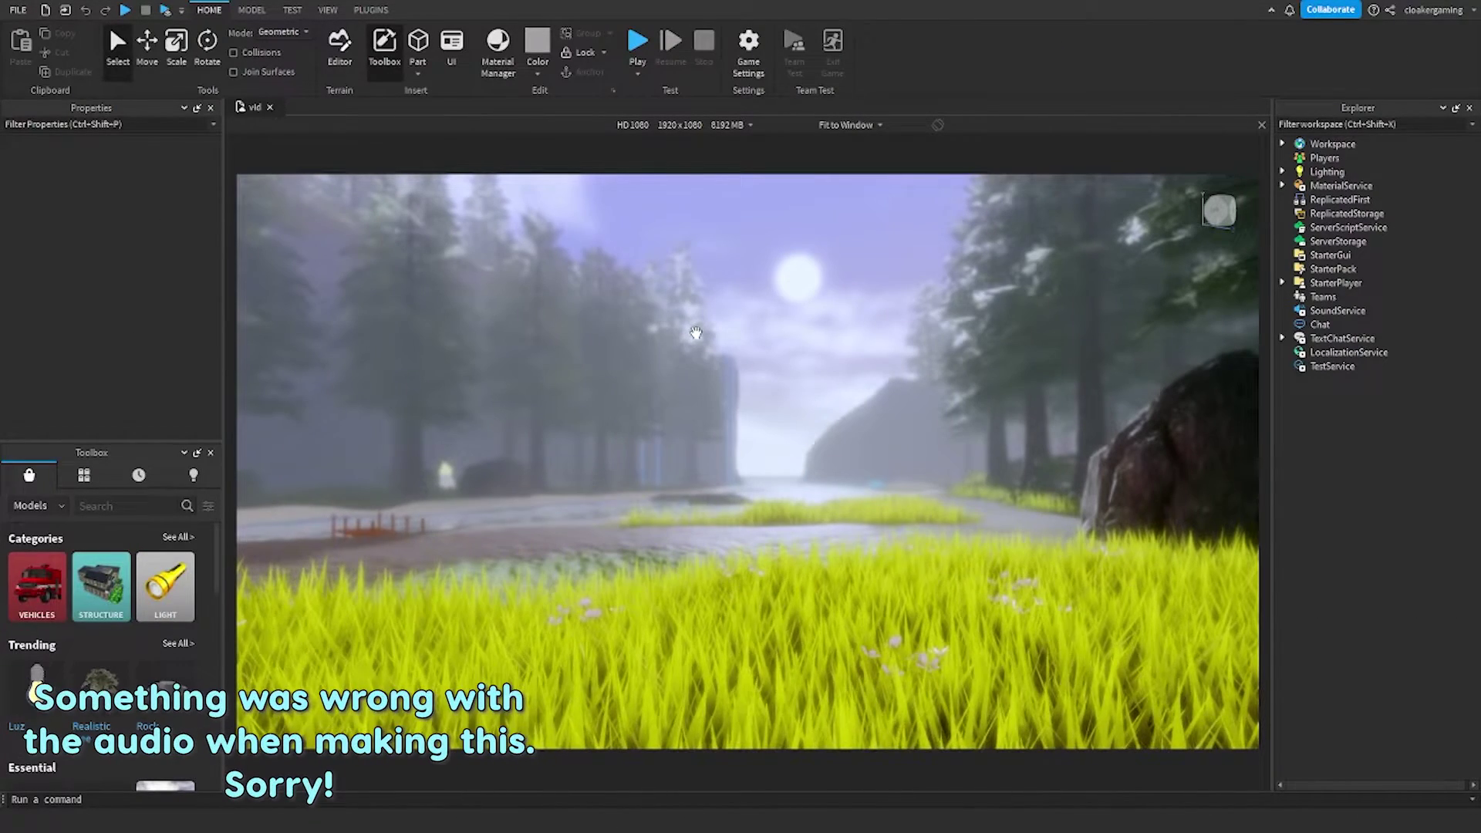
- Add a ScreenGui to StarterGui and name it Shop
left_click(1362, 255)
left_click(1327, 329)
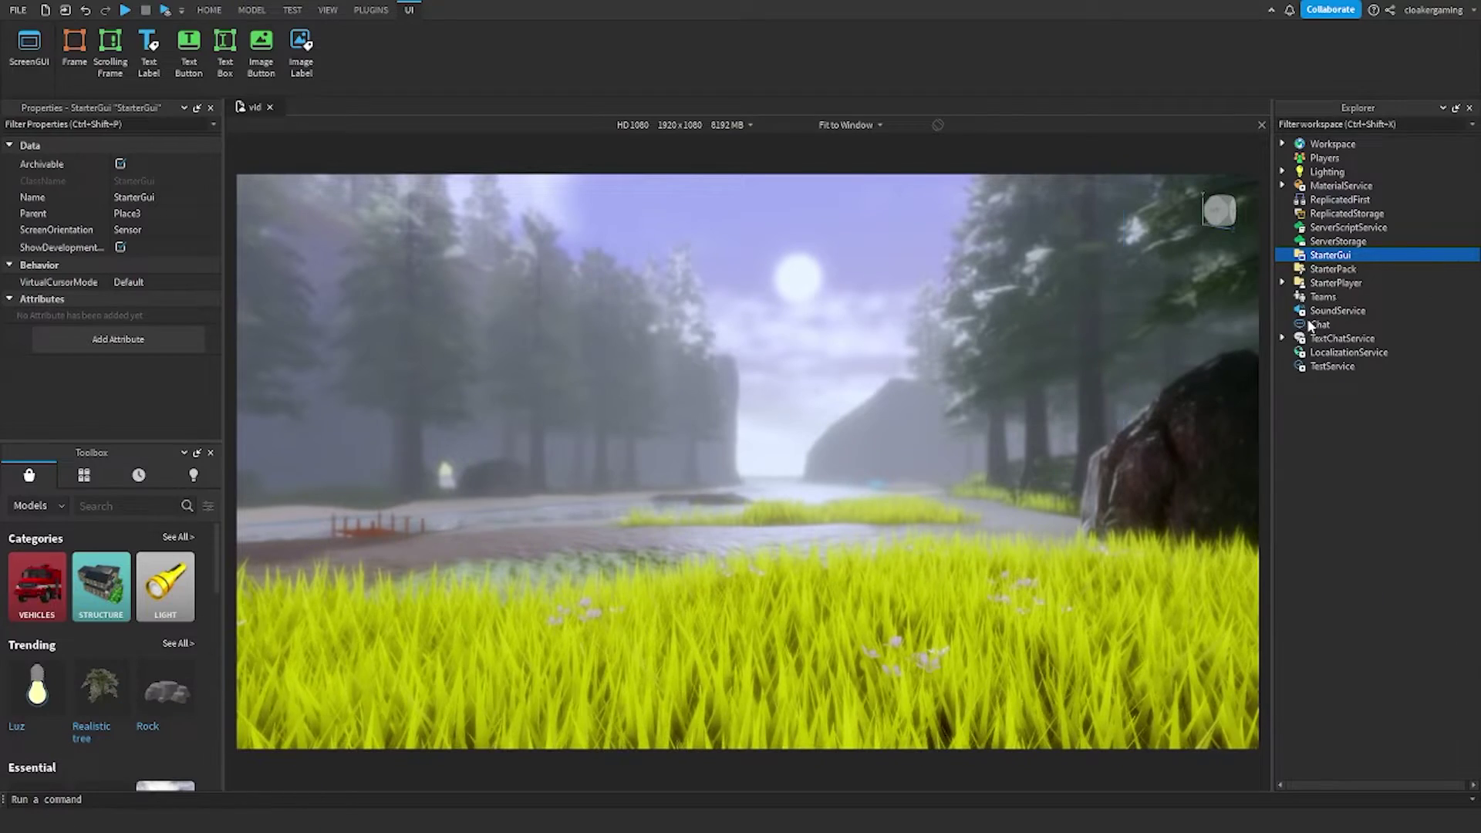
left_click(1356, 272)
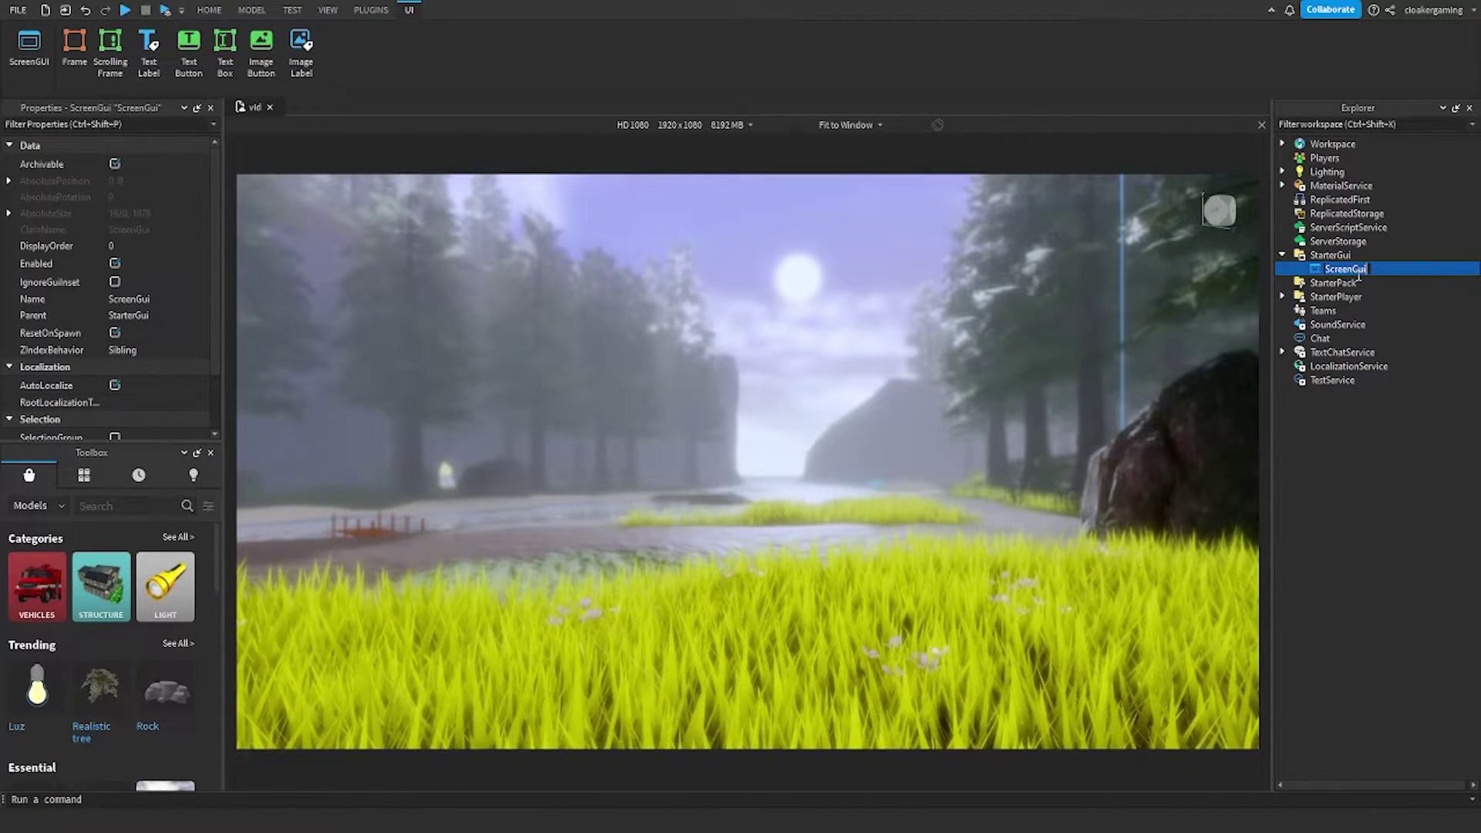
key("Return")
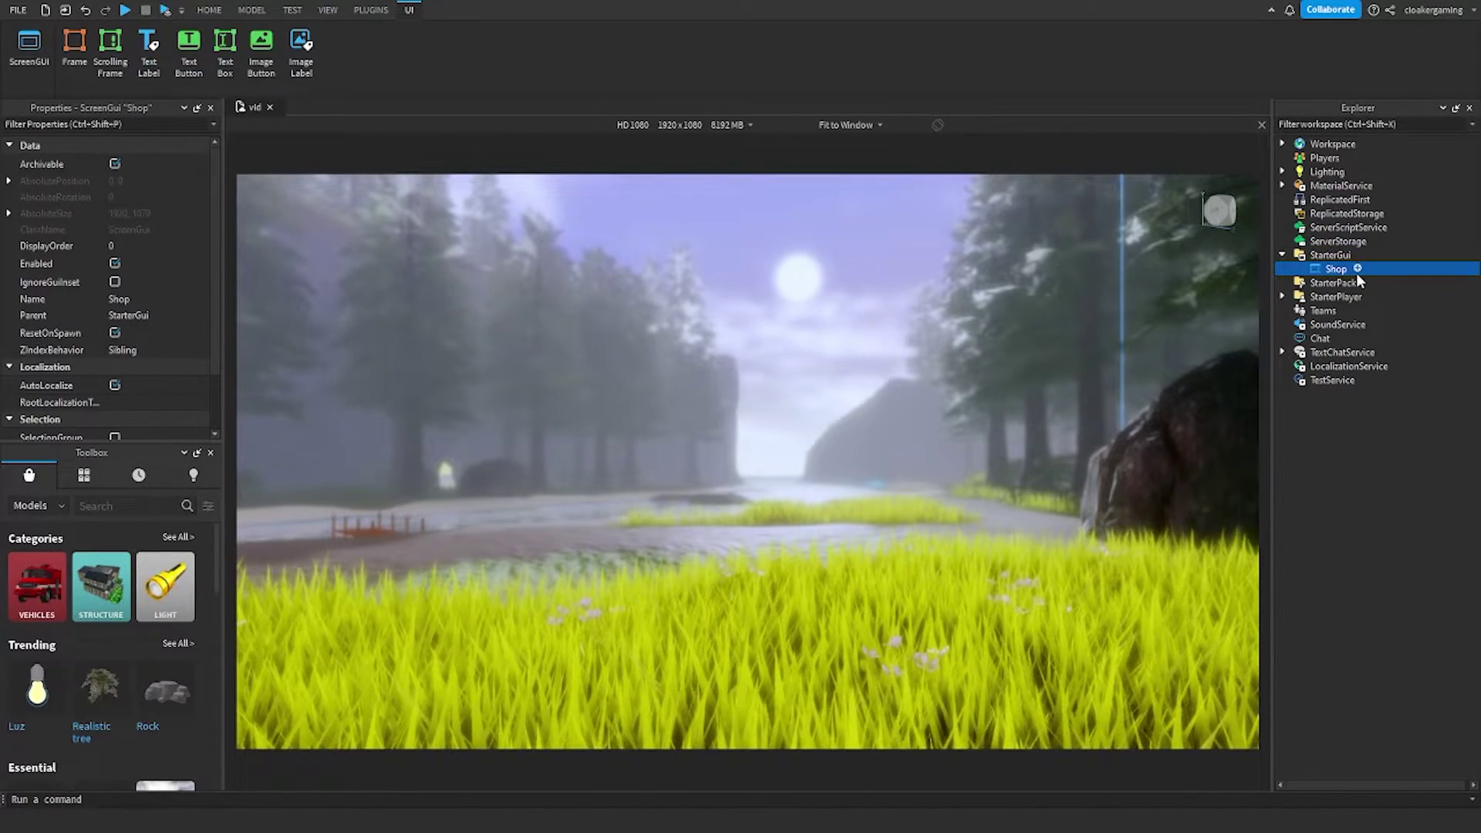
- Add a Frame to the Shop ScreenGui and set its X and Y size offsets to 0
left_click(1361, 269)
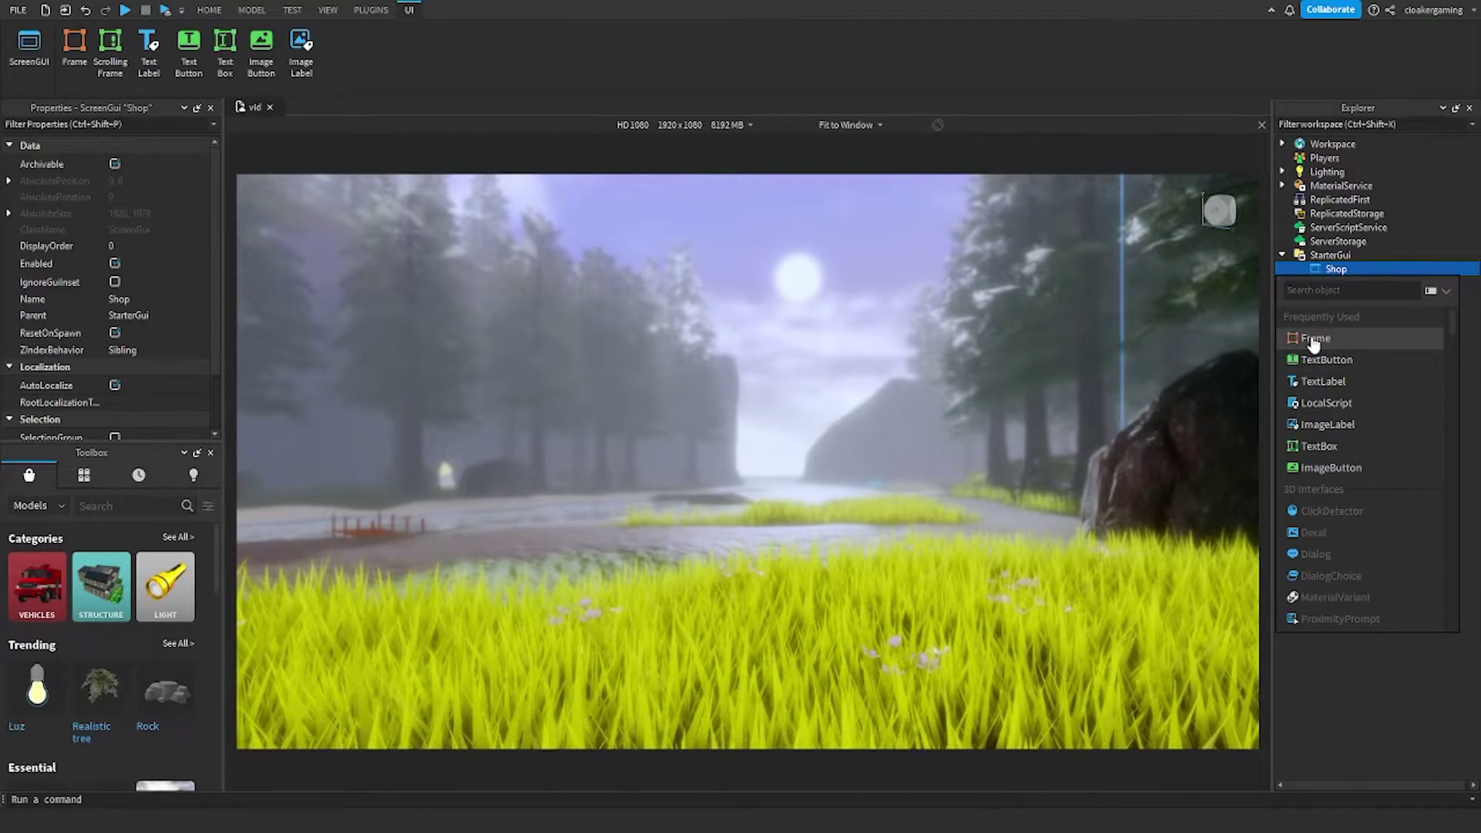
left_click(1314, 339)
scroll(41, 350, "down", 5)
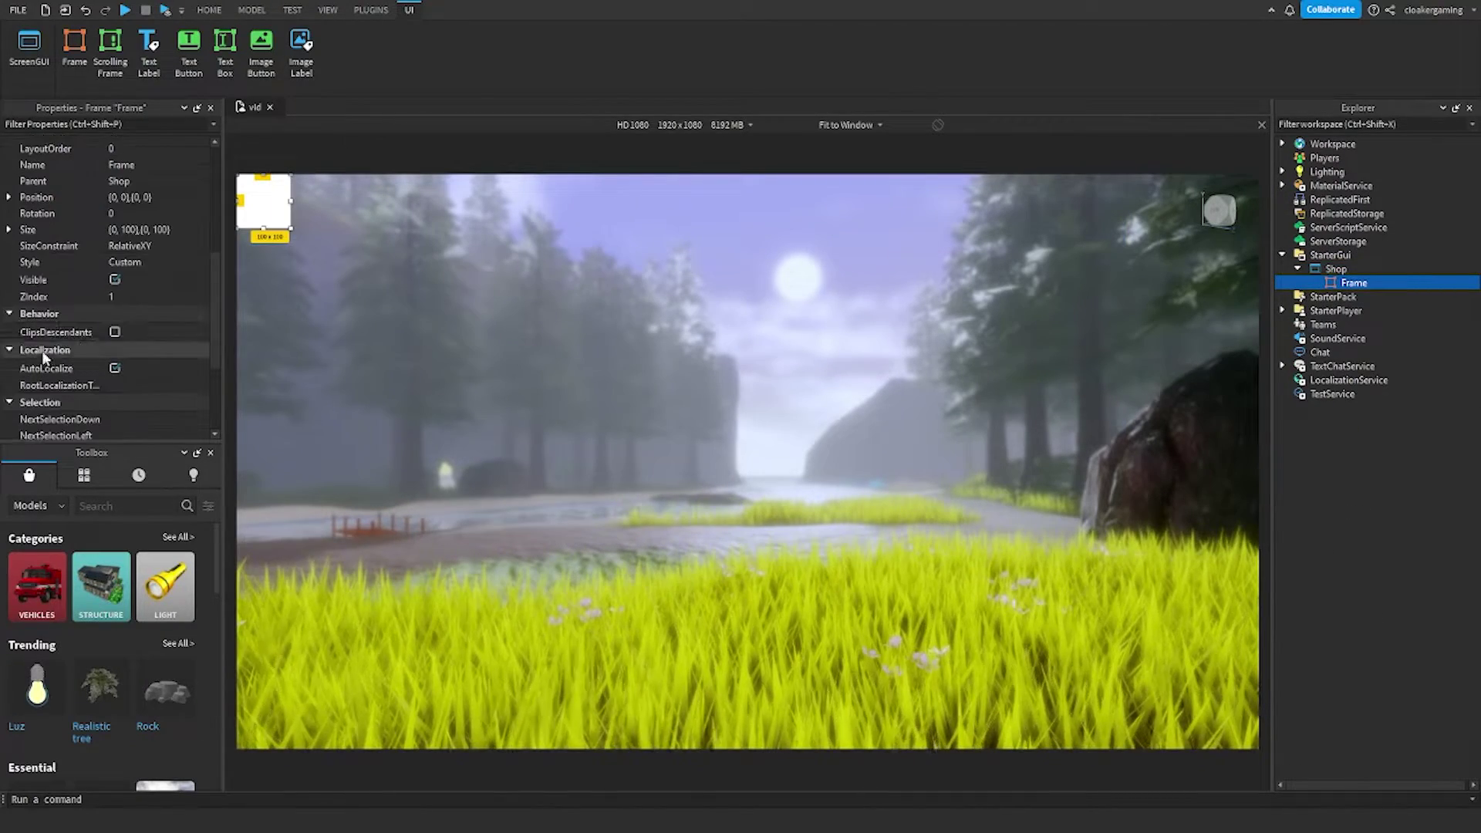
left_click(9, 230)
left_click(23, 262)
left_click(23, 245)
left_click(110, 326)
type("0")
left_click(110, 278)
type("0")
- Enlarge the frame to about 0.538 by 0.594 in scale and centre it on the screen
left_click_drag(1213, 210, 762, 397)
left_click_drag(702, 483, 1022, 351)
left_click_drag(1088, 655, 956, 611)
left_click_drag(853, 493, 918, 506)
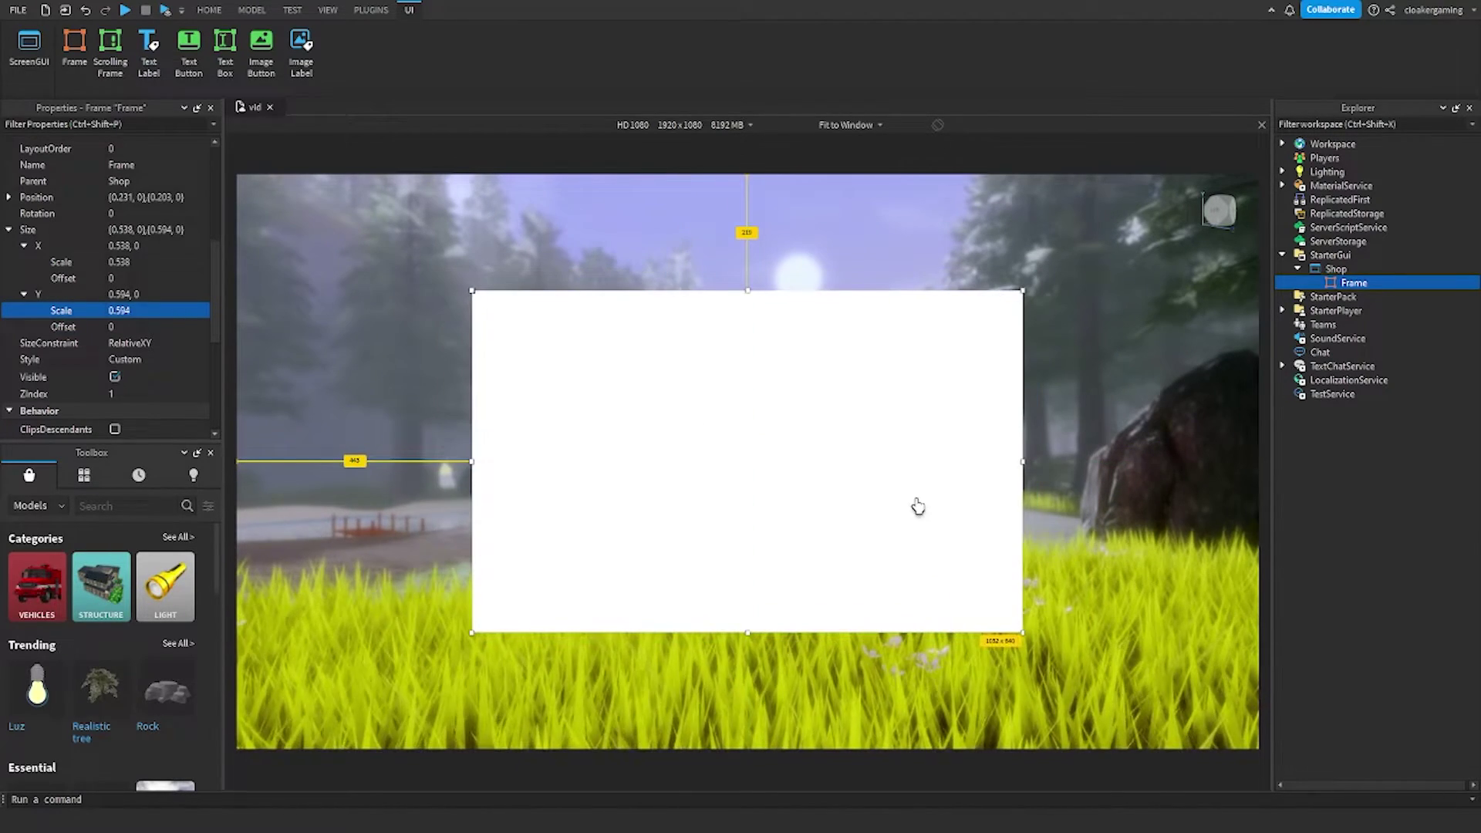
- Set the frame's background colour to 40, 40, 40
scroll(129, 308, "up", 5)
left_click(130, 263)
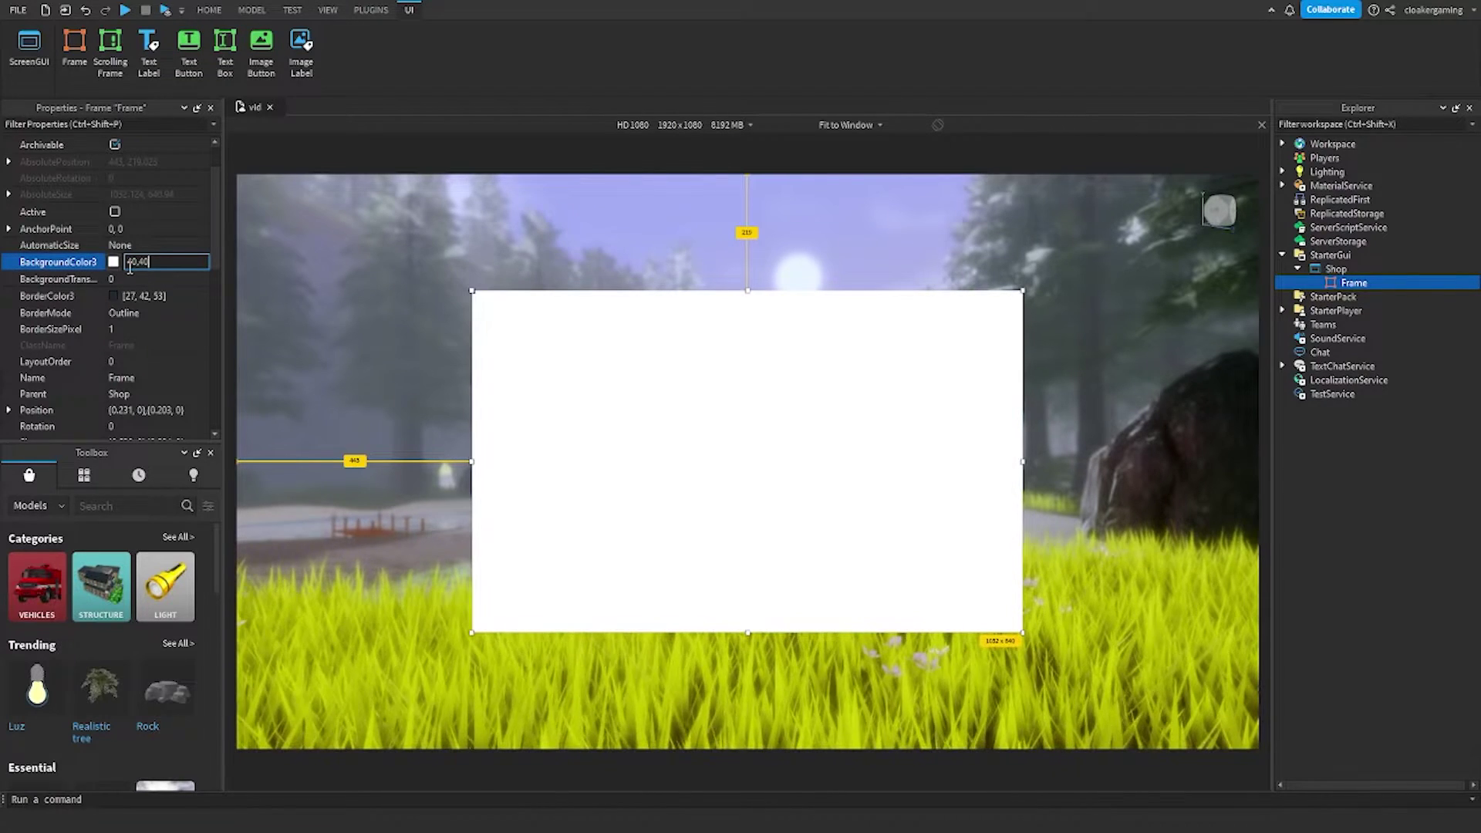
type("40,40,40")
key("Return")
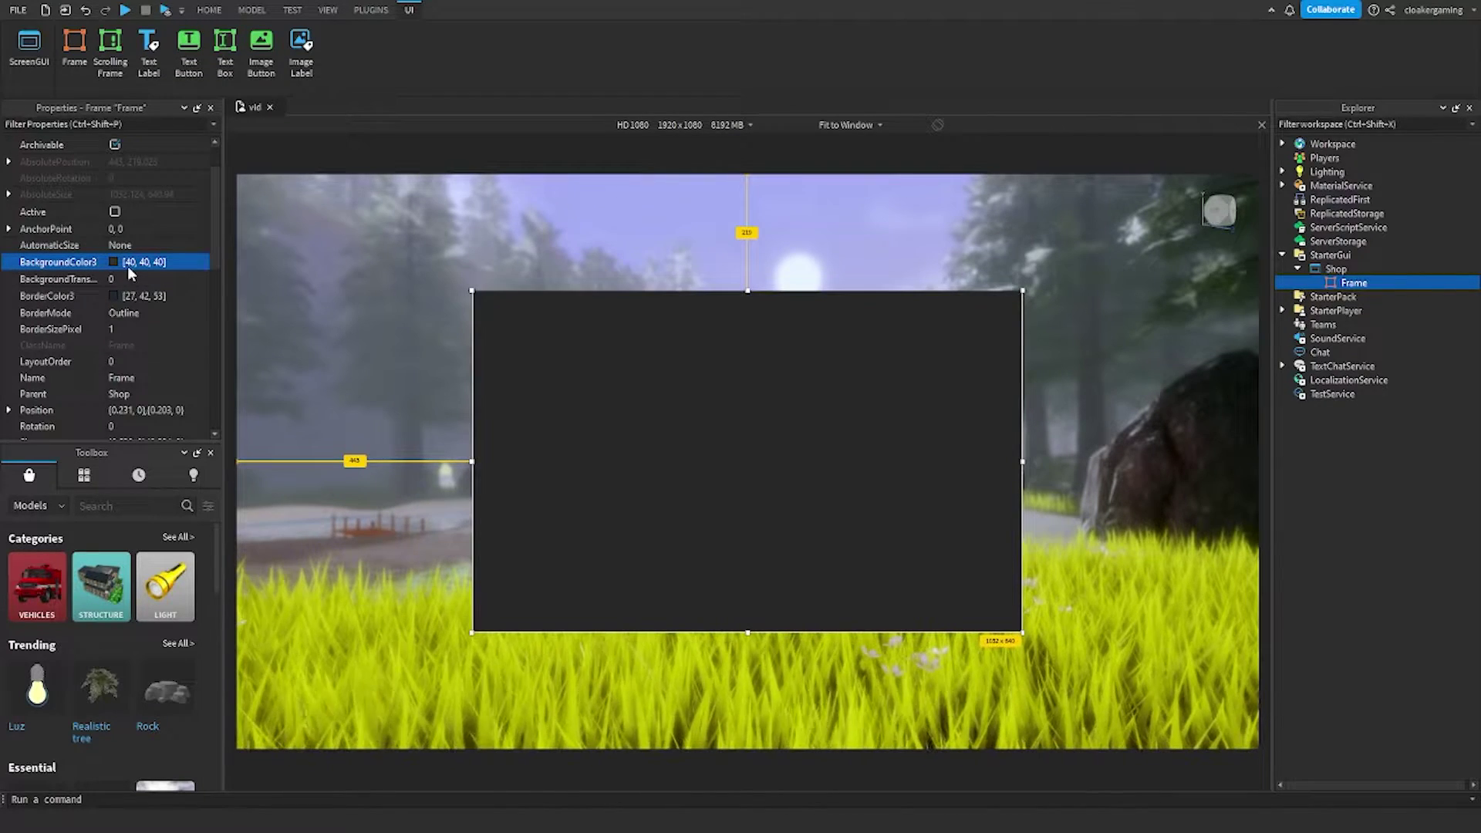
- Add a UICorner to the frame and set its corner radius offset to 0
left_click(1376, 283)
type("uic")
key("Return")
left_click(1356, 297)
left_click(138, 162)
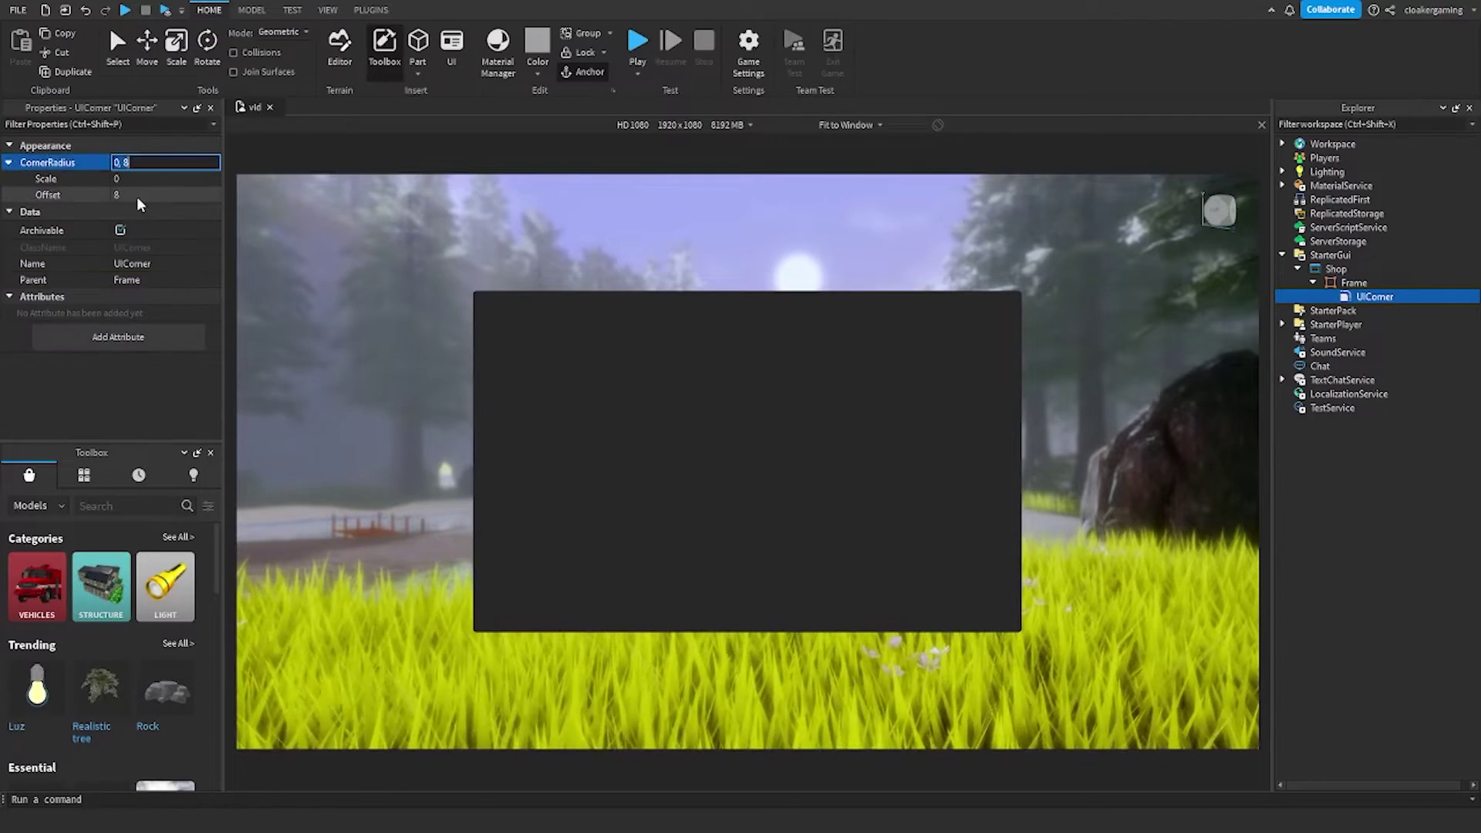
type("0")
- Try corner radius scales of 0.5 and 0.15 on the frame's UICorner
left_click(144, 179)
type("0.5")
key("Return")
left_click(145, 179)
key("BackSpace")
type("15")
key("Return")
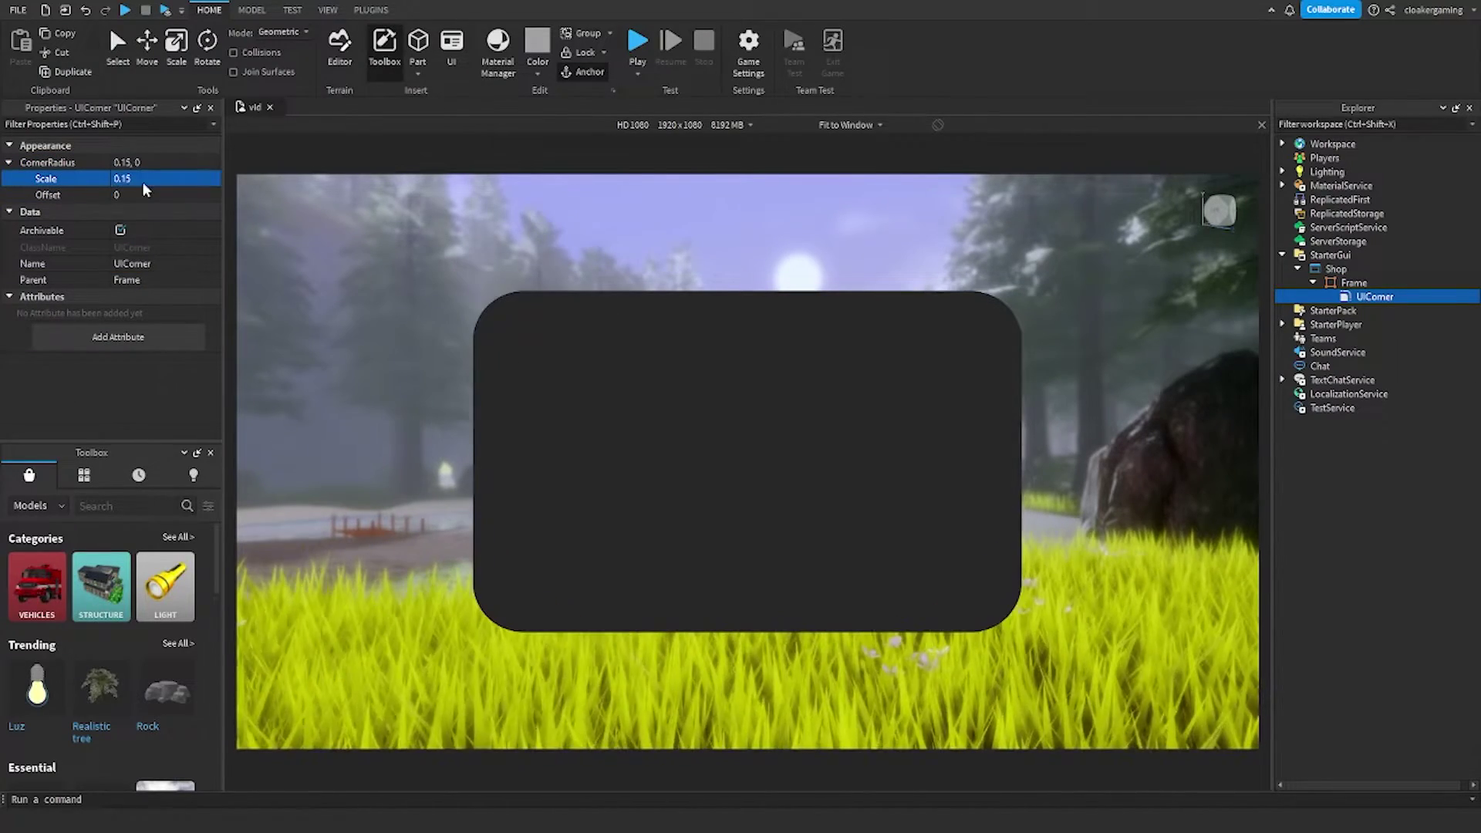
- Set the UICorner's corner radius scale to 0.05
left_click(144, 185)
type("0.05")
key("Return")
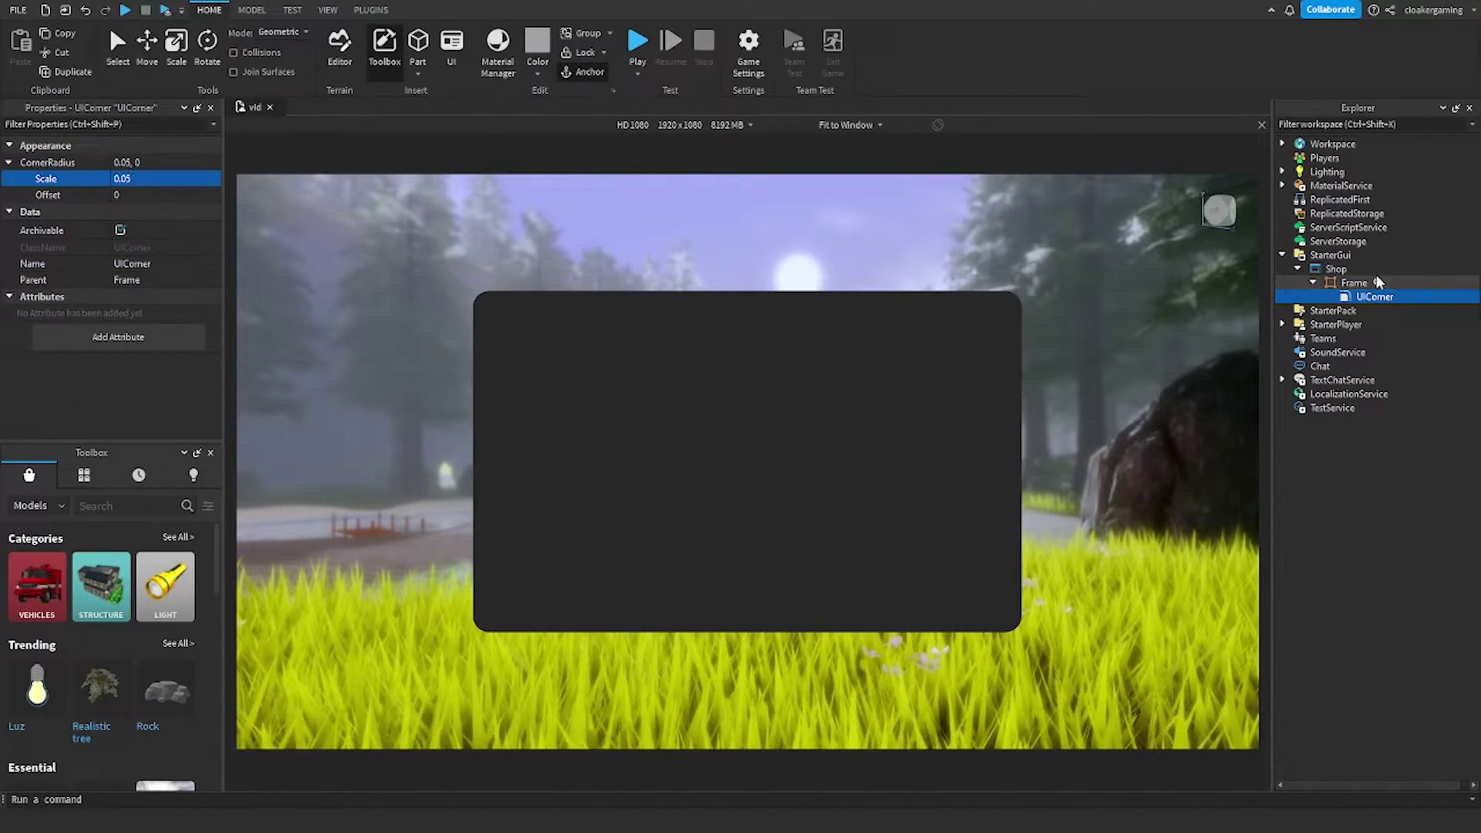
- Rename the frame to MainFrame
left_click(1354, 284)
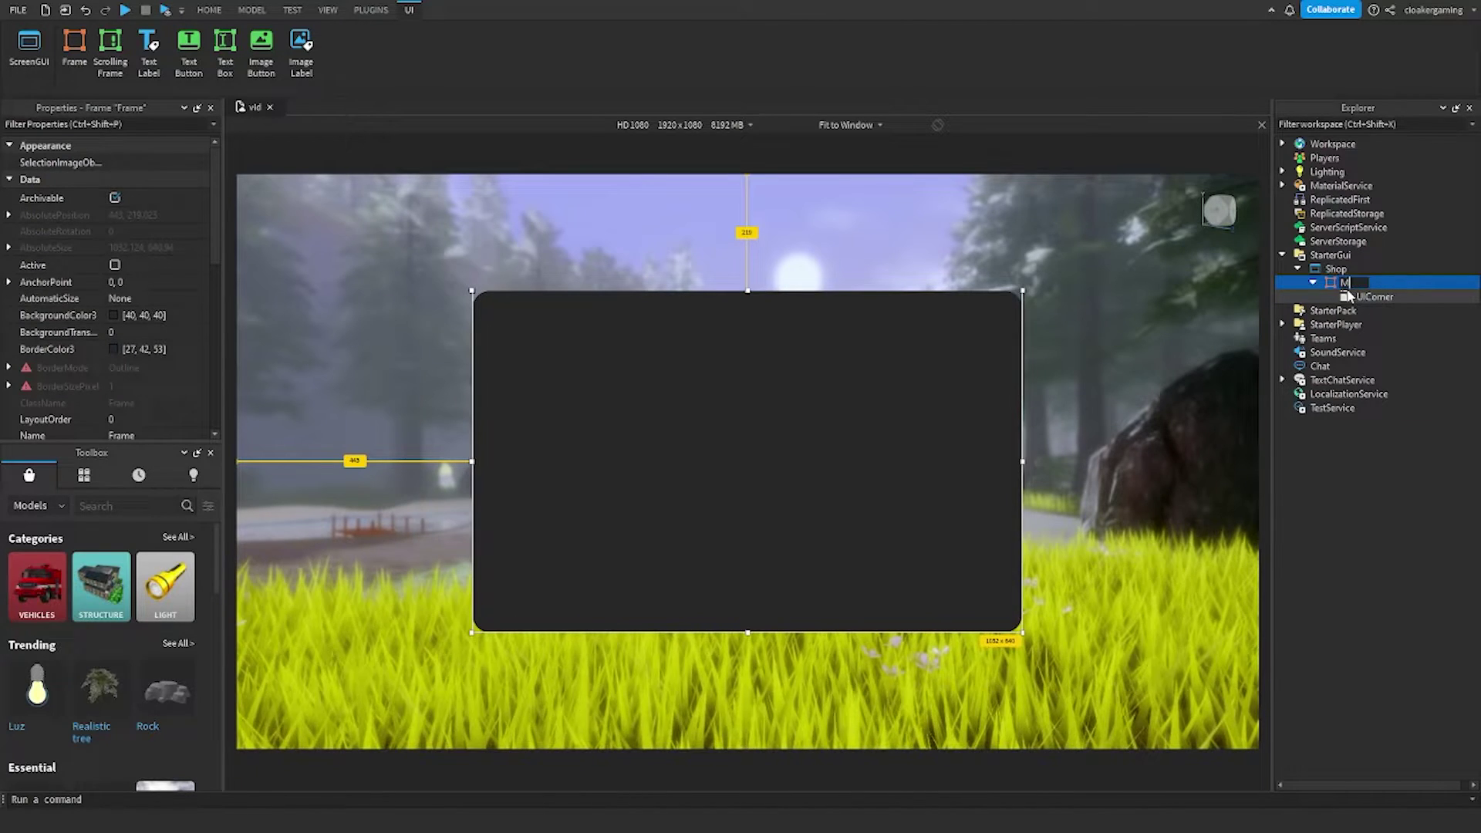
type("MainFrame")
key("Return")
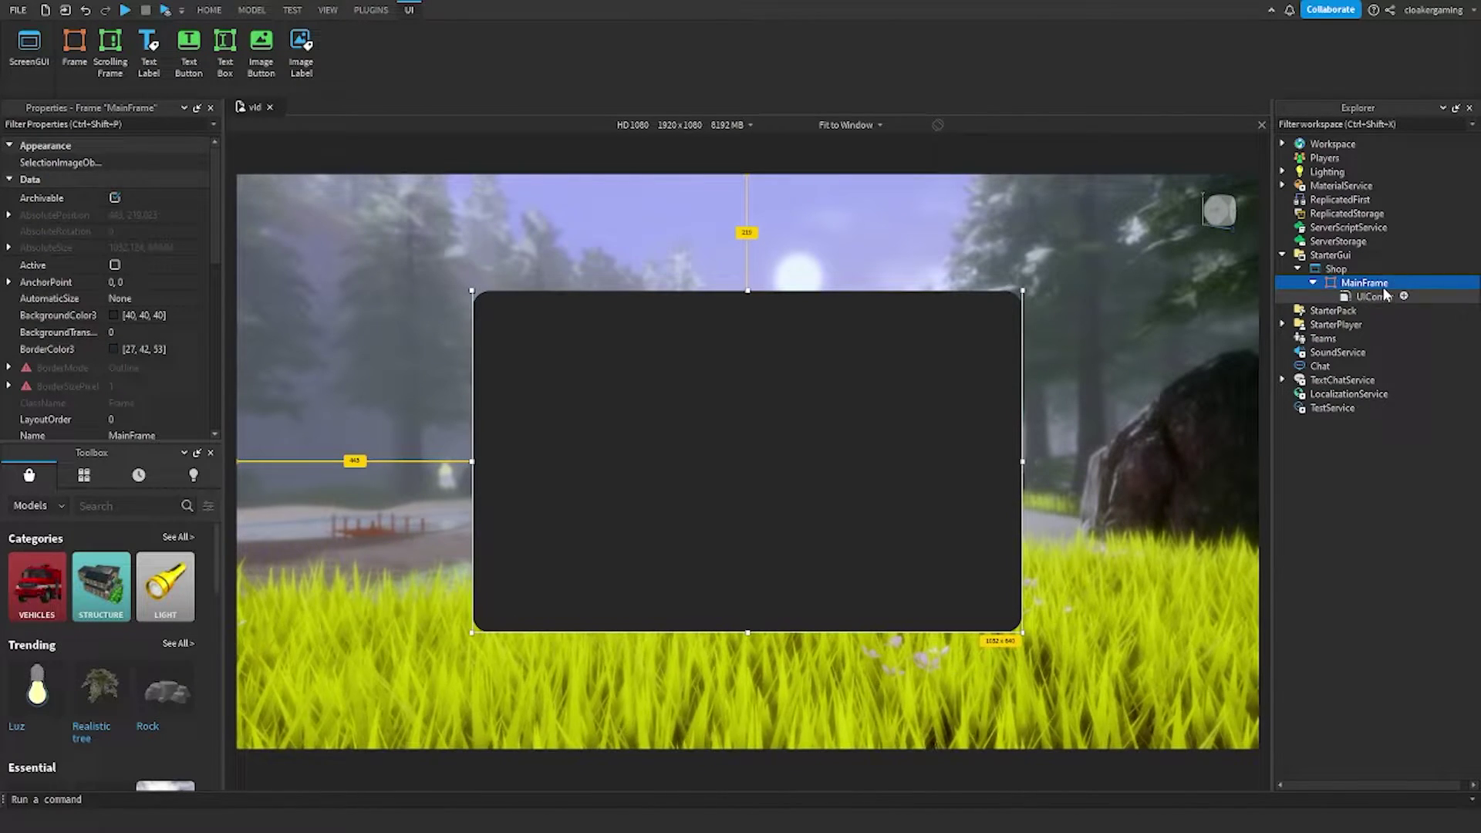
- Add a TextLabel to MainFrame and size it with scale 1 and offset 0 on both axes
left_click(1404, 283)
left_click(1352, 333)
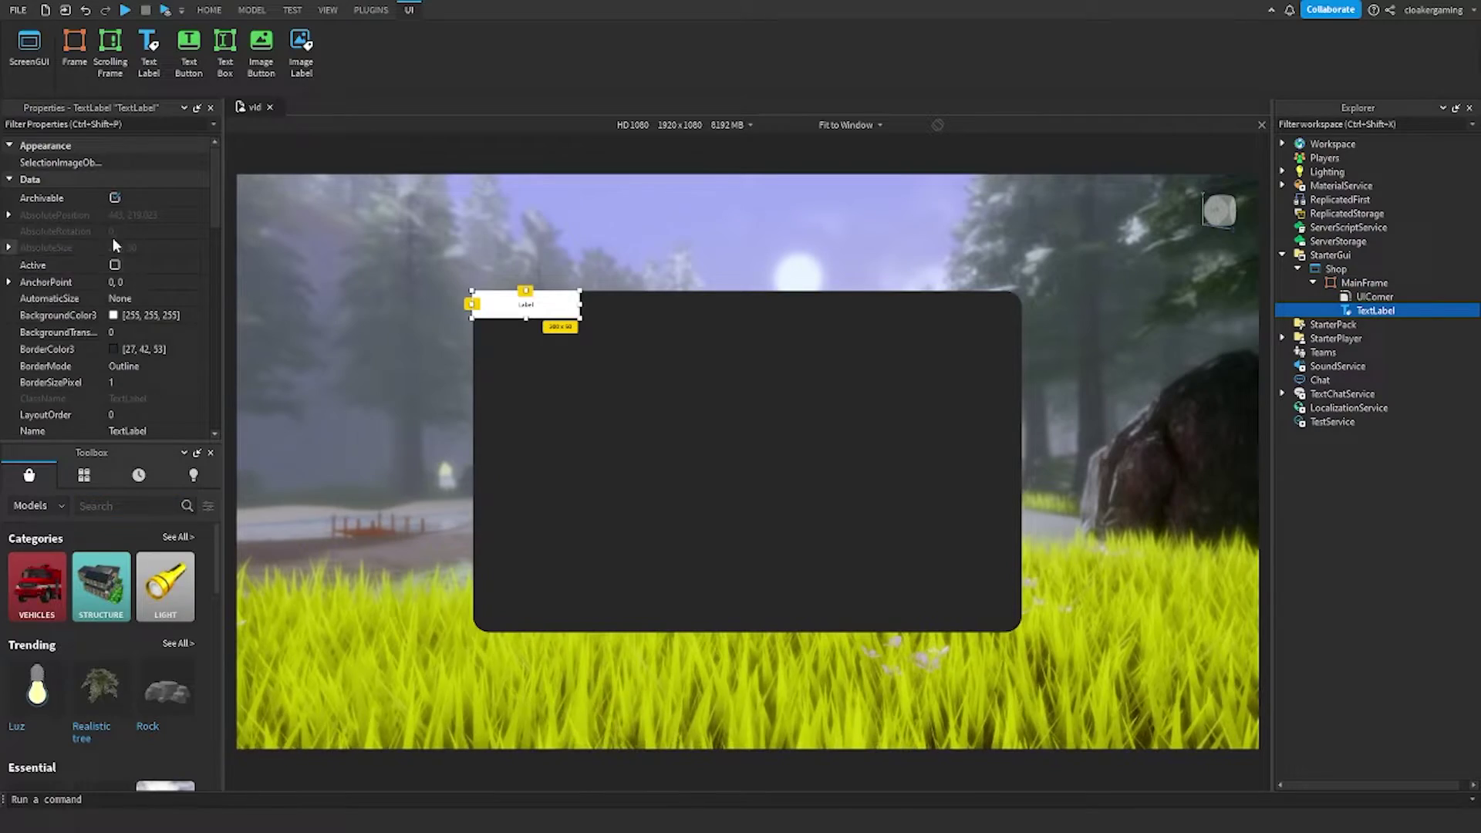
scroll(113, 246, "down", 4)
left_click(9, 282)
left_click(23, 315)
left_click(24, 299)
left_click(115, 379)
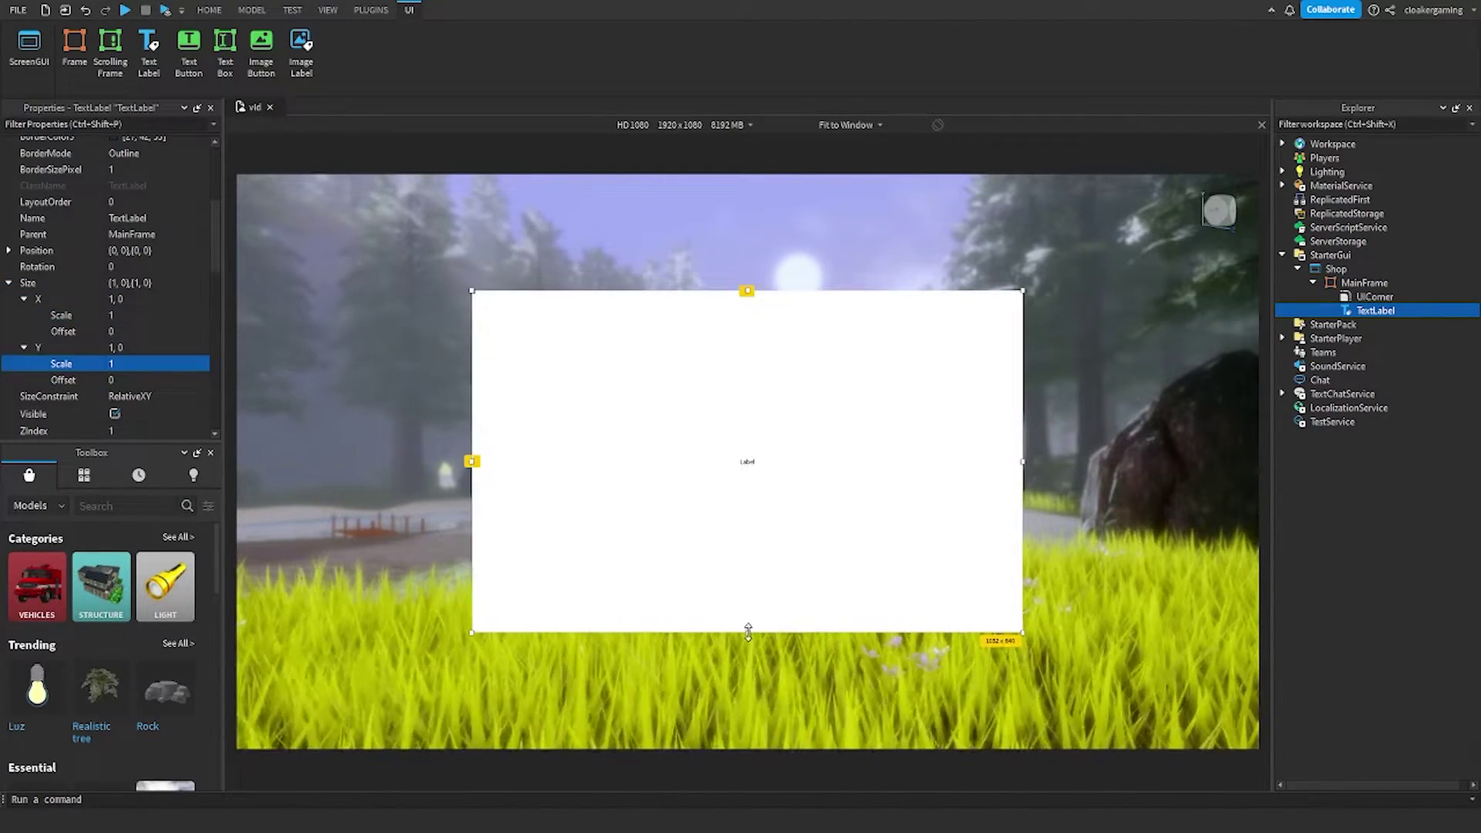
- Turn the label into a transparent title strip along MainFrame's top edge with scaled white text reading Shop
scroll(119, 370, "up", 5)
scroll(120, 392, "down", 10)
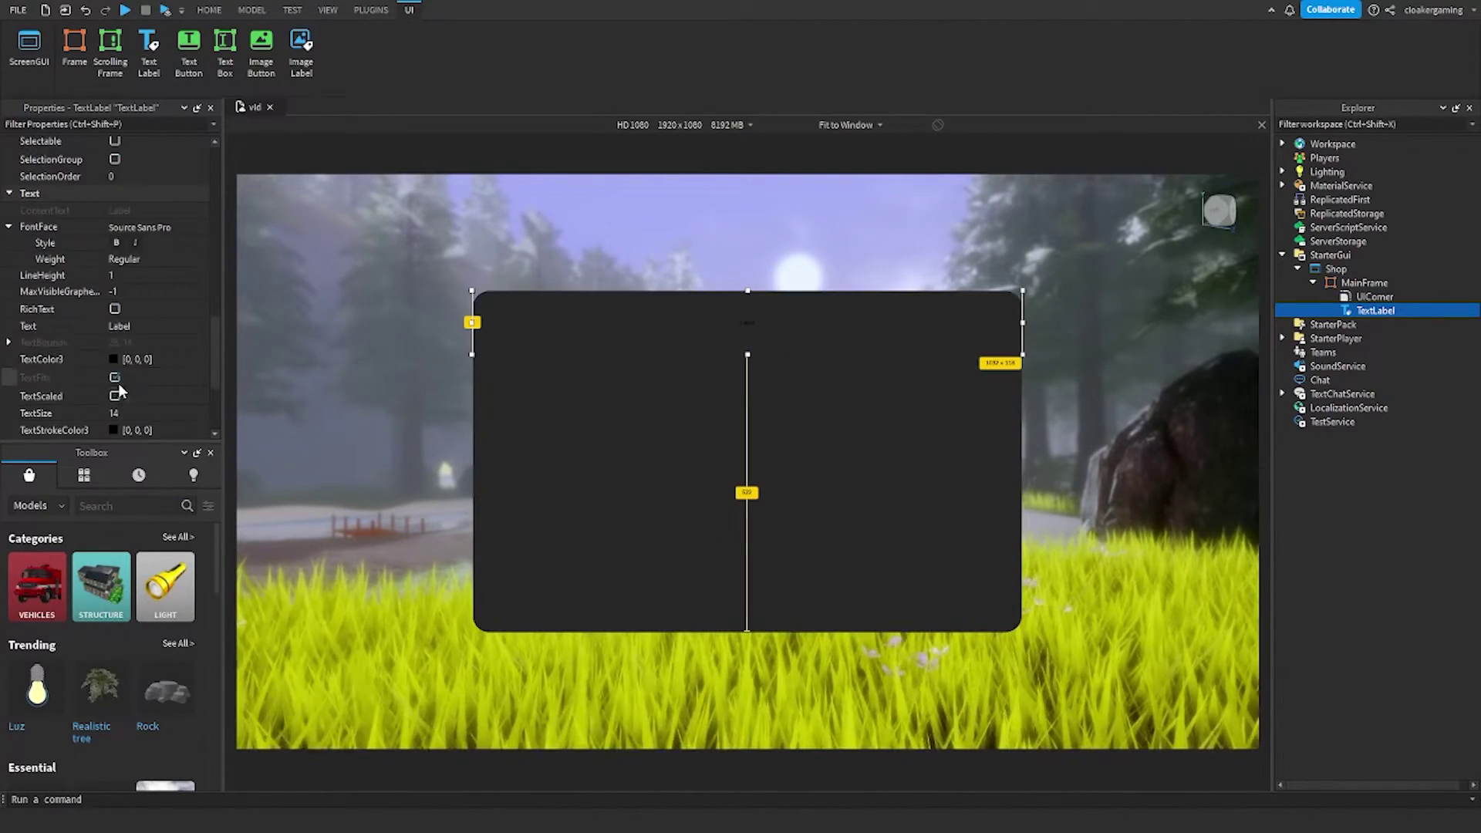
scroll(118, 385, "down", 3)
left_click(115, 236)
scroll(116, 236, "up", 2)
left_click(139, 174)
left_click(135, 310)
left_click_drag(746, 292, 748, 318)
left_click_drag(759, 341, 758, 334)
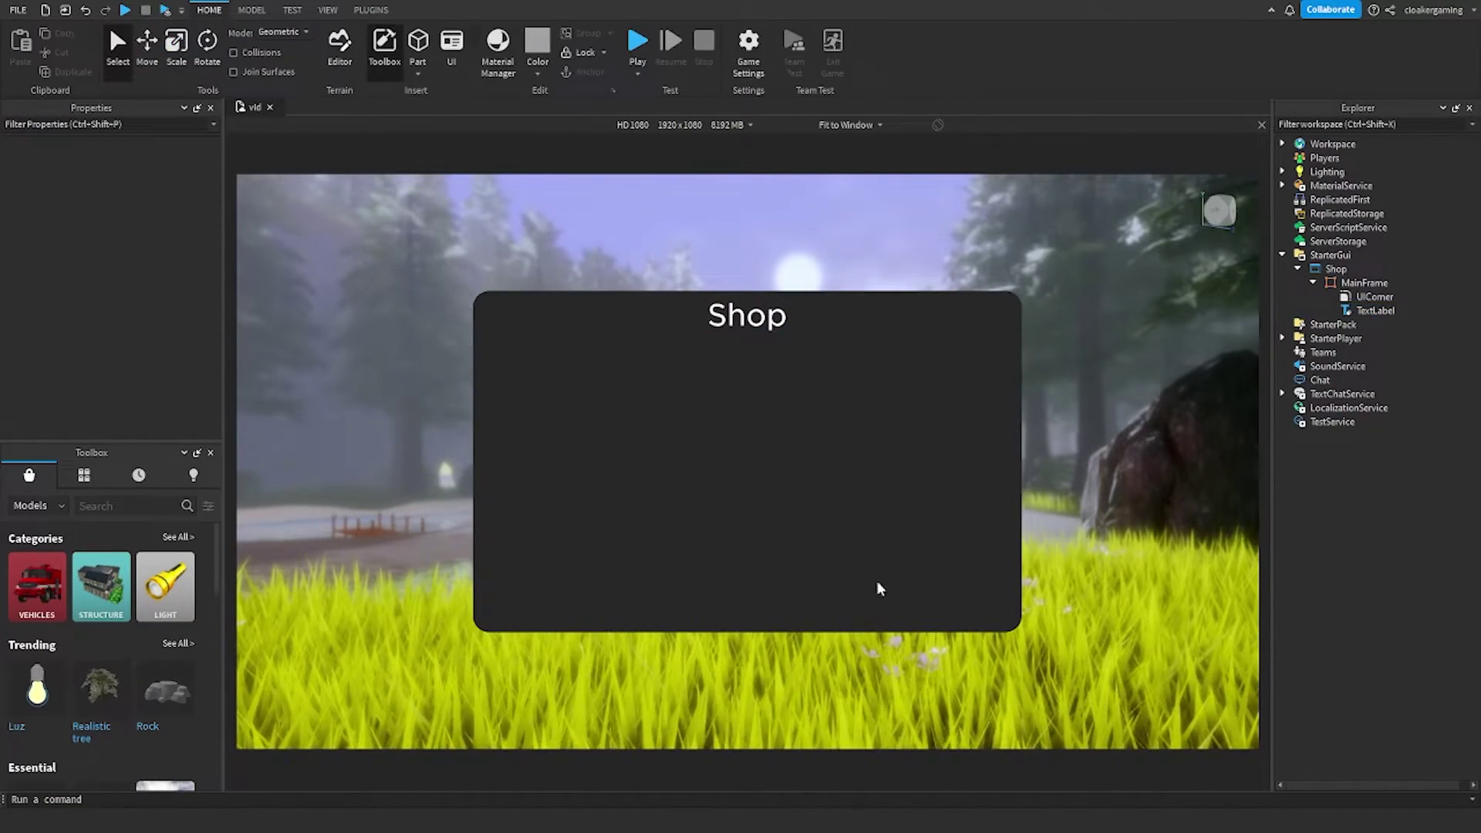
- Add another Frame inside MainFrame and set its X and Y size offsets to 0
left_click(1398, 282)
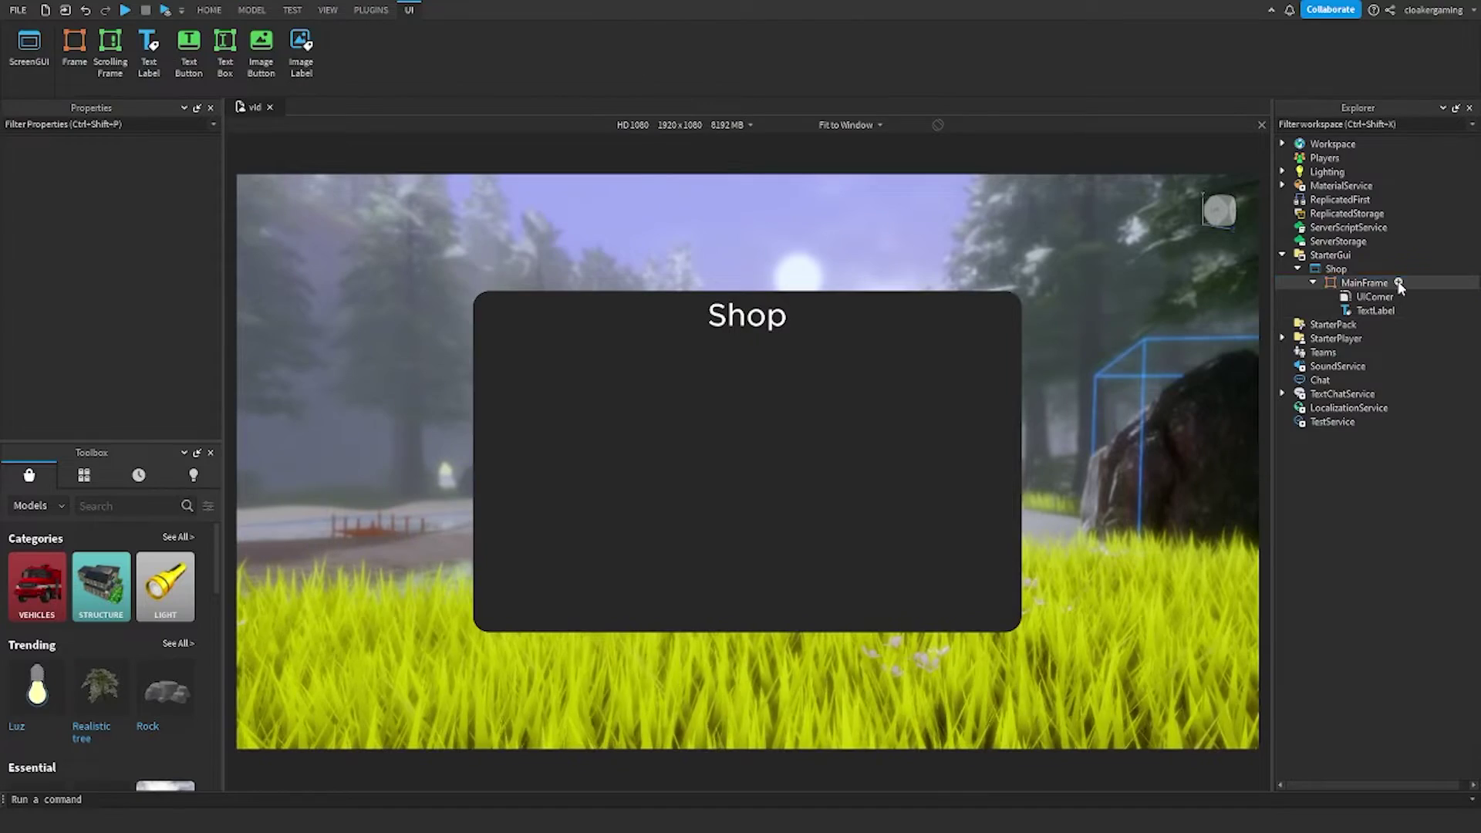
left_click(1317, 395)
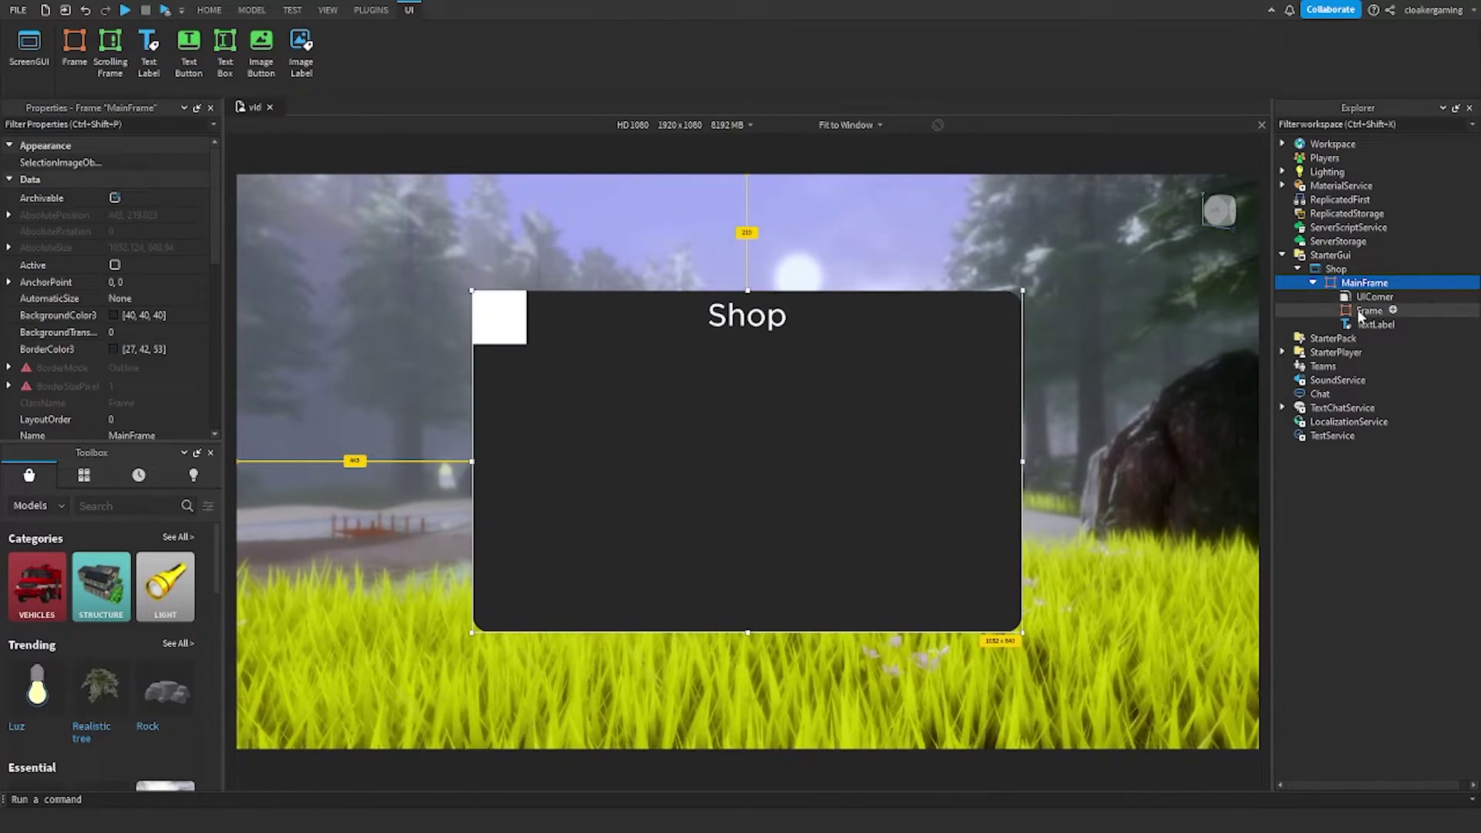
scroll(46, 309, "down", 4)
left_click(28, 229)
left_click(9, 229)
left_click(24, 261)
left_click(24, 246)
left_click(122, 326)
type("0")
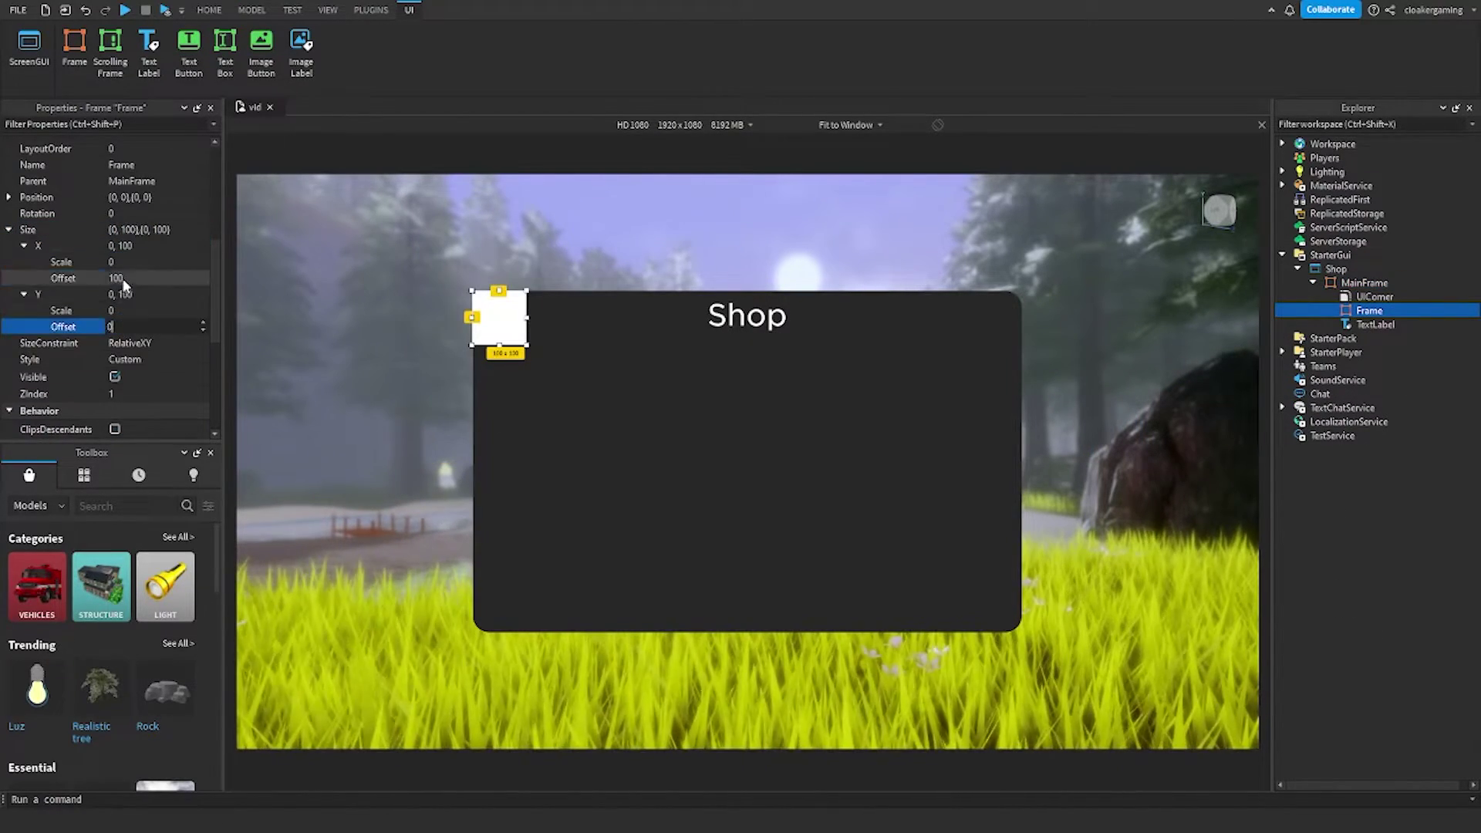
left_click(122, 280)
type("0")
- Size the inner frame to about 0.469 by 0.811 in scale and place it in MainFrame's left half below the title
left_click(119, 261)
left_click_drag(950, 323, 517, 593)
left_click_drag(448, 617, 517, 375)
left_click_drag(595, 412, 718, 613)
left_click_drag(709, 482, 740, 480)
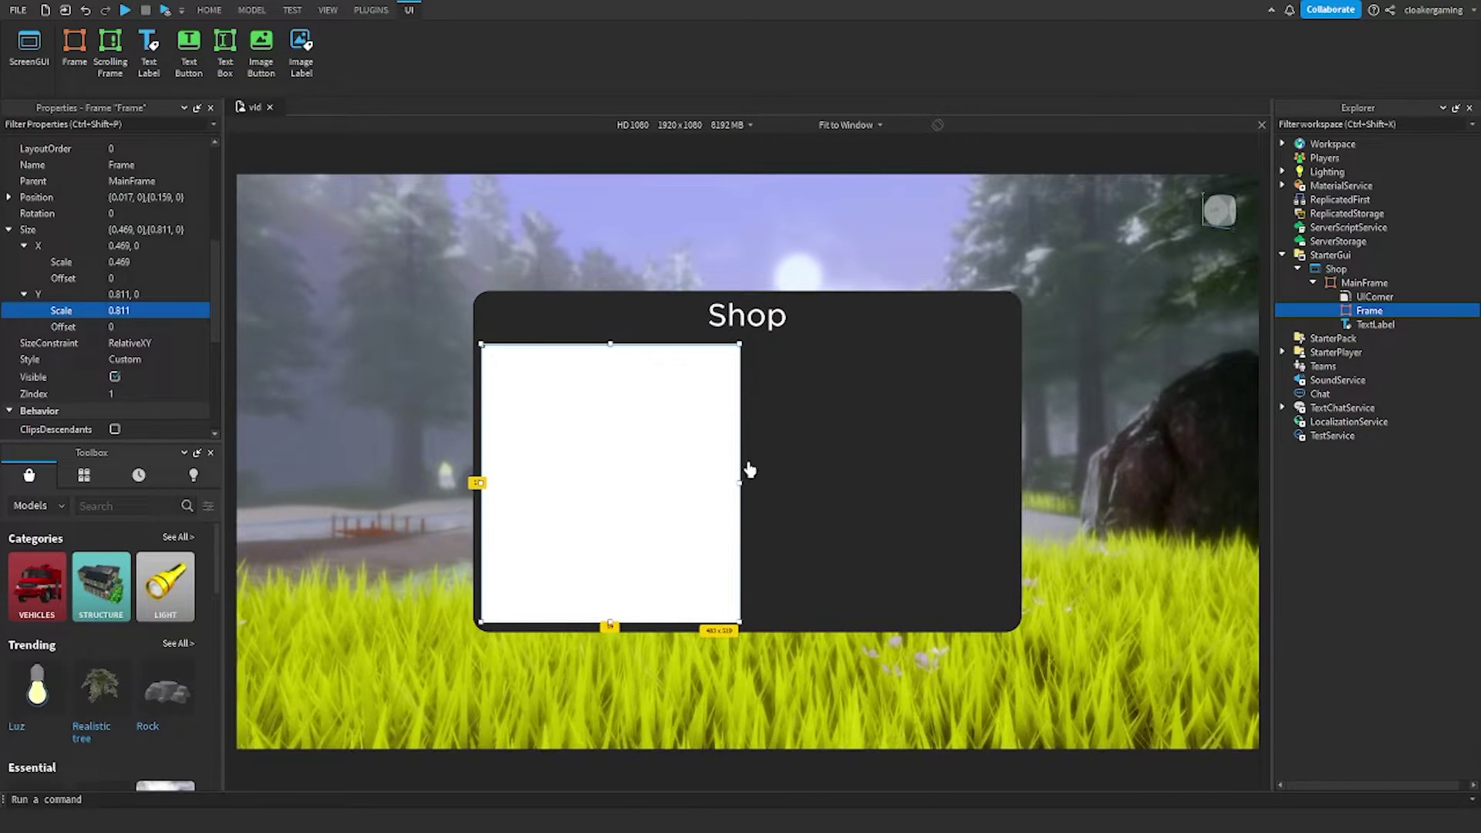
- Duplicate MainFrame's UICorner and move the copy into the inner frame
left_click(1364, 298)
key("ctrl+d")
left_click_drag(1364, 310, 1368, 327)
left_click(35, 163)
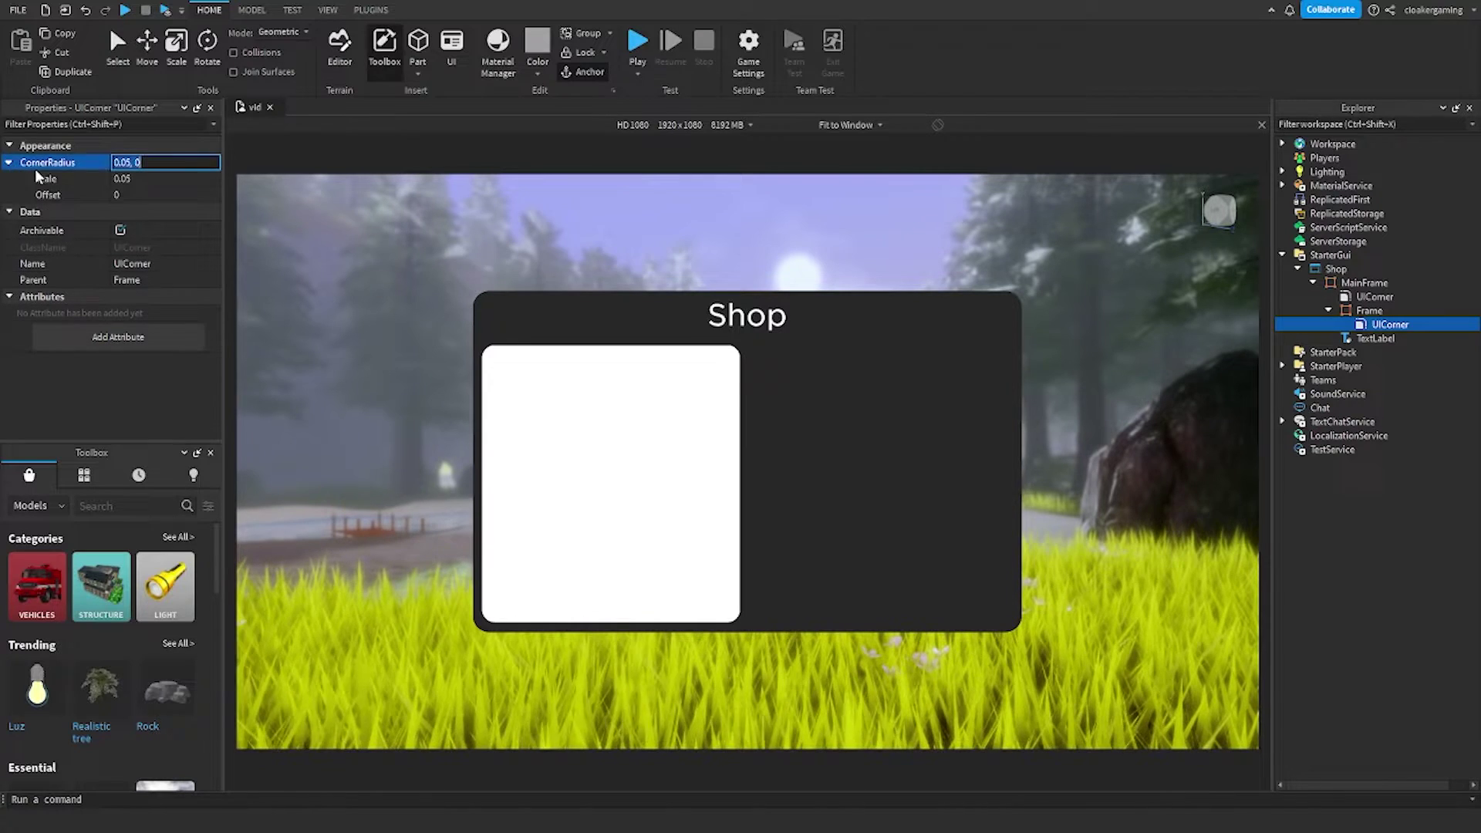
- Set the corner radius scale to 0.04 for the inner frame and 0.06 for MainFrame
left_click(166, 178)
key("BackSpace")
type("4")
key("Return")
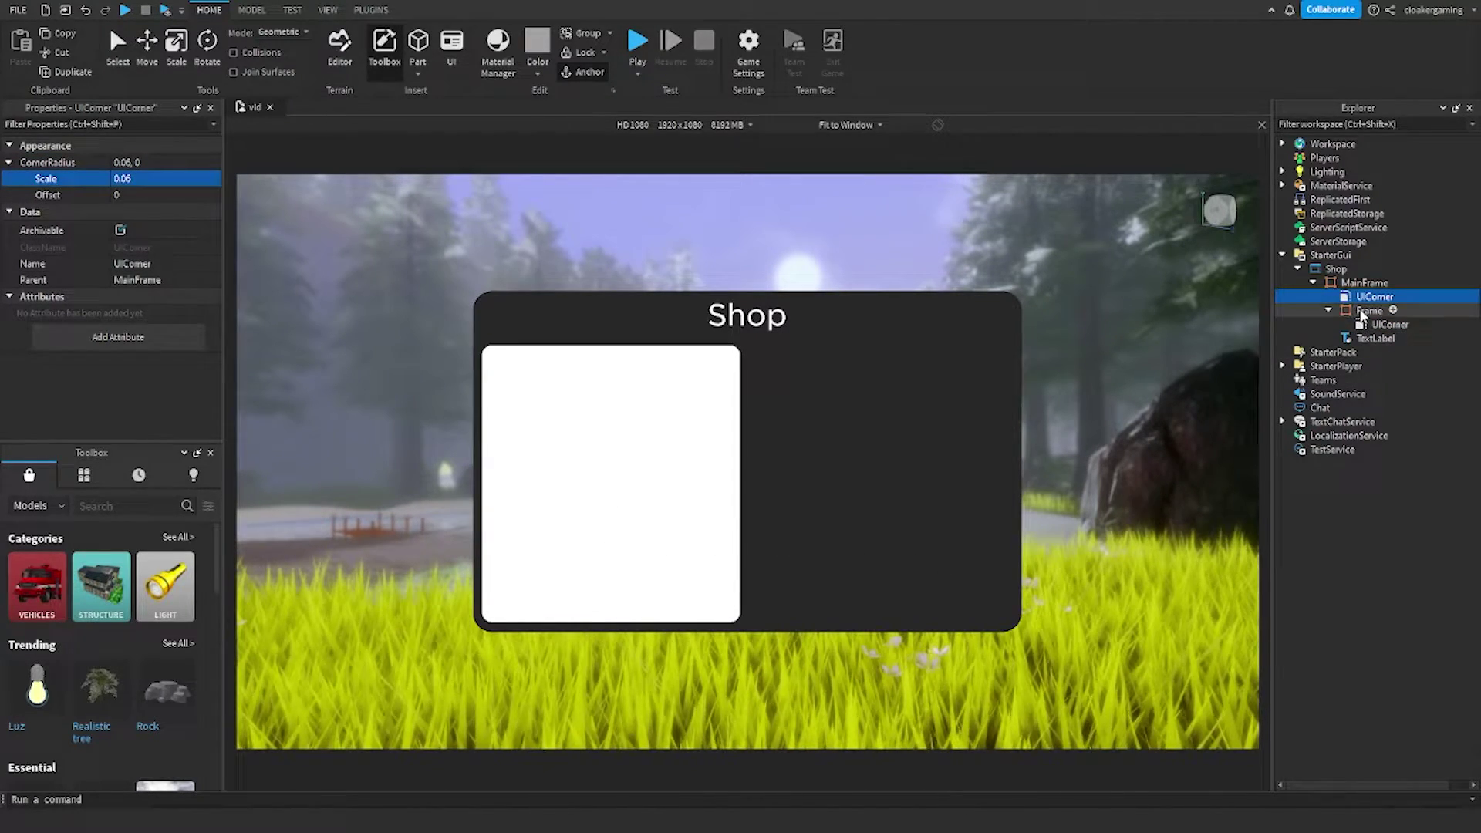
- Rename the inner frame to Gamepasses and set its background colour to 50, 50, 50
left_click(1371, 311)
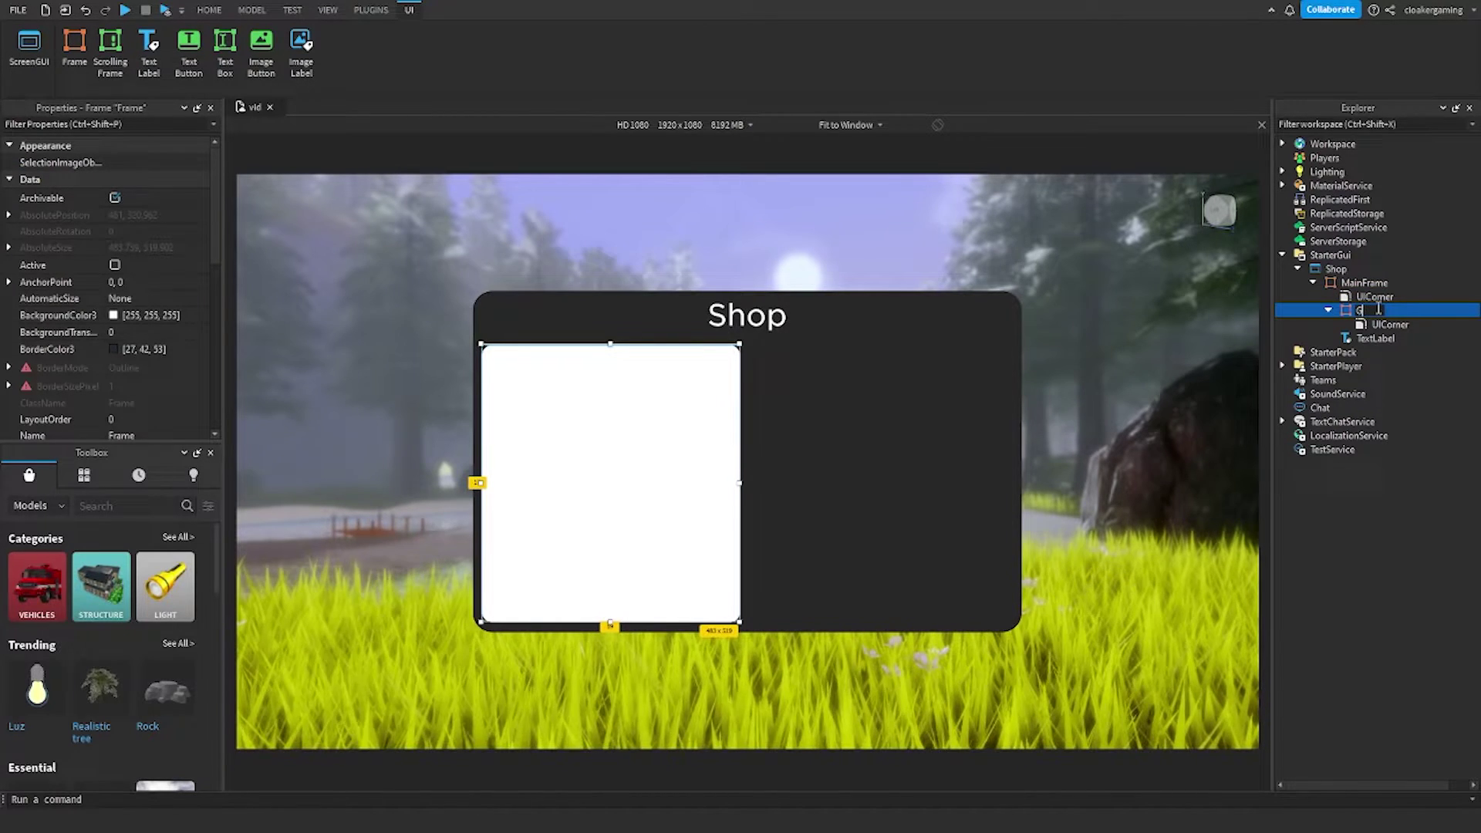
type("epasses")
left_click(137, 315)
type("50, 50, 5")
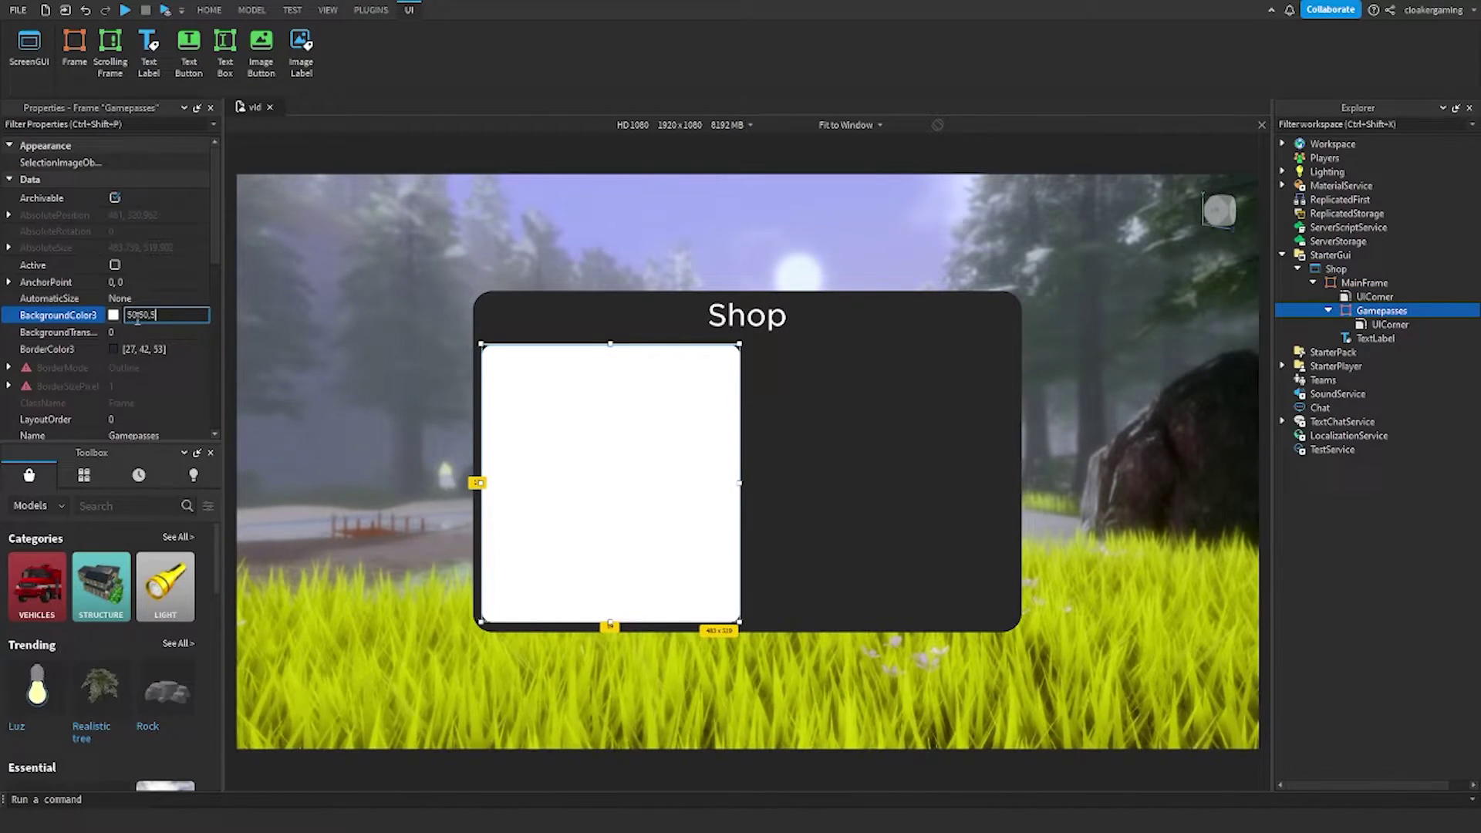
type("0")
key("Return")
- Duplicate the Gamepasses frame, place the copy in MainFrame's right half and rename it DevProducts
key("ctrl+d")
left_click_drag(622, 454, 864, 453)
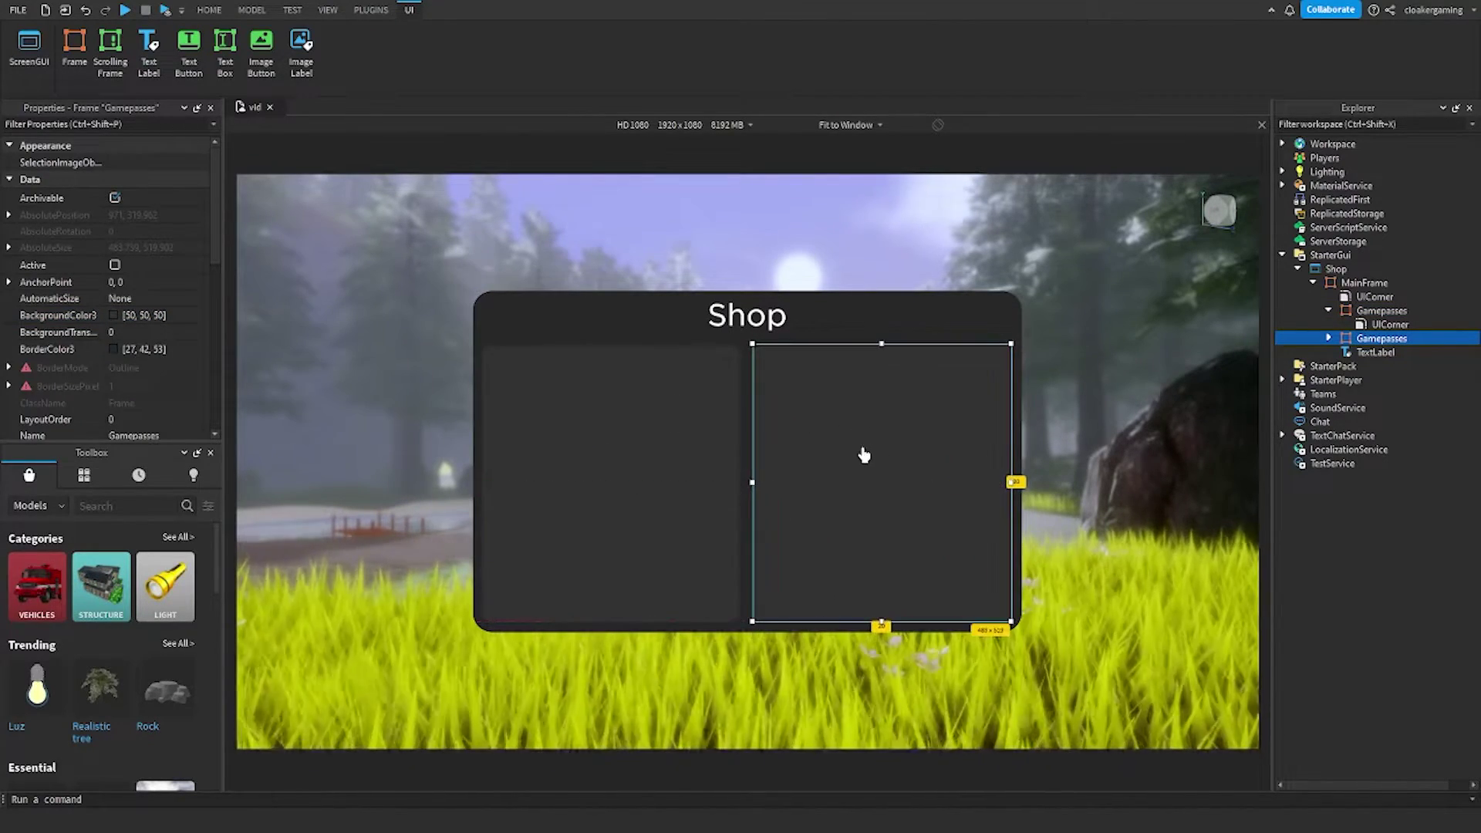
left_click(1364, 344)
type("DevProducts")
key("Return")
left_click(1328, 338)
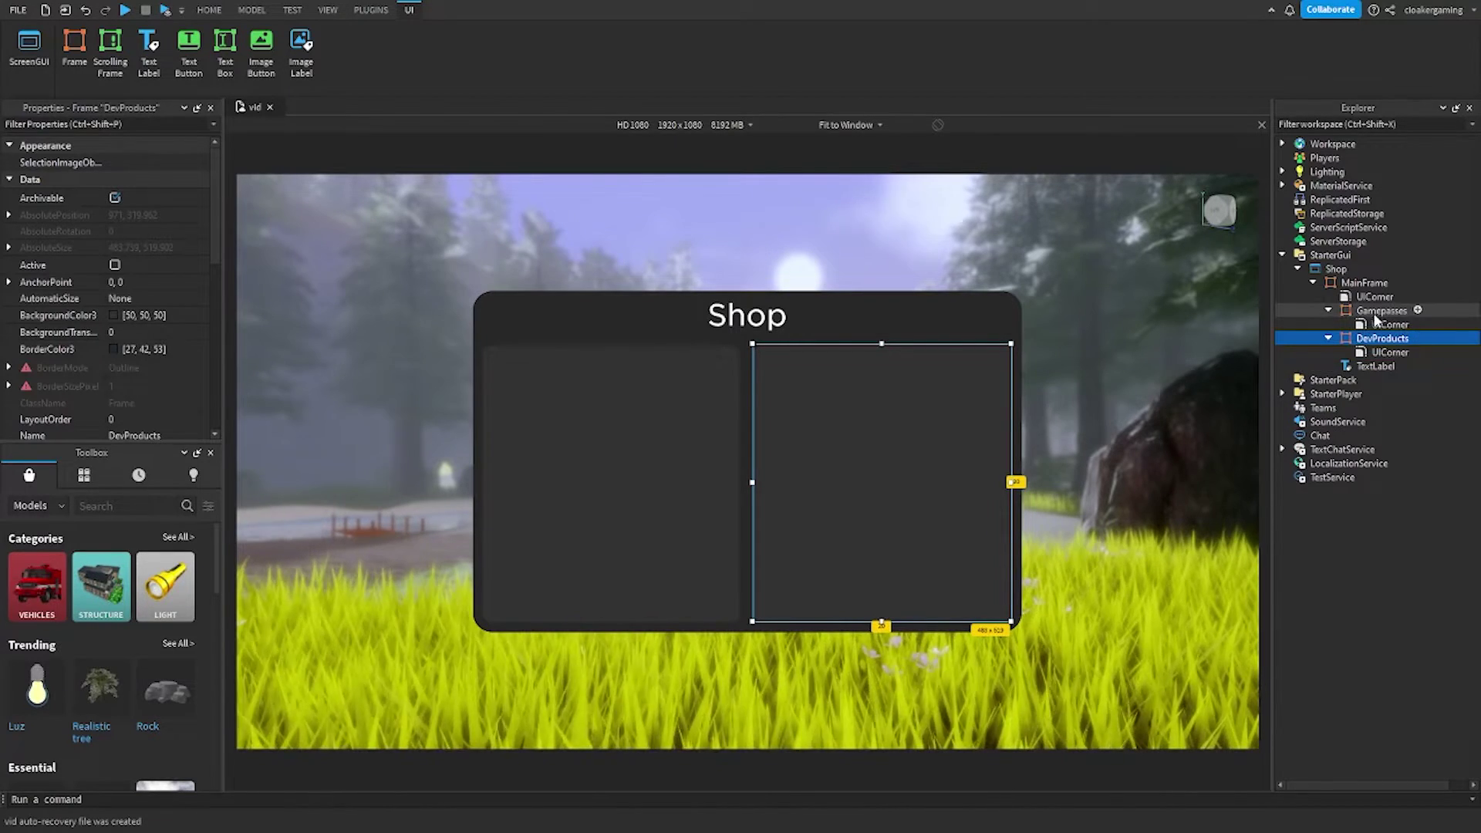
- Add a ScrollingFrame to the Gamepasses frame and set its X and Y size offsets to 0
left_click(1418, 311)
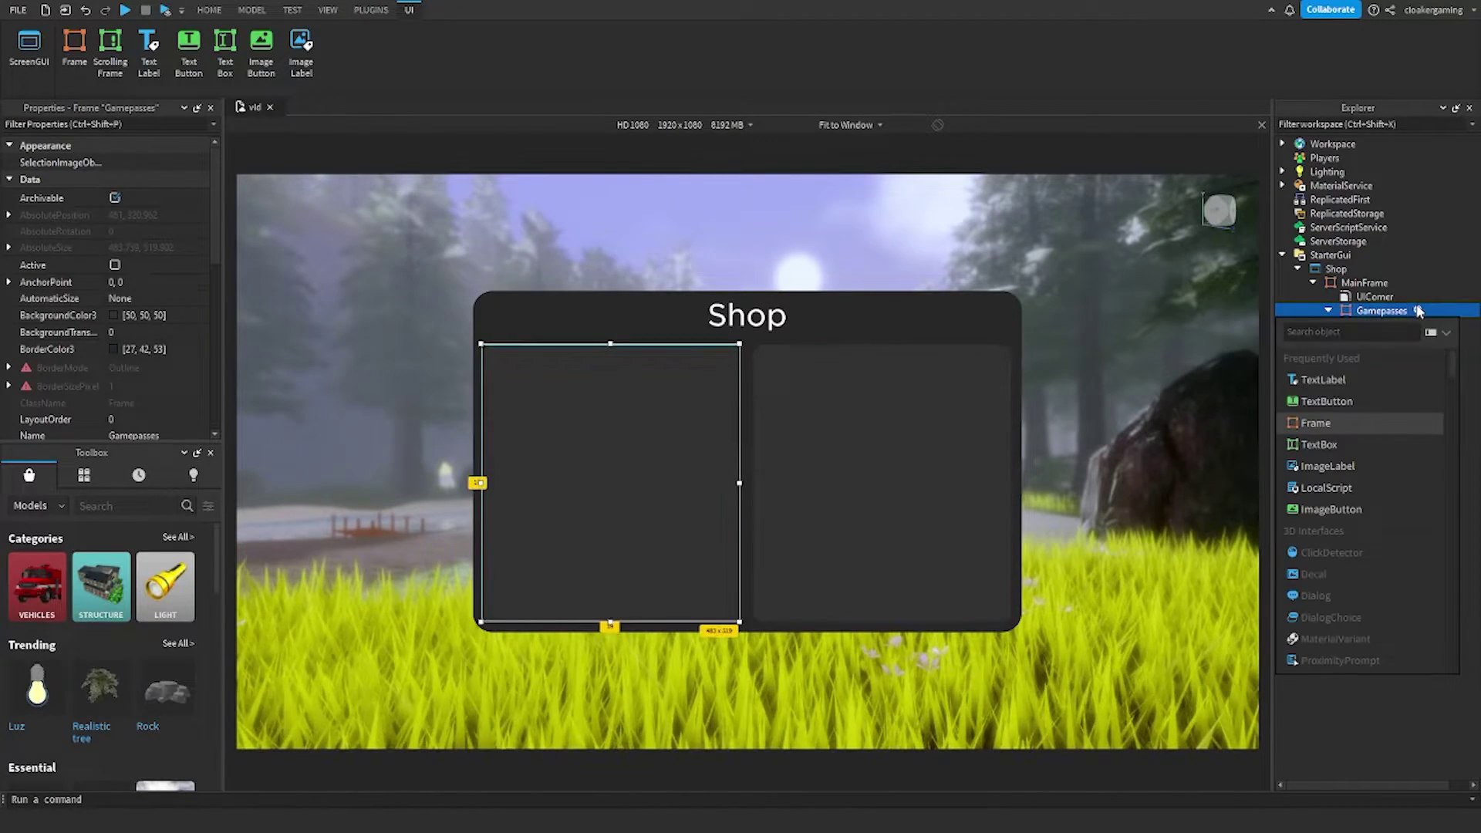
type("scr")
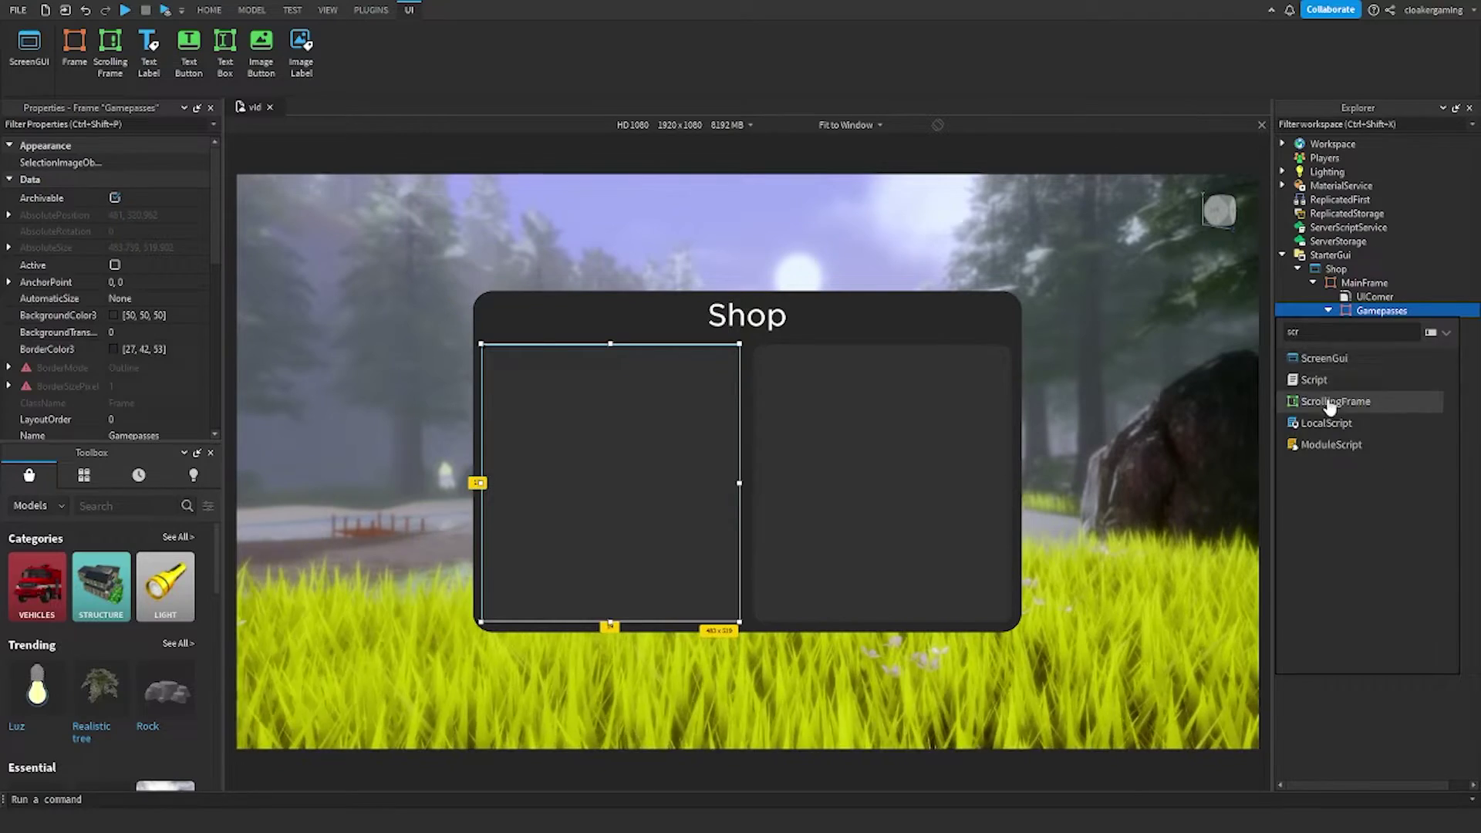
left_click(1330, 402)
scroll(15, 318, "down", 3)
left_click(9, 302)
left_click(113, 398)
type("0")
left_click(112, 349)
type("0")
- Size the scrolling frame to scale 1 wide and about 0.89 high, with equal gaps above and below it in Gamepasses
left_click(113, 333)
type("1")
left_click(112, 382)
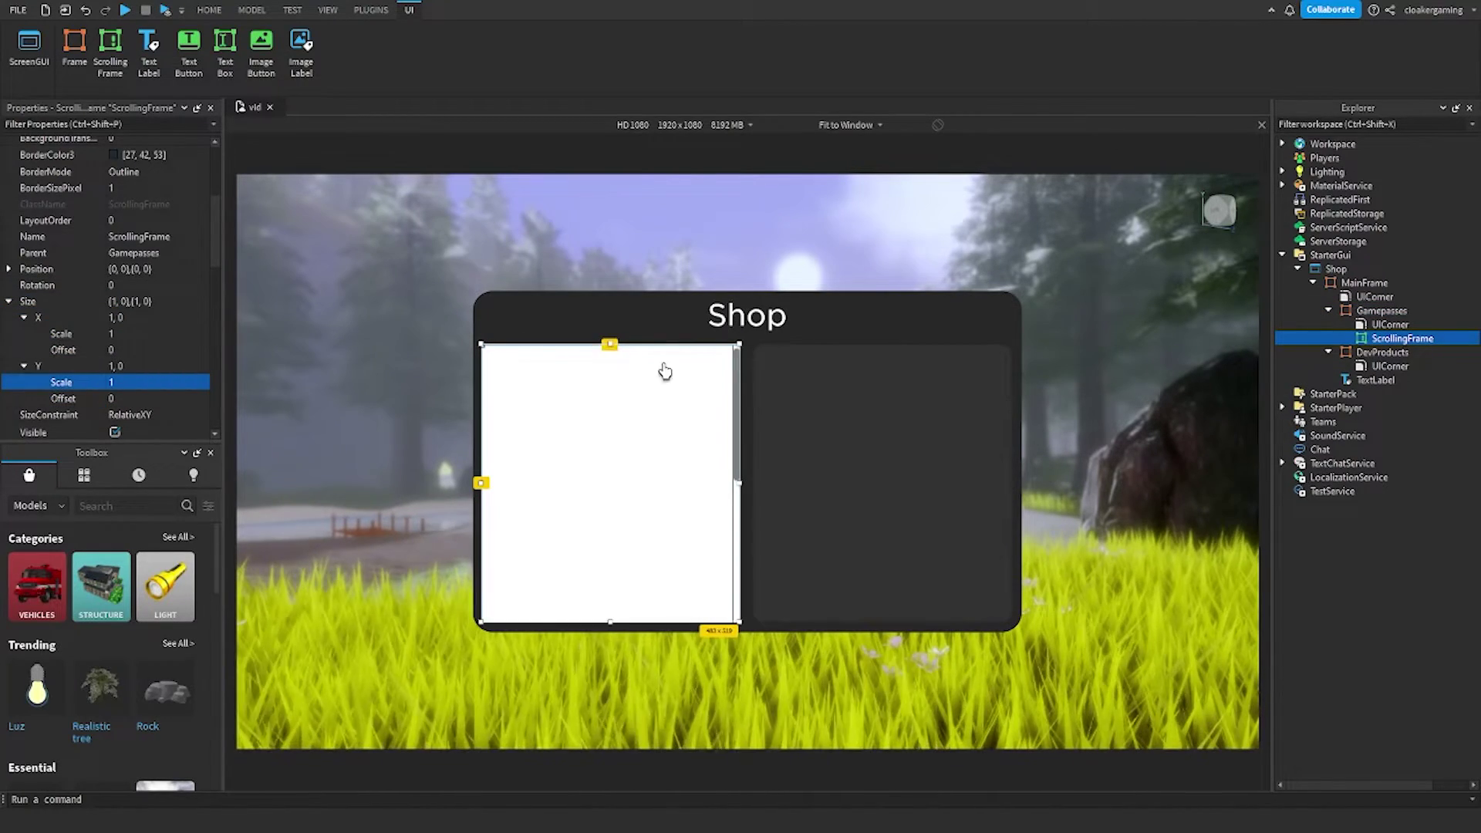
left_click_drag(610, 345, 617, 360)
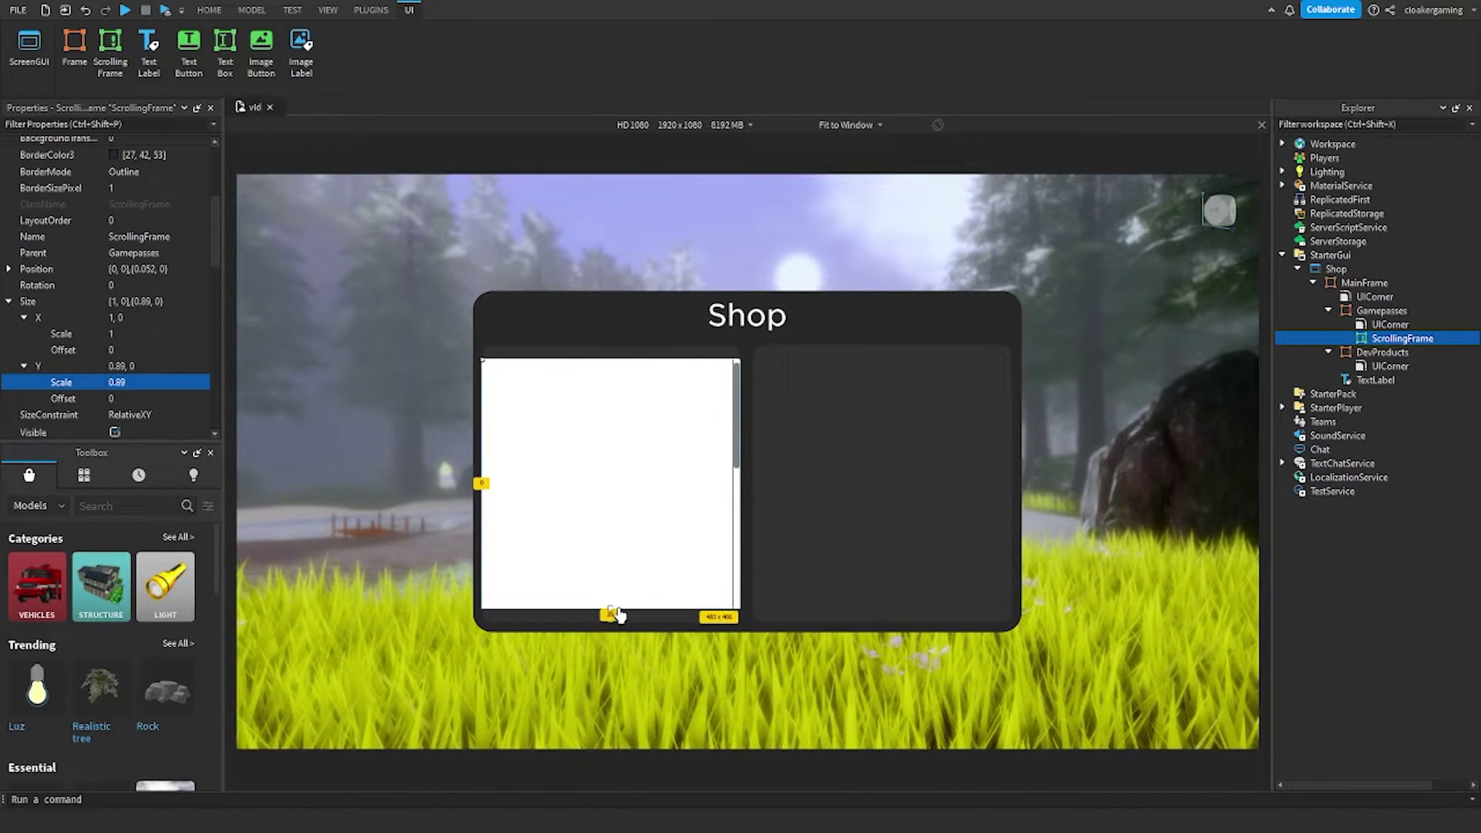
- Set the scrolling frame's background transparency to 1 and change its scroll bar colour to light grey
scroll(108, 308, "up", 4)
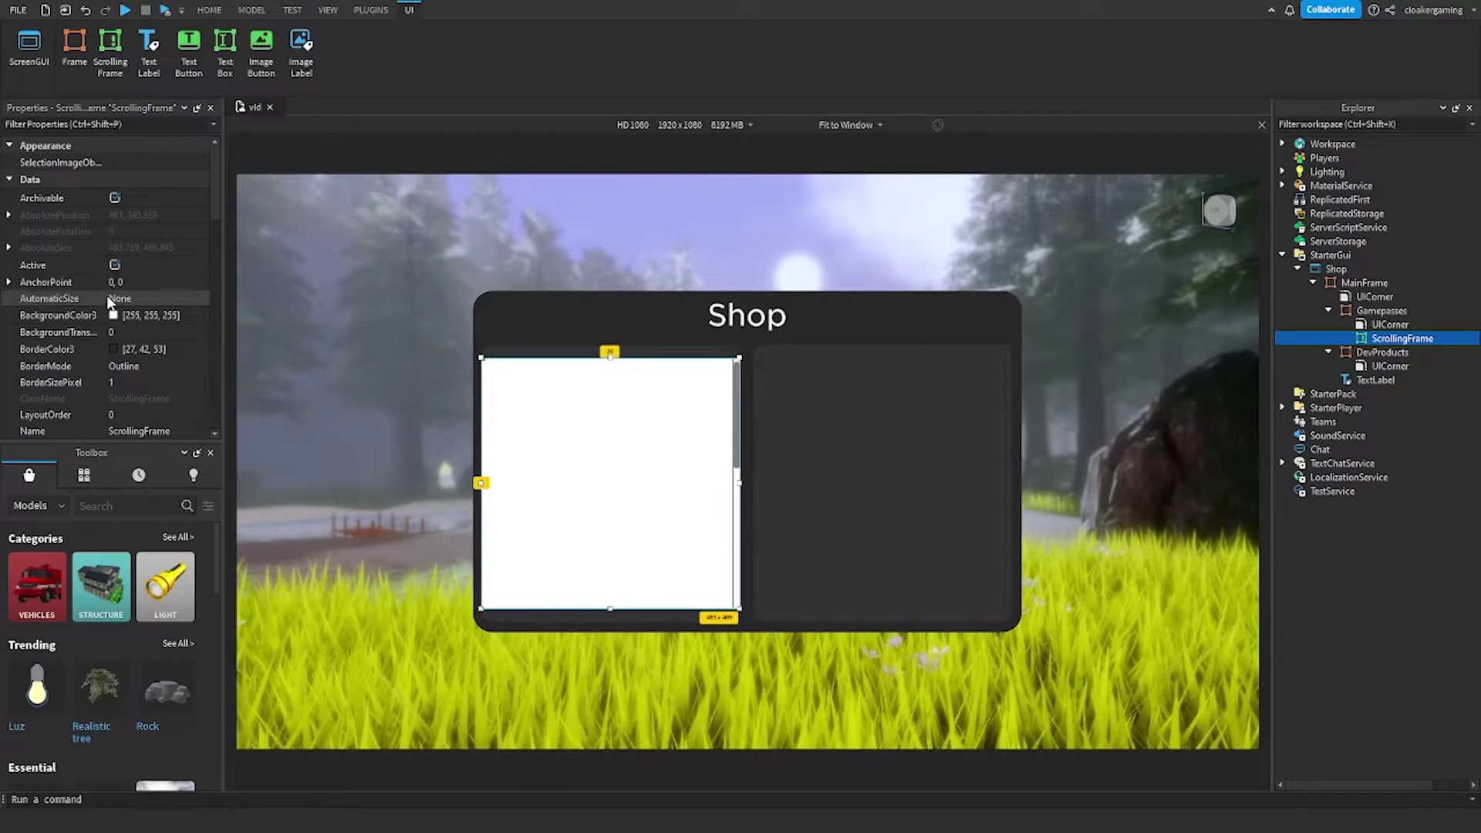
left_click(124, 332)
type("1")
key("Return")
scroll(108, 309, "down", 8)
left_click(114, 232)
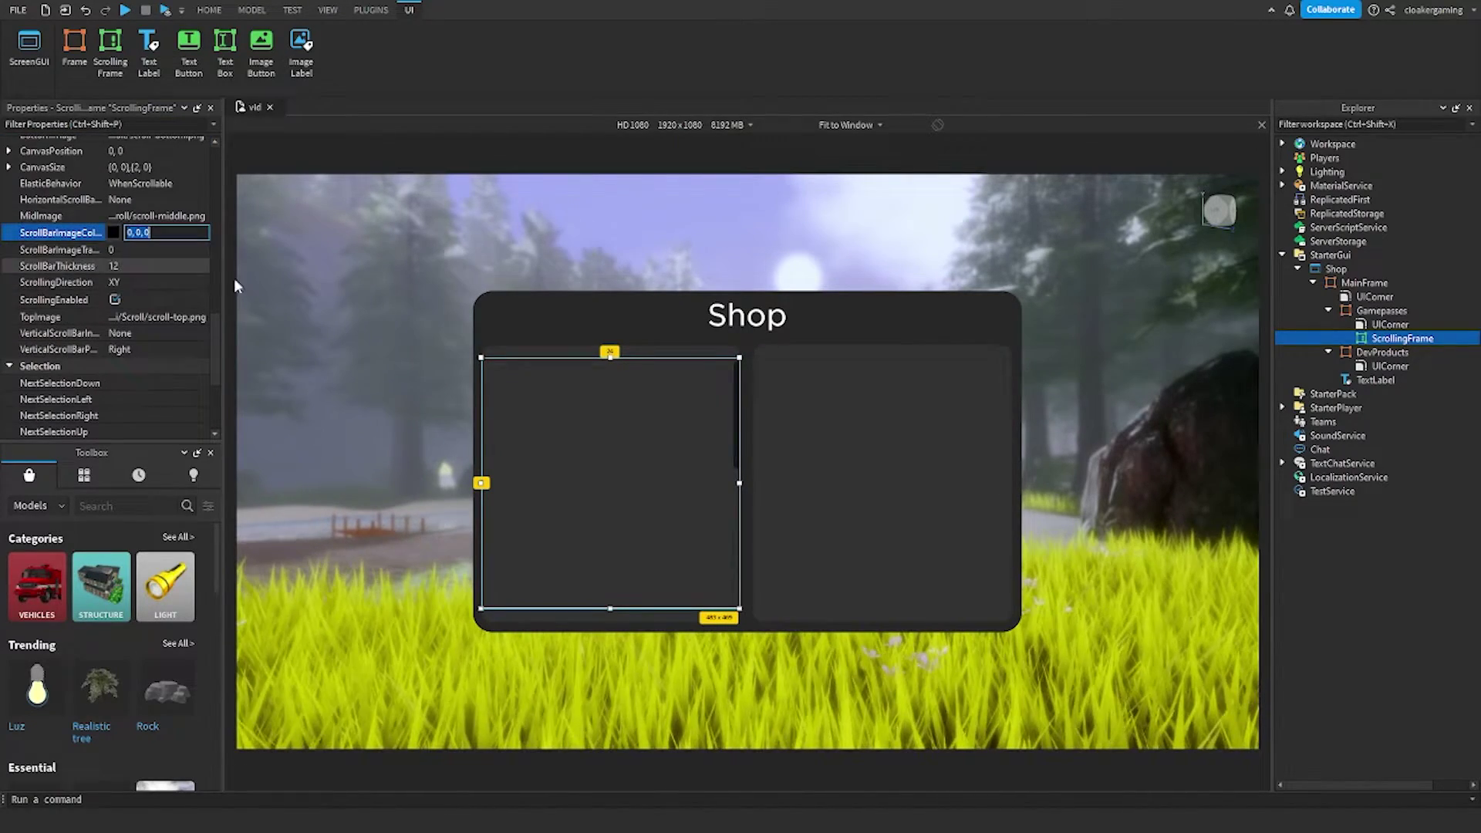
left_click(113, 233)
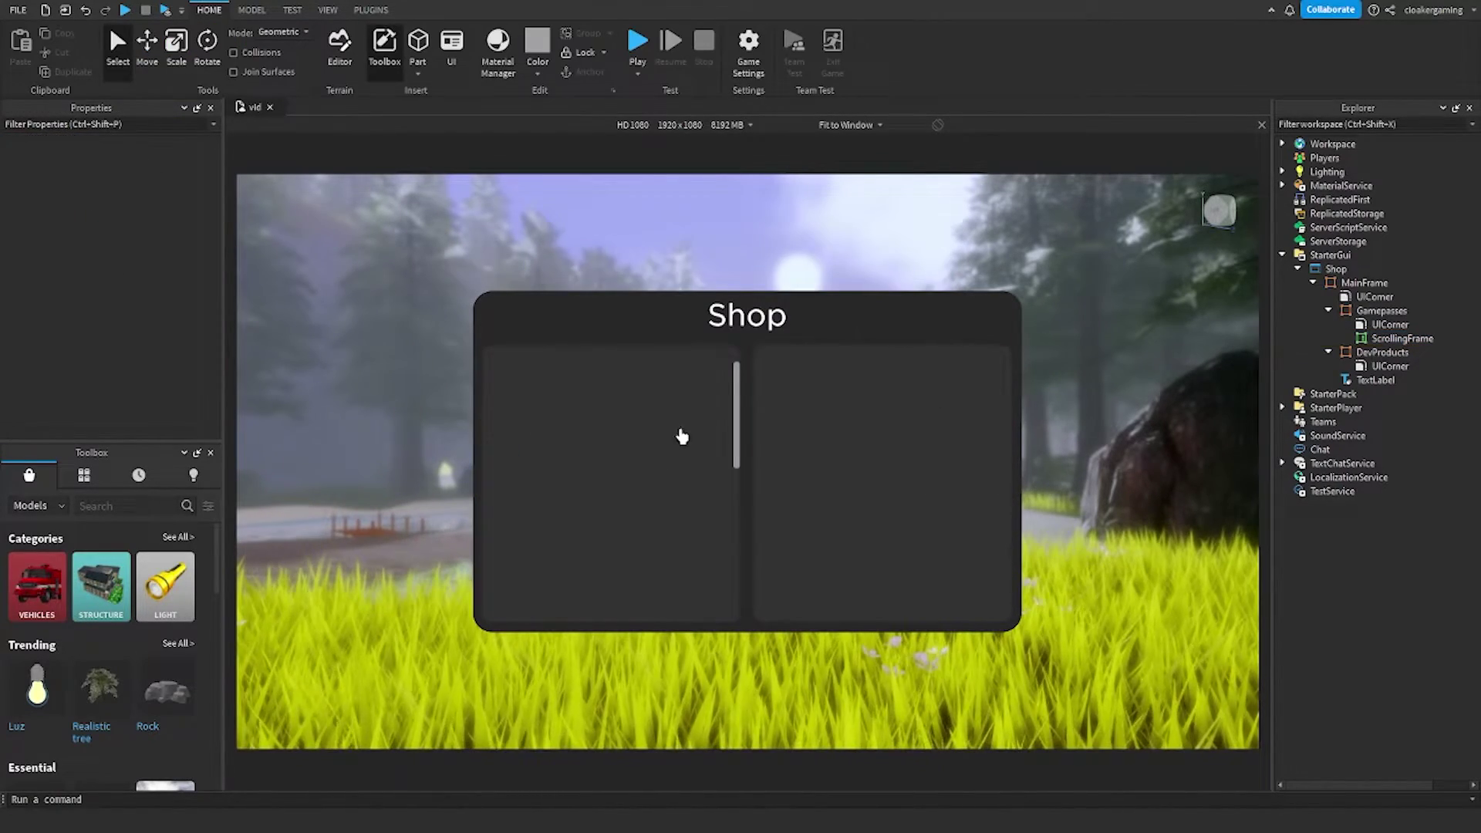
- Test scrolling the Gamepasses list up and down in the viewport
scroll(691, 462, "down", 3)
scroll(658, 482, "up", 2)
scroll(658, 482, "down", 3)
scroll(661, 488, "up", 3)
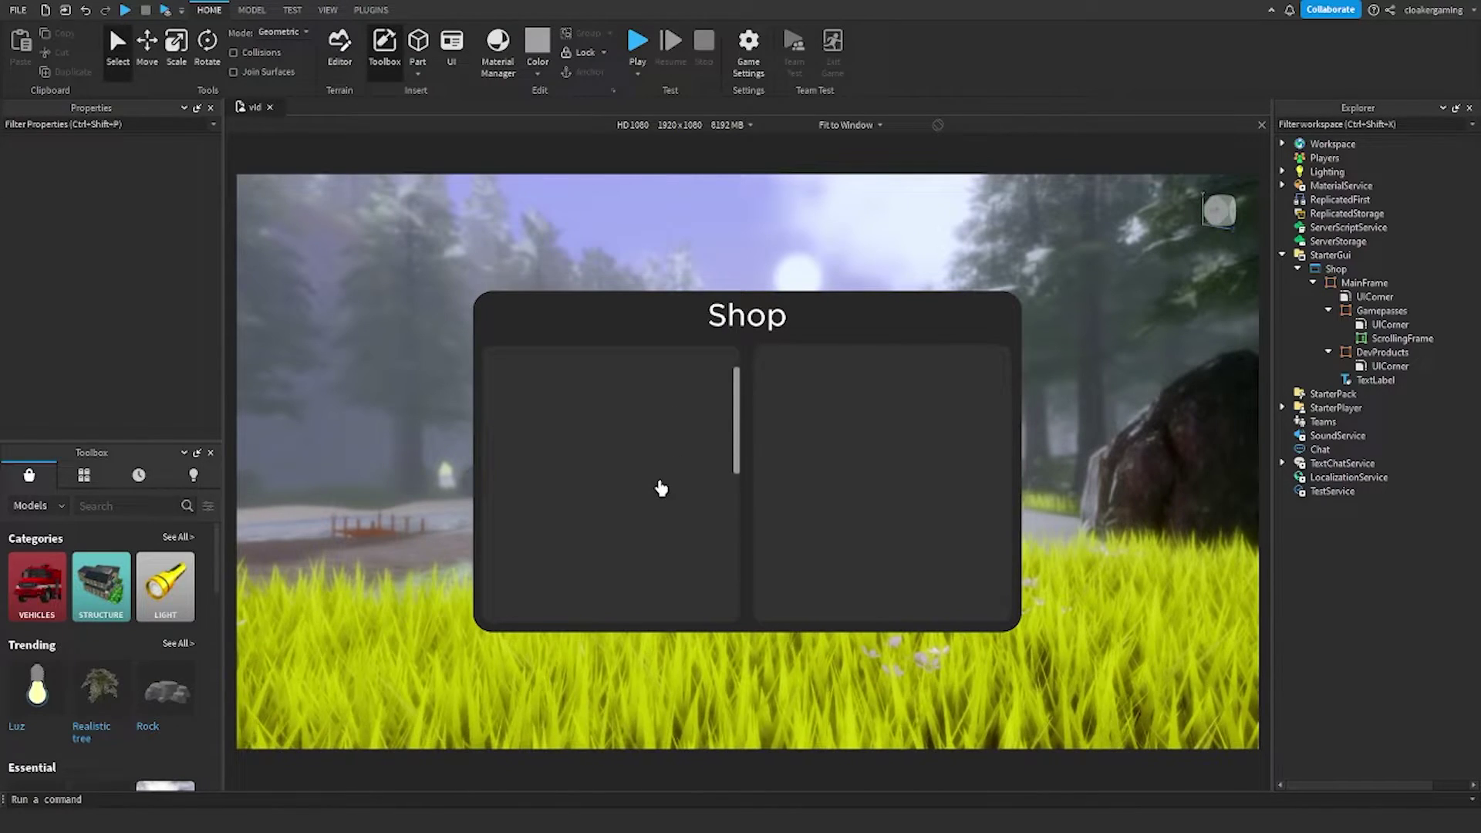
- Duplicate the Gamepasses scrolling frame into DevProducts and shorten both scrolling frames from their upper edges to leave room for headings
left_click(1388, 339)
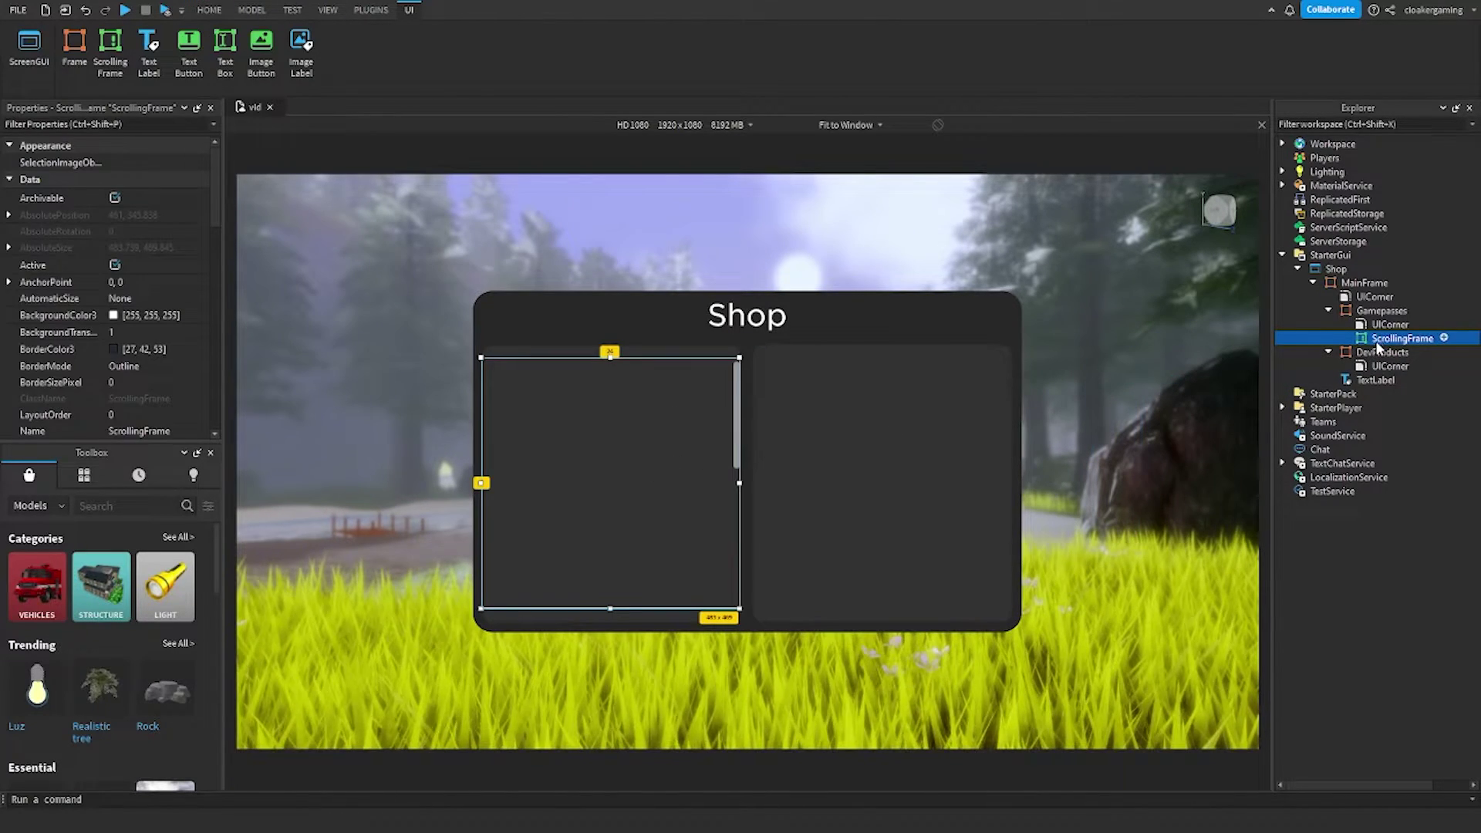
key("ctrl+d")
left_click_drag(1385, 356, 1383, 365)
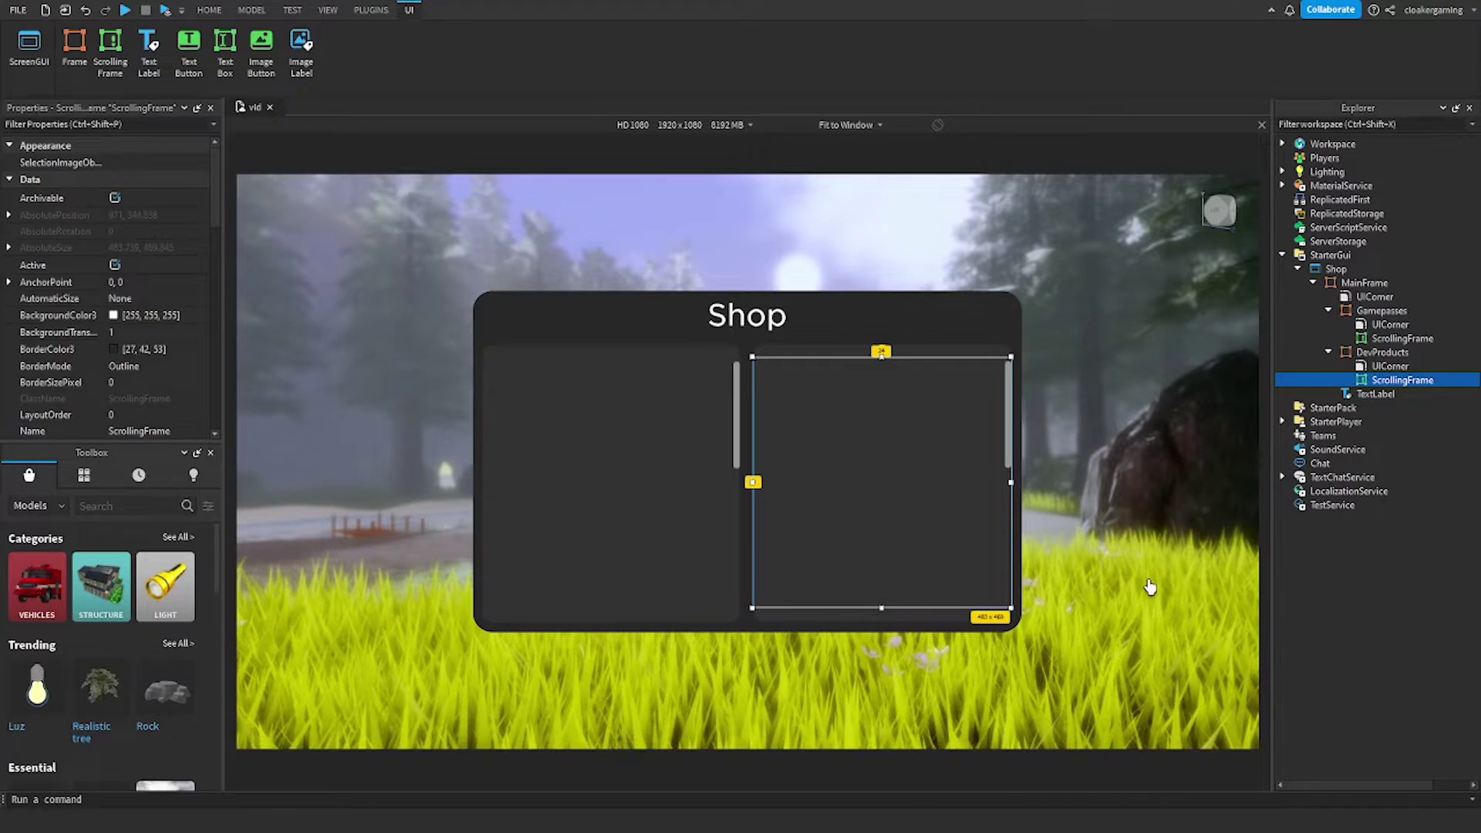
left_click(1389, 340, "ctrl")
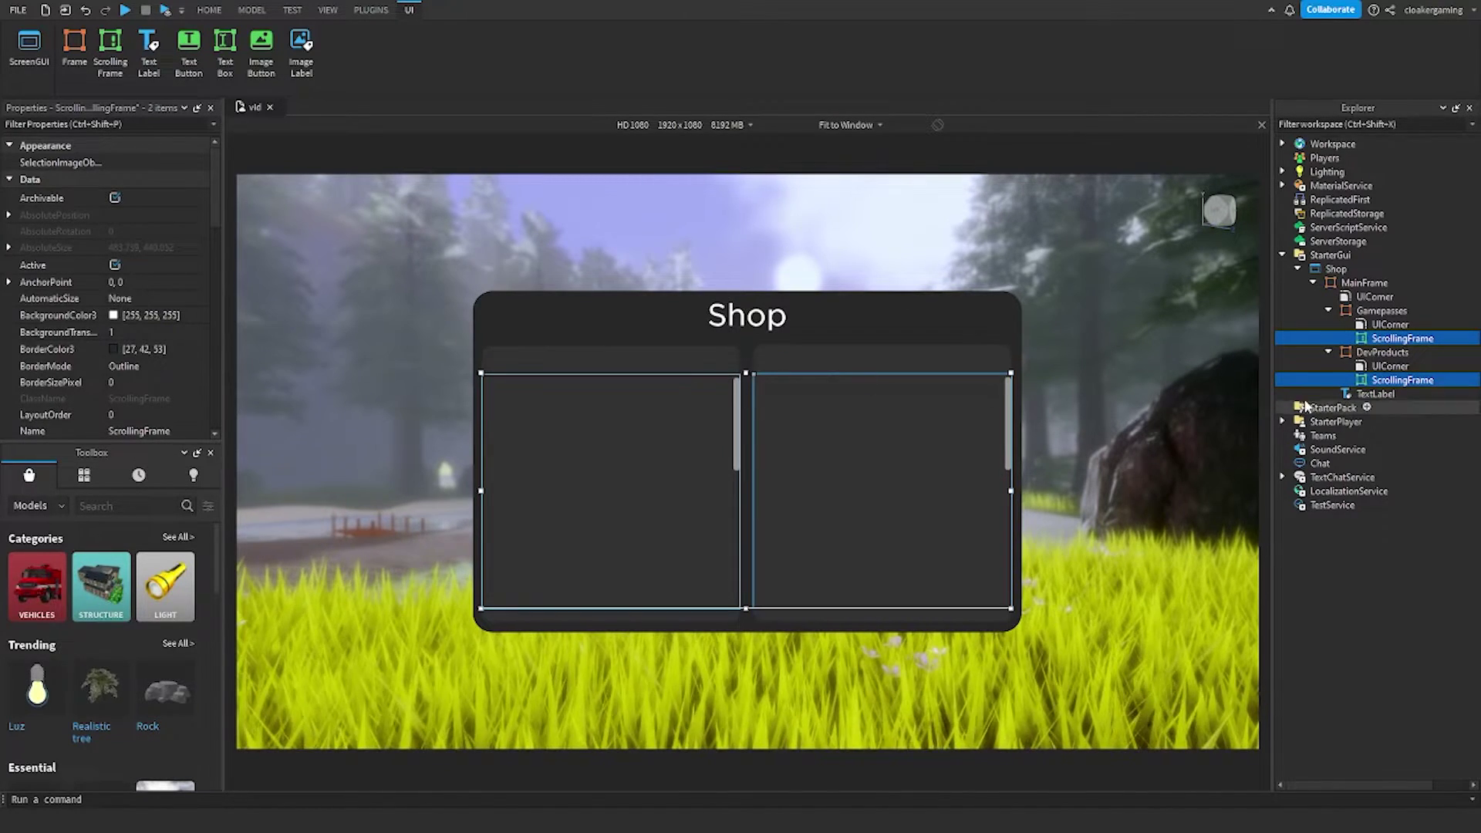
- Copy the Shop title label into the Gamepasses frame and reduce its height to a slim heading above the scrolling frame
left_click(1344, 394)
key("ctrl+d")
left_click_drag(1373, 407, 1381, 340)
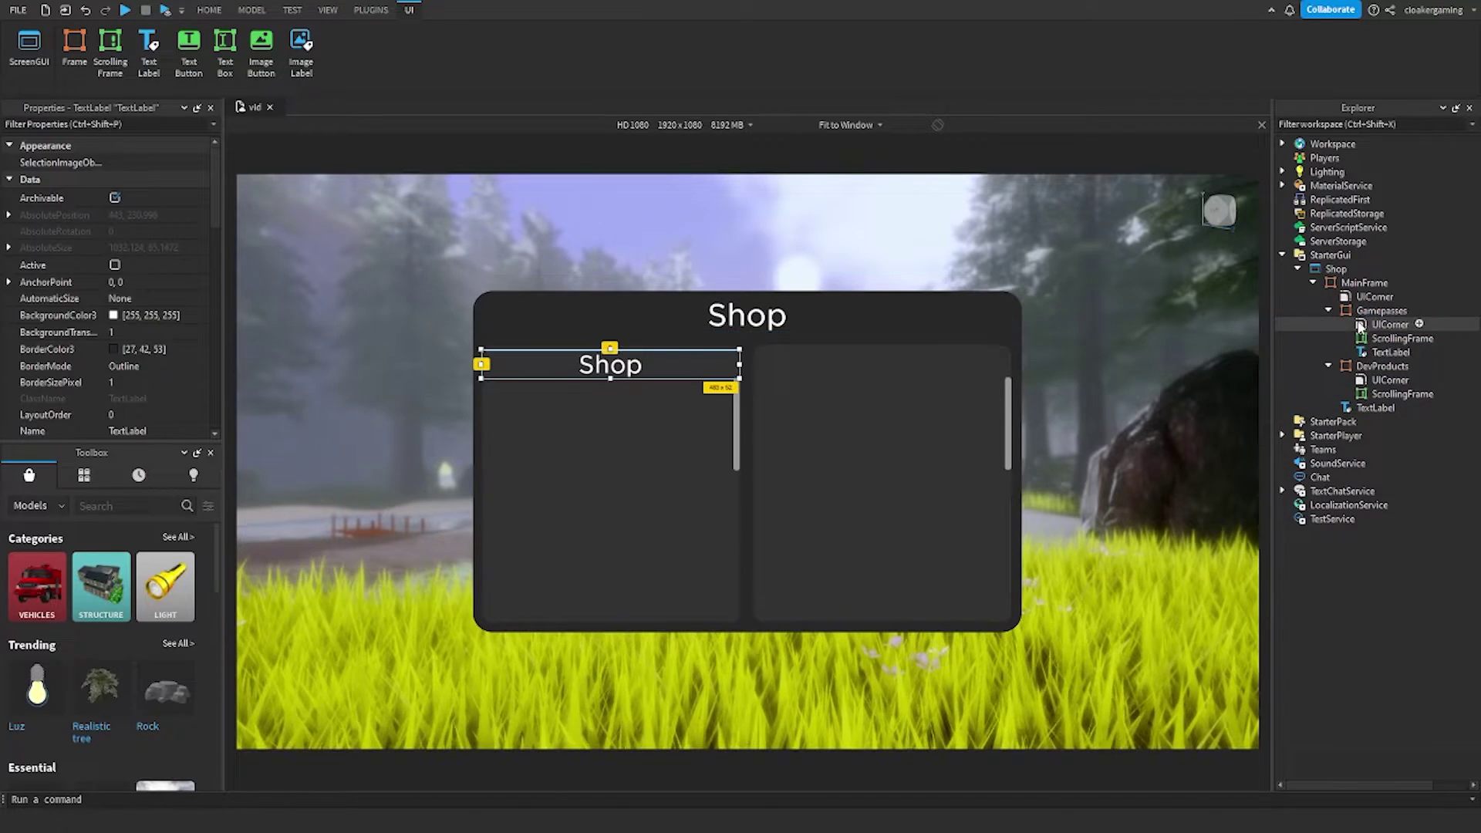
left_click_drag(607, 385, 610, 366)
- Set the text of the heading label in the Gamepasses frame to "Gamepasses"
scroll(137, 317, "down", 5)
scroll(140, 358, "down", 3)
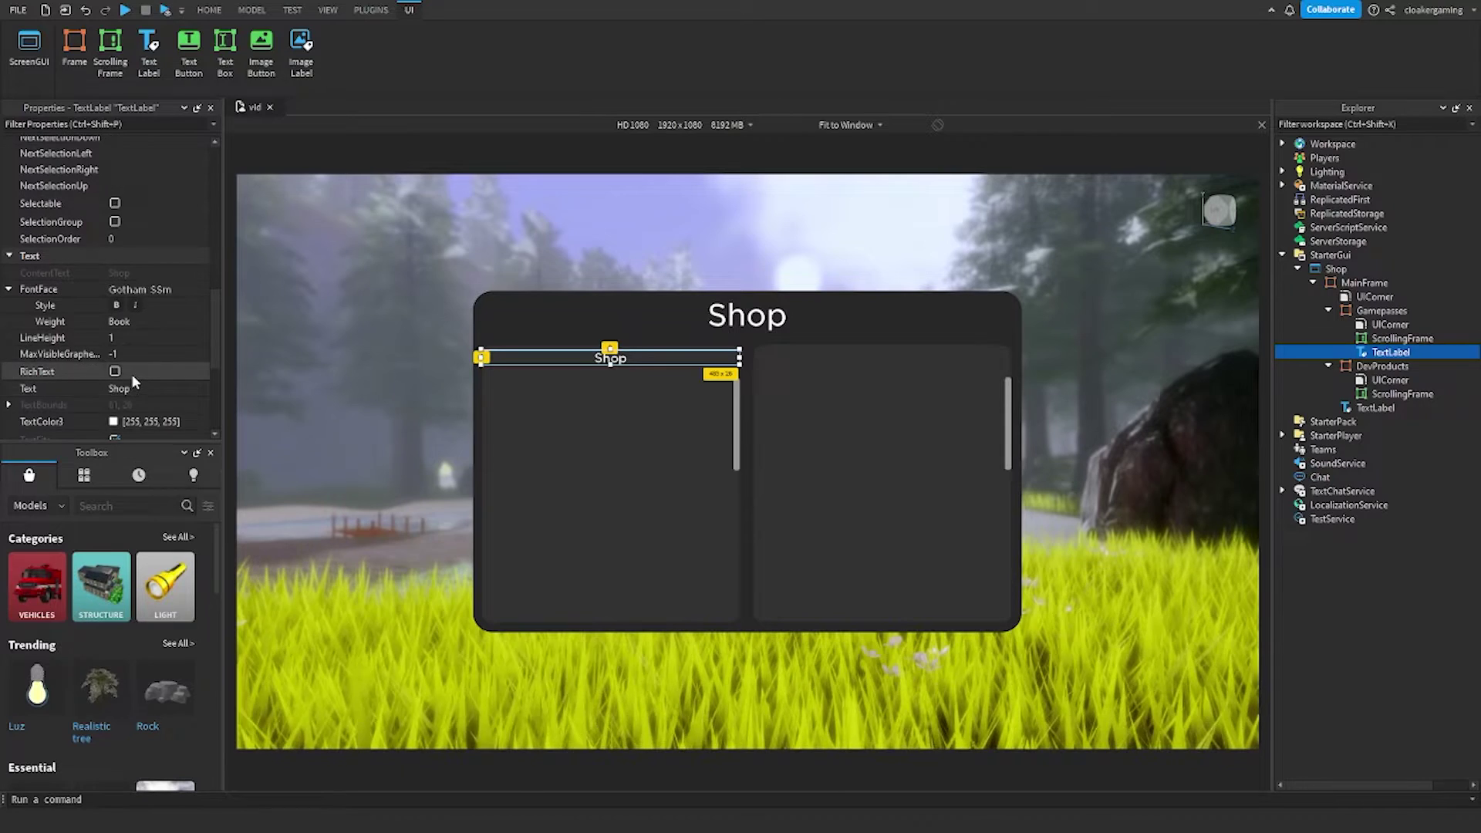
left_click(127, 388)
type("Gamepasses")
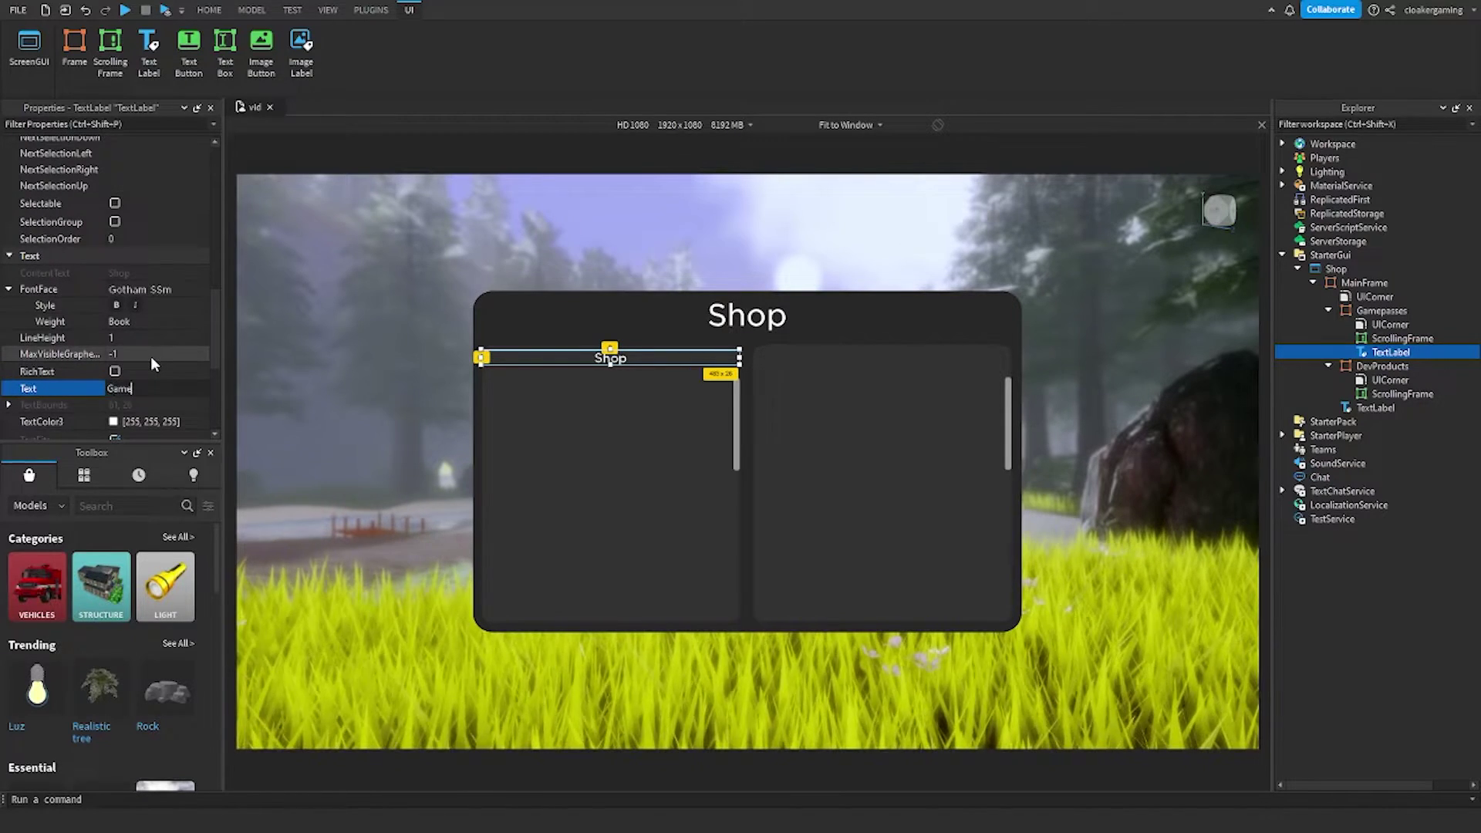
key("Return")
- Duplicate the Gamepasses heading label into DevProducts and set its text to "Products"
key("ctrl+d")
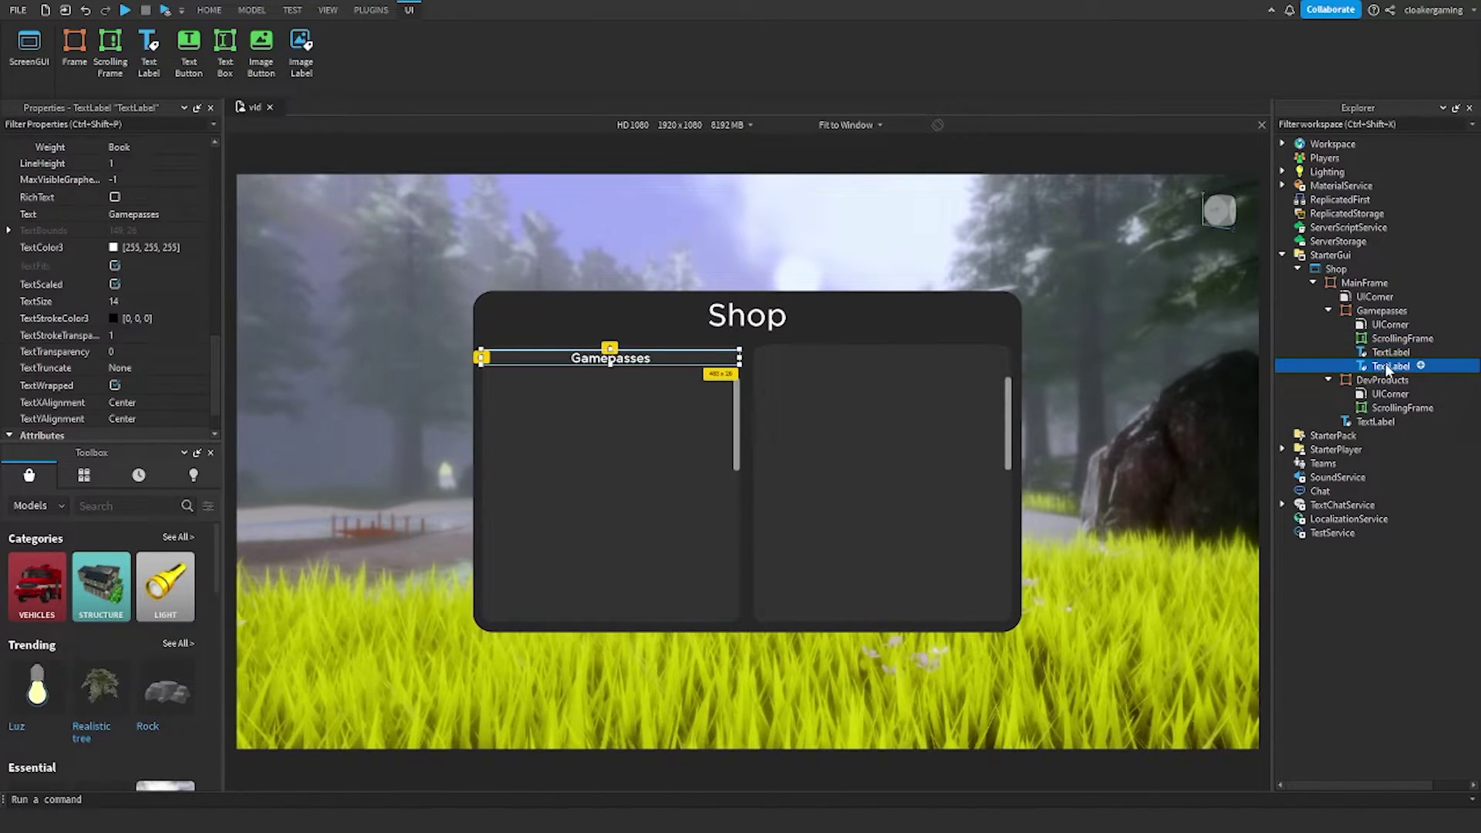
left_click_drag(1390, 367, 1389, 381)
scroll(85, 328, "down", 1)
scroll(85, 329, "up", 2)
left_click(156, 270)
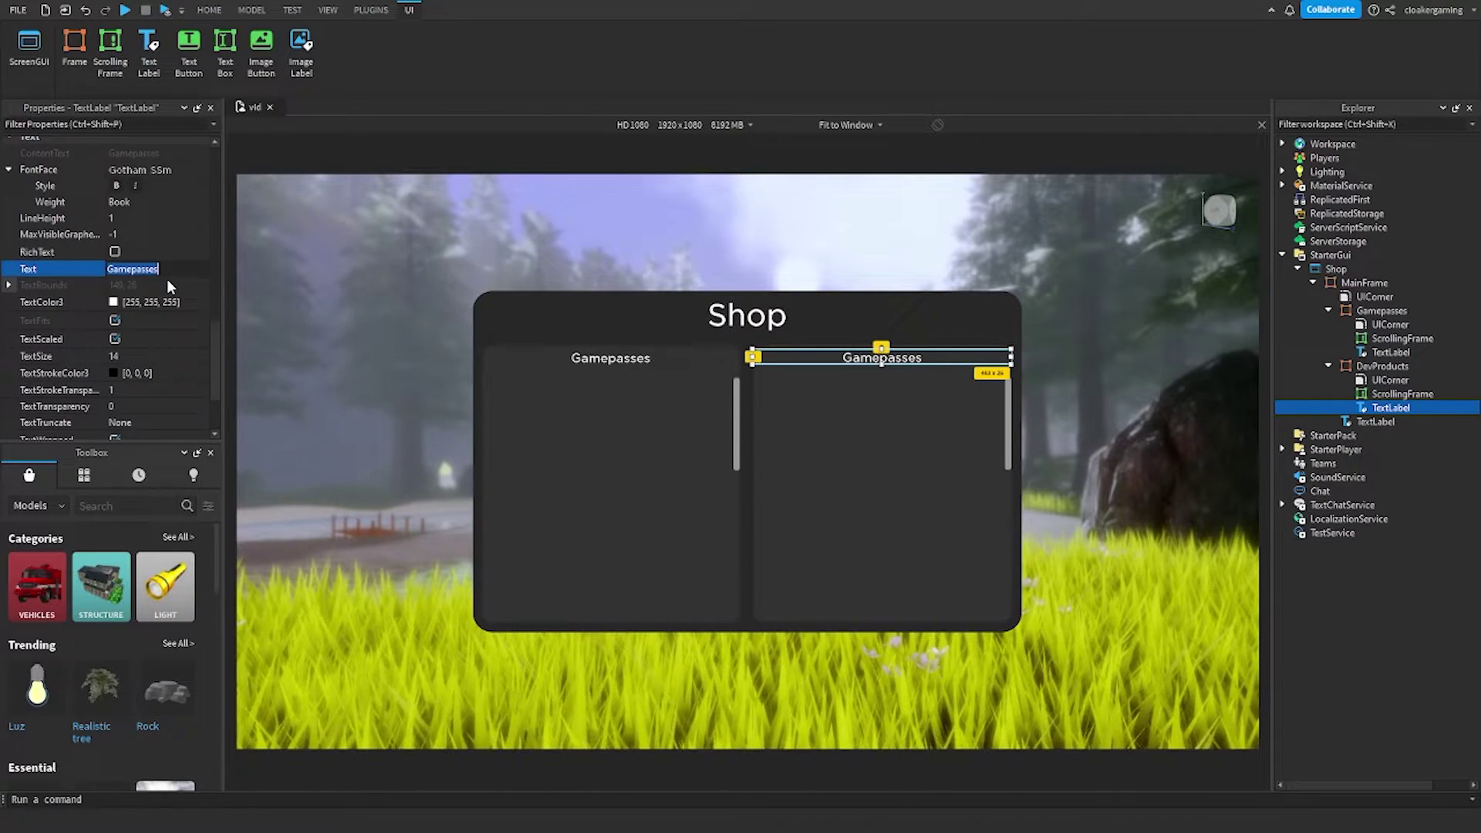
type("Products")
key("Return")
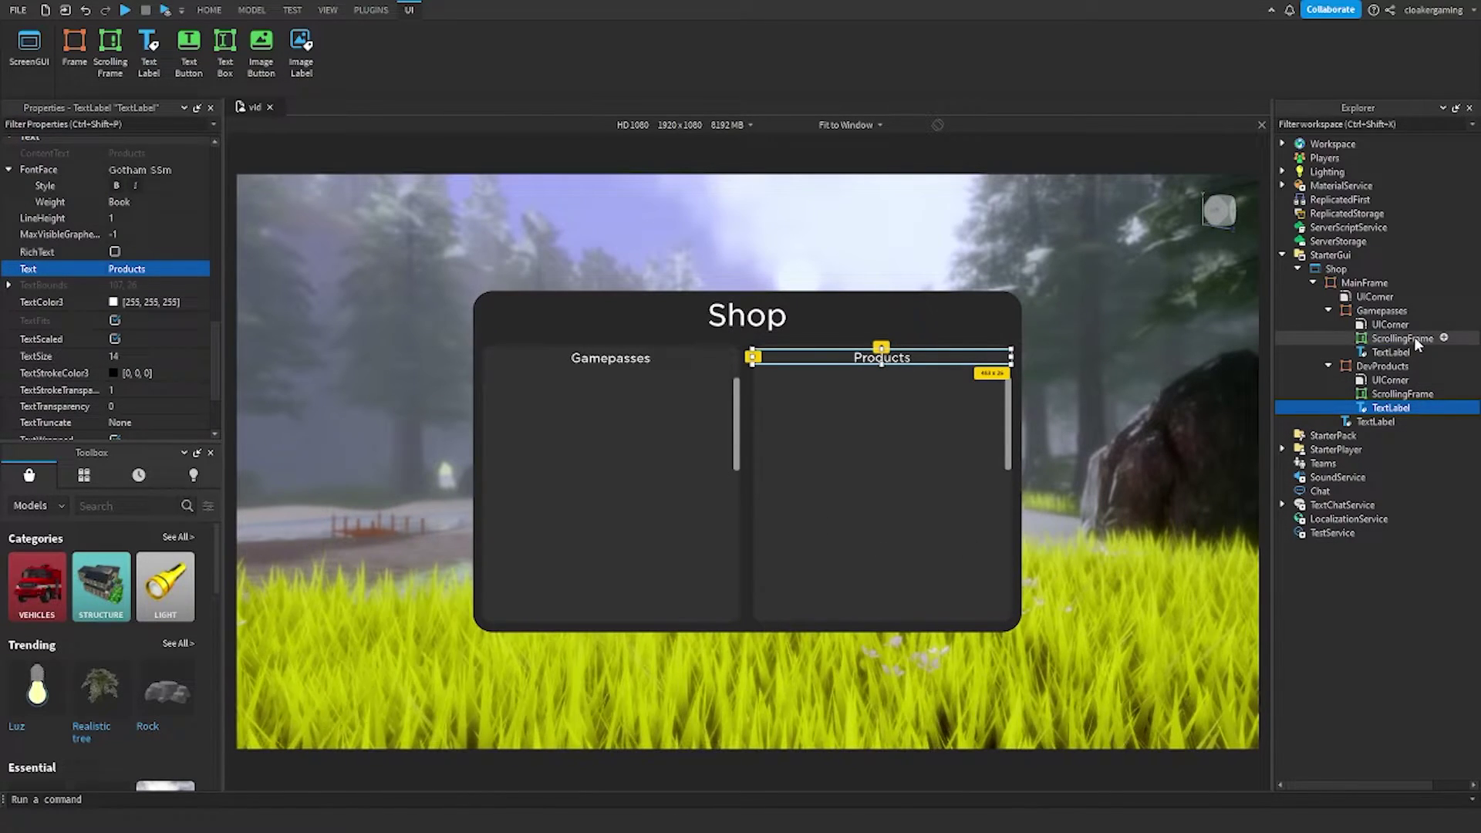
- Add a UIListLayout and a Frame to the scrolling frame inside Gamepasses
left_click(1445, 340)
type("ui")
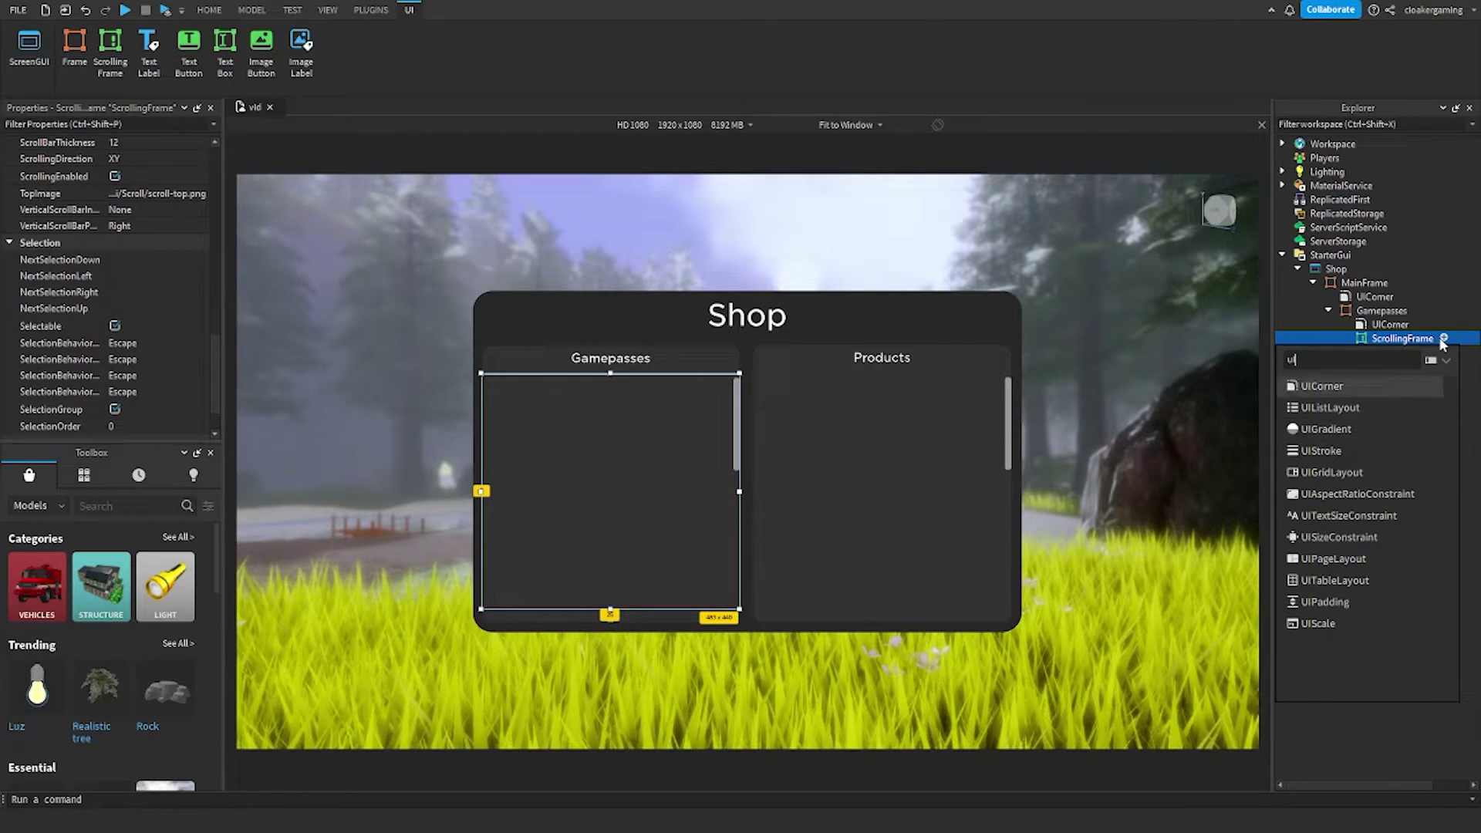
left_click(1386, 412)
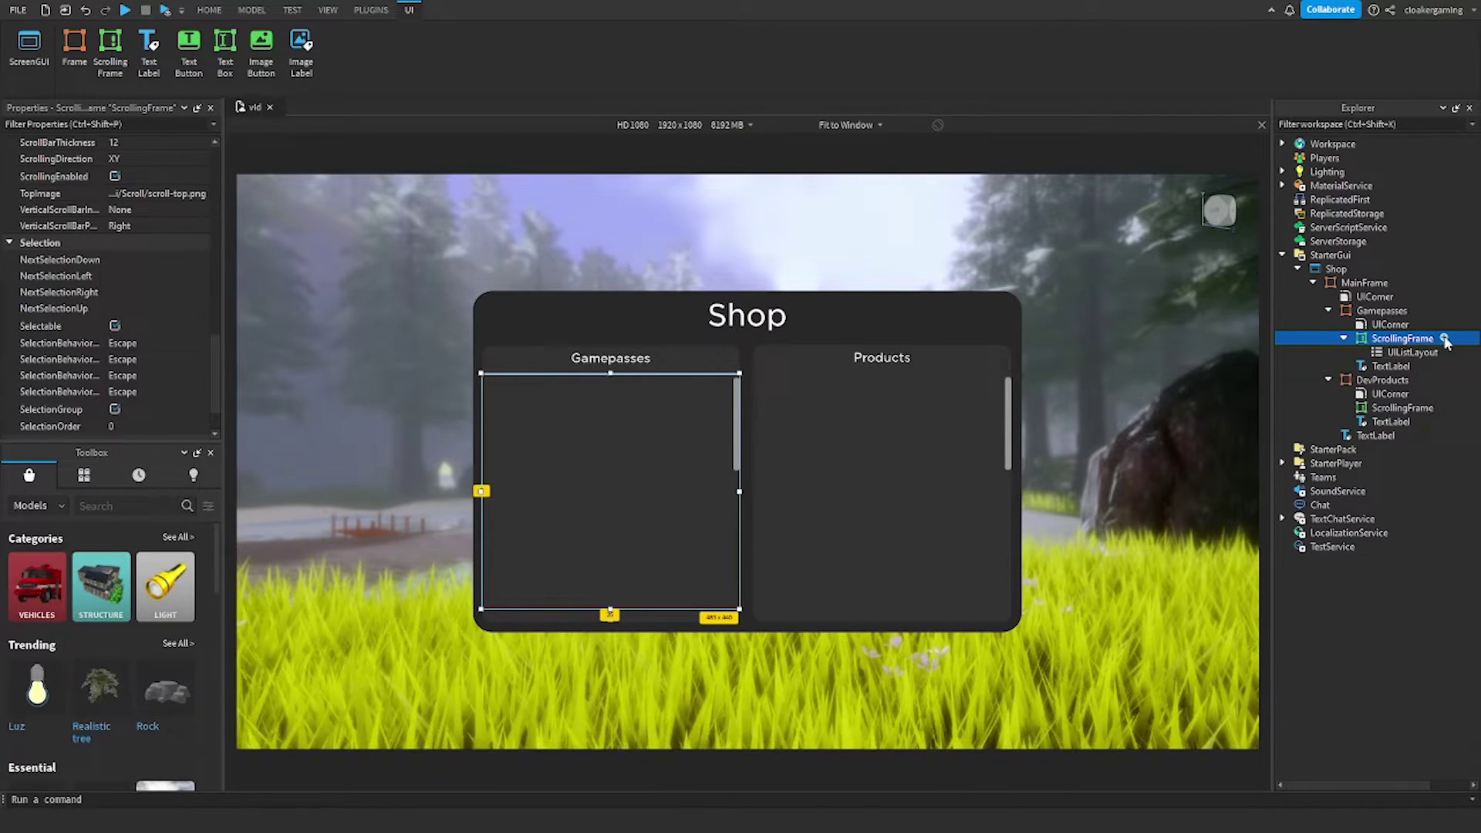
left_click(1444, 339)
left_click(1316, 450)
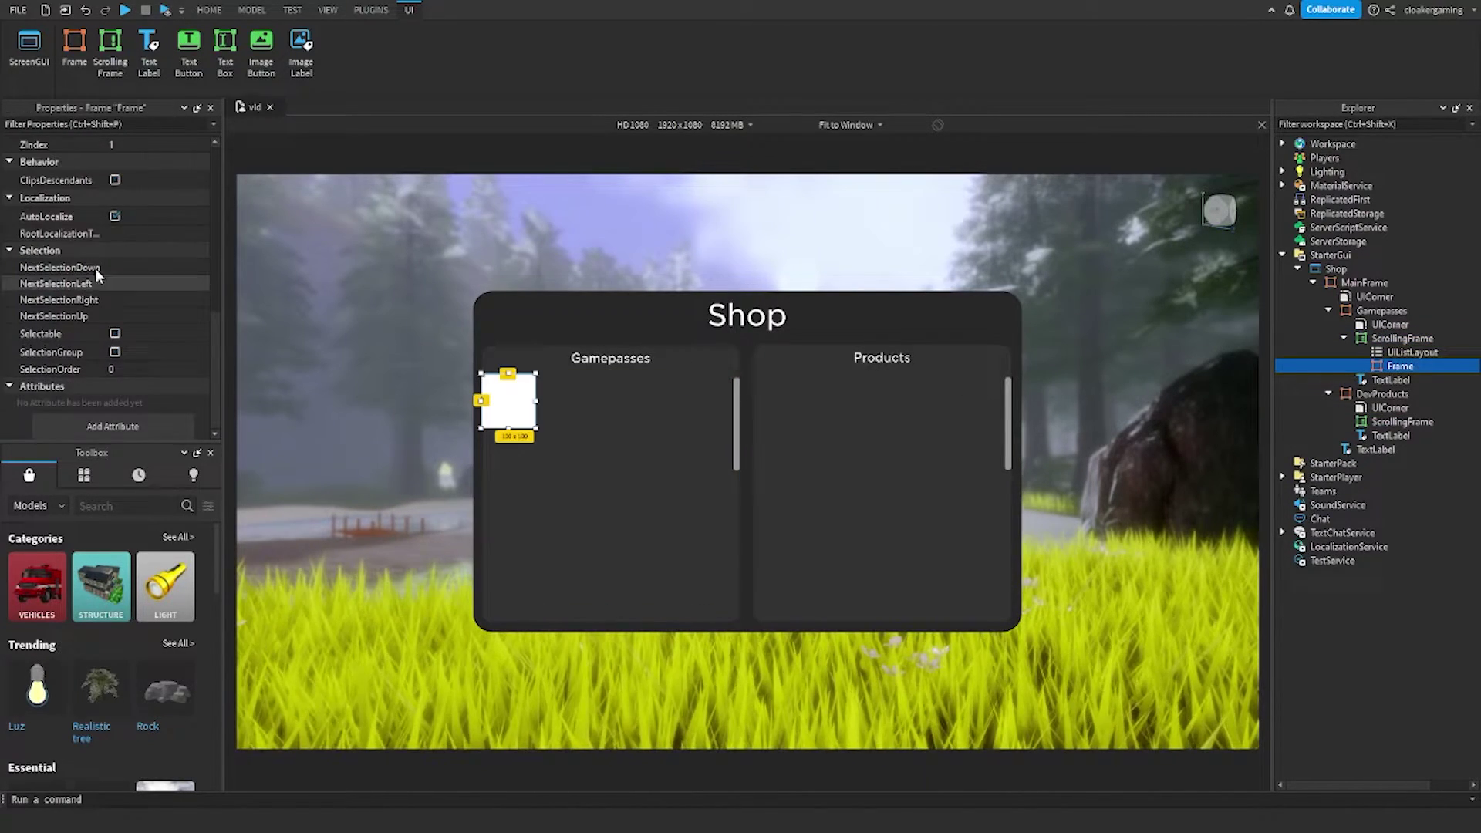
- Set the X and Y size offsets of the new frame in the Gamepasses list to 0
scroll(40, 283, "up", 4)
left_click(9, 288)
left_click(24, 321)
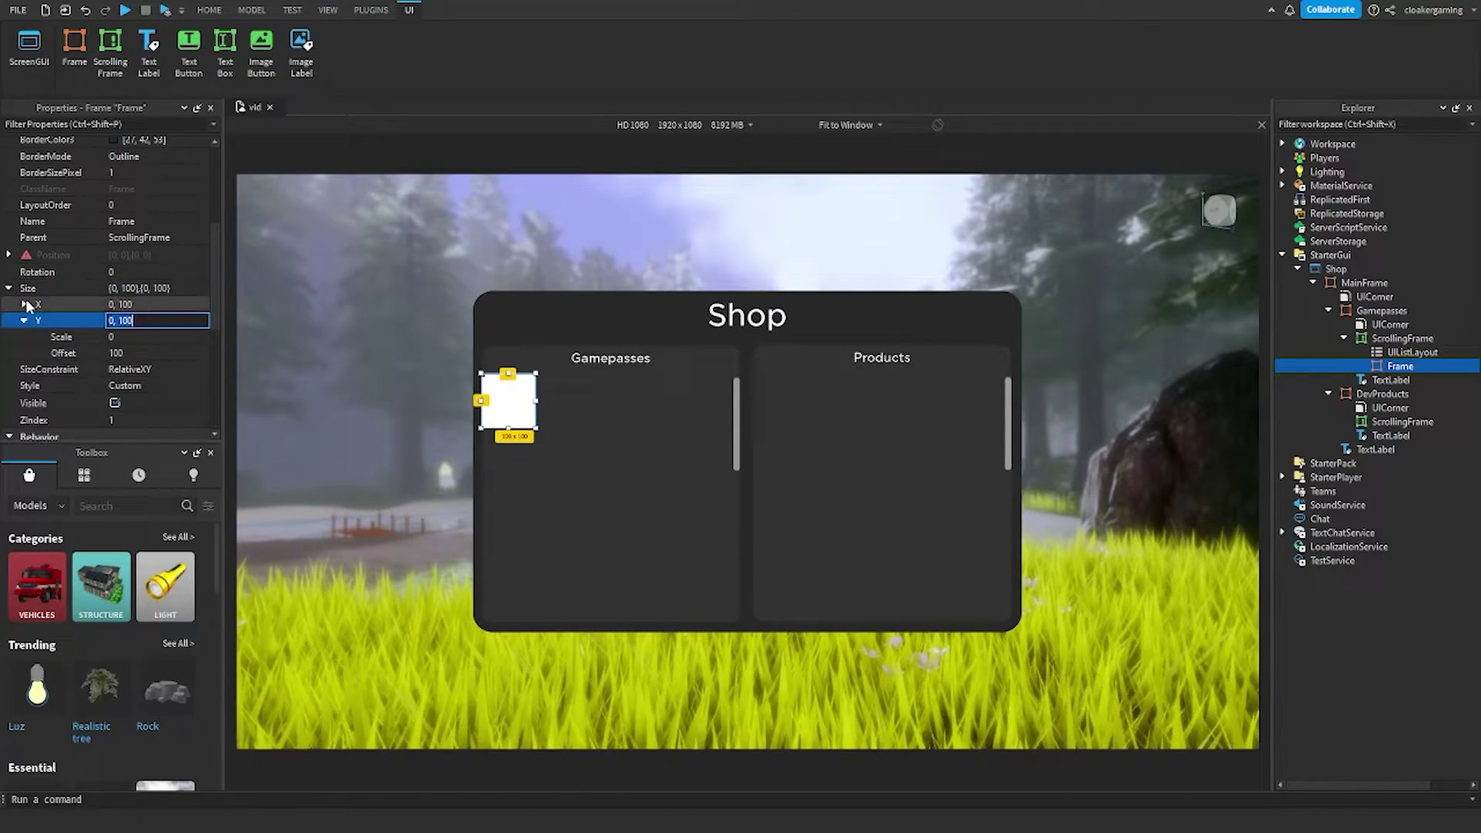
left_click(24, 304)
left_click(116, 385)
type("0")
left_click(126, 339)
type("0")
- Set the list frame's size scale to 1 wide and 0.1 high, and resize it freehand to about 0.974 by 0.115
left_click(124, 321)
type("1")
left_click(123, 369)
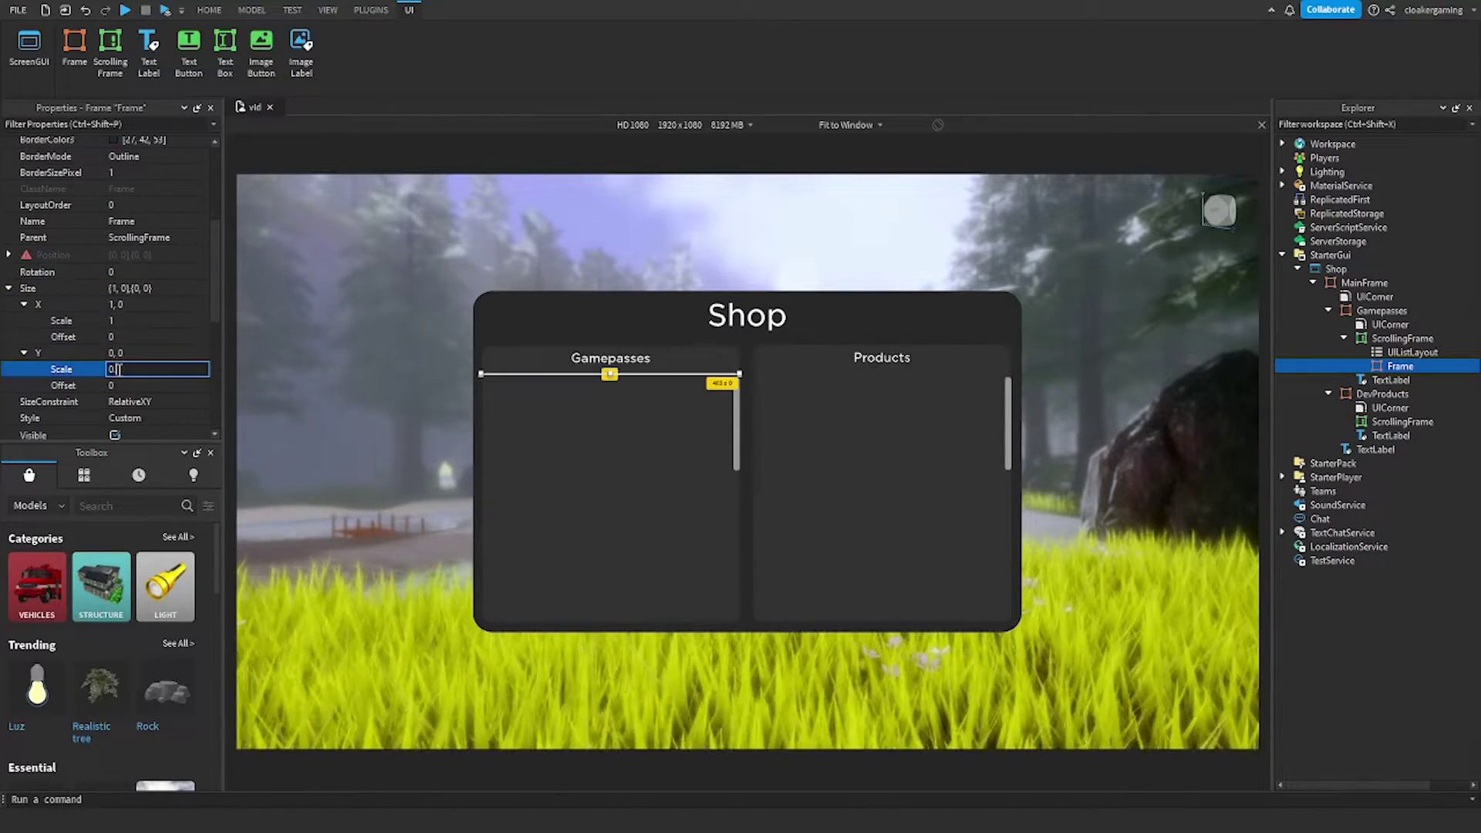
type("0.01")
left_click(123, 369)
type("0.1")
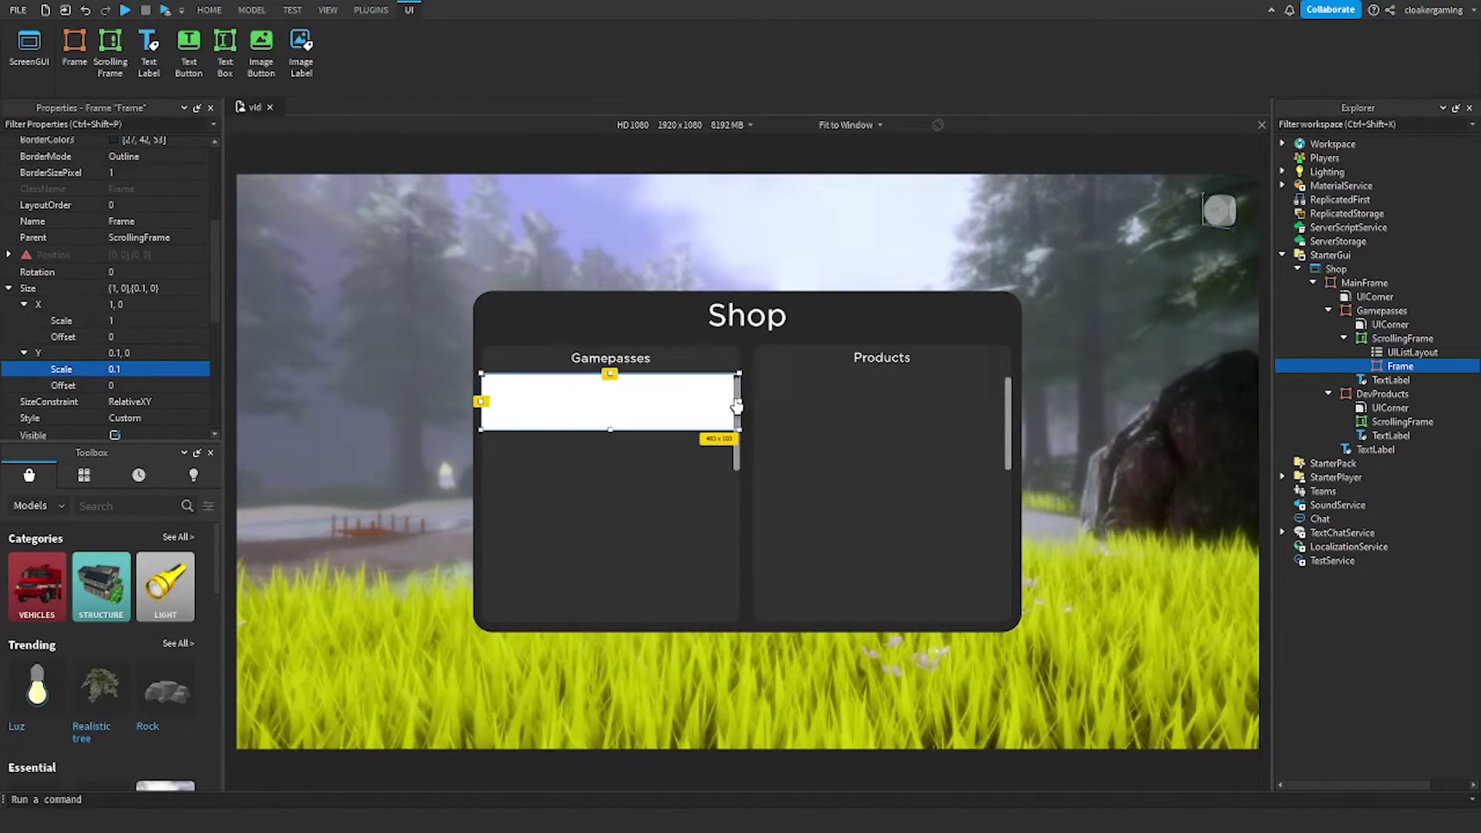
left_click_drag(737, 430, 733, 506)
left_click_drag(585, 517, 608, 438)
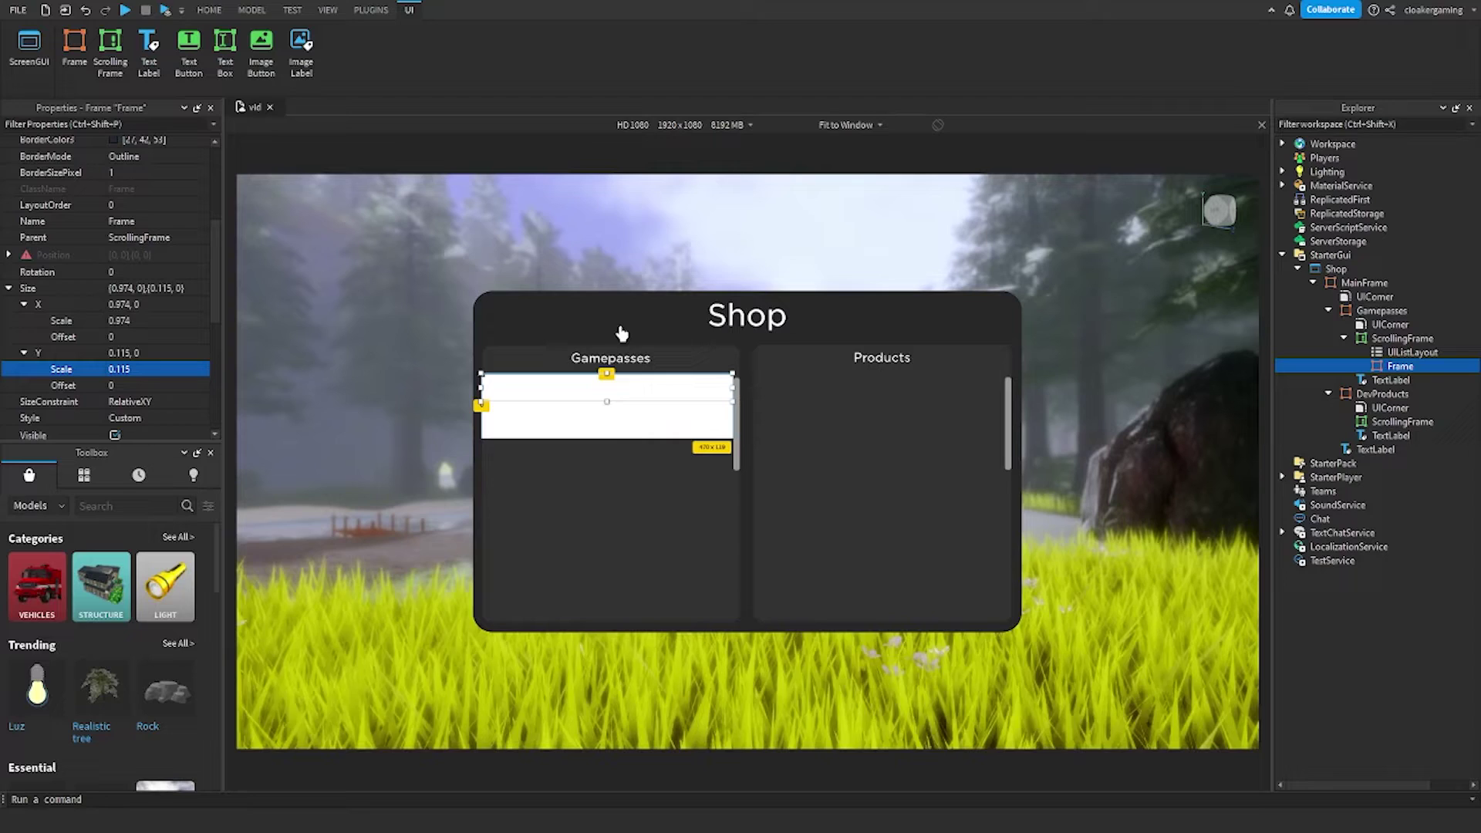
- Set the list frame's background colour to 40, 40, 40 and rename it GamepassFrame
scroll(83, 271, "up", 4)
left_click(155, 315)
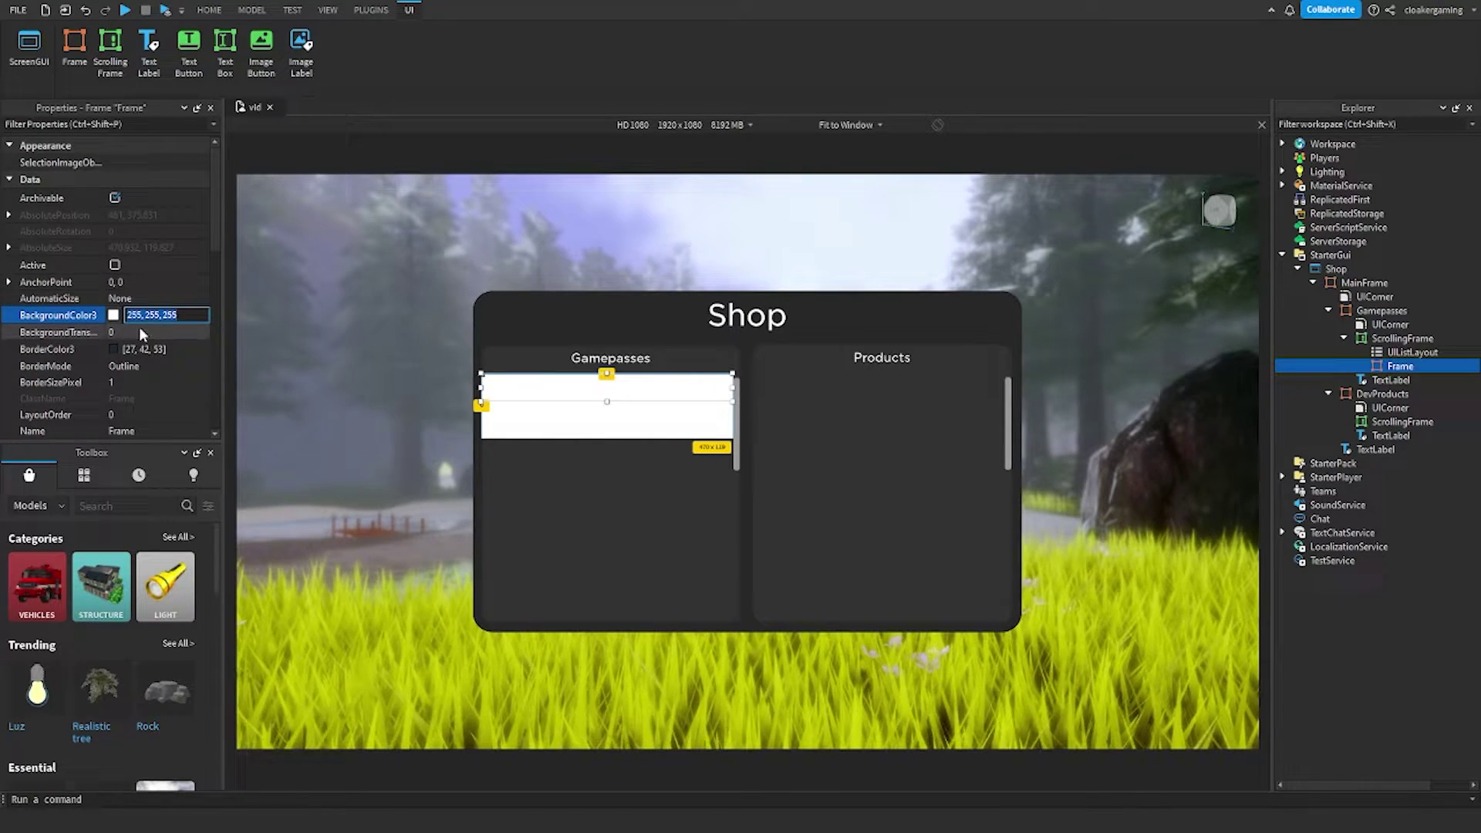
type("40, 40, 40")
key("Return")
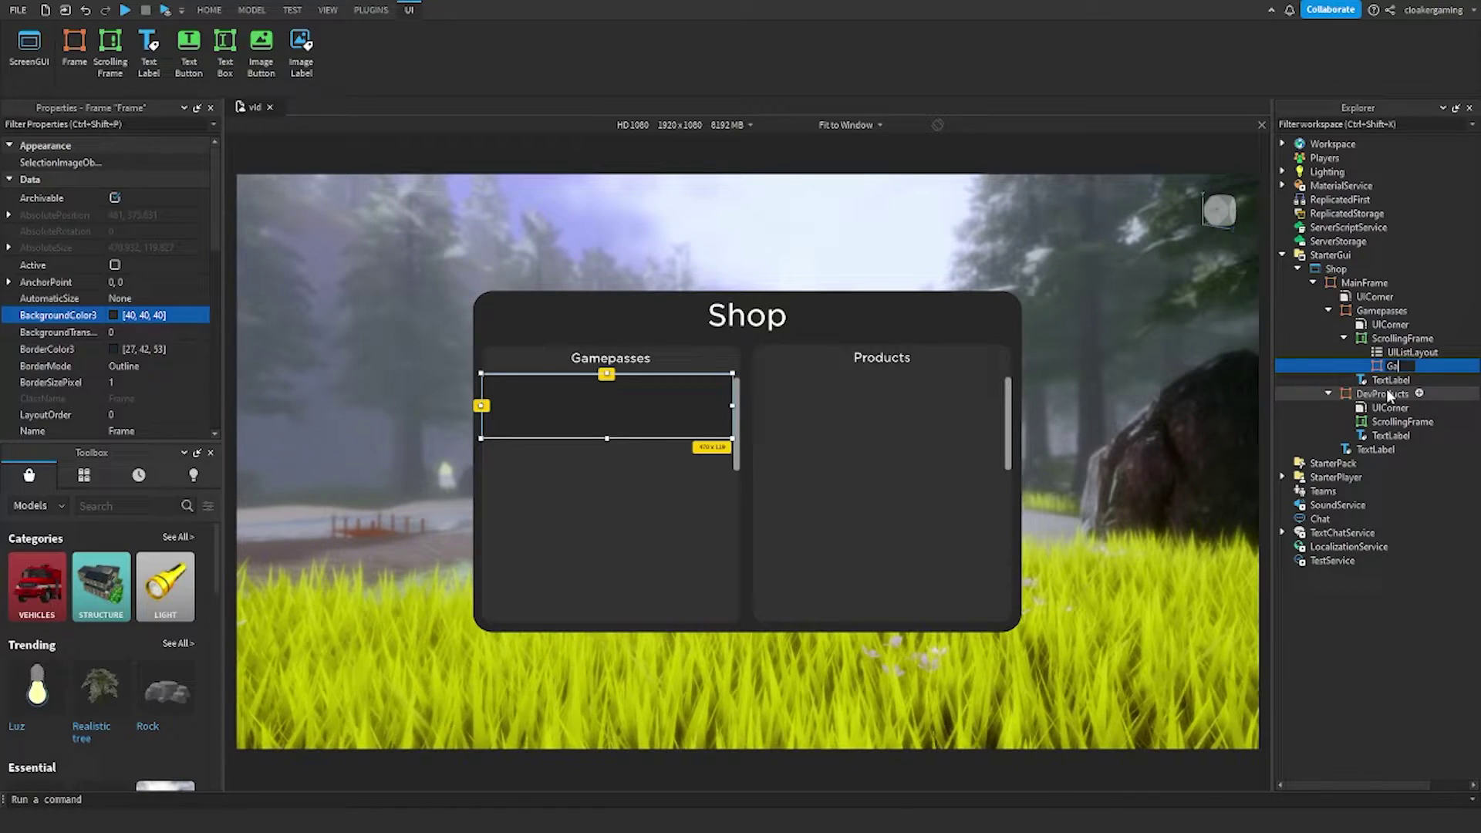
type("GamepassFrame")
key("Return")
- Add an ImageLabel to GamepassFrame and set its X and Y size offsets to 0
left_click(1468, 366)
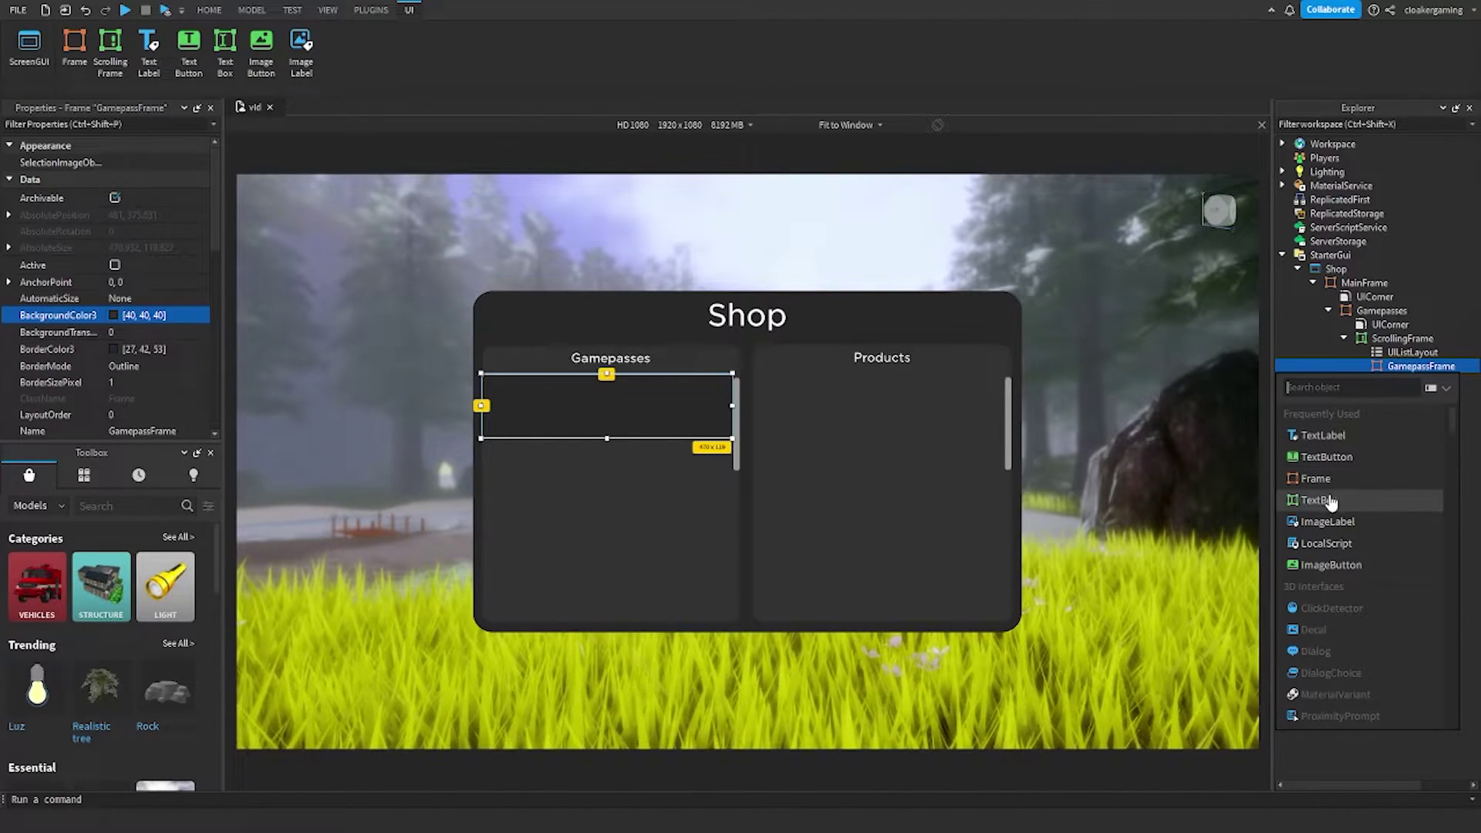
left_click(1327, 523)
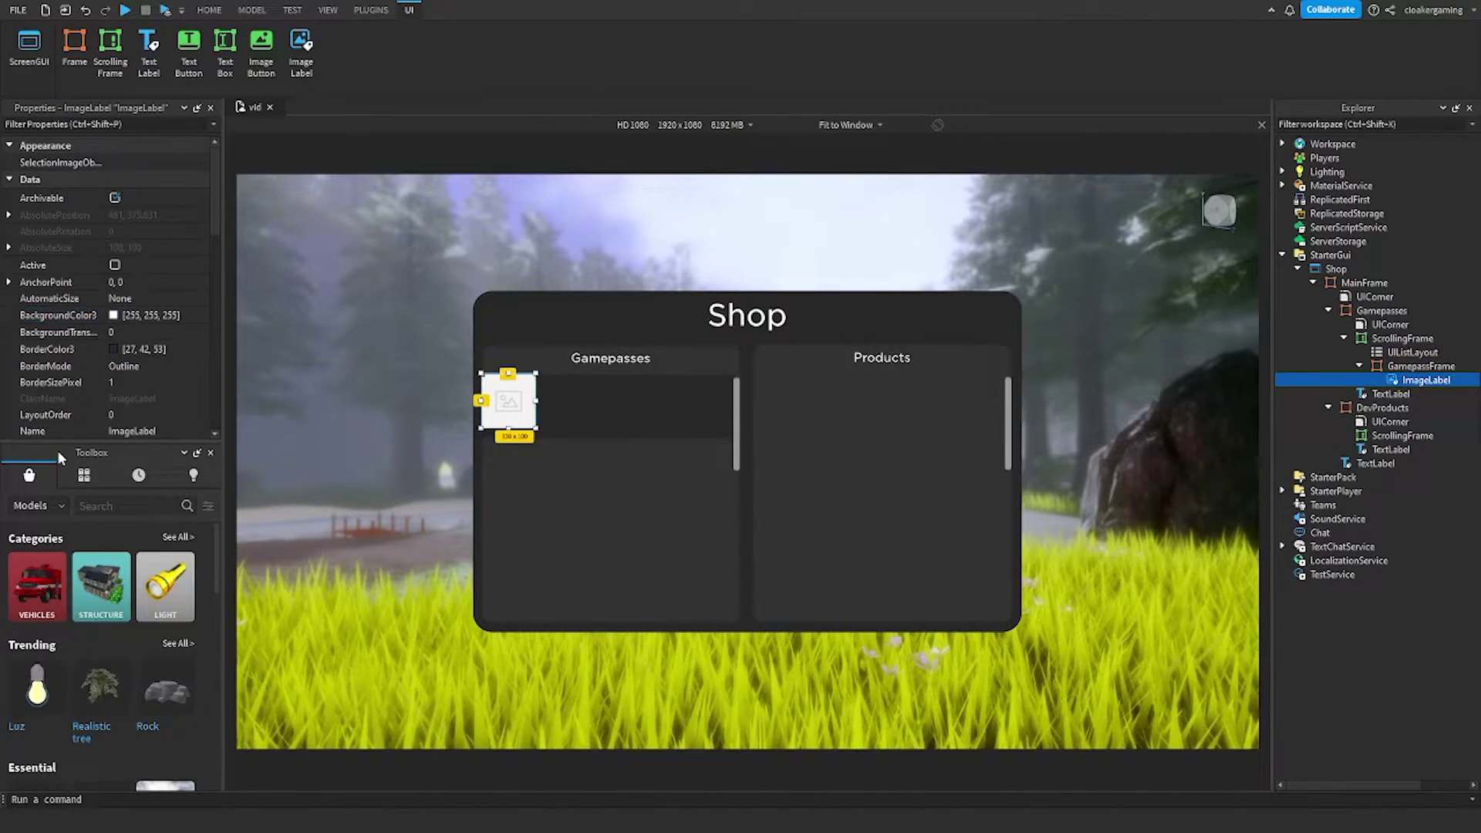
scroll(46, 337, "down", 2)
scroll(21, 382, "down", 2)
left_click(116, 349)
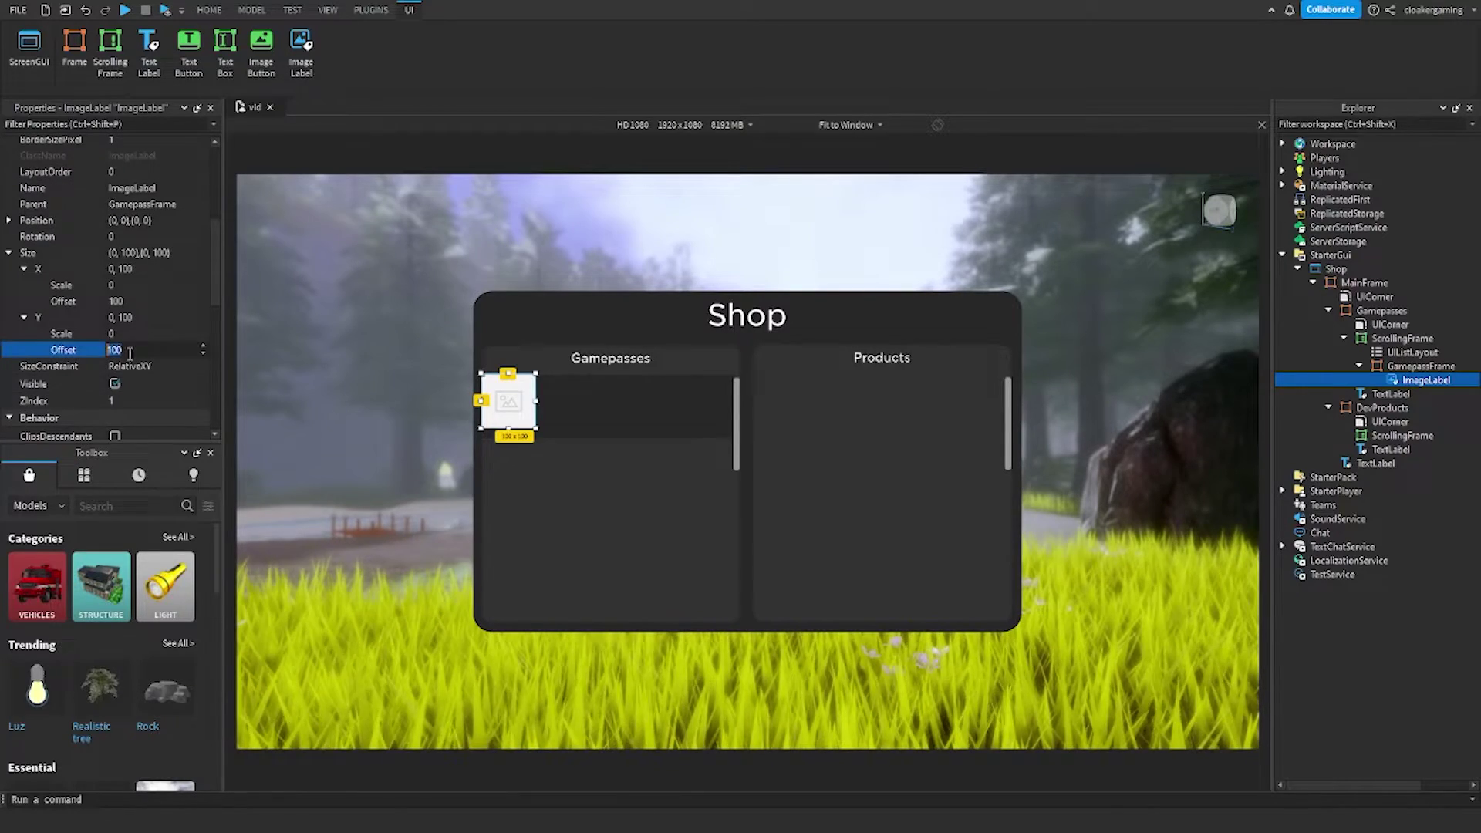
type("0")
- Set the ImageLabel's size scale to 1 by 1, then shrink it to about 0.19 by 0.75 near GamepassFrame's left edge
left_click(121, 285)
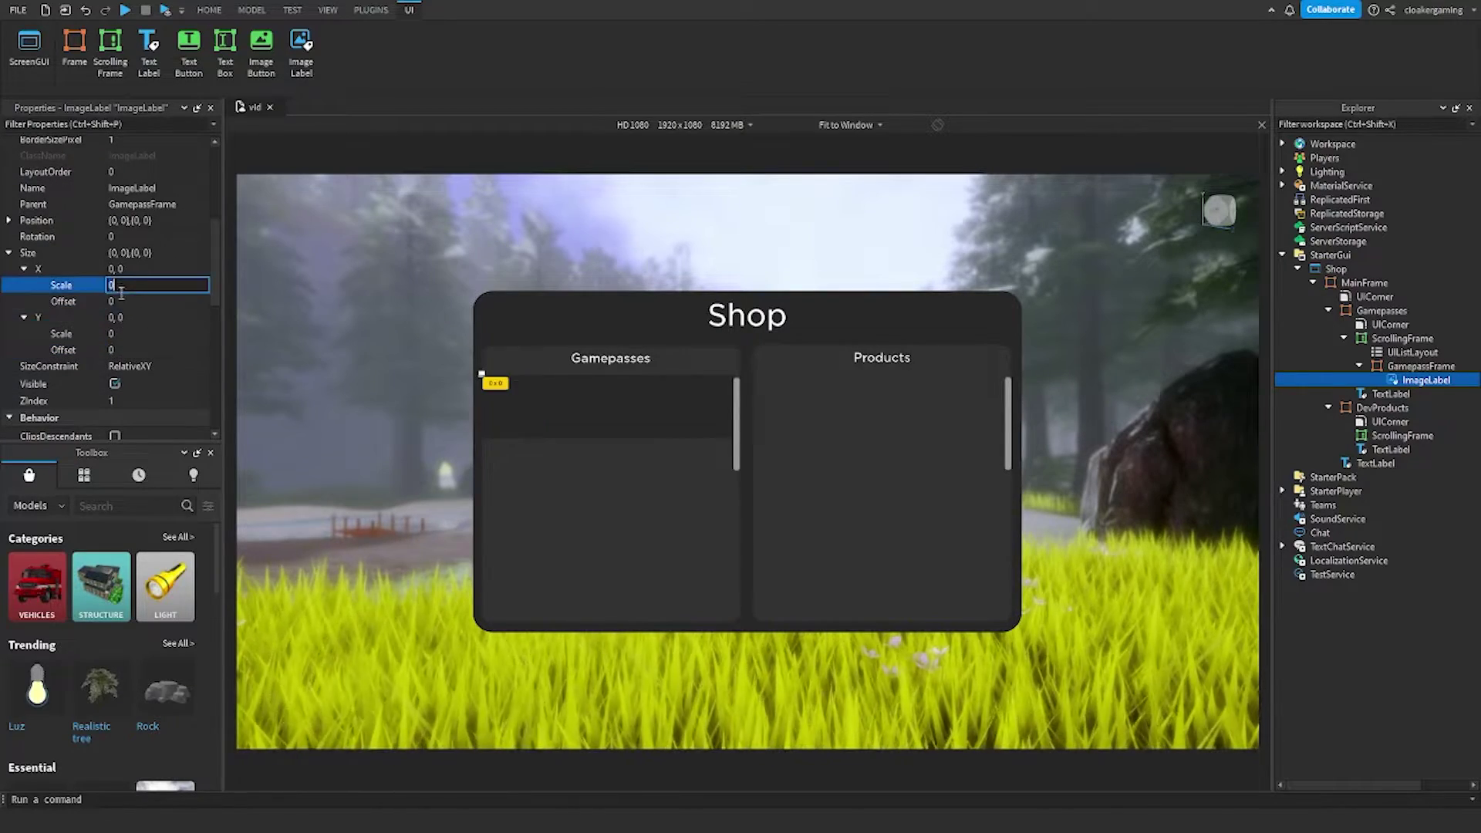
type("1")
left_click(121, 333)
type("1")
key("Return")
left_click_drag(733, 407, 506, 408)
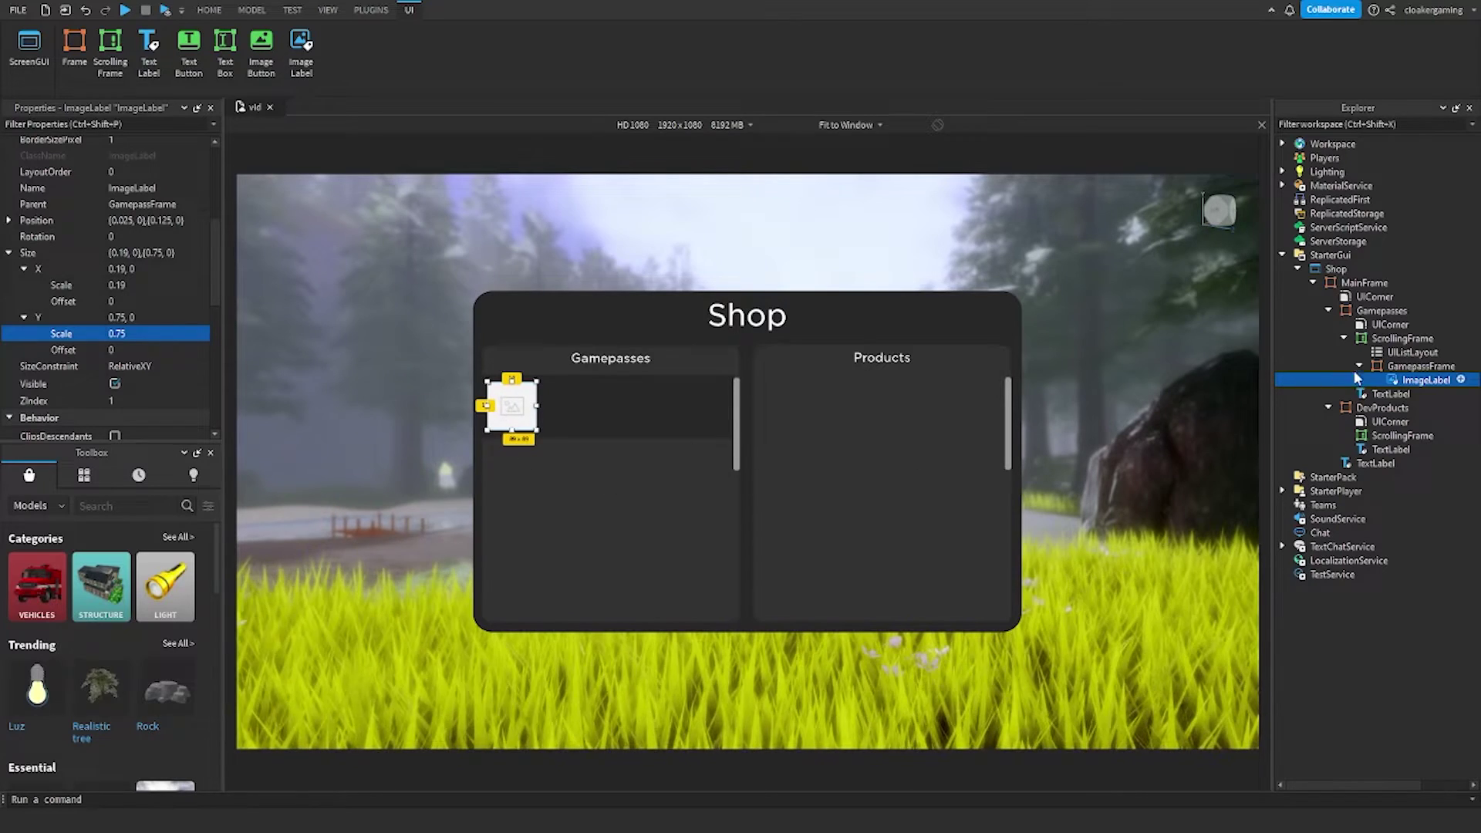
- Duplicate the Gamepasses UICorner into the ImageLabel and set its corner radius scale to 1
left_click(1384, 326)
key("ctrl+d")
left_click_drag(1395, 342, 1420, 395)
left_click(9, 162)
left_click(130, 178)
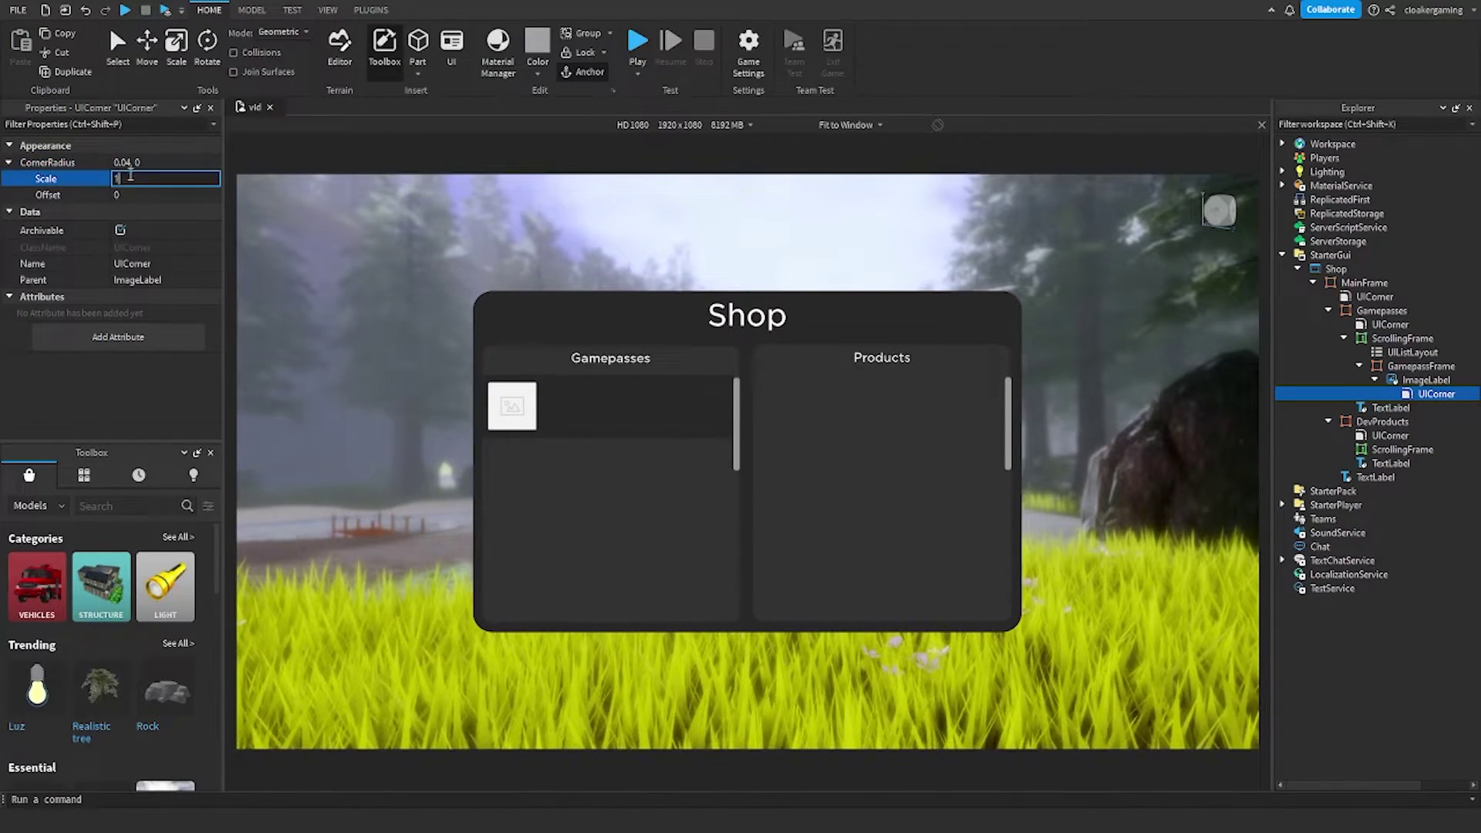
type("1")
key("Return")
- Open the Image property of the ImageLabel in GamepassFrame
left_click(1426, 380)
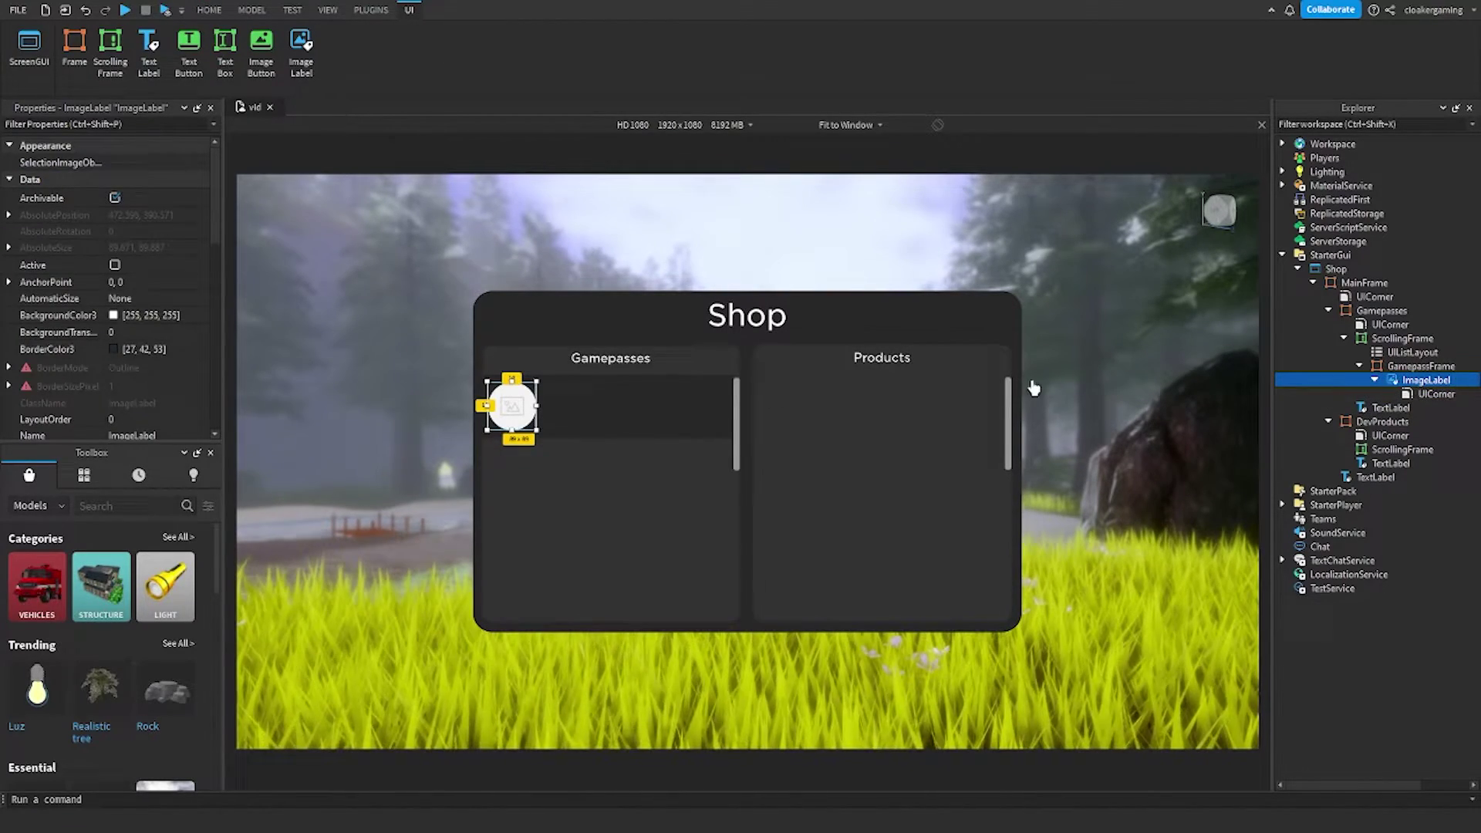
scroll(143, 339, "down", 5)
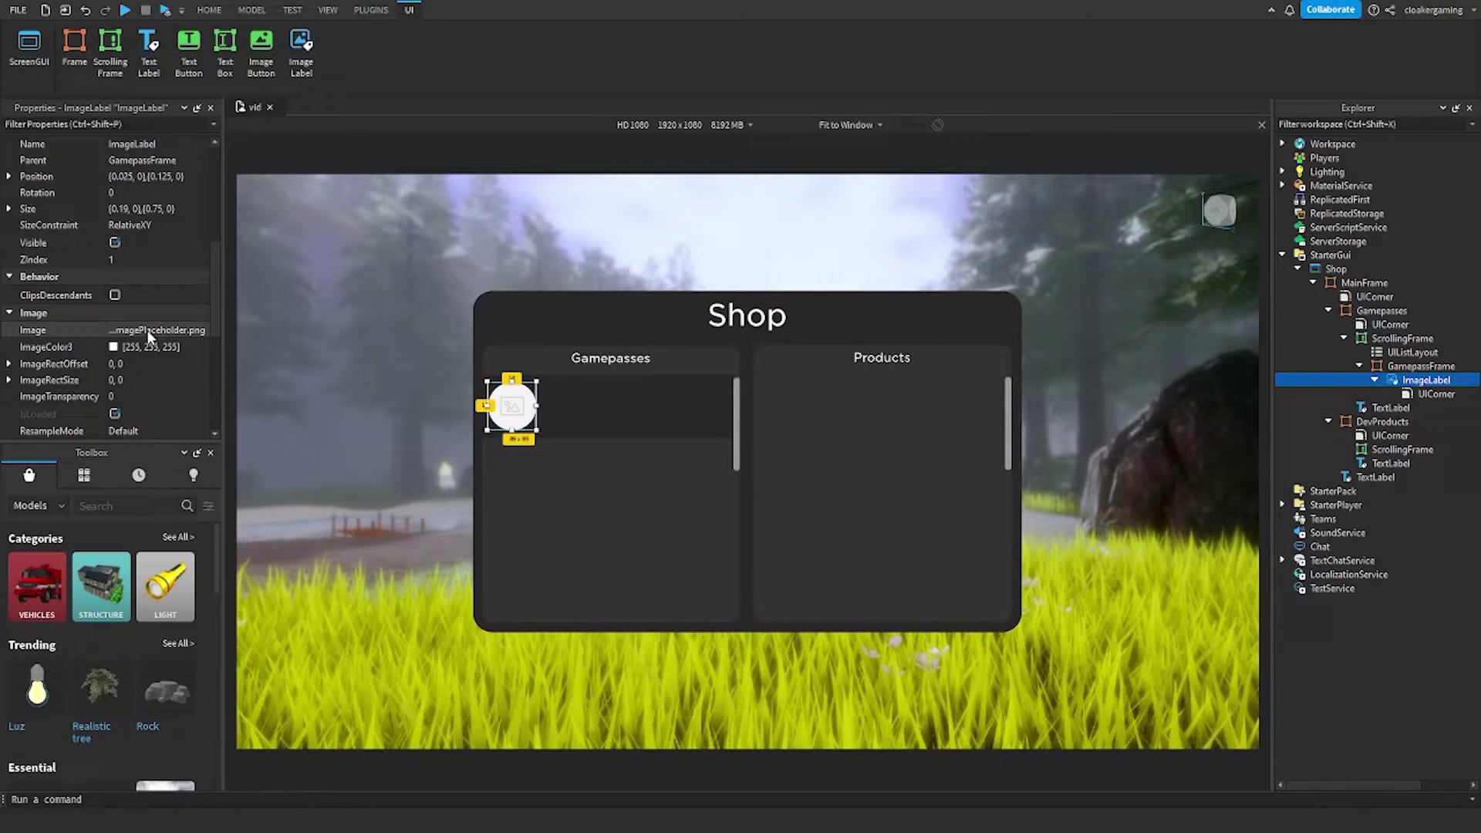
left_click(144, 333)
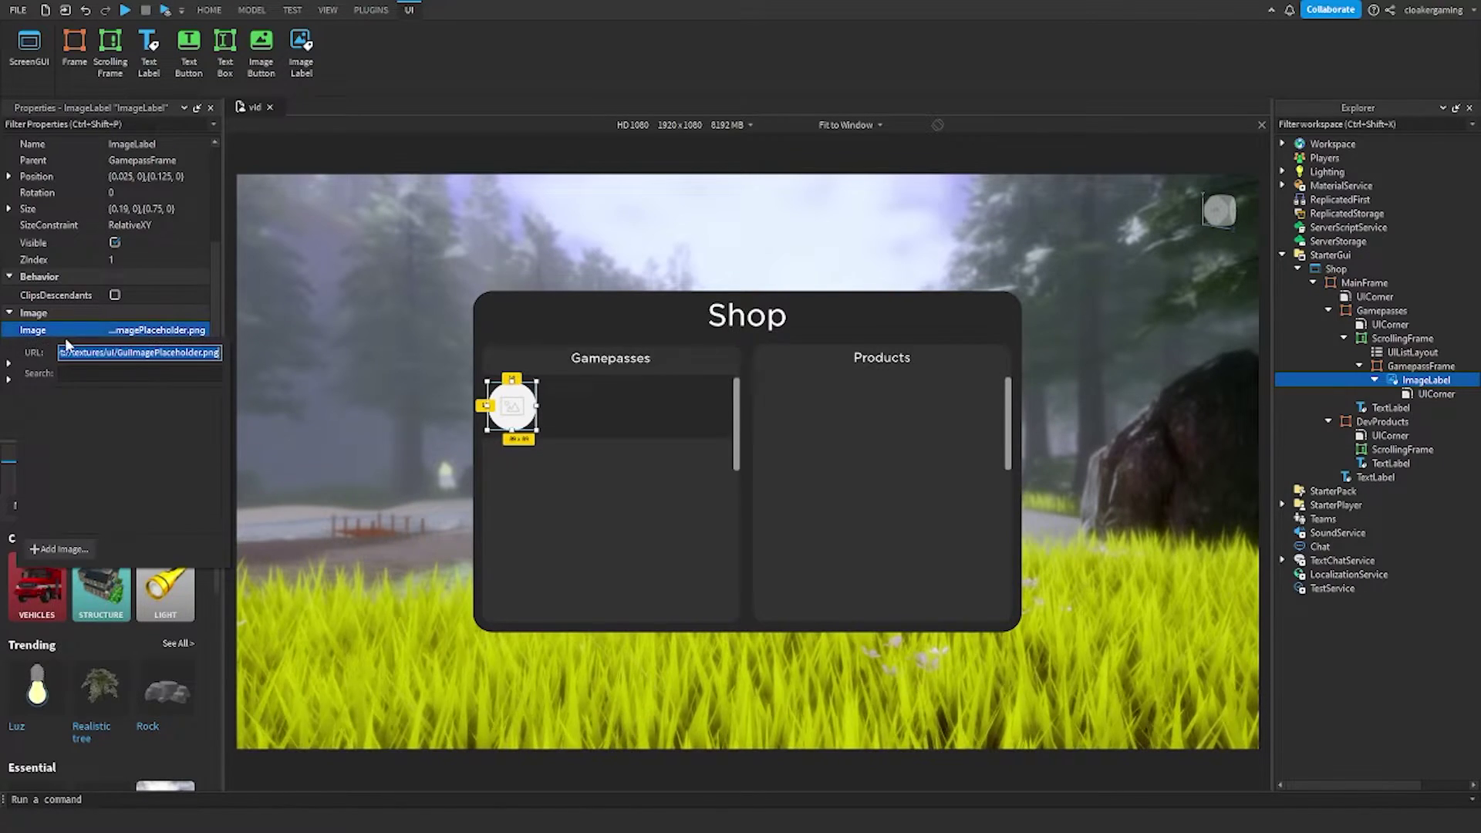
left_click(323, 403)
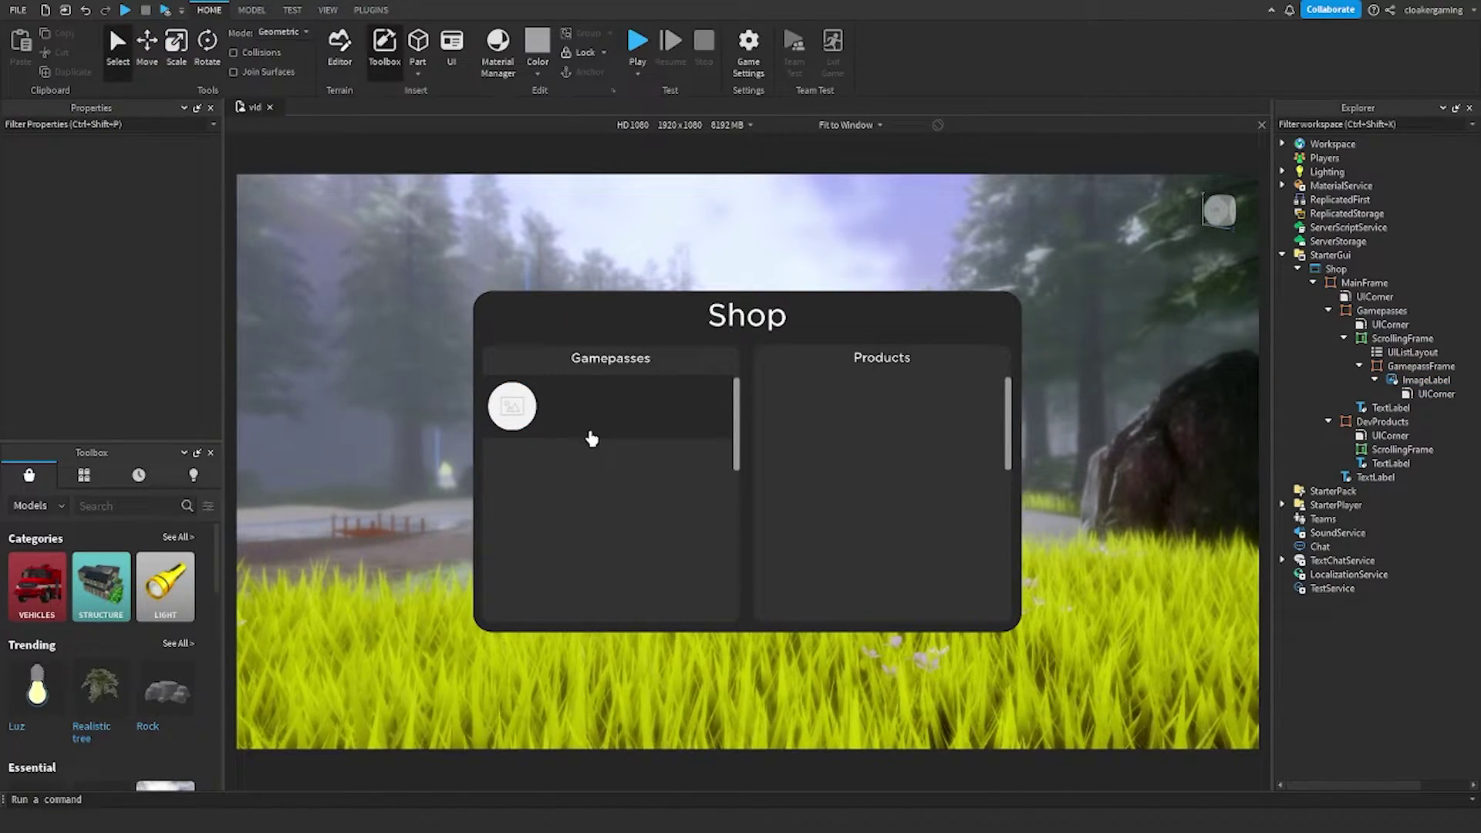
- Set the border size of GamepassFrame to 0 pixels
left_click(1427, 380)
left_click(1421, 366)
left_click(132, 383)
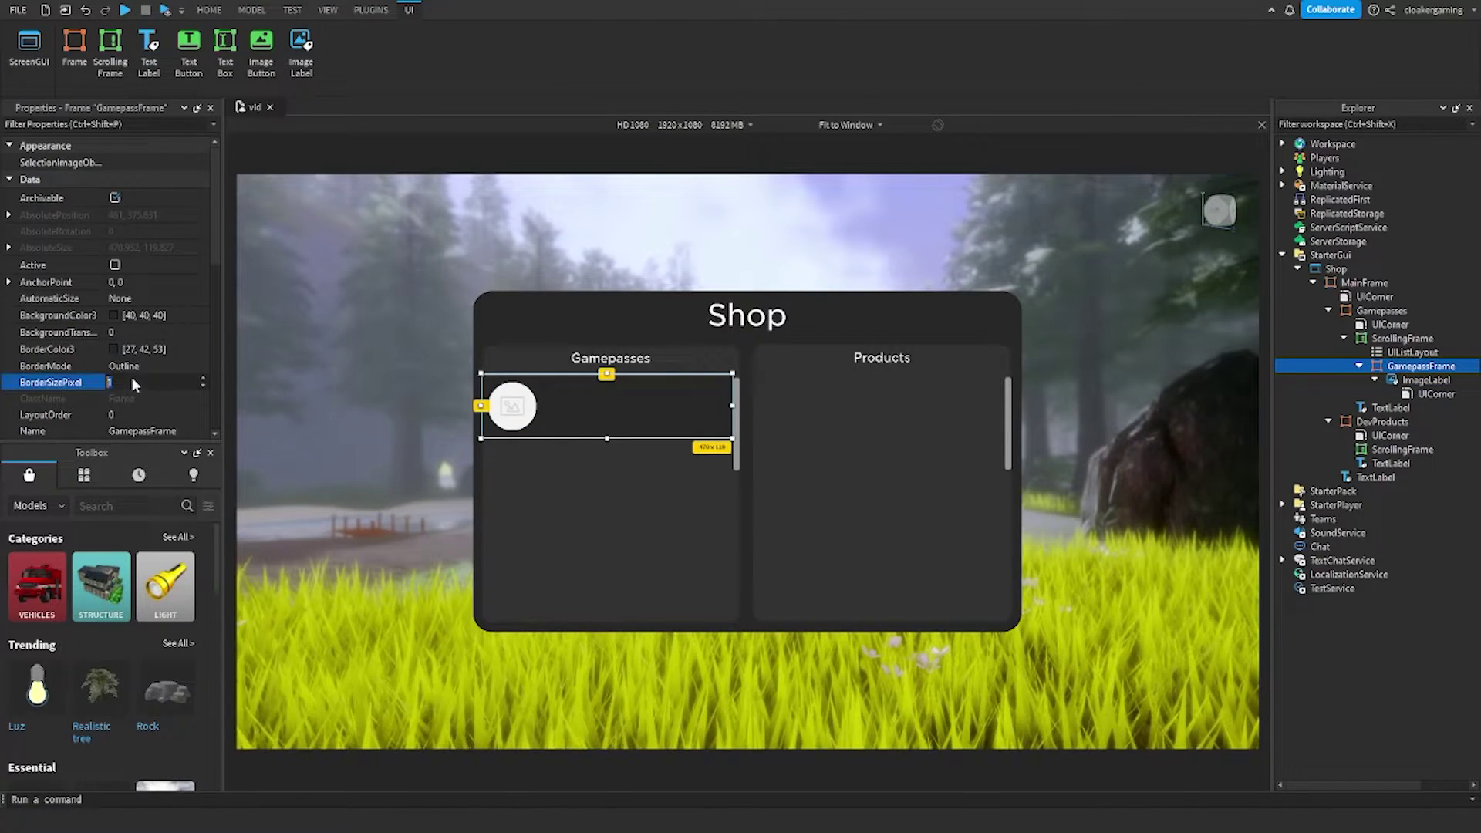
type("0")
key("Return")
left_click(552, 636)
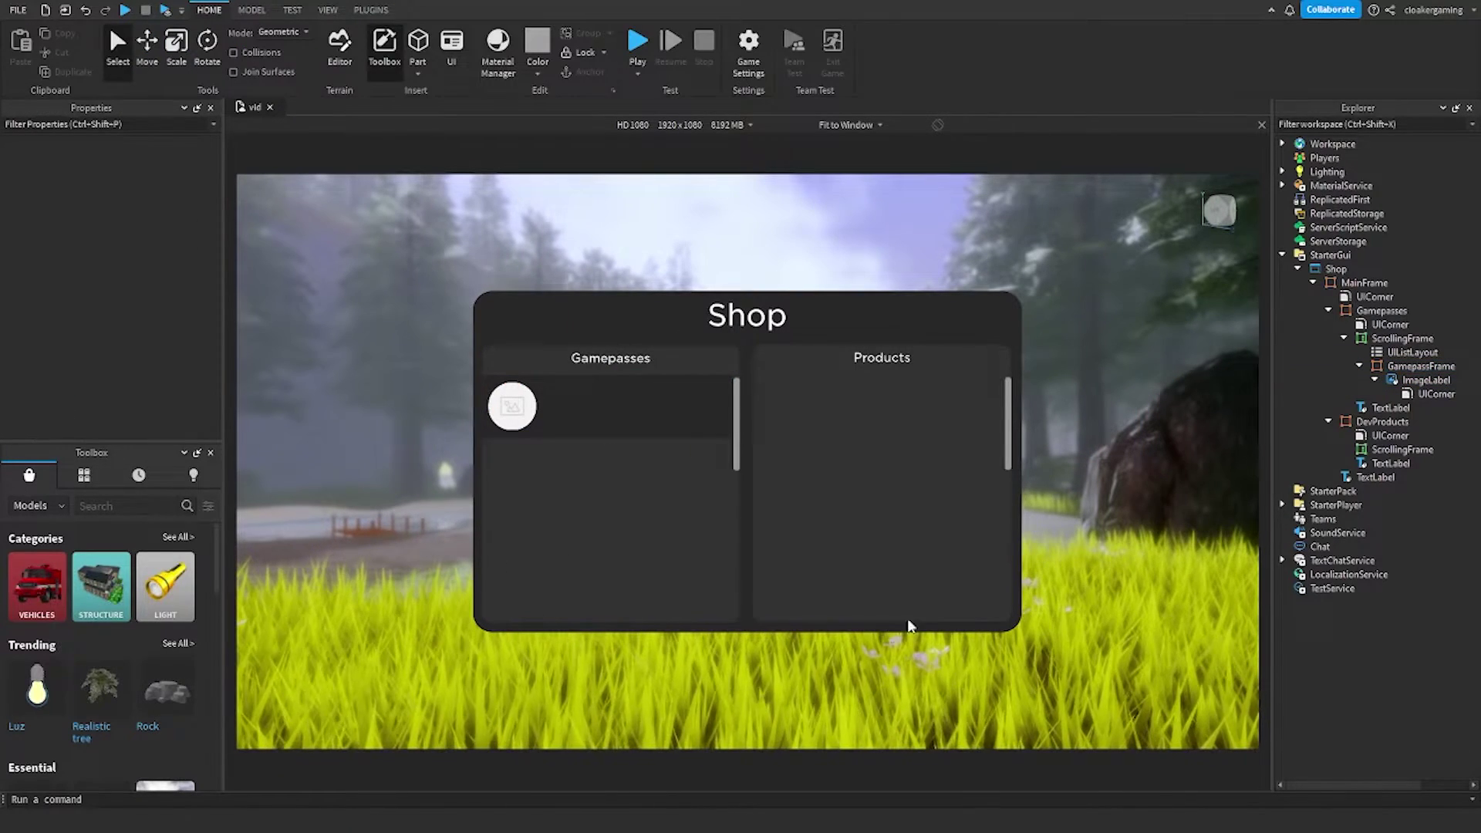
- Add a TextLabel to GamepassFrame
left_click(1421, 366)
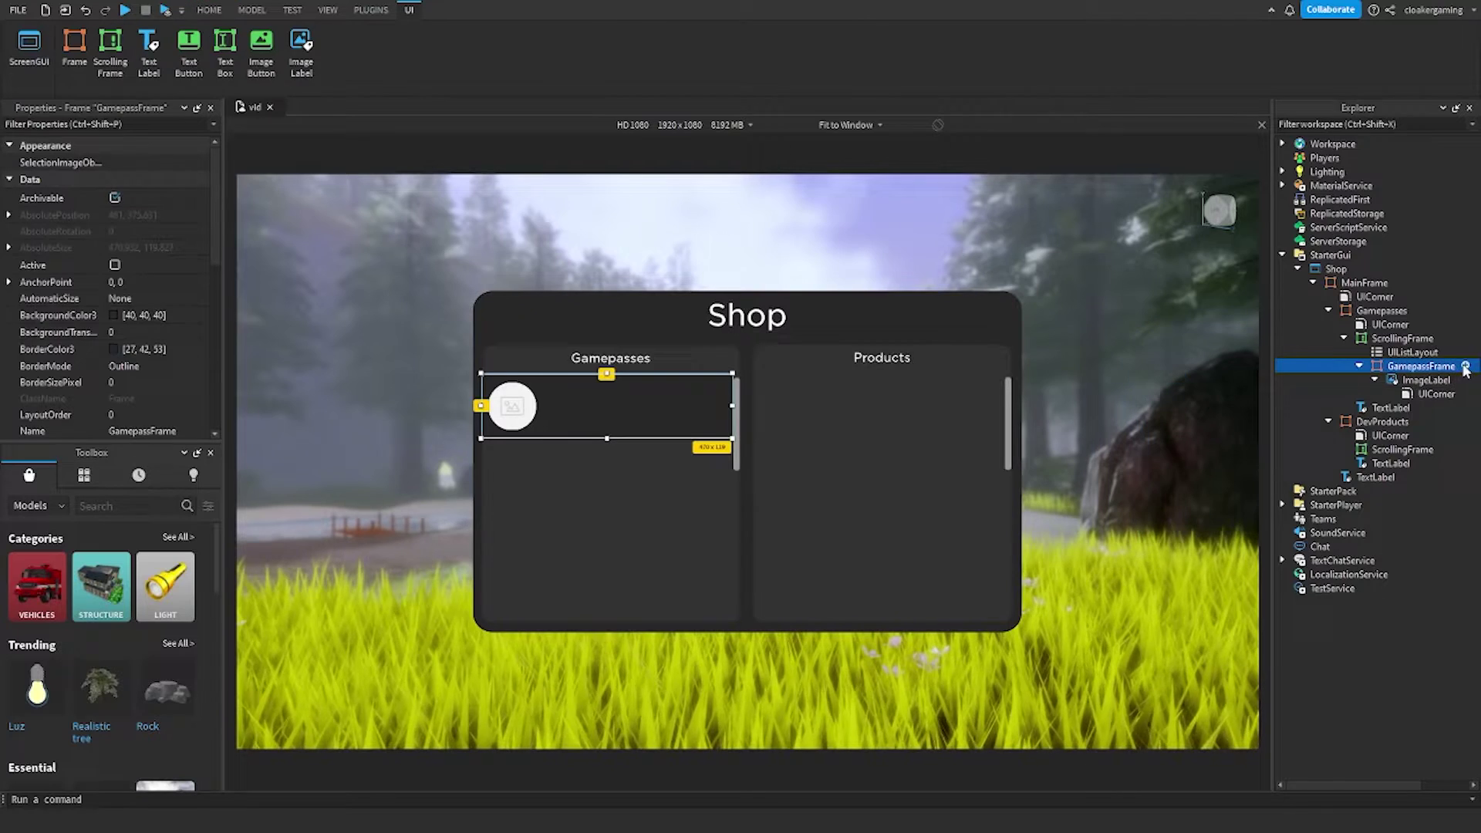
left_click(1469, 365)
left_click(1324, 435)
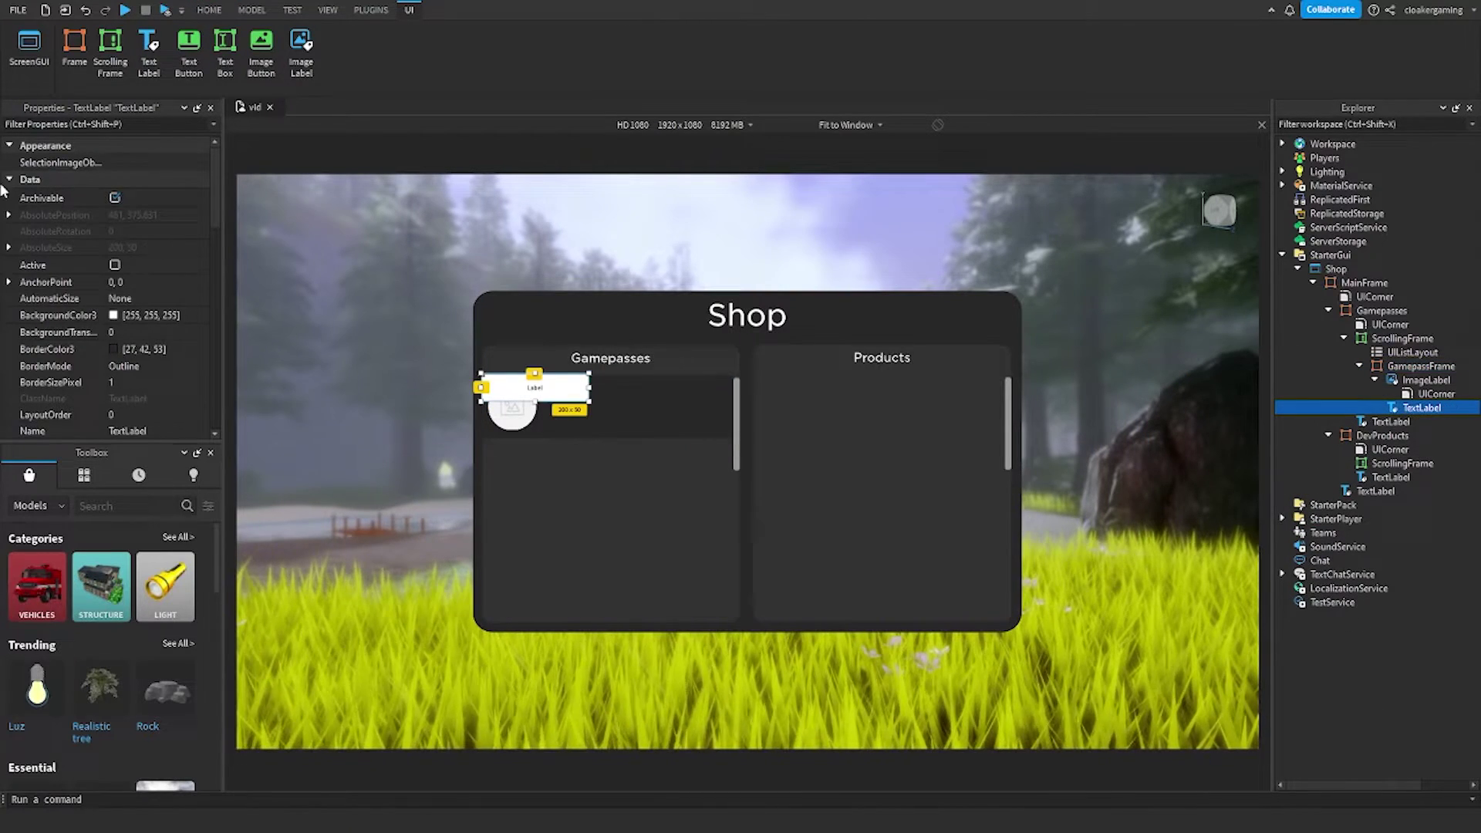
- Set the X and Y size offsets of the TextLabel in GamepassFrame to 0
scroll(58, 332, "down", 5)
left_click(8, 229)
left_click(23, 245)
left_click(23, 245)
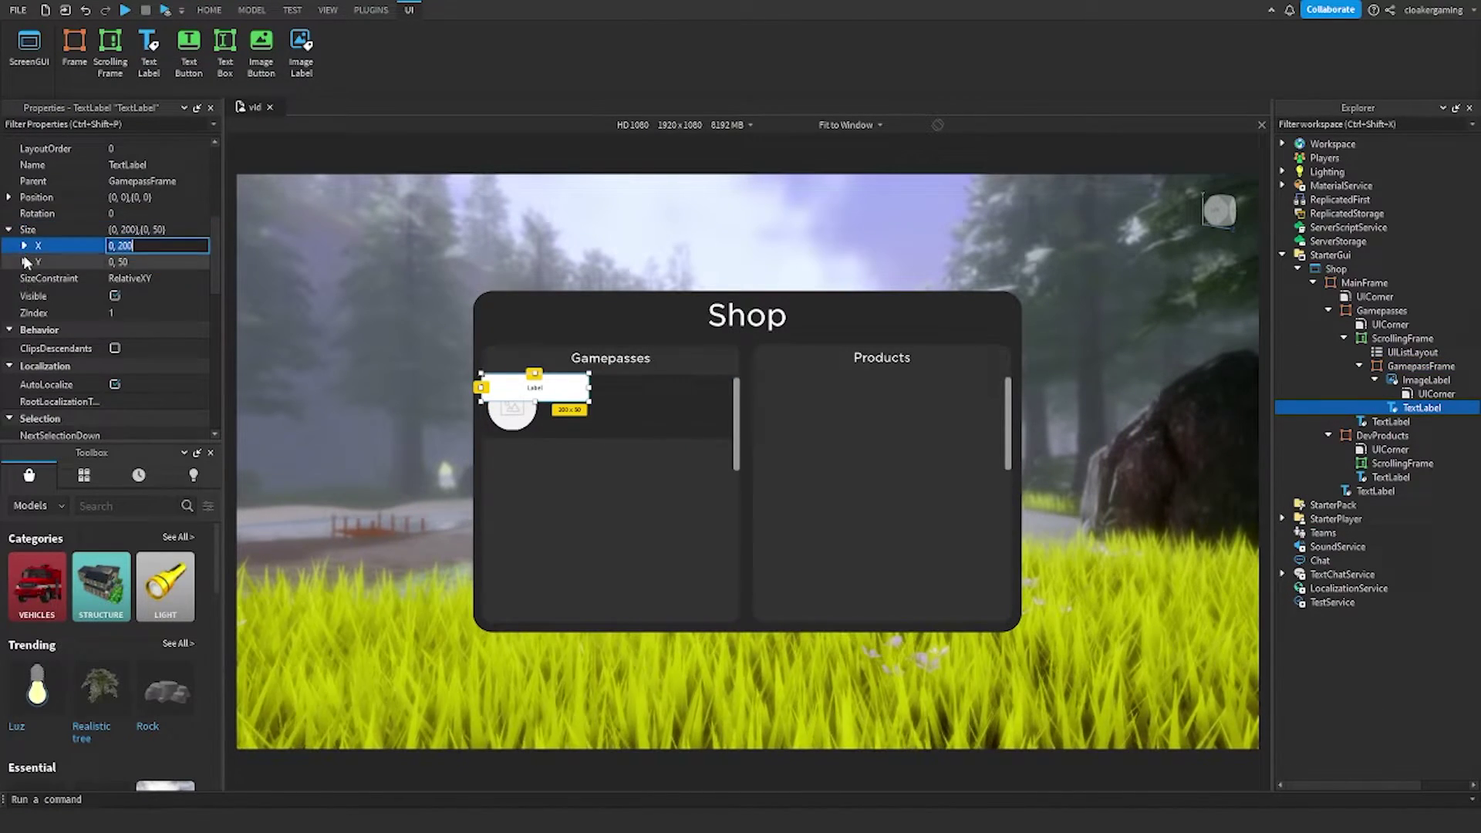
left_click(23, 262)
left_click(23, 245)
left_click(119, 327)
type("00")
left_click(125, 276)
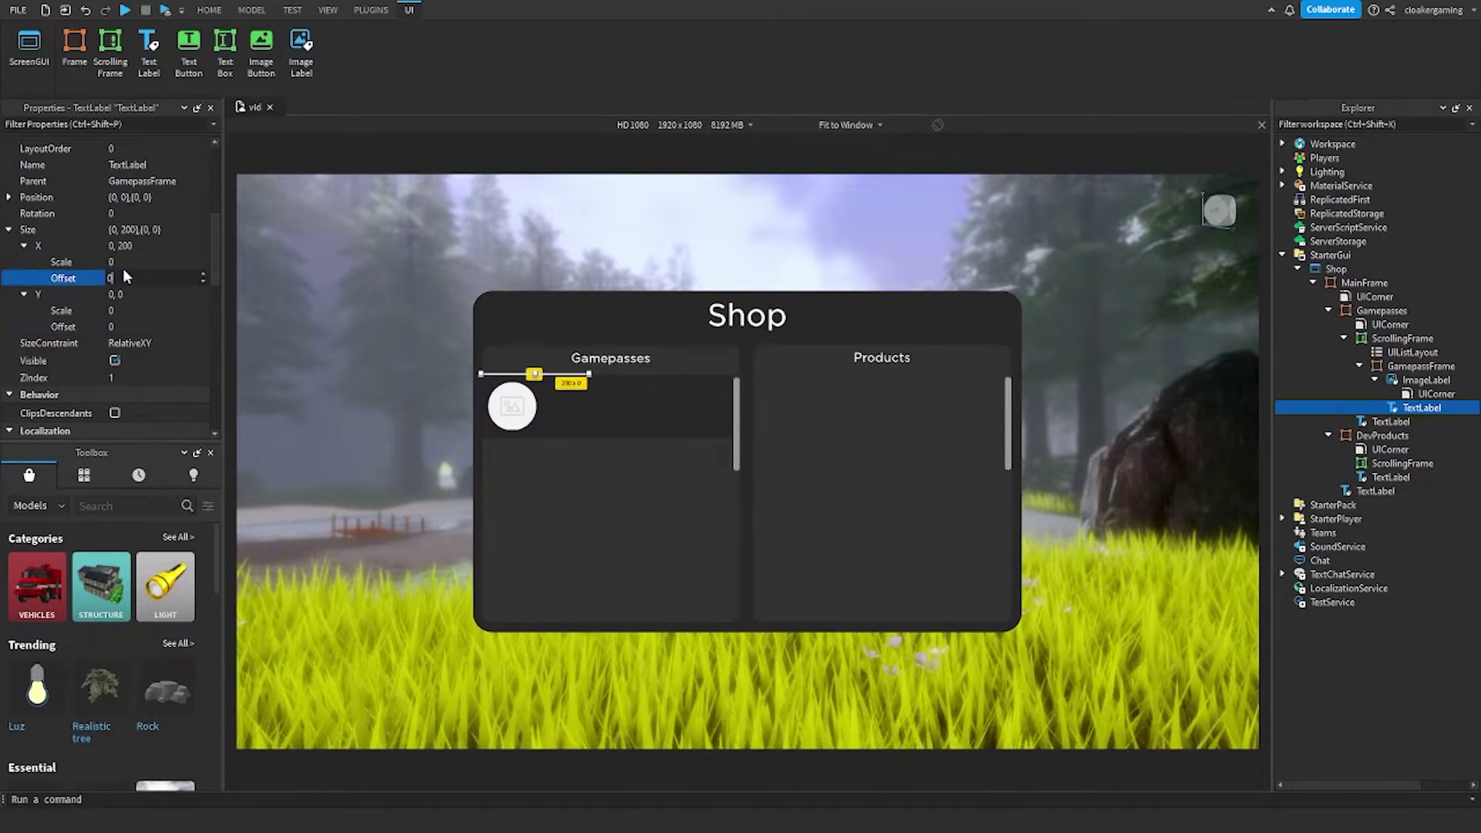
type("0")
- Set the TextLabel's X and Y size scale to 1 so it fills GamepassFrame
left_click(123, 262)
type("1")
left_click(123, 310)
type("1")
key("Return")
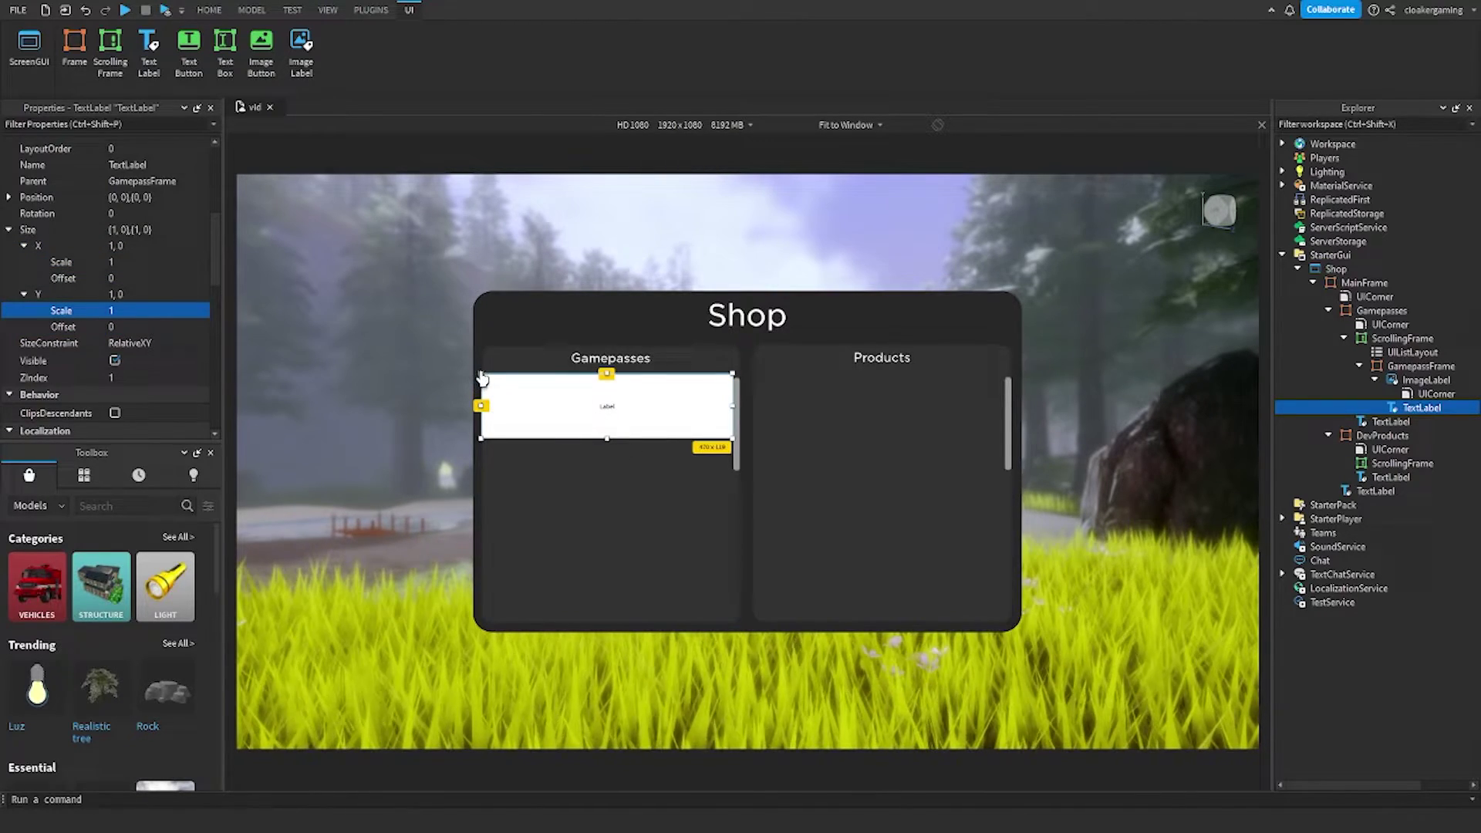
- Shrink the TextLabel to a strip beside the circular image, in the upper part of GamepassFrame and short of its far edge
left_click_drag(479, 374, 535, 383)
key("ctrl+z")
left_click_drag(635, 439, 636, 404)
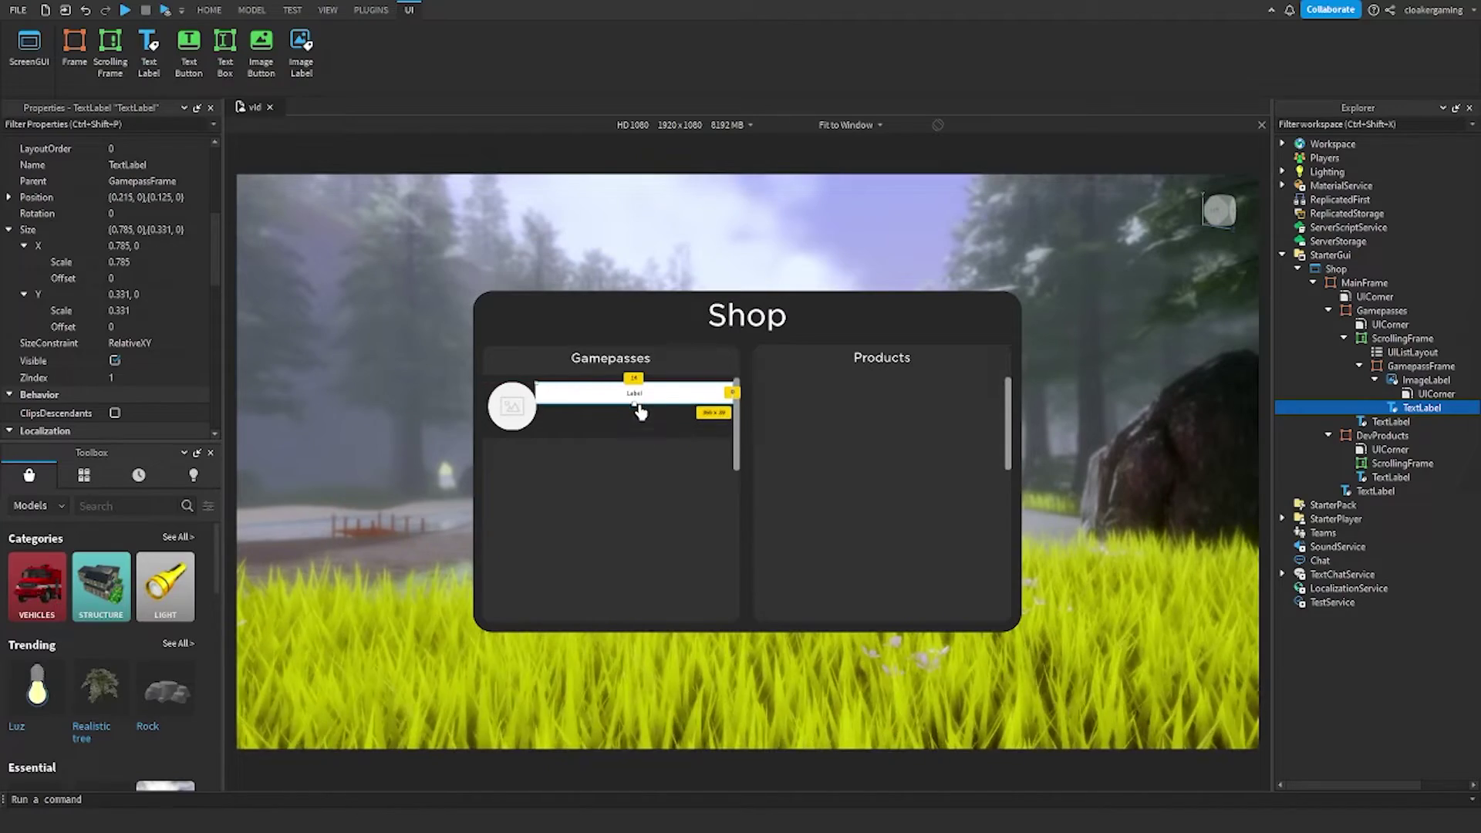
left_click_drag(734, 393, 697, 398)
- Set the TextLabel's horizontal text alignment to Left
scroll(92, 301, "down", 5)
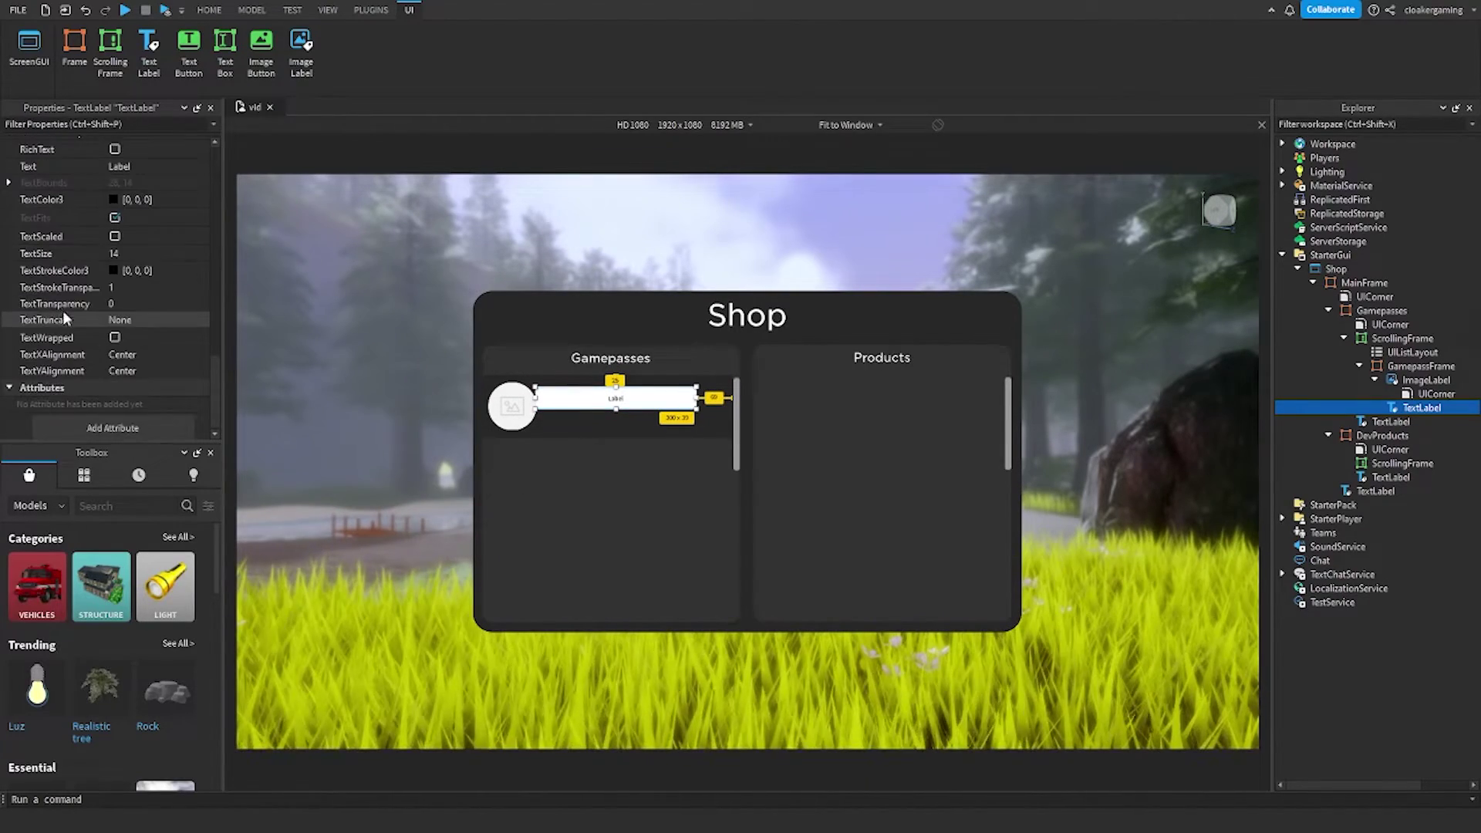
left_click(132, 354)
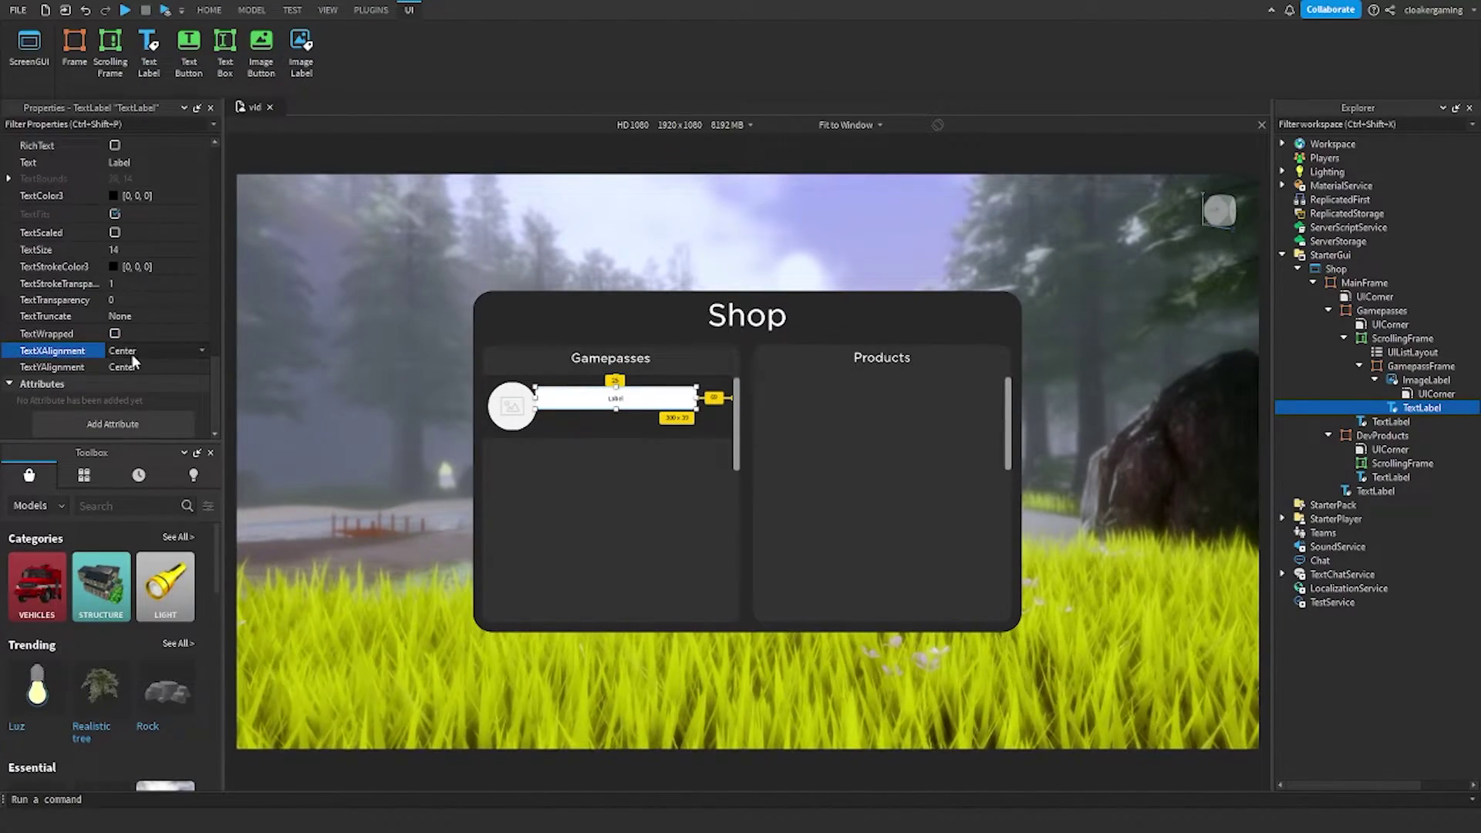
left_click(132, 354)
left_click(125, 378)
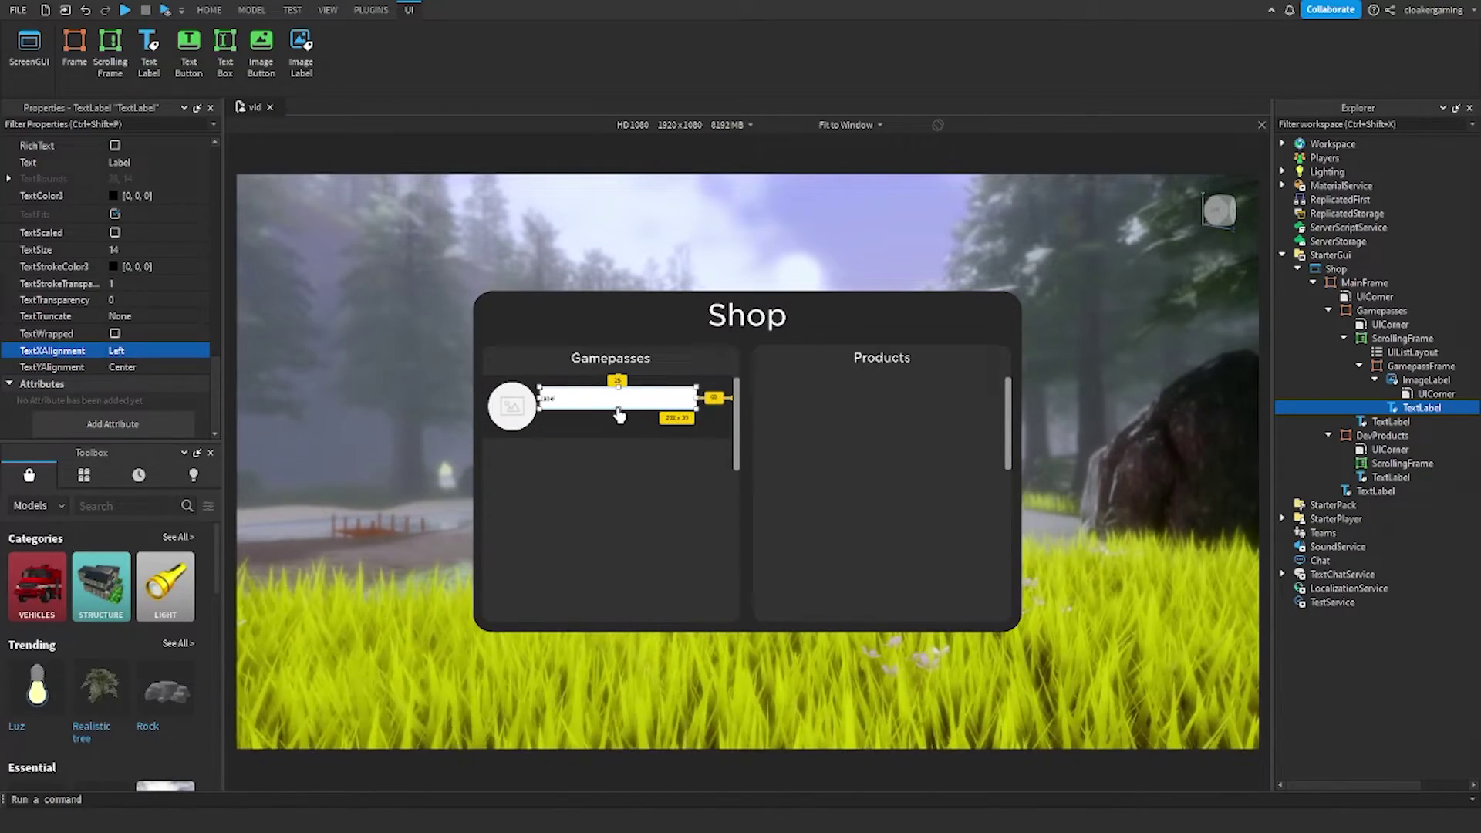
- Reduce the TextLabel's height to about 0.216 scale and set its font to Gotham SSm
left_click_drag(618, 410, 618, 402)
scroll(146, 331, "up", 5)
left_click(145, 331)
left_click(151, 466)
- Enable TextScaled on the label and set its text to "Sword"
scroll(147, 347, "down", 3)
left_click(115, 339)
left_click(145, 268)
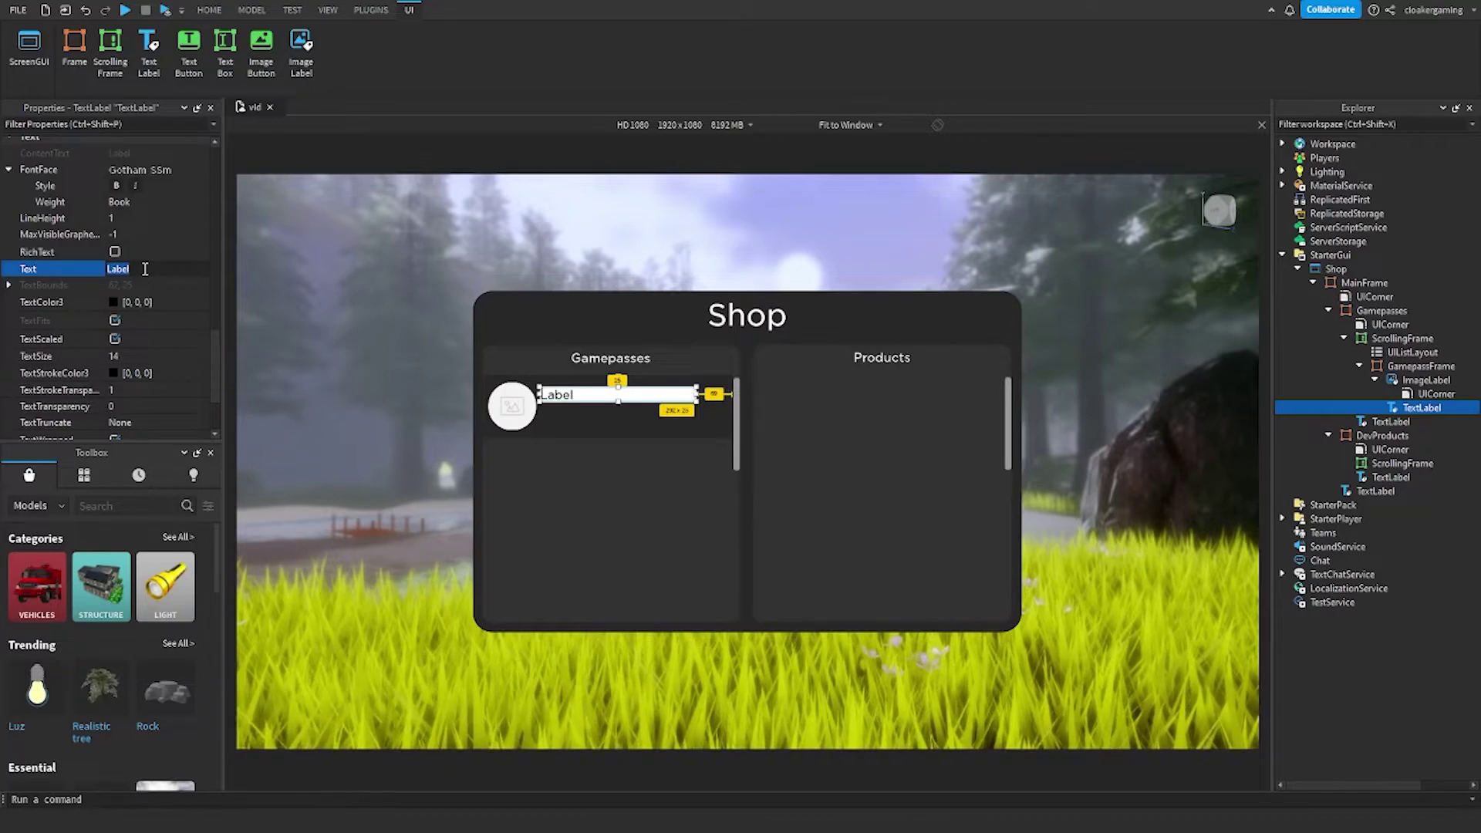
key("Return")
- Set the Sword label's background transparency to 1 and its text color to white (255, 255, 255)
scroll(126, 261, "up", 6)
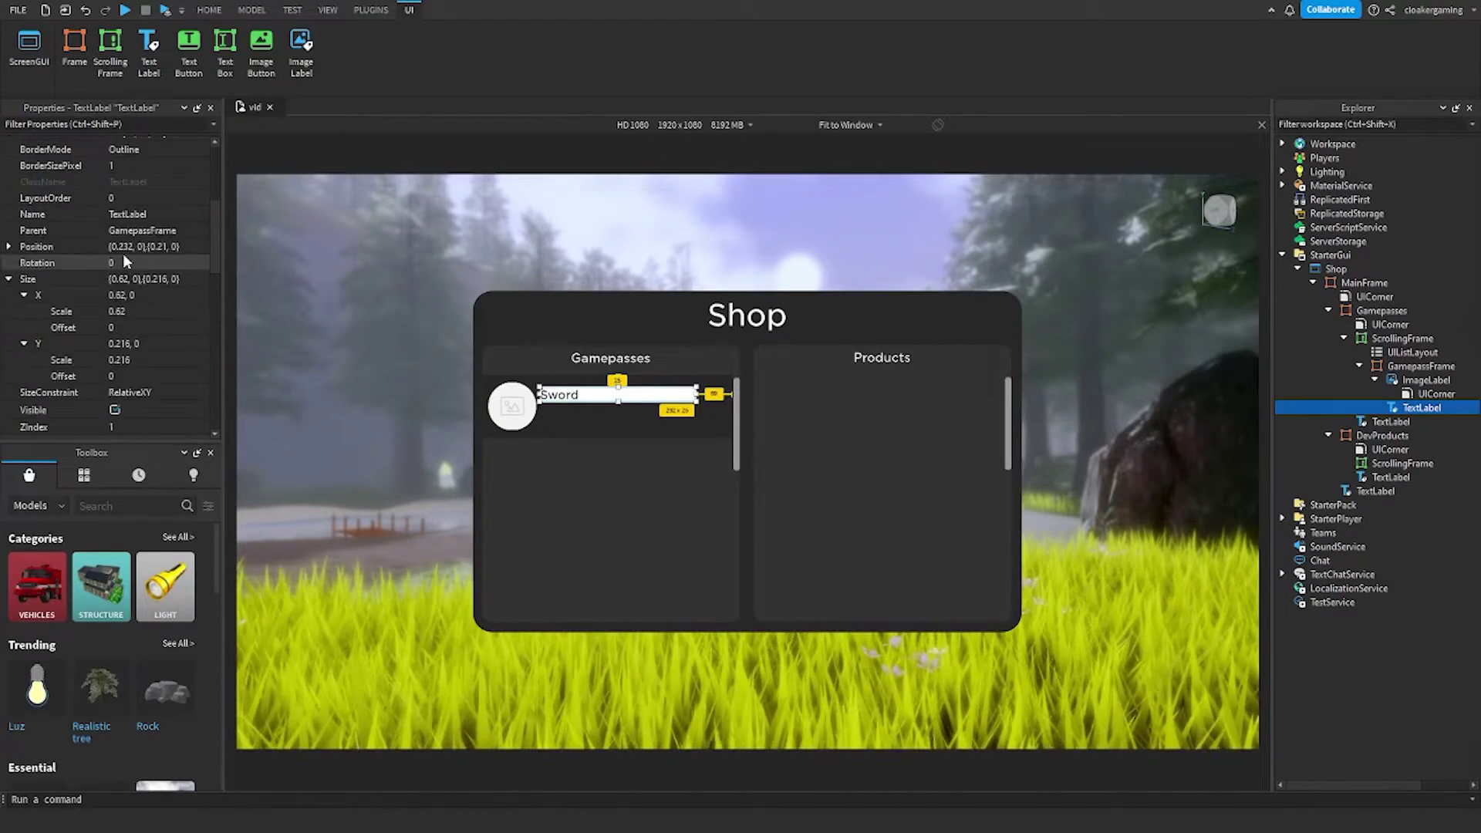
left_click(115, 276)
type("1")
scroll(109, 309, "down", 5)
left_click(114, 355)
left_click(706, 389)
left_click(841, 552)
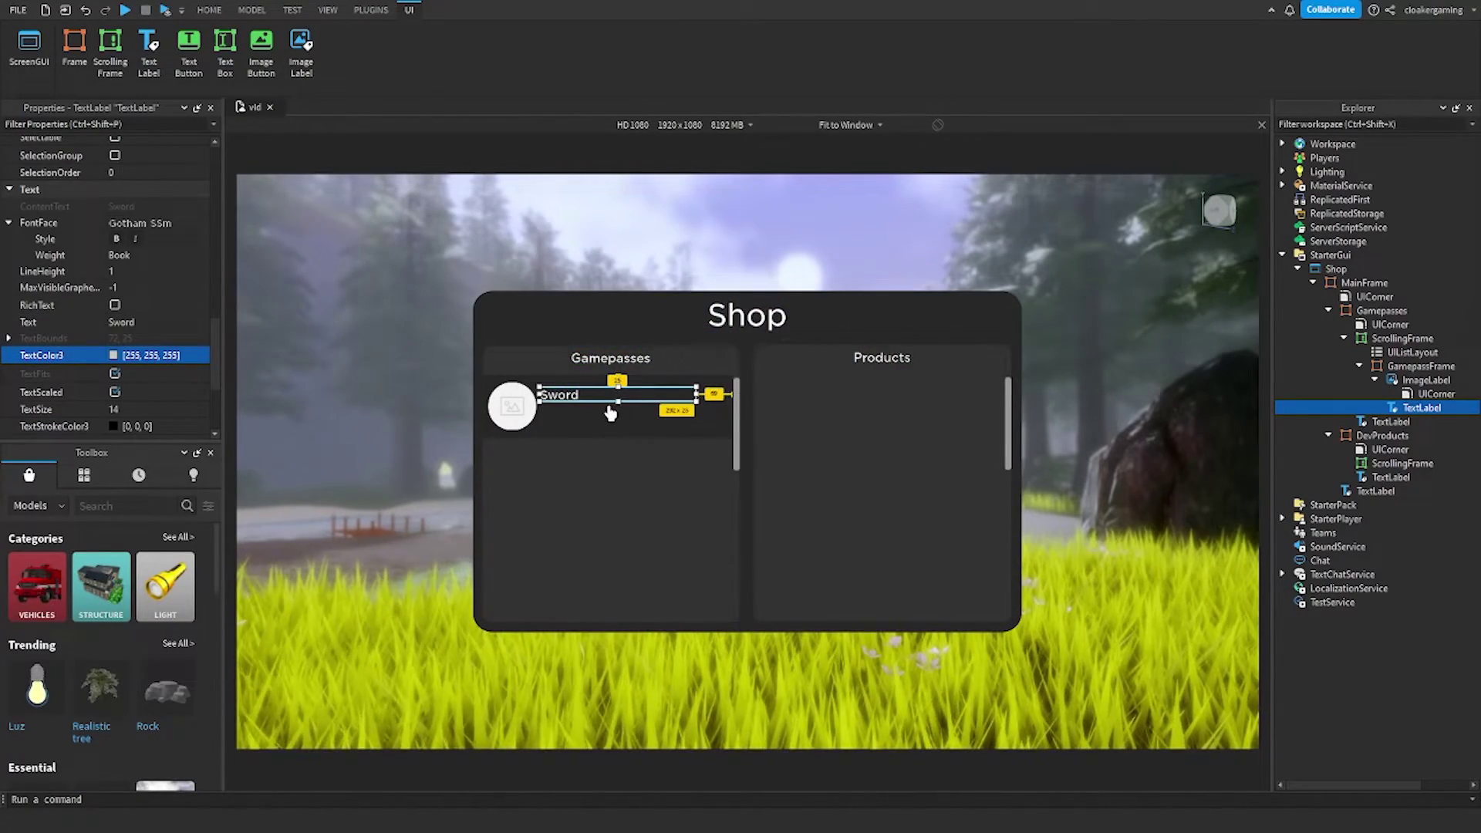
- Duplicate the Sword label directly beneath the original as a slim description label reading "A sword"
key("ctrl+d")
mouse_move(618, 402)
left_mouse_down()
mouse_move(618, 422)
mouse_move(616, 407)
left_mouse_up()
scroll(72, 295, "down", 2)
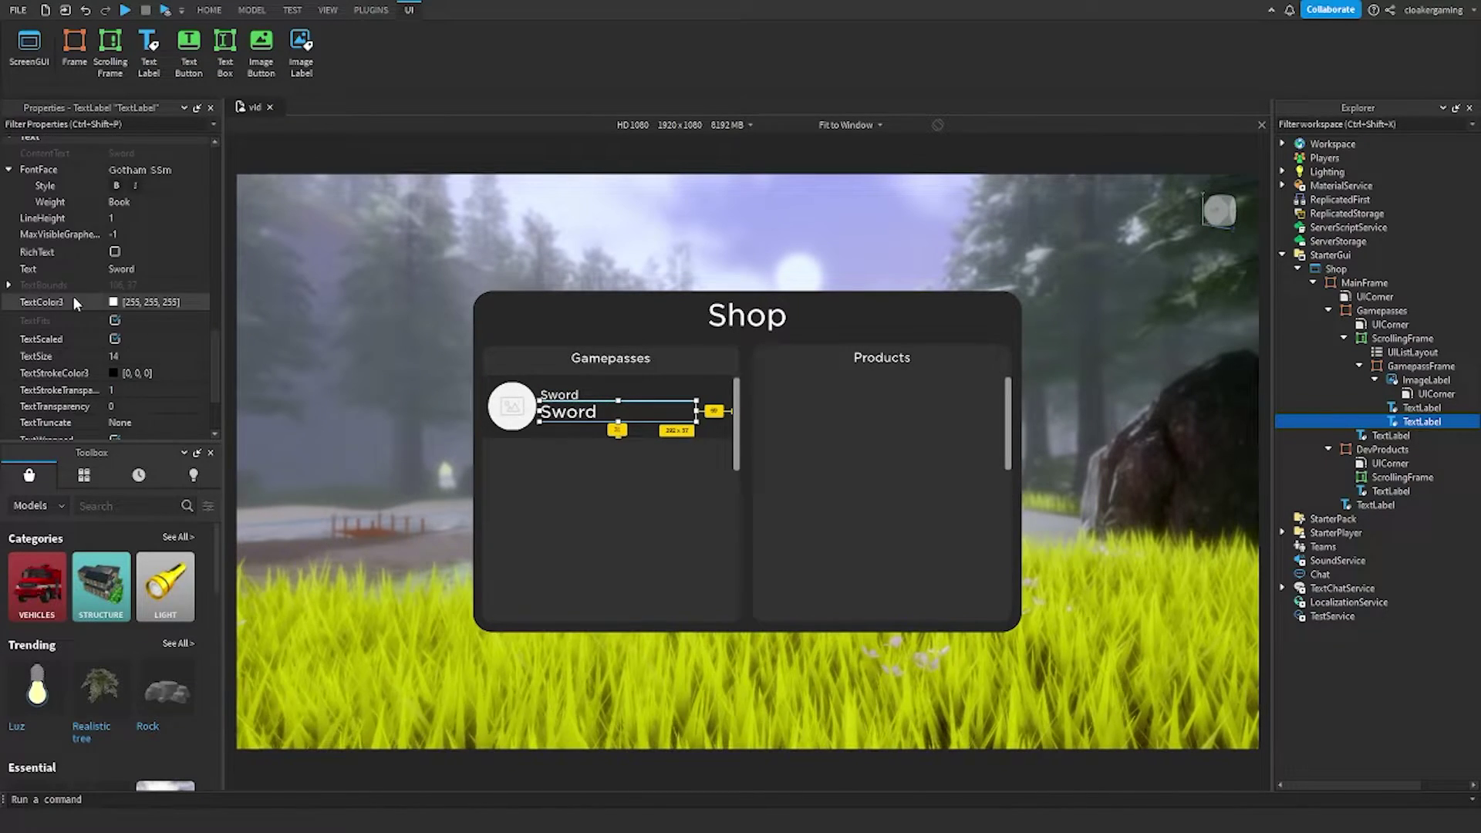
left_click(137, 269)
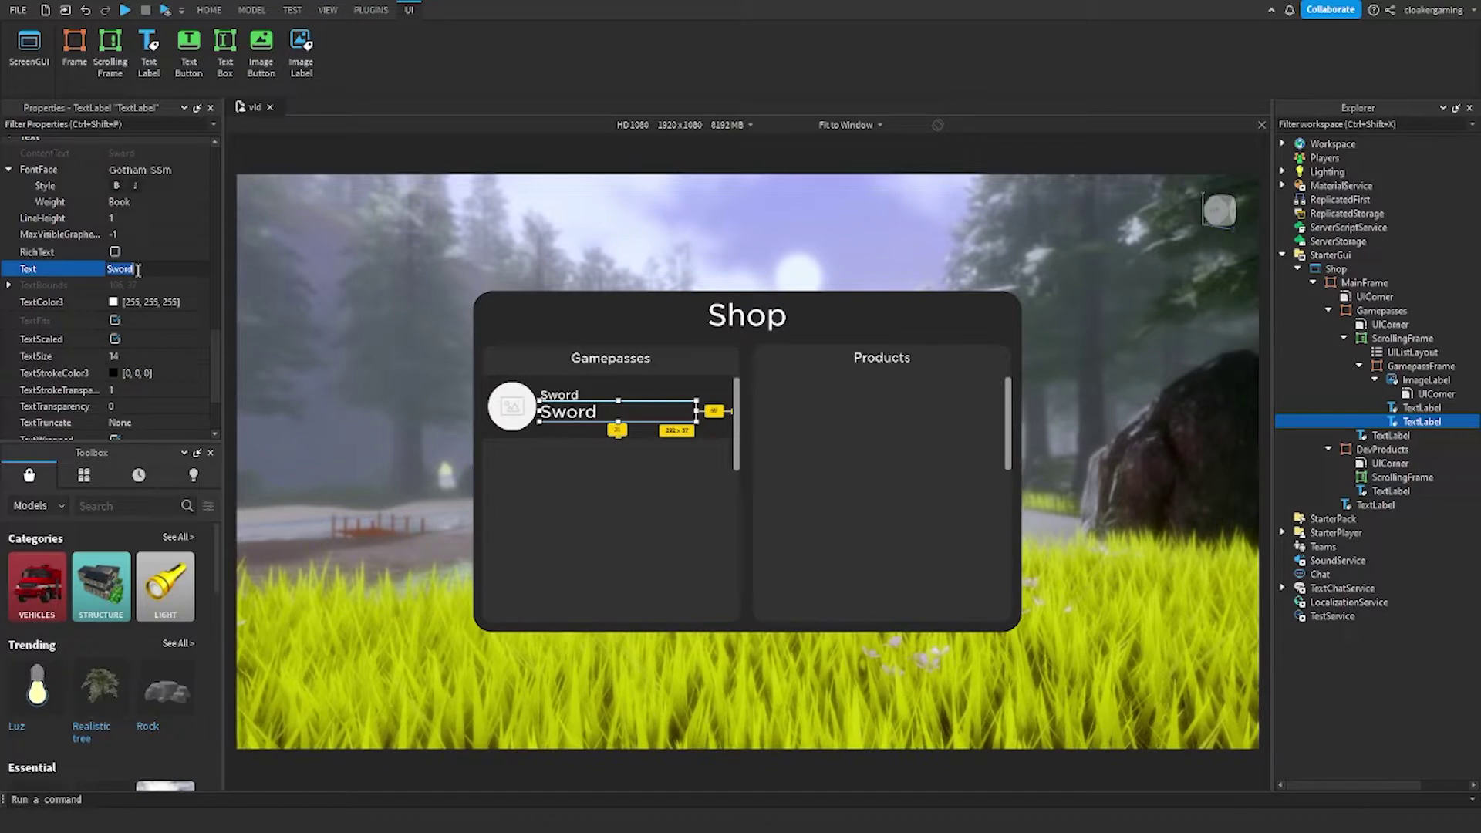
key("BackSpace")
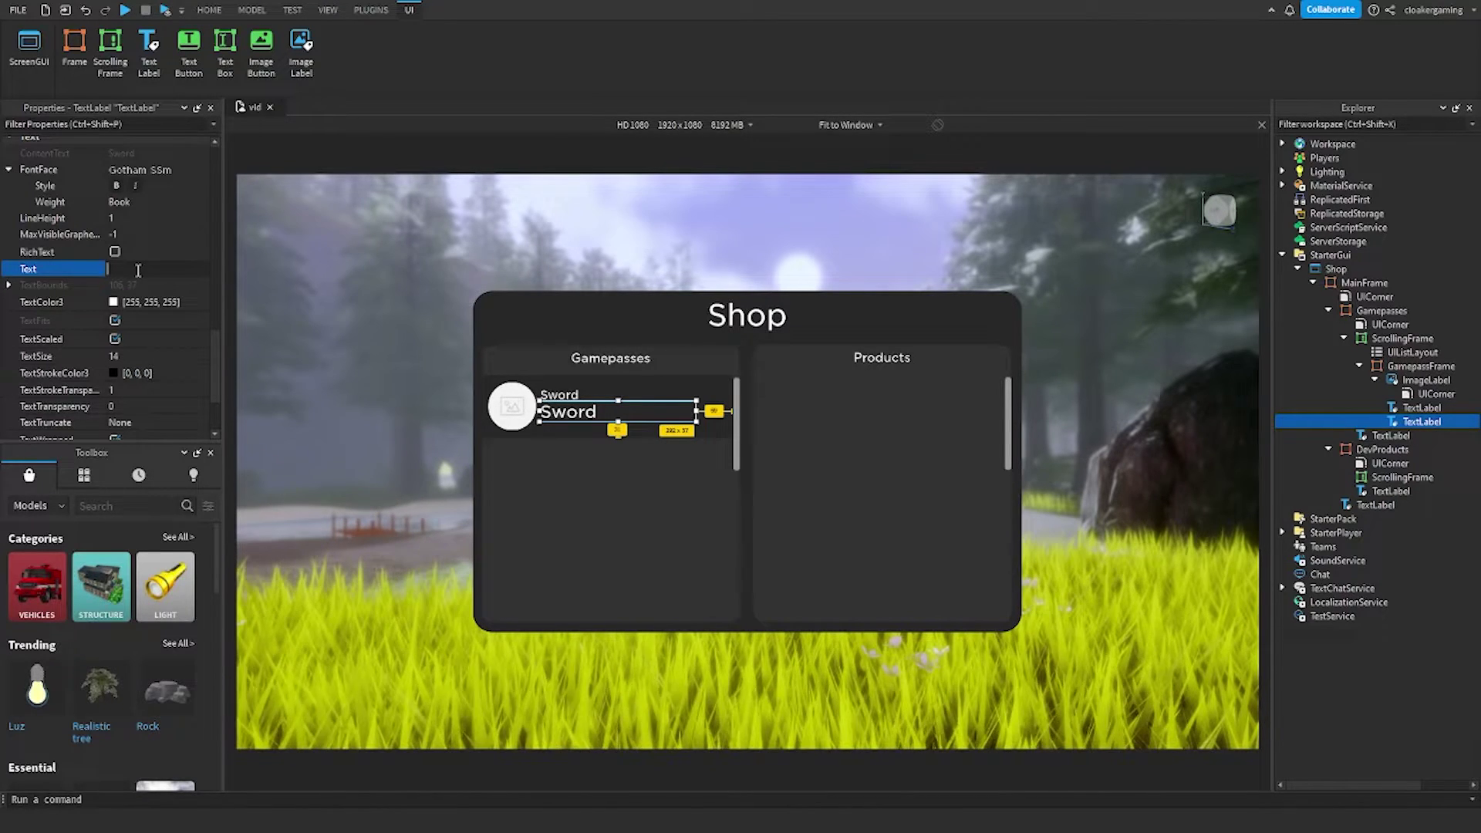
type("A sword")
key("Return")
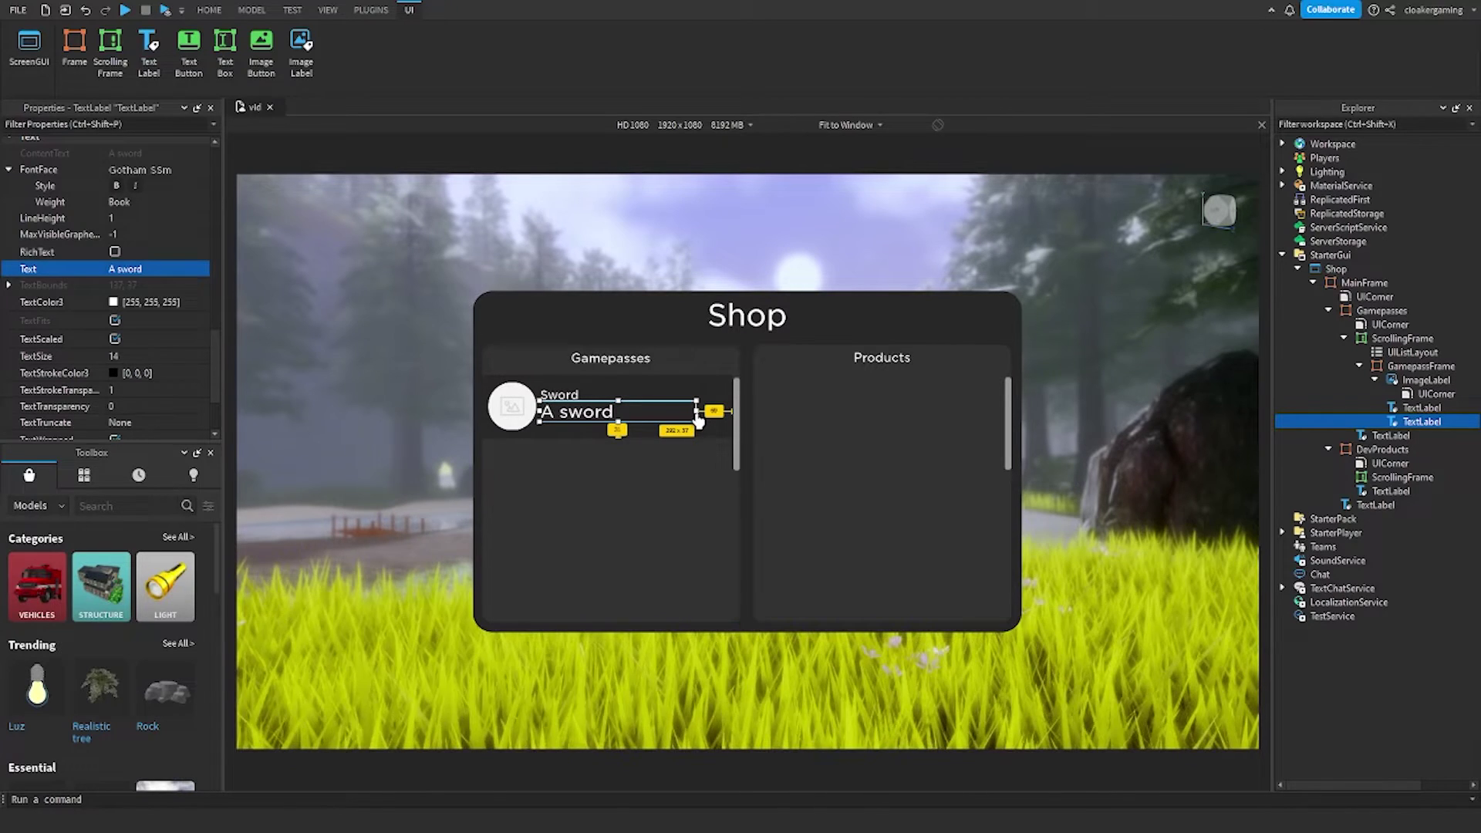
left_click_drag(698, 421, 697, 413)
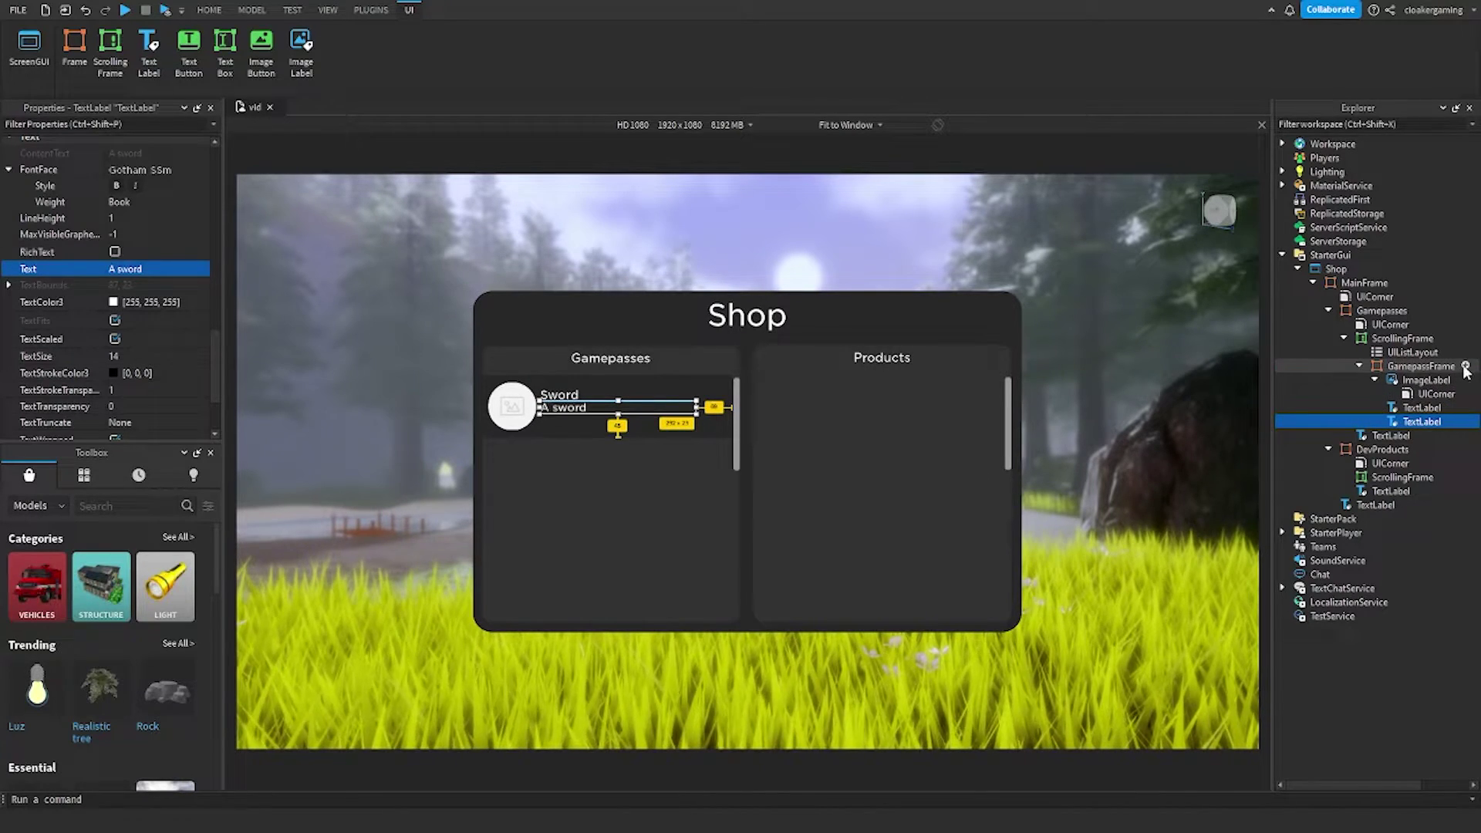
- Add a Frame to GamepassFrame that fills it, with X and Y size scale 1 and offset 0
left_click(1466, 370)
left_click(1335, 463)
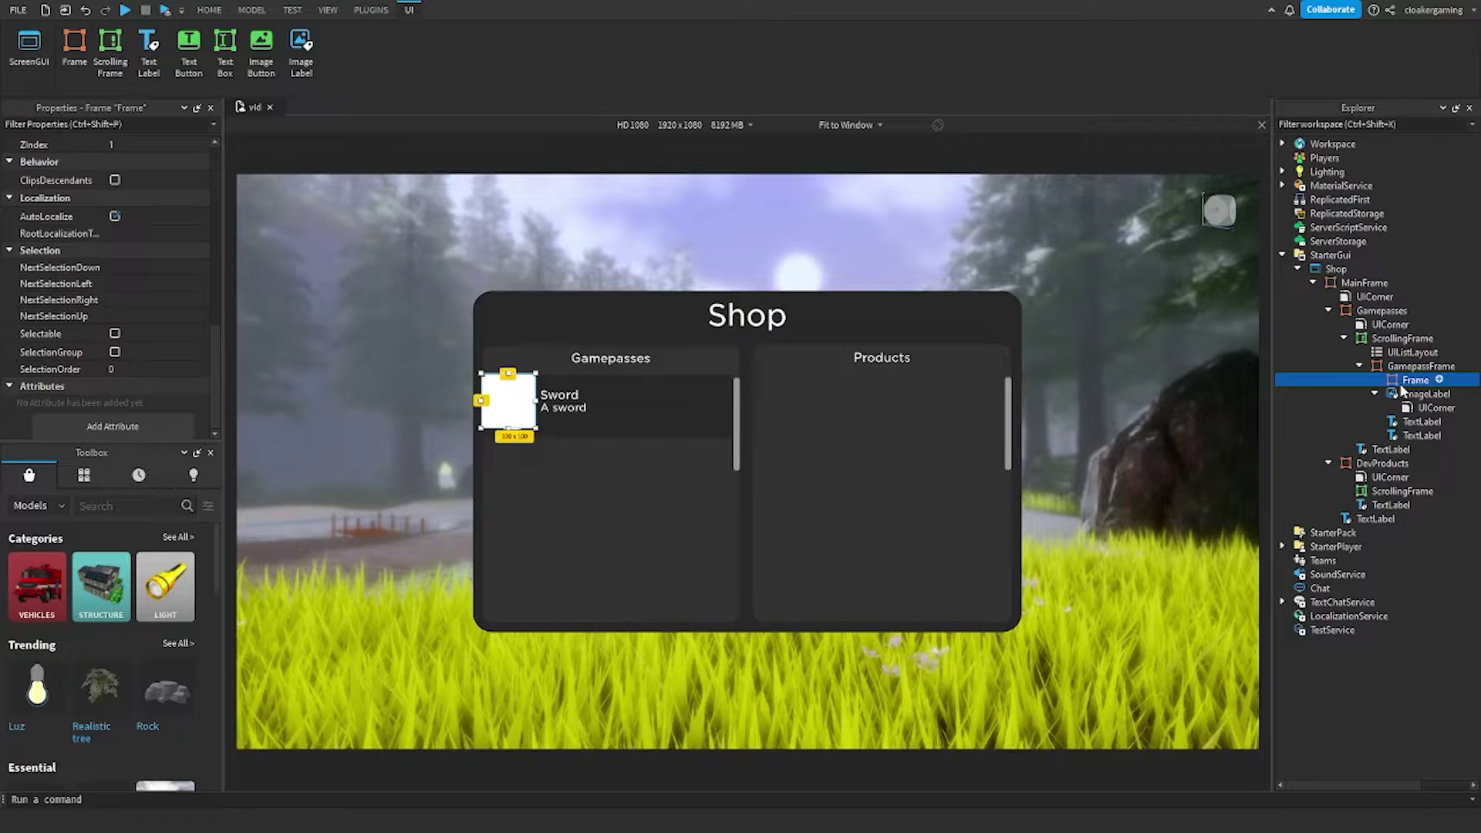
scroll(93, 267, "up", 5)
left_click(116, 341)
type("0")
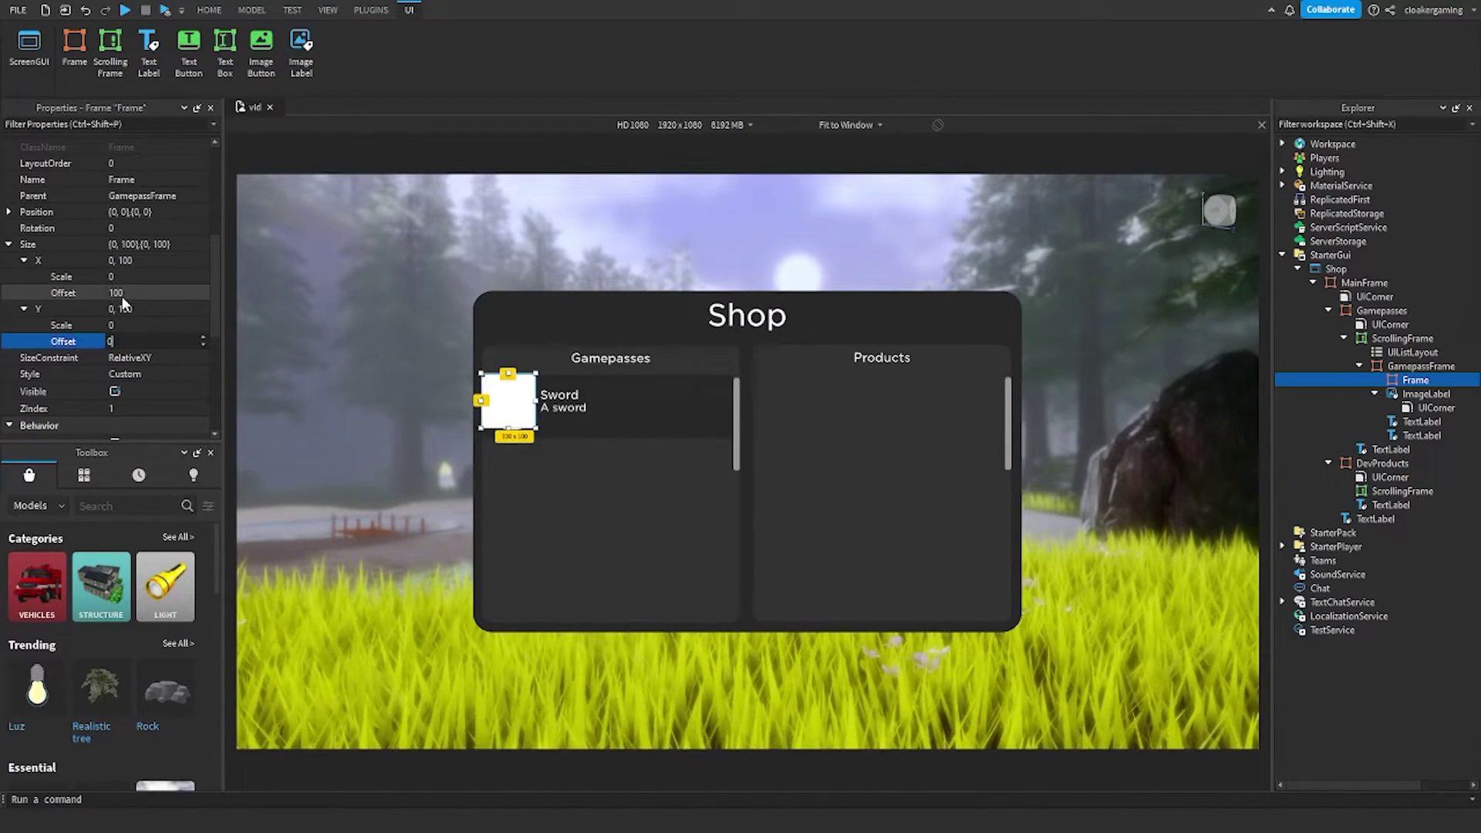
key("Return")
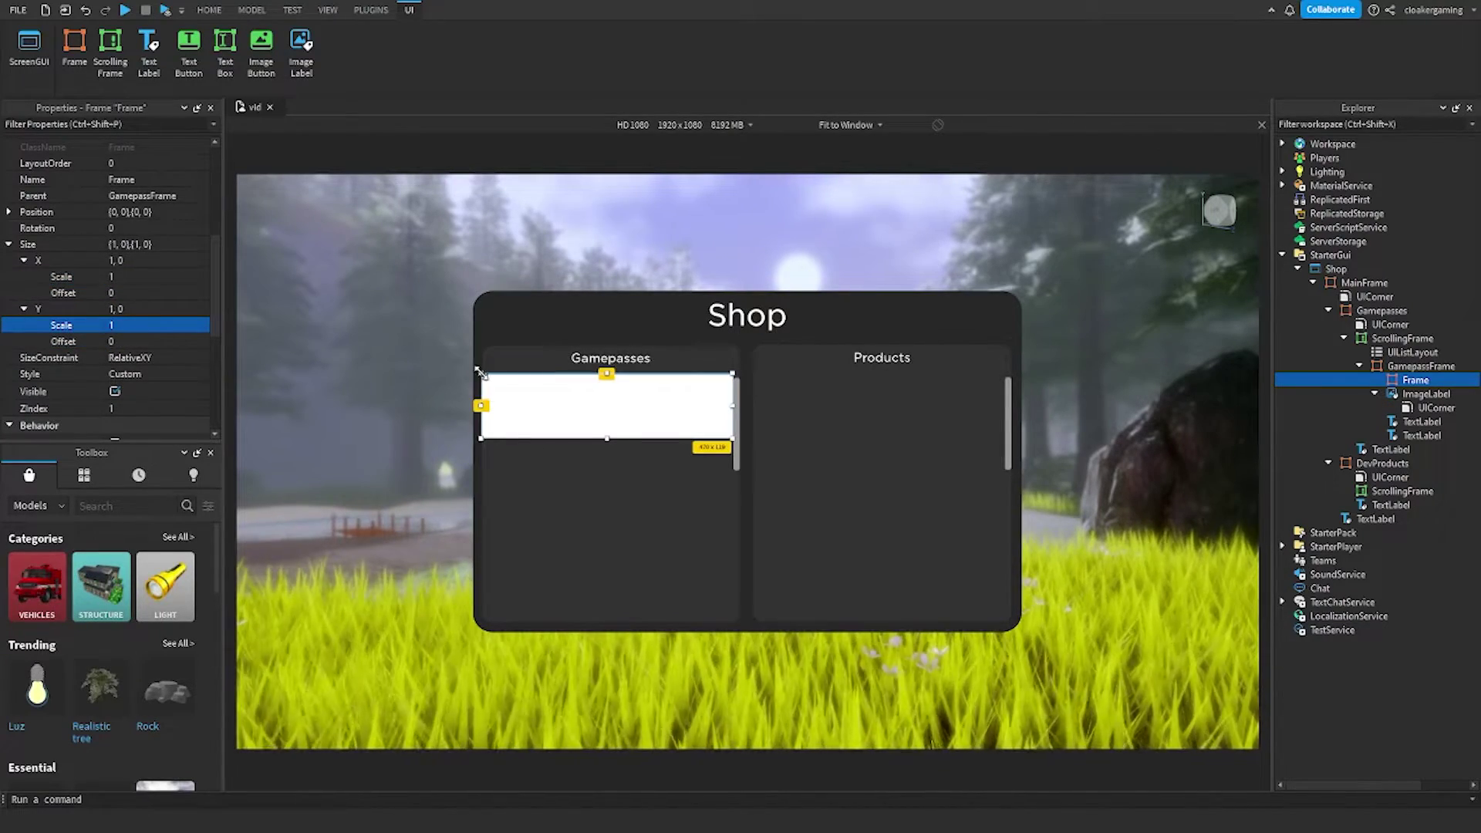
- Resize the new Frame to about 149 by 26 px below the "A sword" label and set its background color to 50, 50, 50
left_click_drag(480, 372, 540, 426)
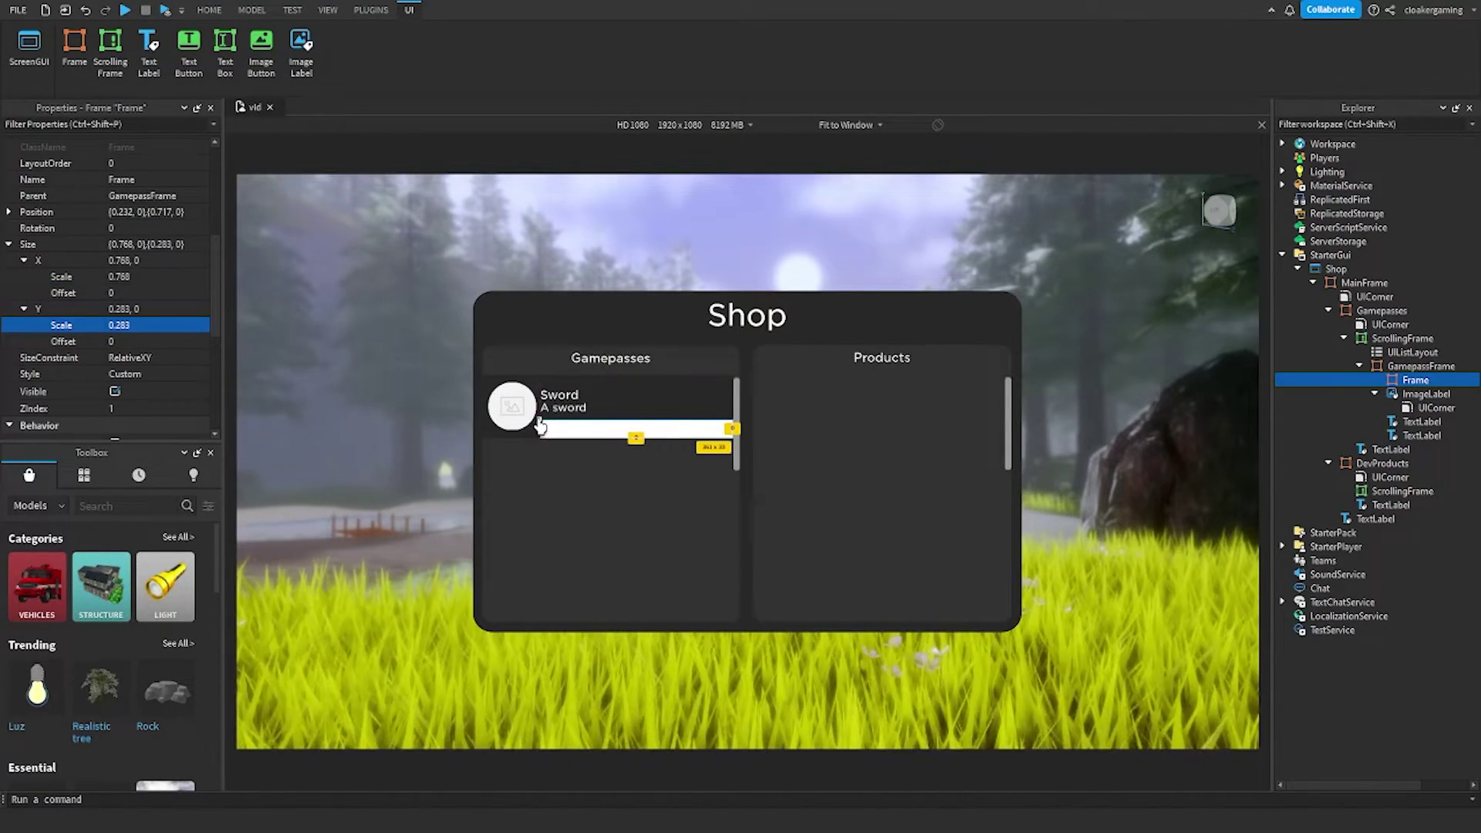
left_click_drag(735, 436, 621, 429)
scroll(199, 344, "up", 5)
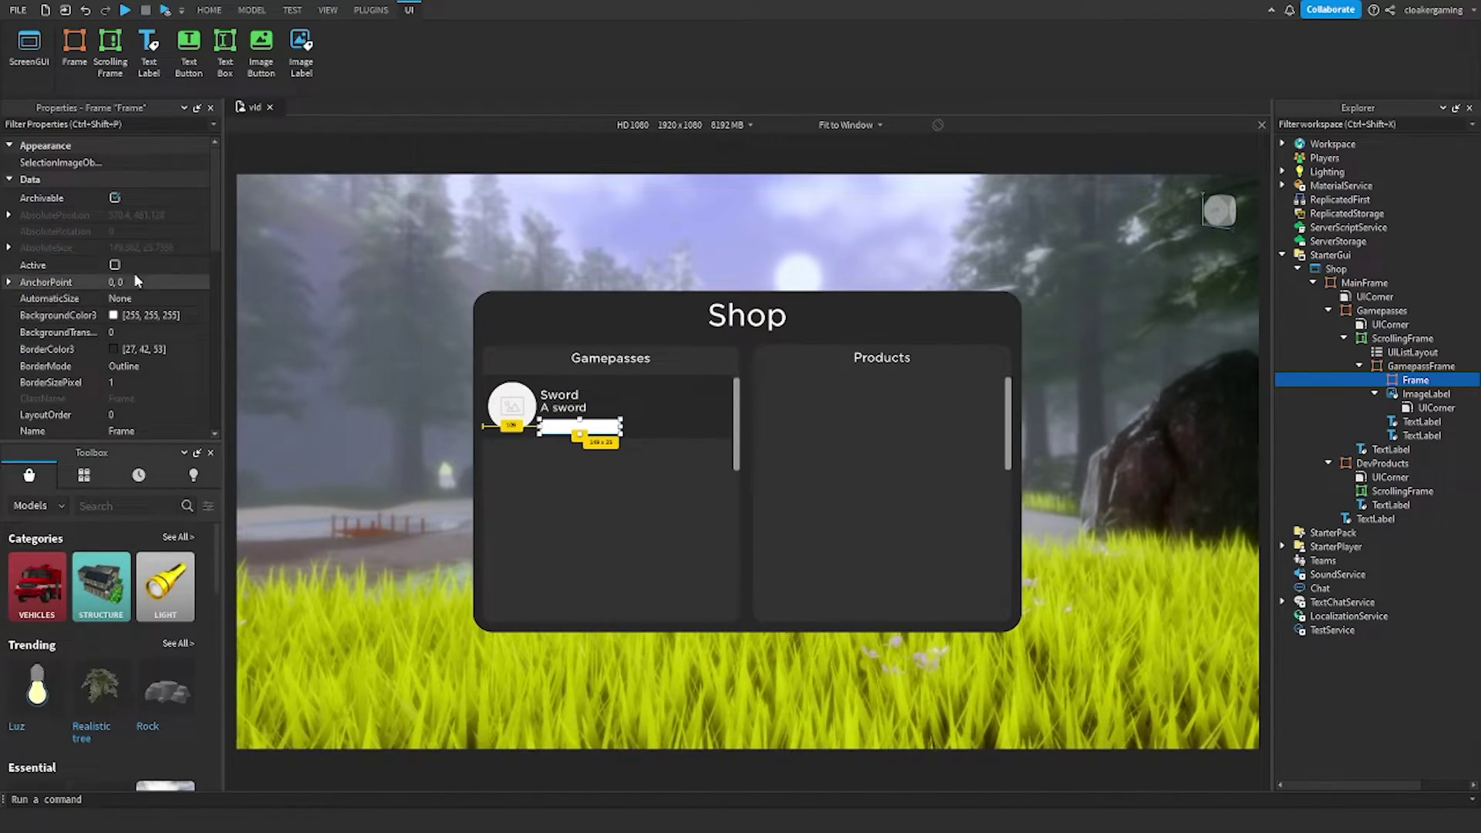
left_click(151, 314)
type("50")
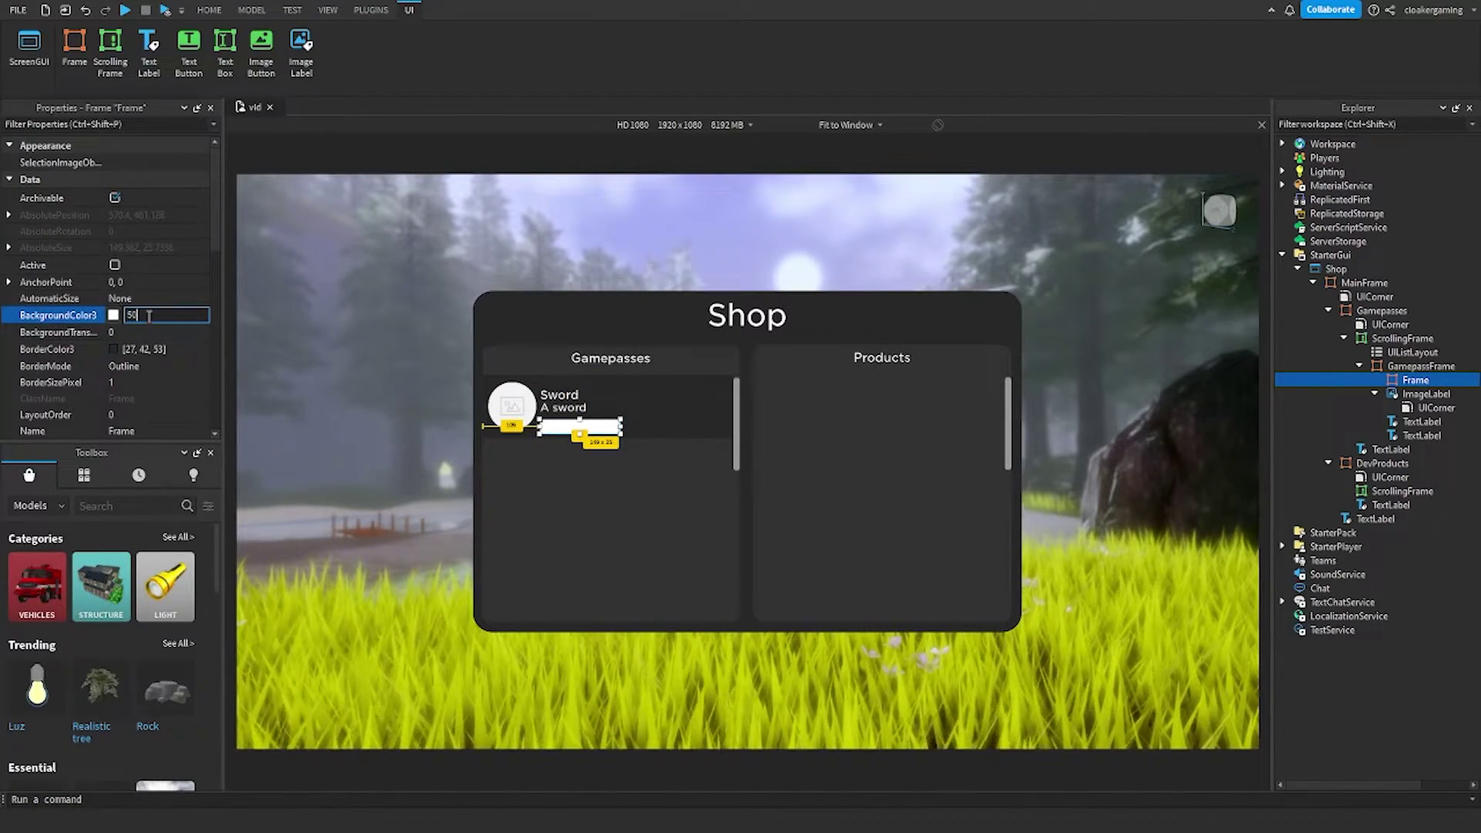
type(",50,50")
key("Return")
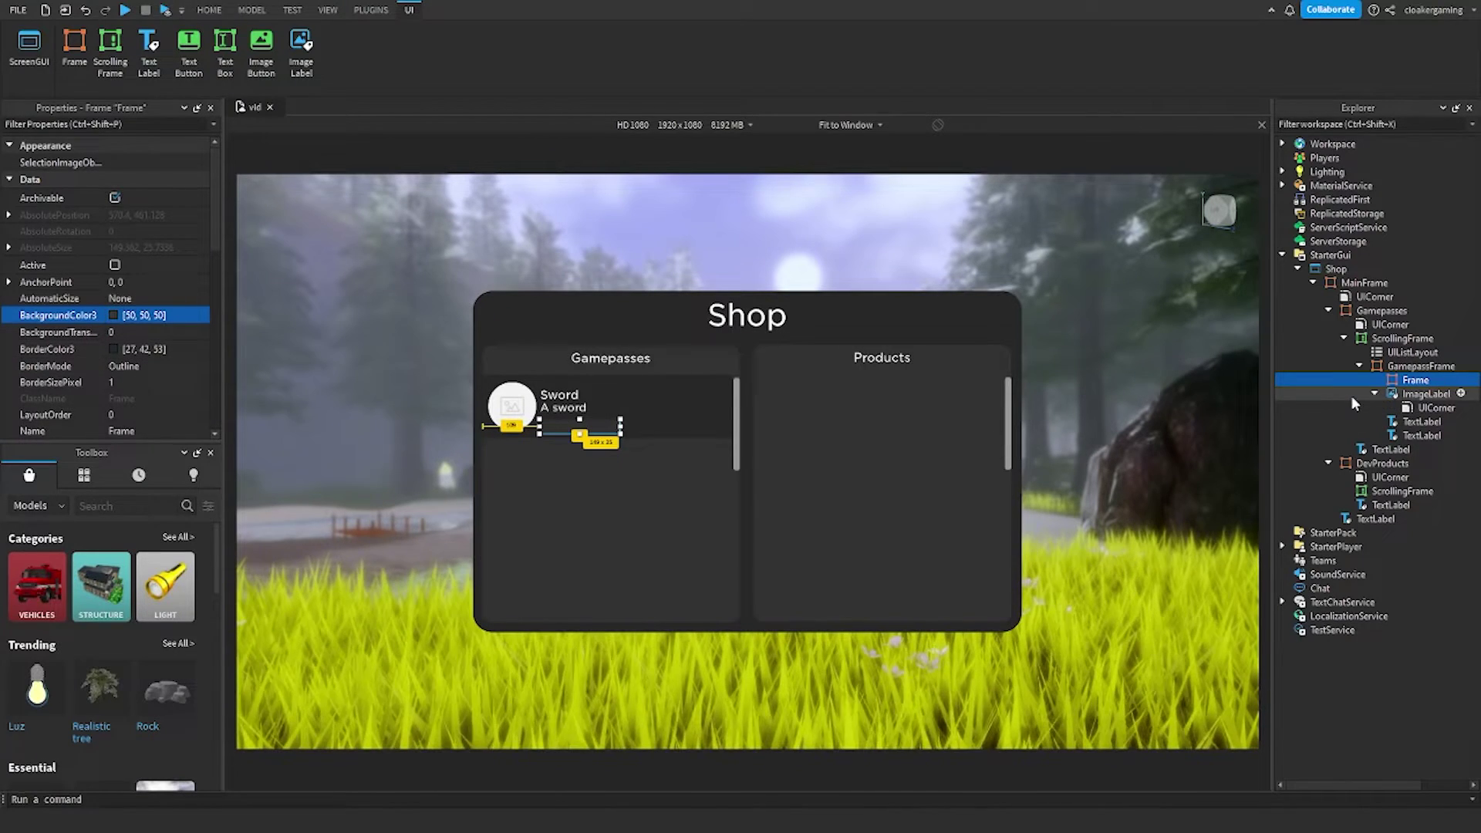
- Duplicate the ImageLabel's UICorner and move the copy into the small Frame
left_click(1405, 412)
key("ctrl+d")
left_click_drag(1427, 423, 1419, 381)
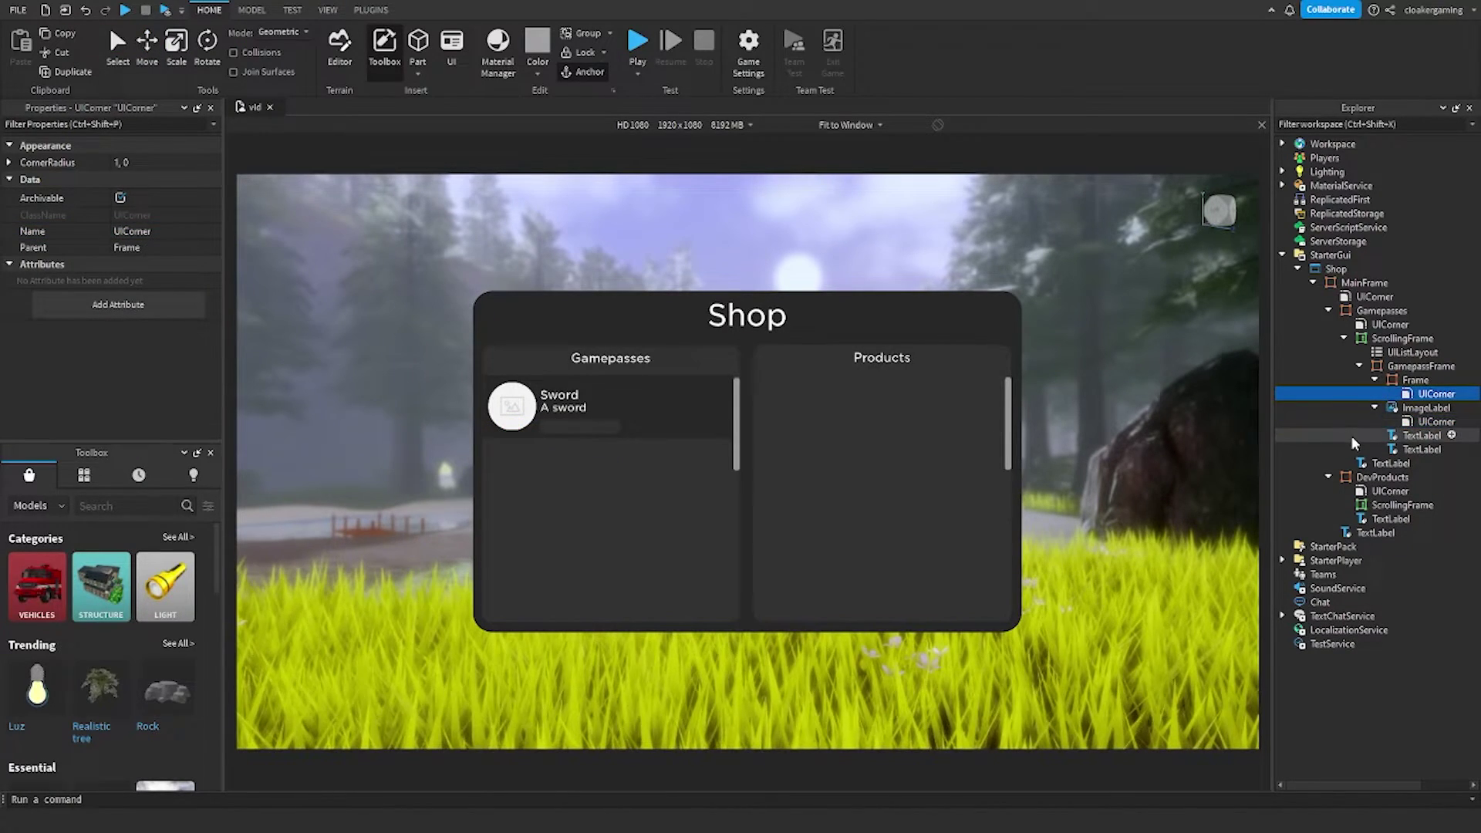
- Add a TextLabel to the small Frame and make it fill the Frame, with X and Y size offsets of 0
left_click(1443, 380)
left_click(1309, 452)
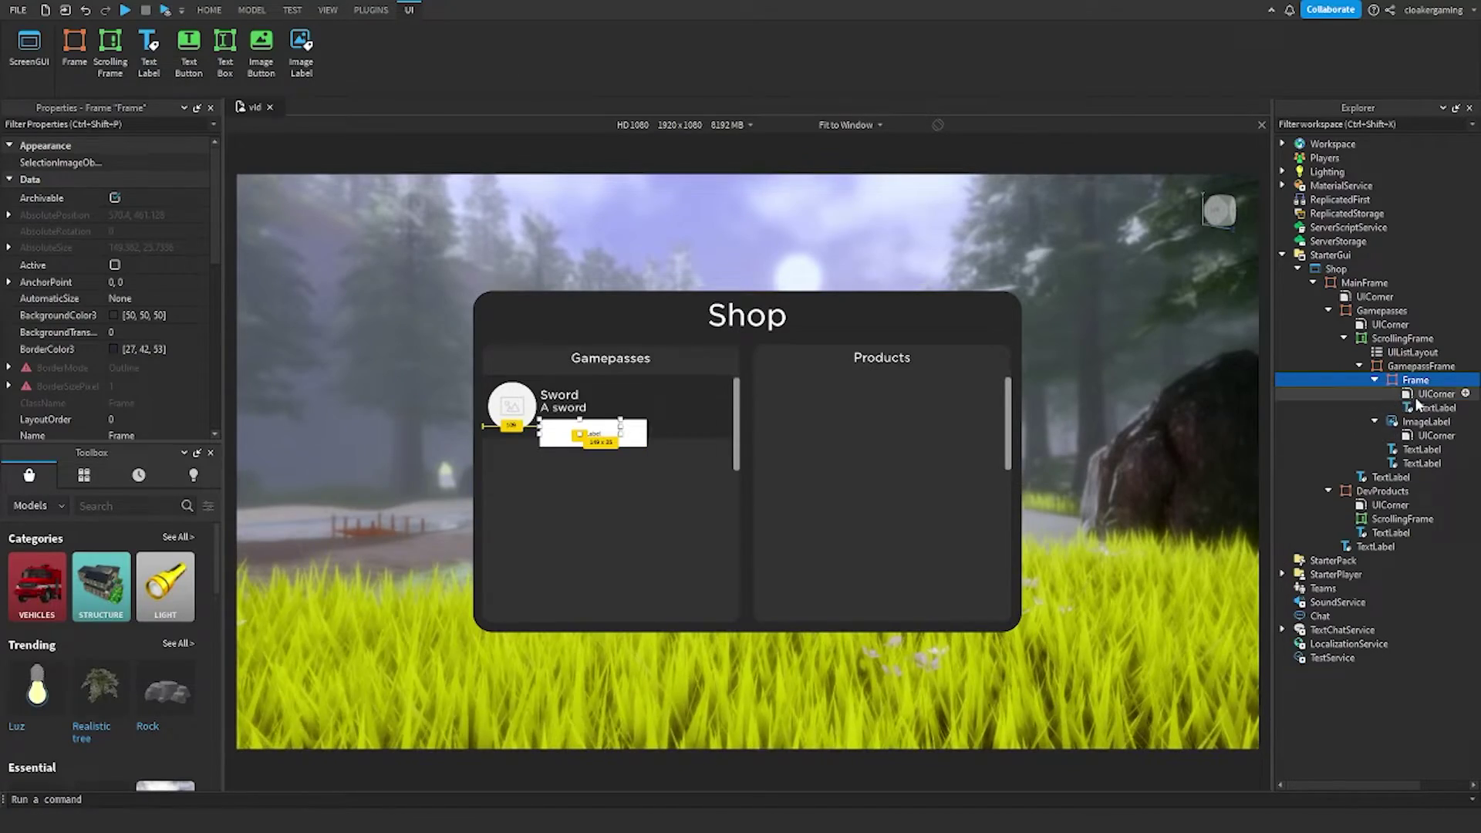
left_click(1416, 407)
scroll(77, 344, "down", 6)
left_click(9, 176)
left_click(23, 193)
left_click(23, 240)
left_click(119, 273)
type("0")
left_click(119, 225)
type("0")
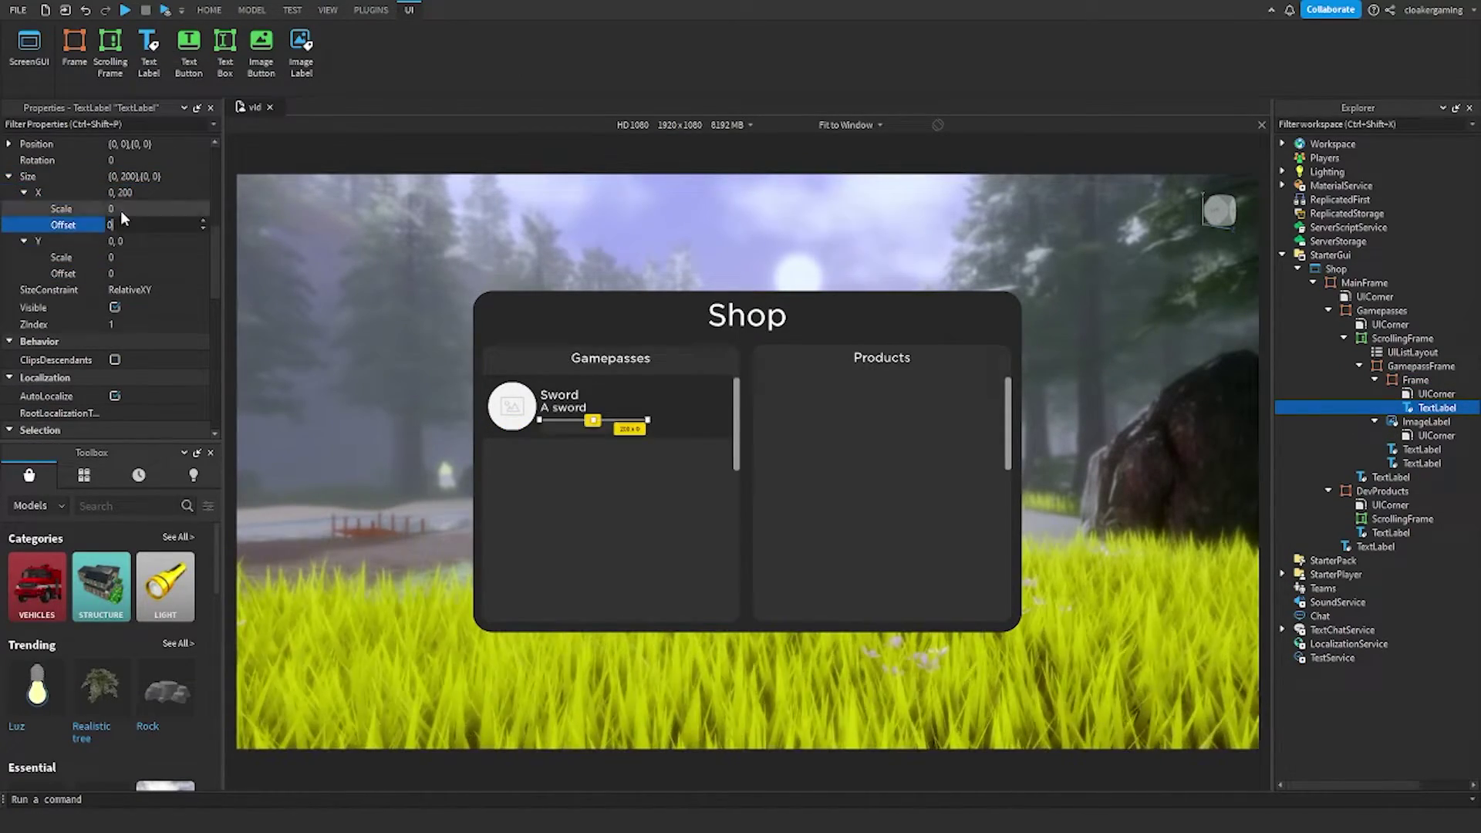
- Set the new TextLabel's background transparency to 1 and its text color to white (255, 255, 255)
scroll(151, 324, "up", 5)
left_click(115, 279)
type("1")
key("Return")
scroll(84, 336, "down", 10)
left_click(113, 306)
left_click(920, 284)
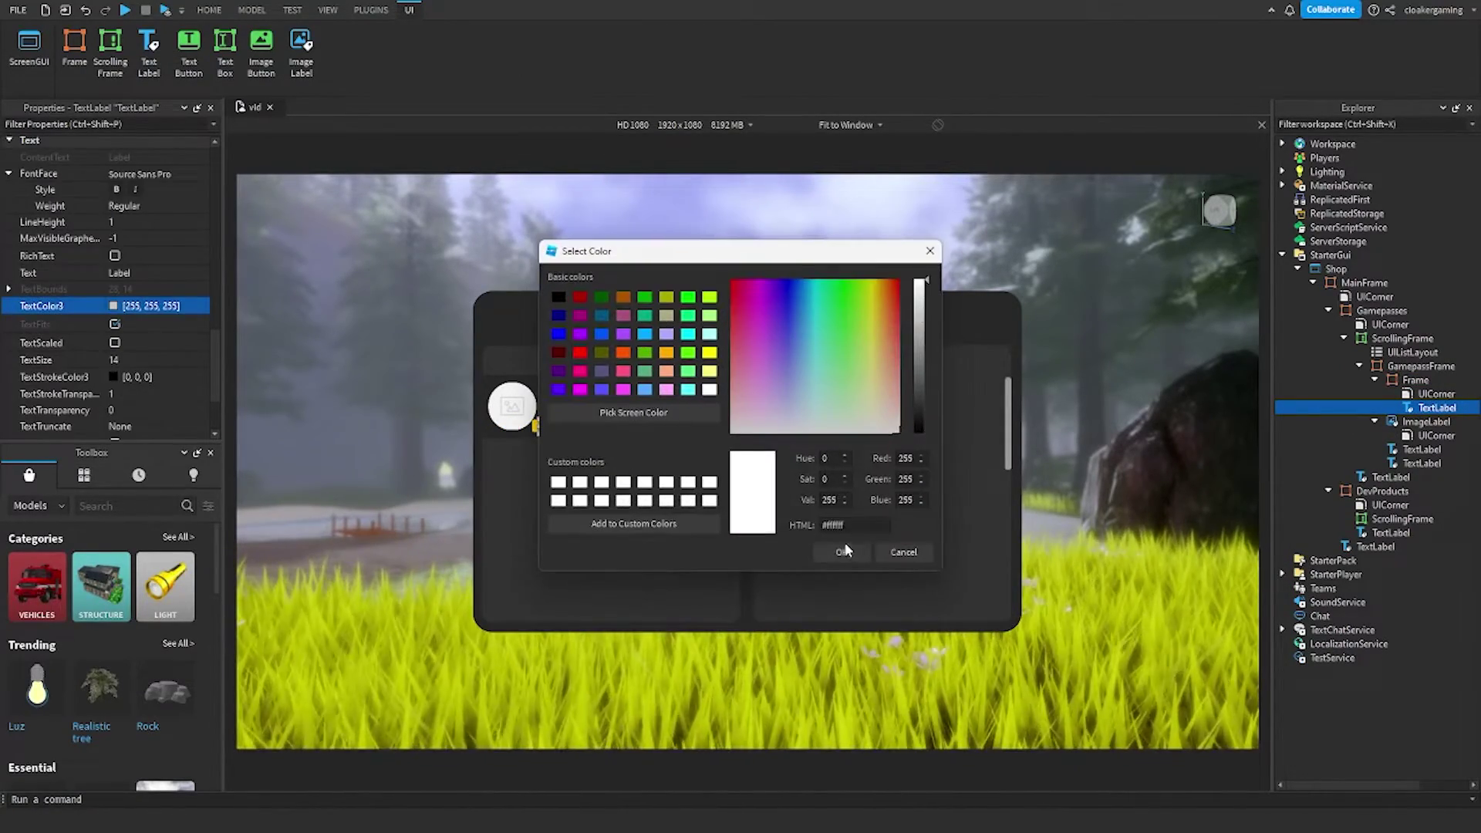
left_click(845, 550)
- Set the label's font to Gotham SSm and its text to "Purchase"
left_click(138, 175)
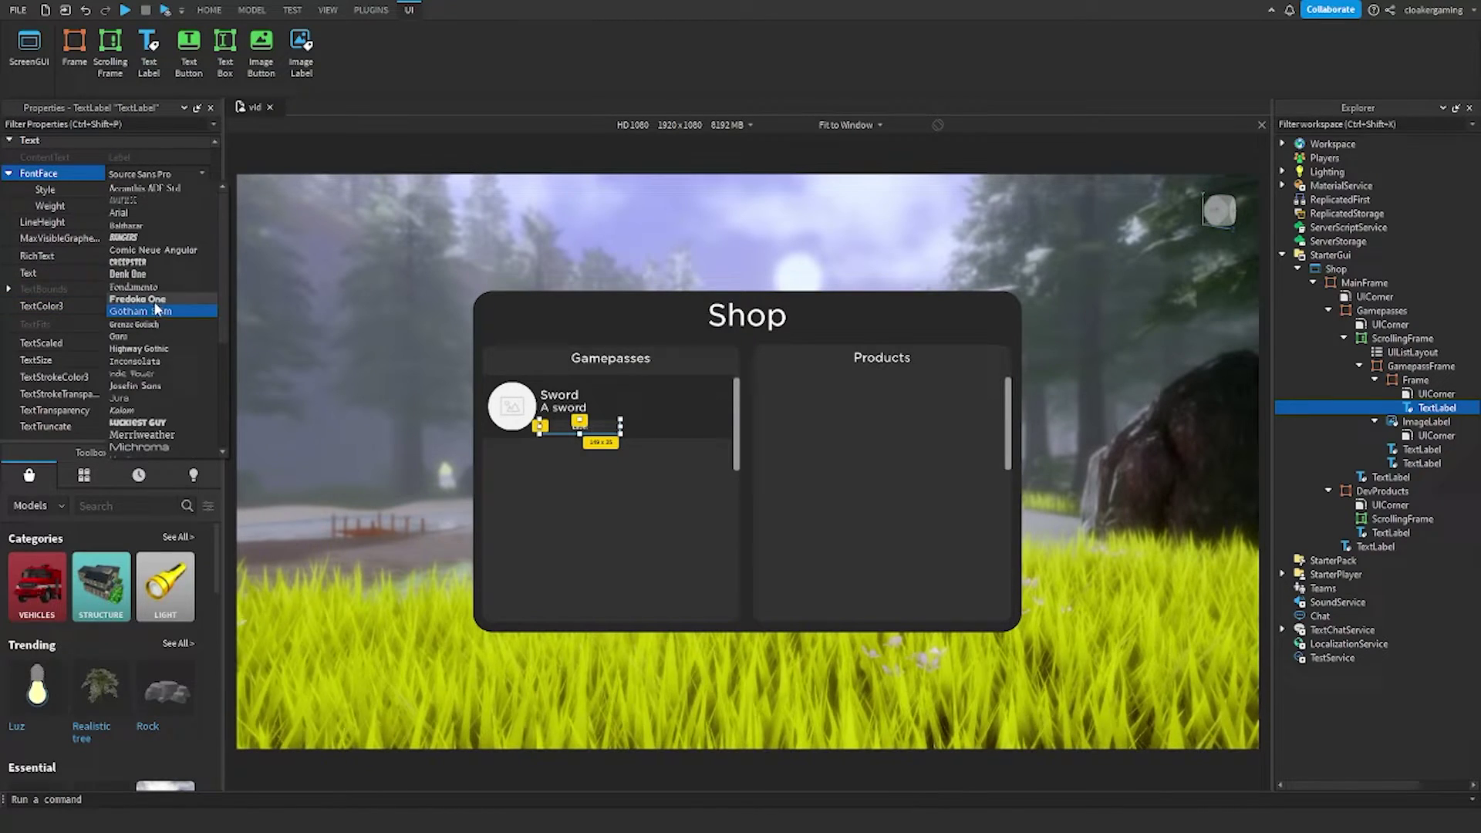
left_click(112, 302)
left_click(137, 270)
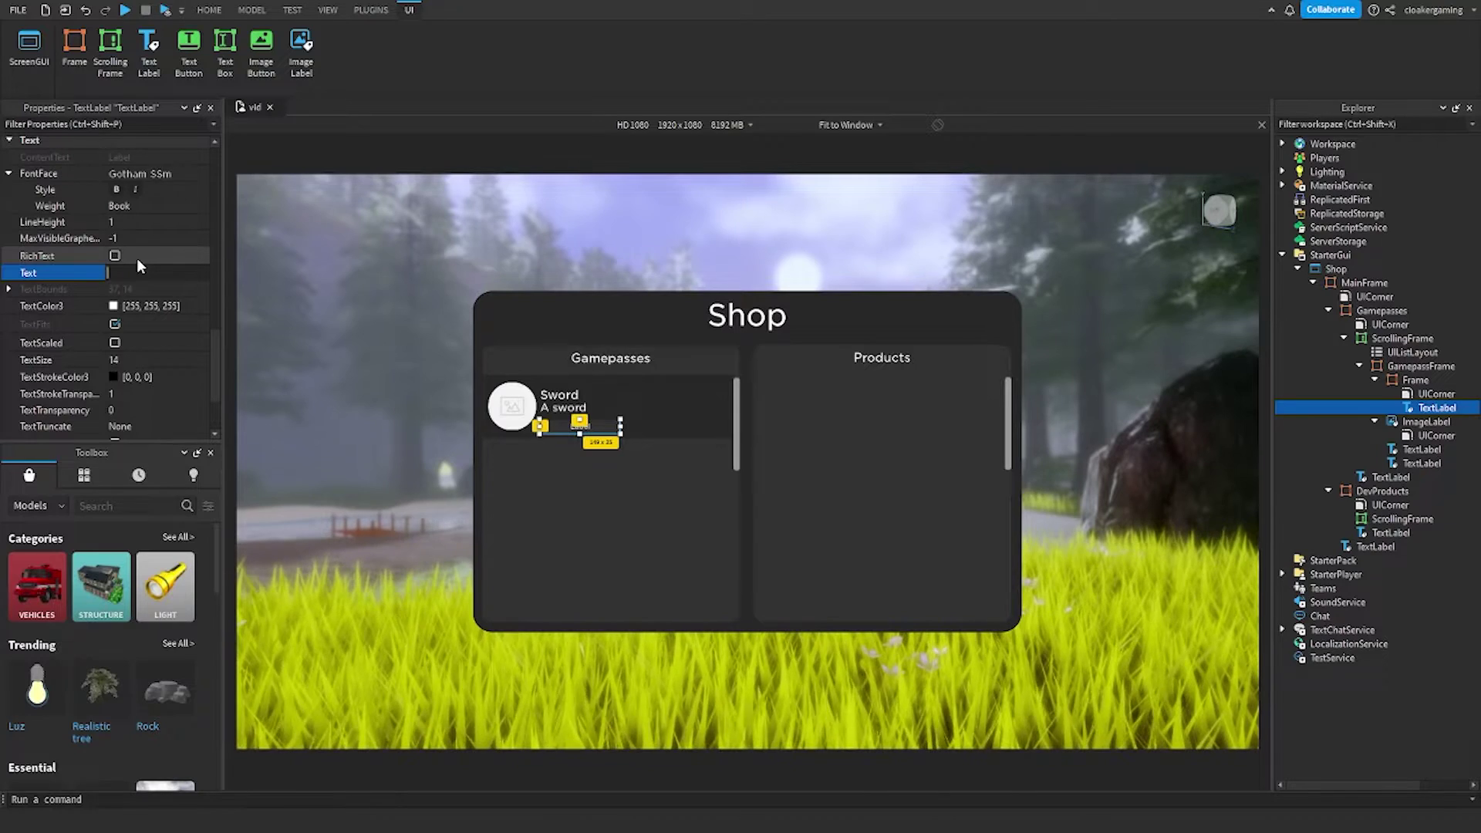
type("Purchase")
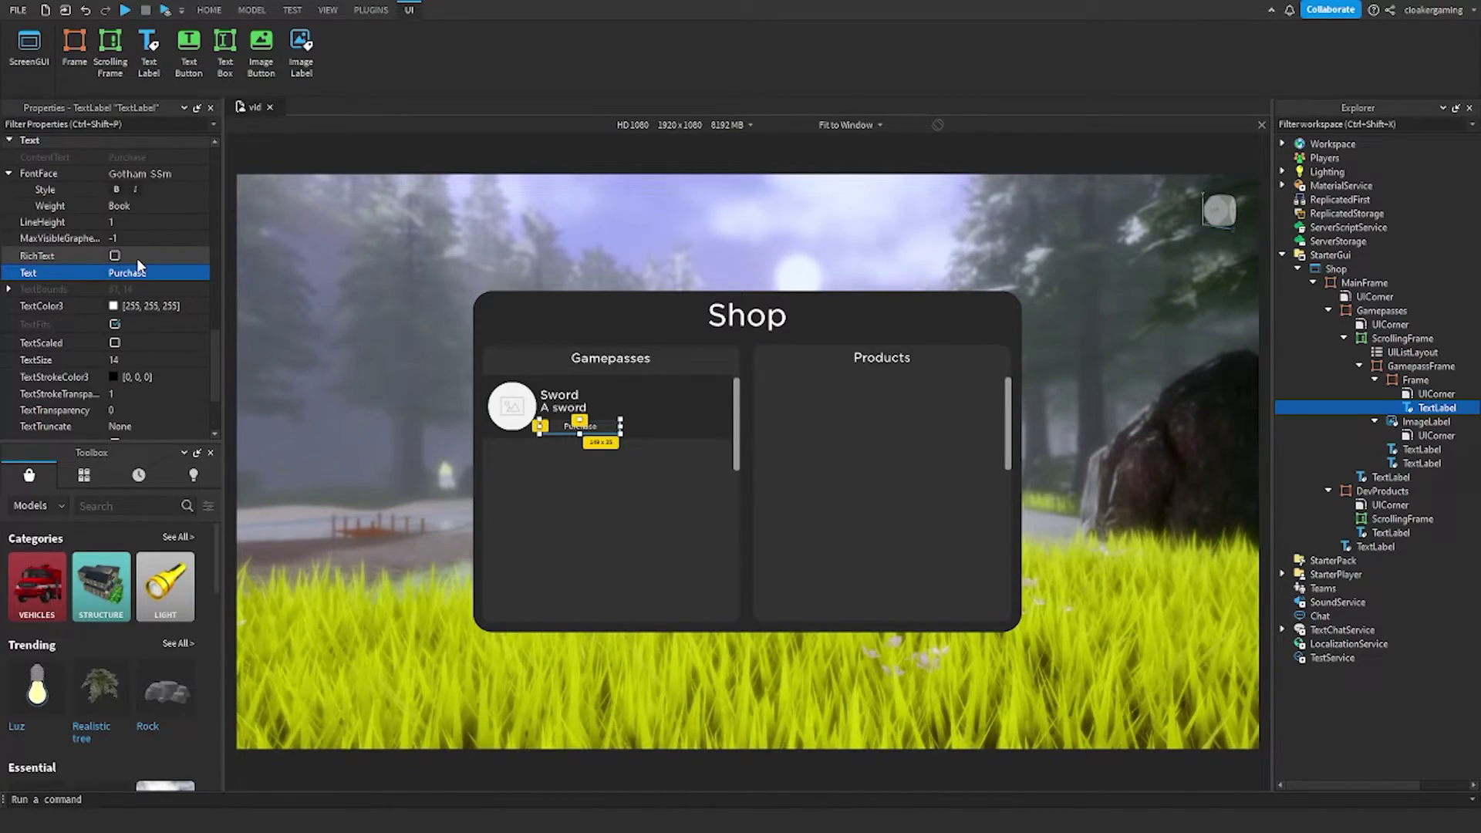
key("Return")
- Enable TextScaled on the Purchase label and reduce its height to about 19 px within the Frame
scroll(136, 258, "down", 3)
left_click(115, 232)
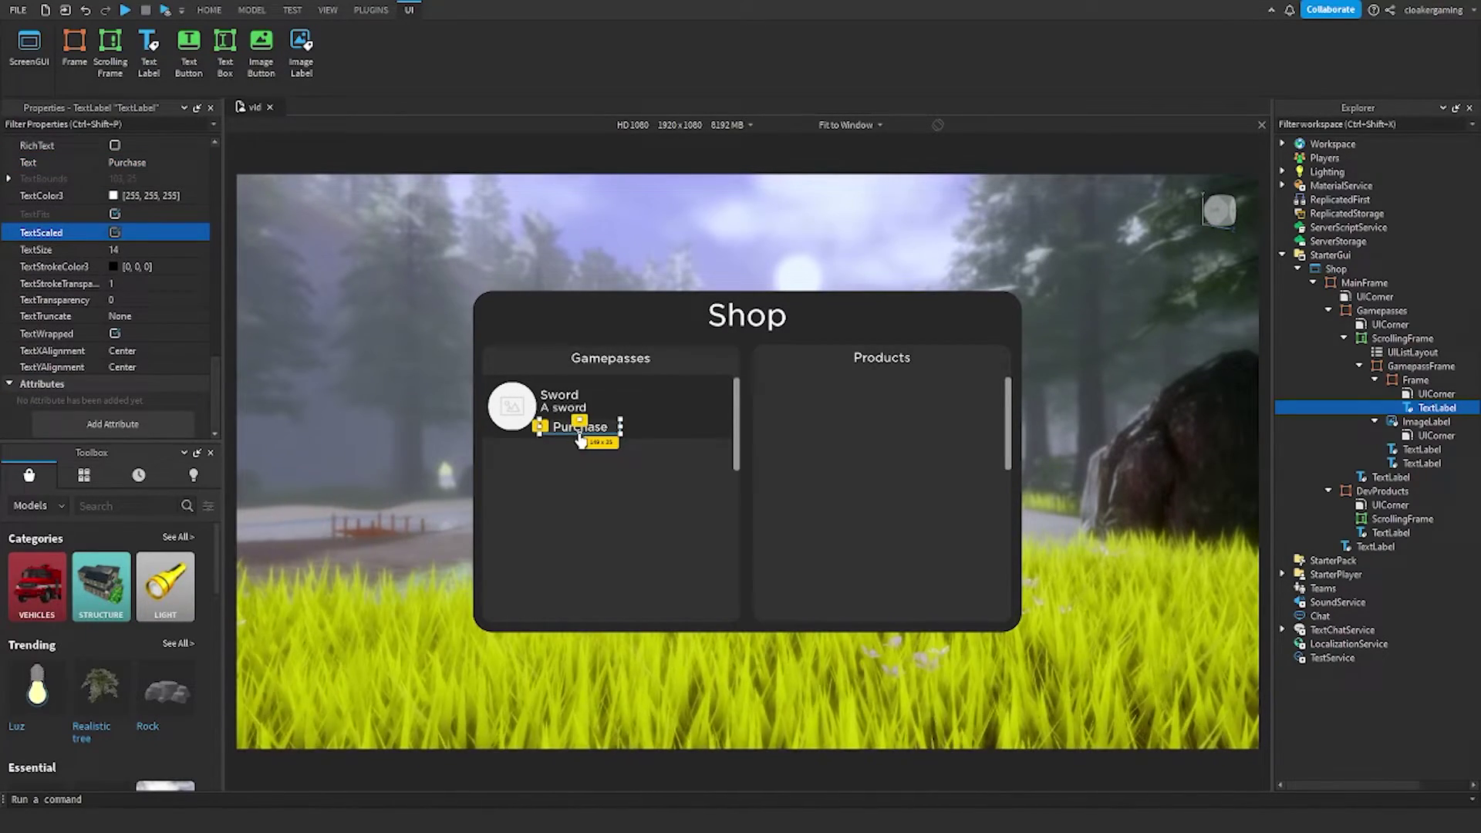
left_click_drag(580, 435, 590, 429)
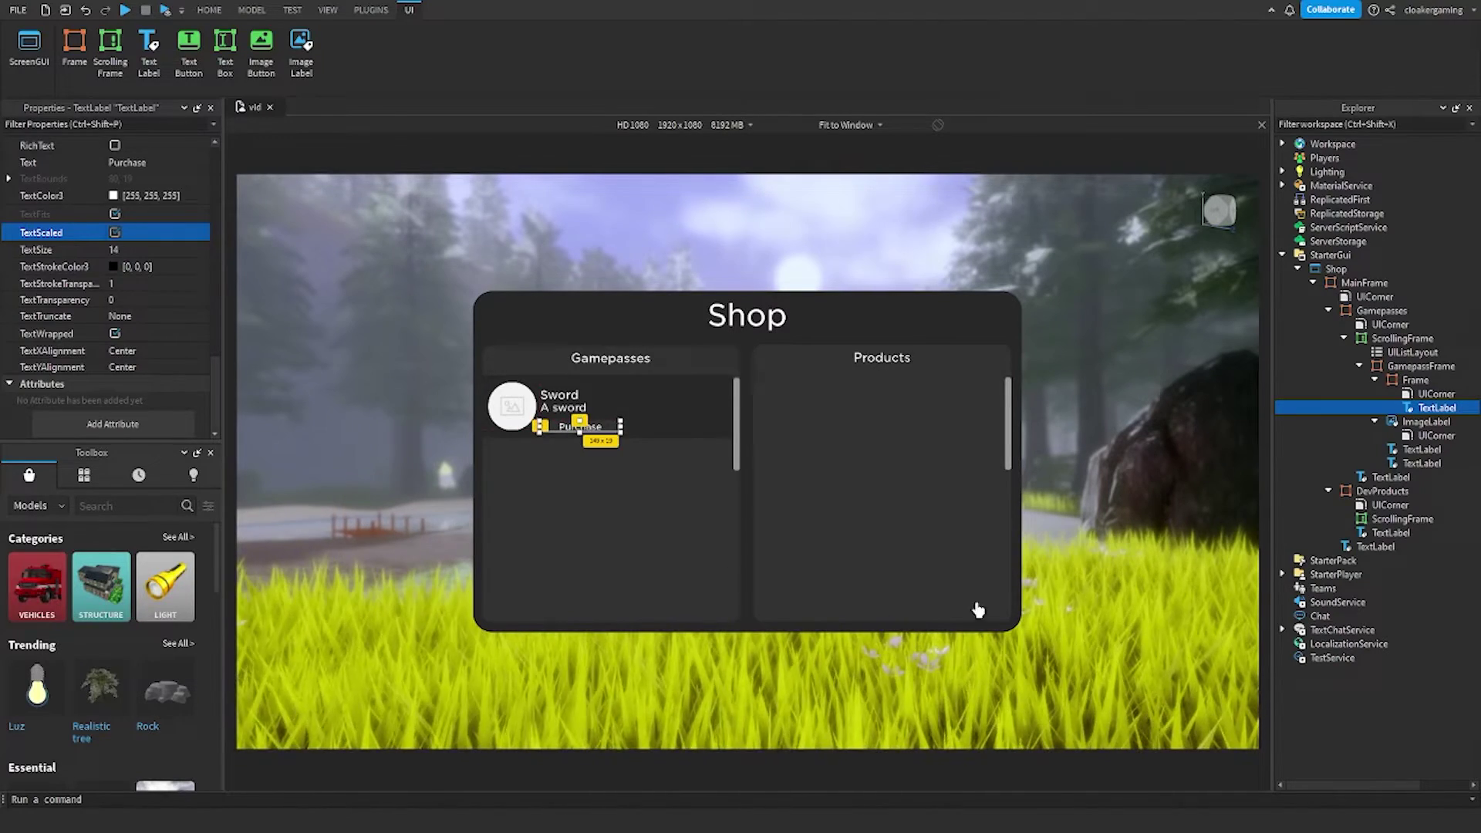
- Add a TextButton to the small Frame that holds the Purchase label
left_click(1391, 324)
left_click(1415, 379)
left_click(1439, 380)
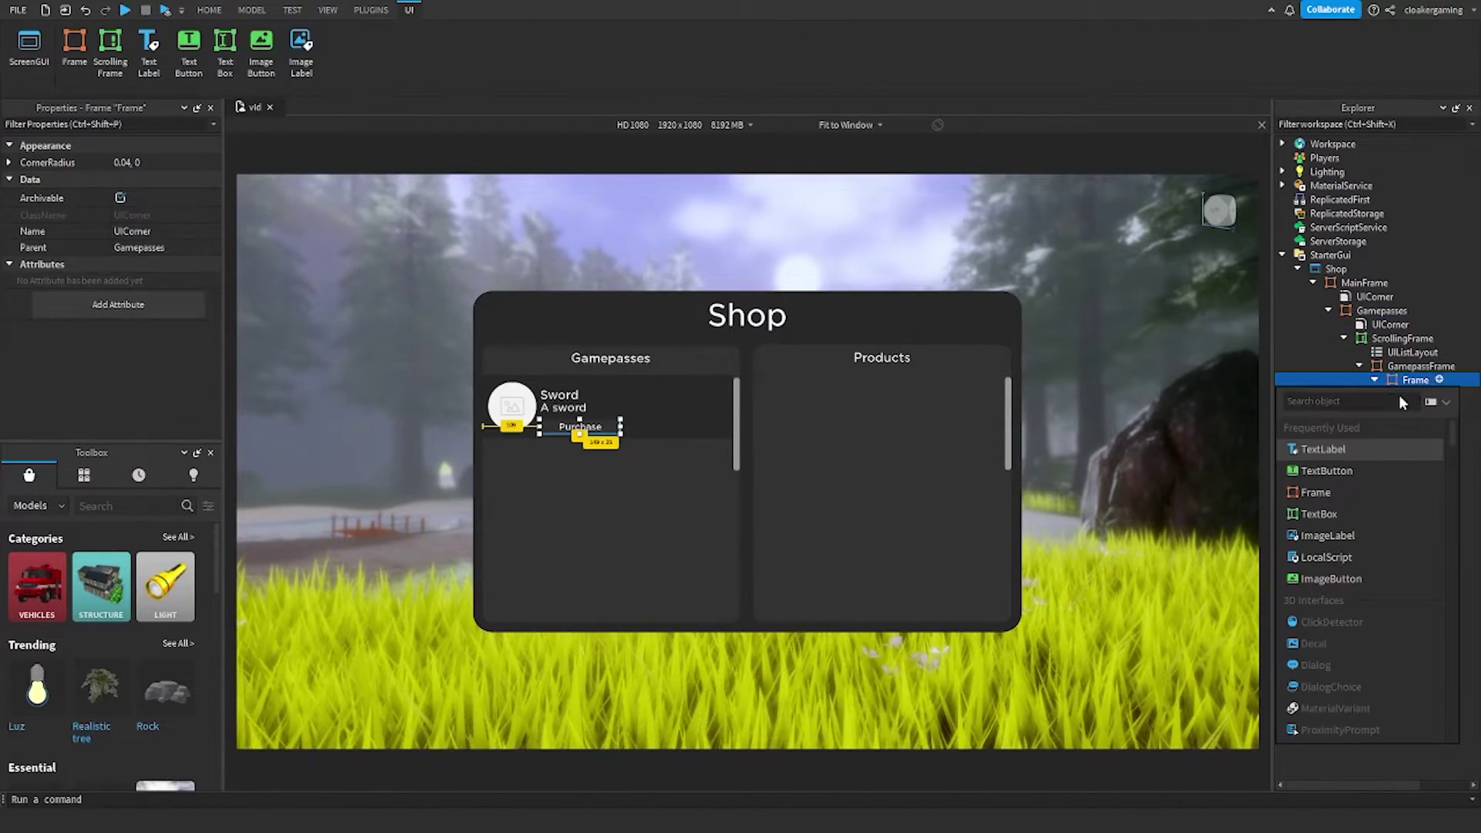
left_click(1327, 470)
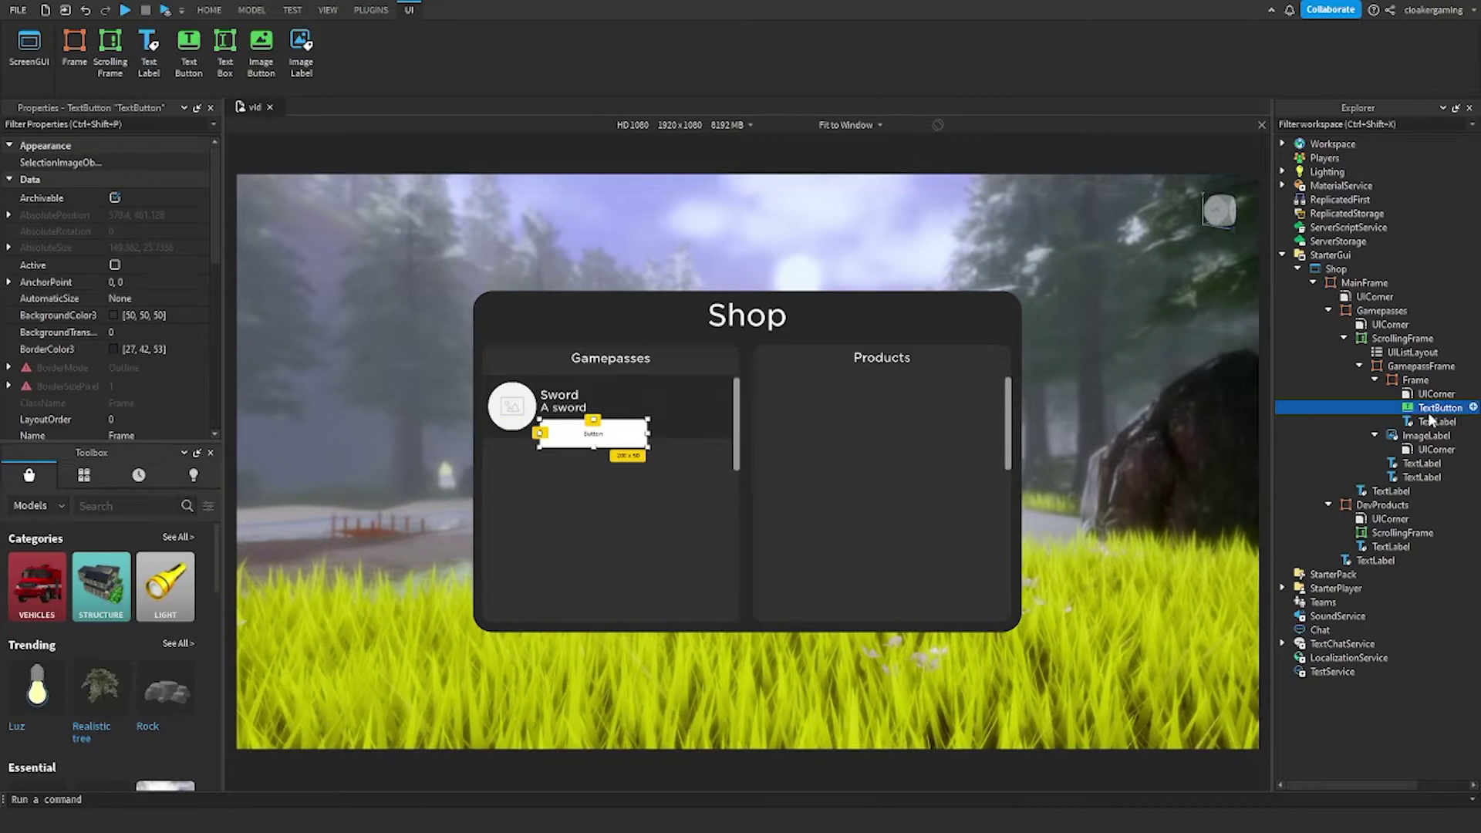
- Set the TextButton's X and Y size offsets to 0
scroll(53, 291, "down", 5)
left_click(9, 285)
left_click(24, 317)
left_click(24, 301)
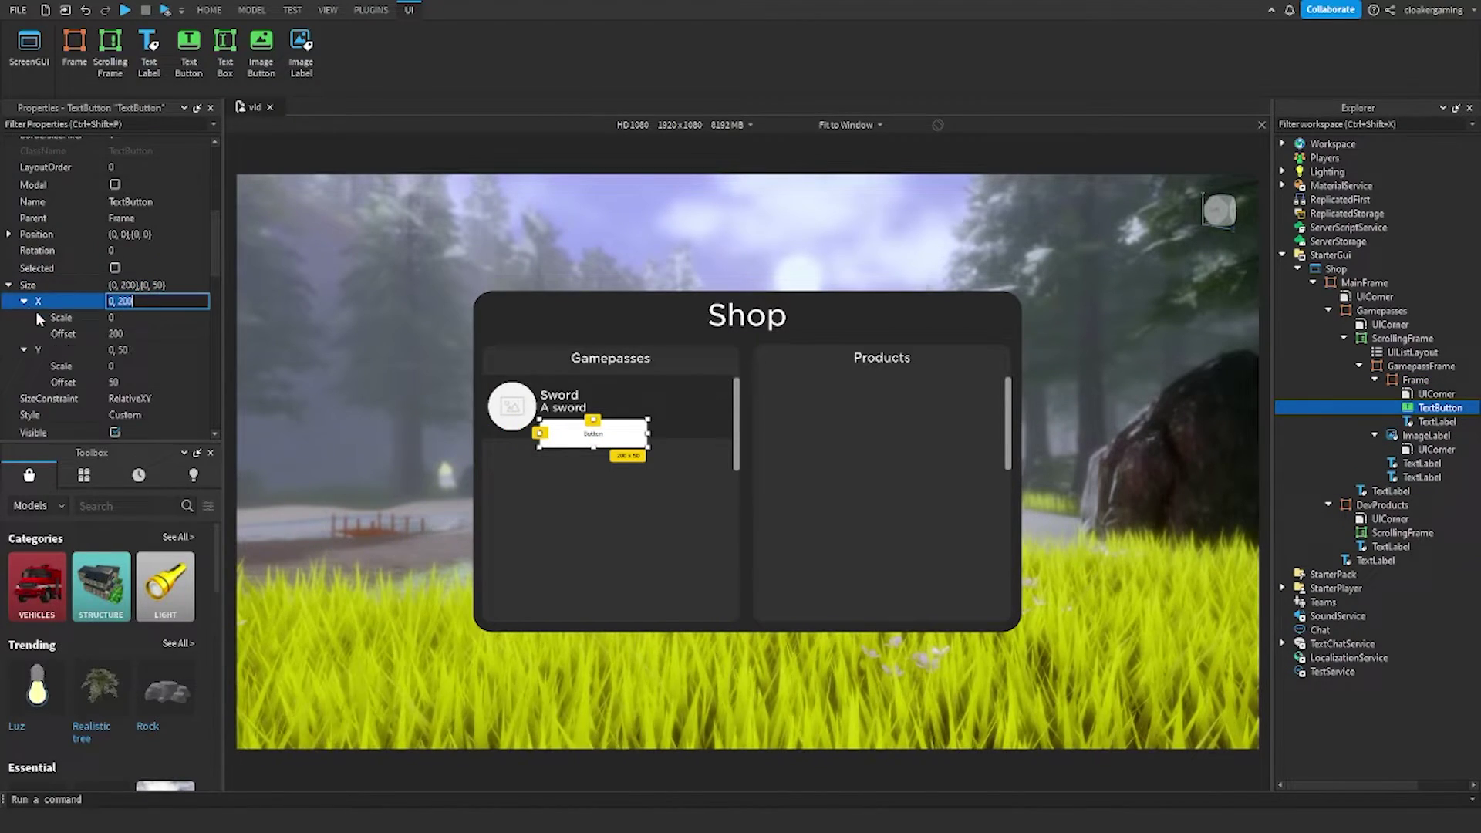
left_click(140, 382)
type("0")
left_click(125, 333)
type("0")
- Set the TextButton's X and Y size scale to 1 so it covers the small Frame
left_click(124, 317)
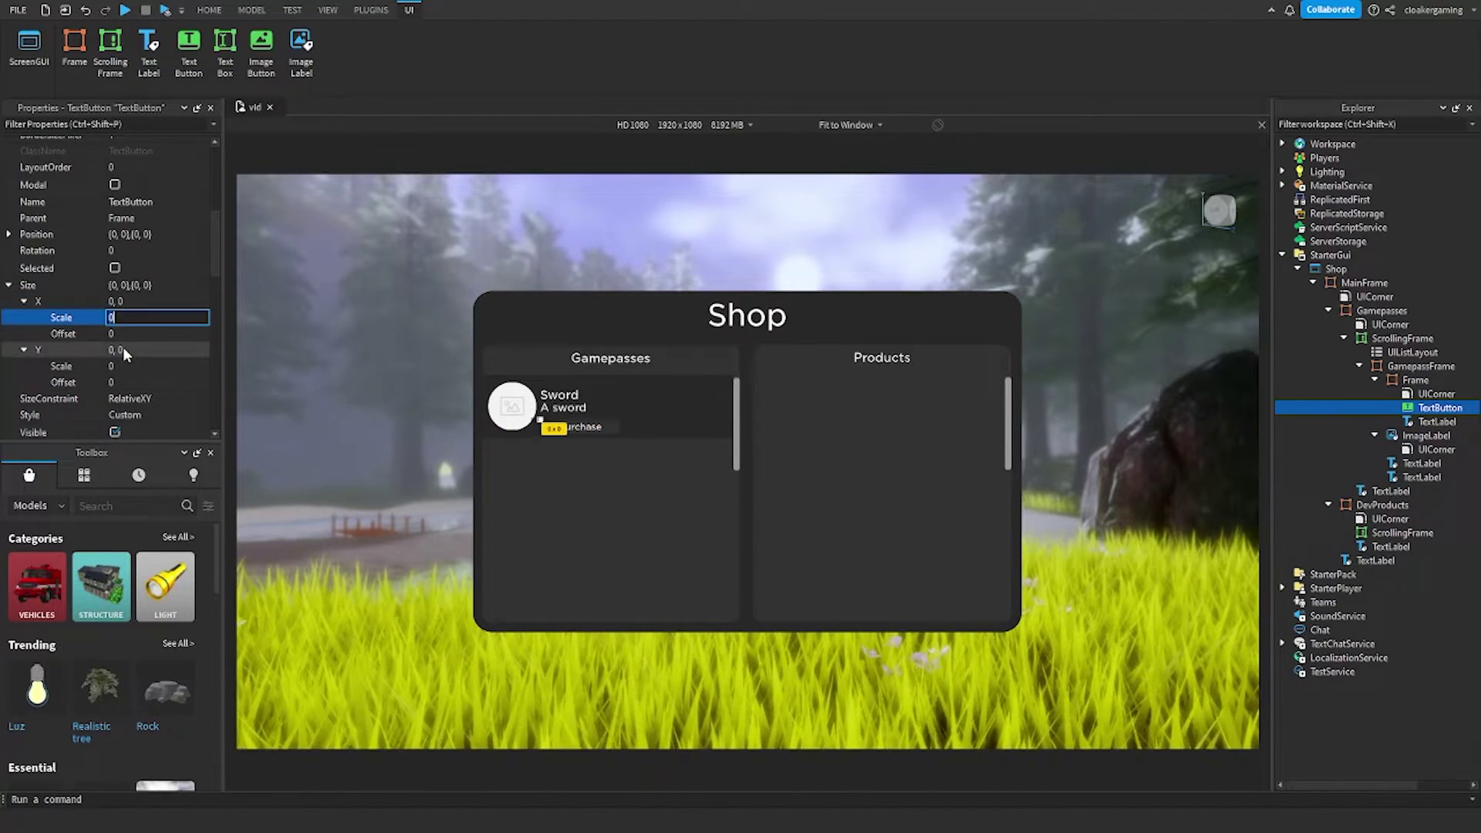
type("1")
left_click(132, 364)
type("1")
key("Return")
- Set the TextButton's background transparency to 1
scroll(93, 301, "up", 4)
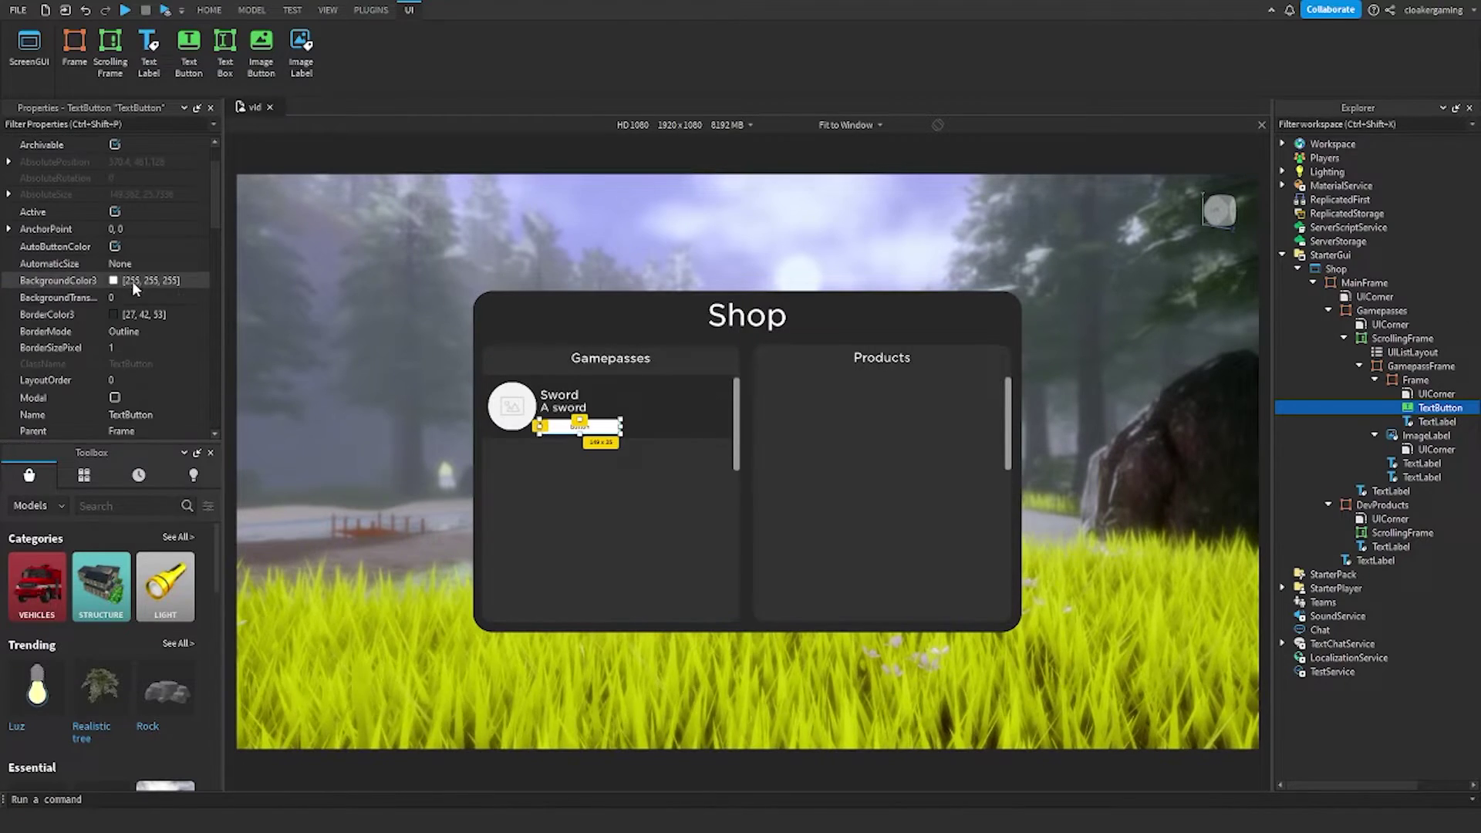
left_click(127, 298)
type("1")
key("Return")
- Clear the TextButton's default text
scroll(112, 332, "down", 10)
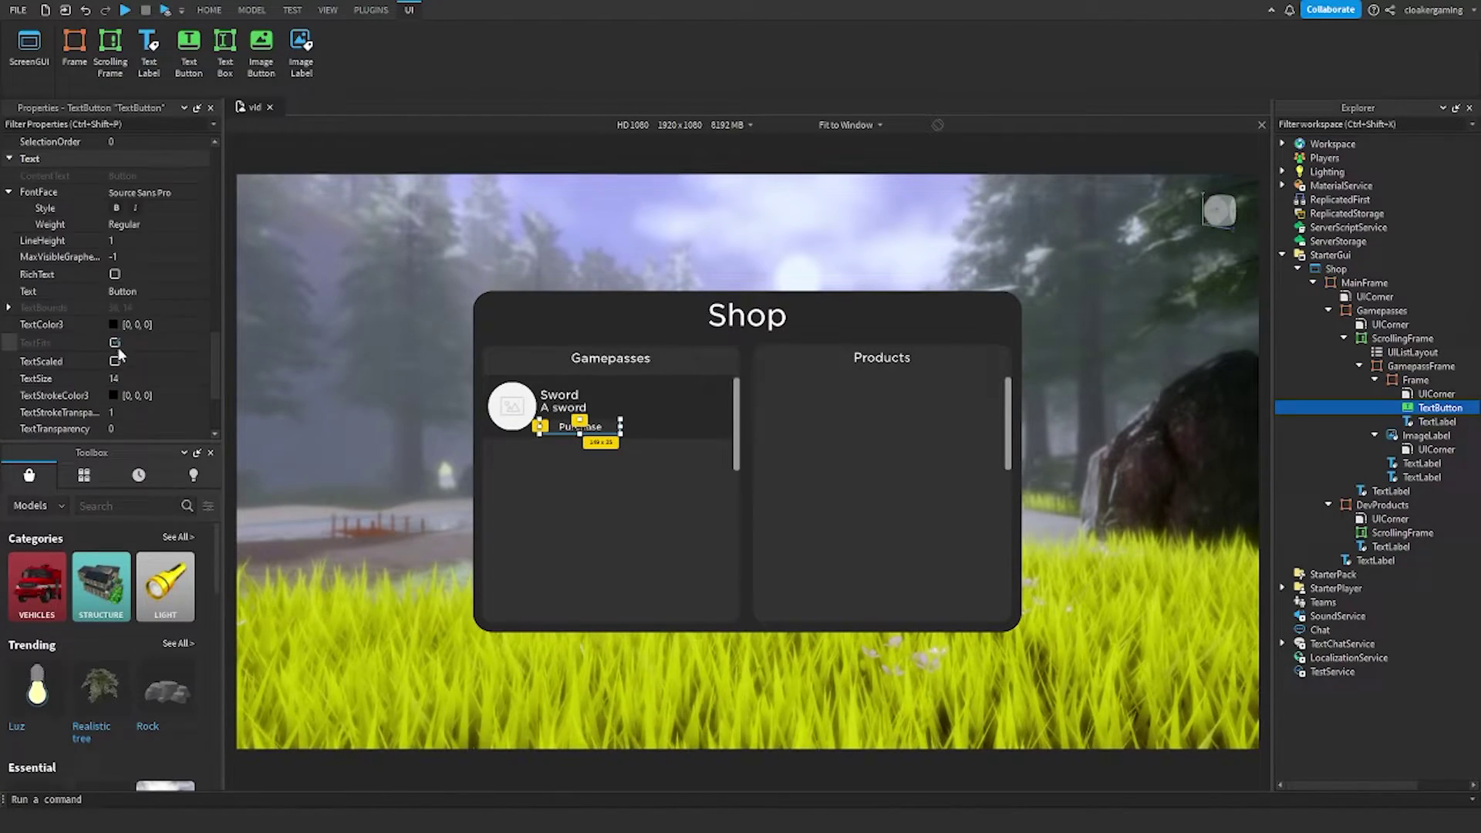
left_click(124, 292)
key("Return")
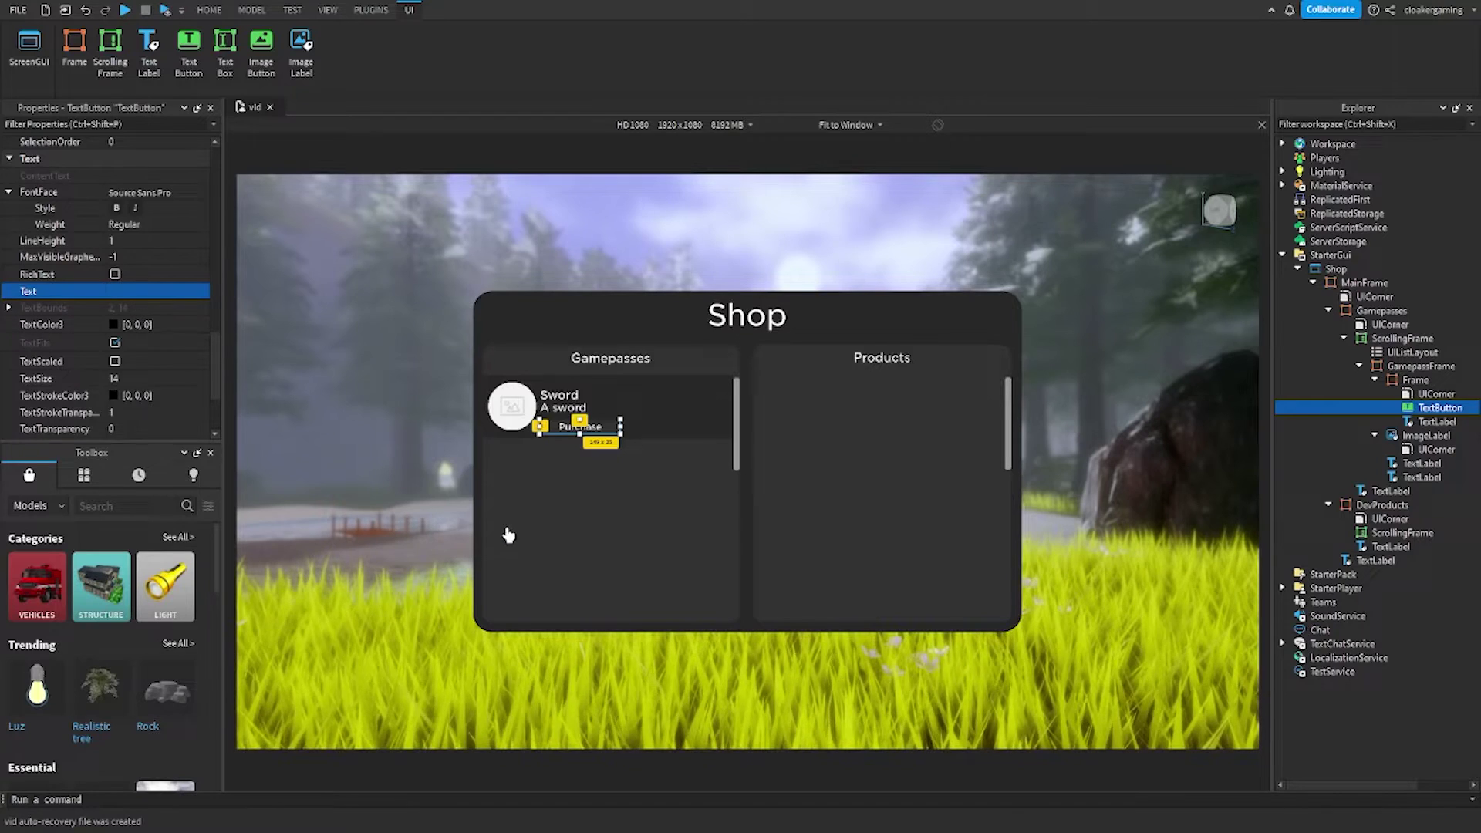
- Add a LocalScript to the purchase TextButton and clear its default code
left_click(428, 663)
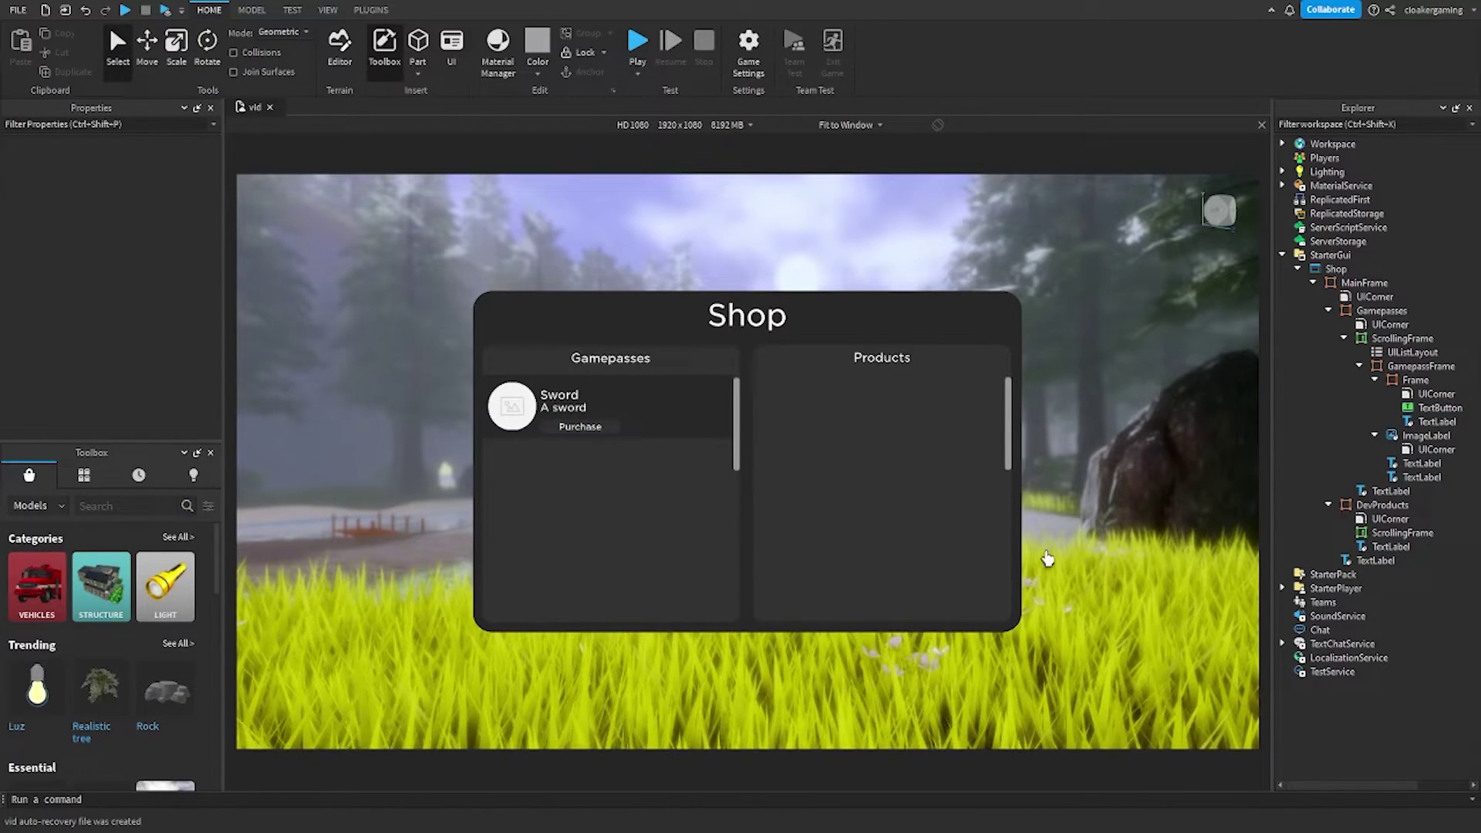
left_click(1470, 407)
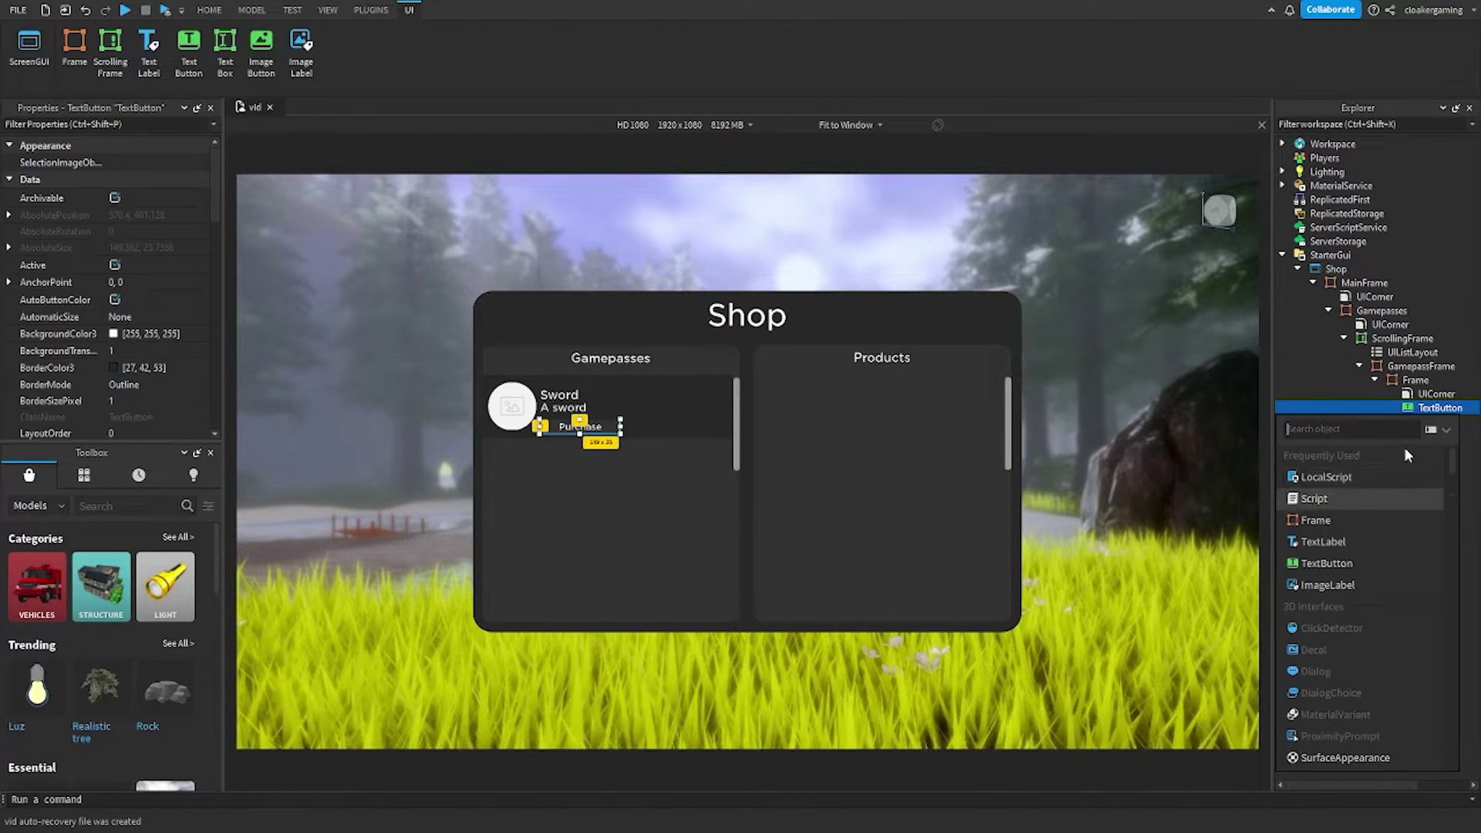
left_click(1313, 476)
key("ctrl+a")
- Declare a local variable gamepassid with the placeholder value 000 on the script's first line
type("locla g")
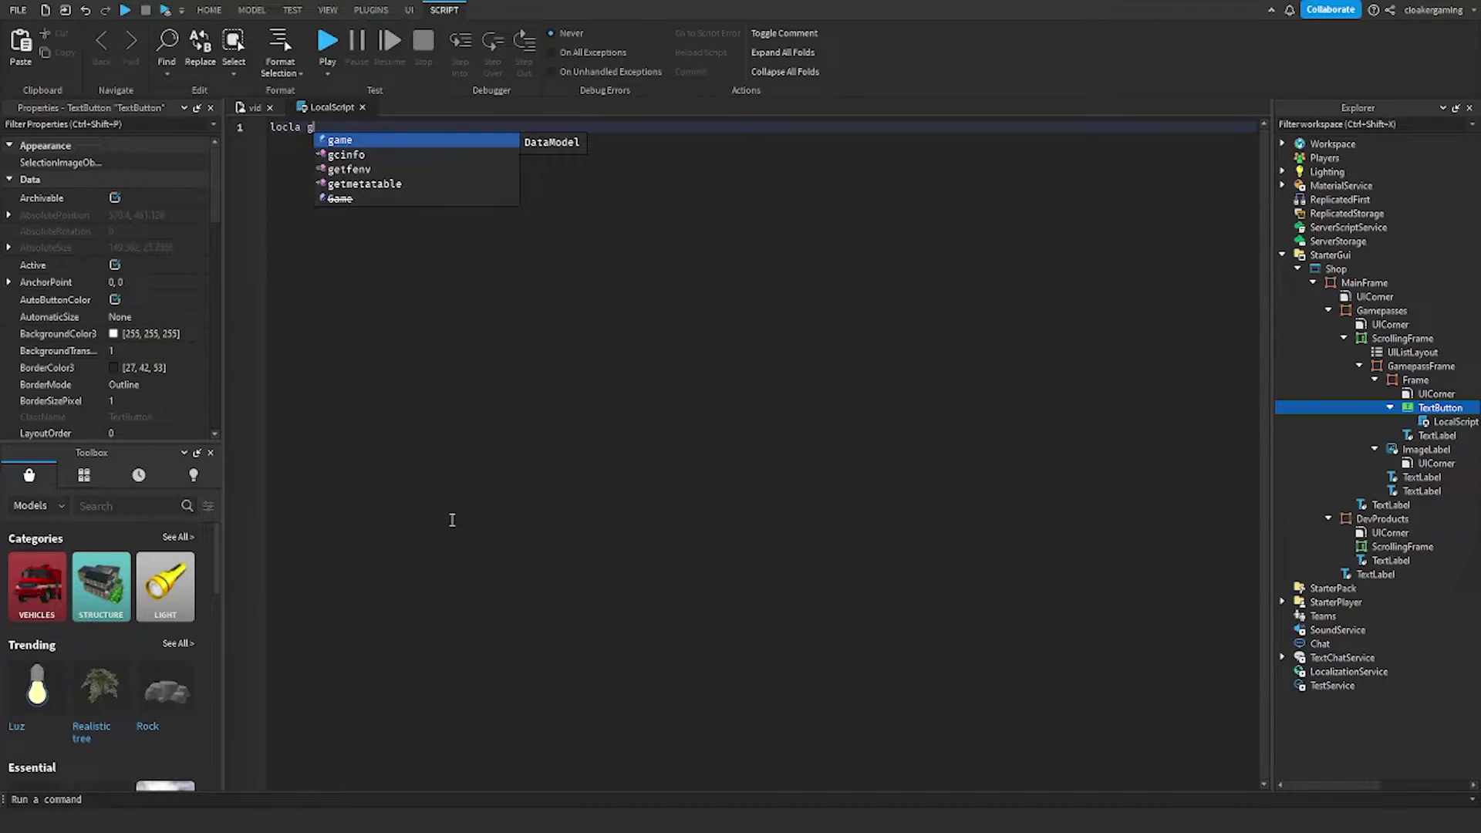
key("BackSpace")
key("BackSpace")
key("BackSpace")
key("BackSpace")
type("al g")
type("local")
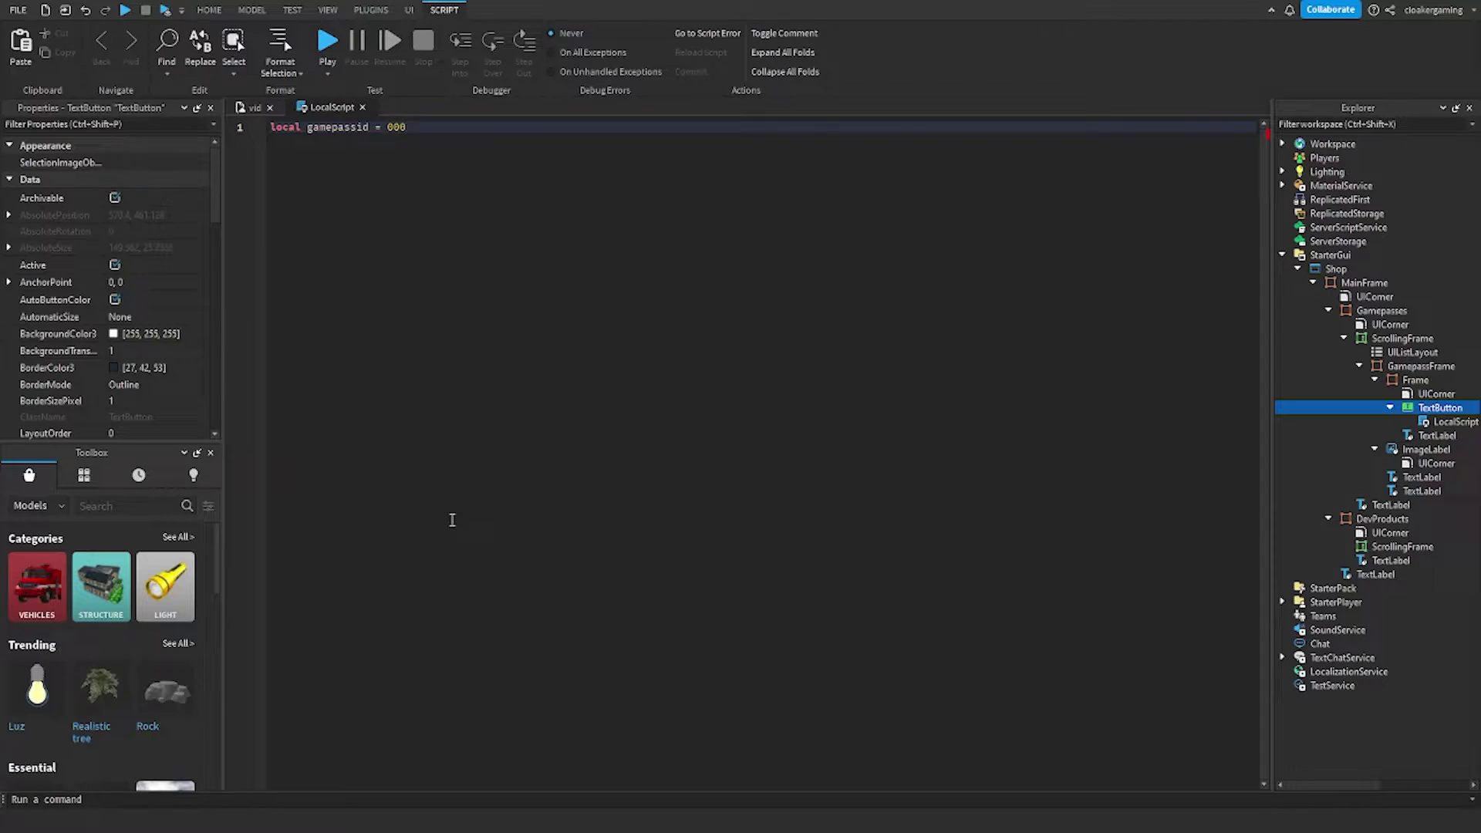
type(" gamepassid = 000")
key("Return")
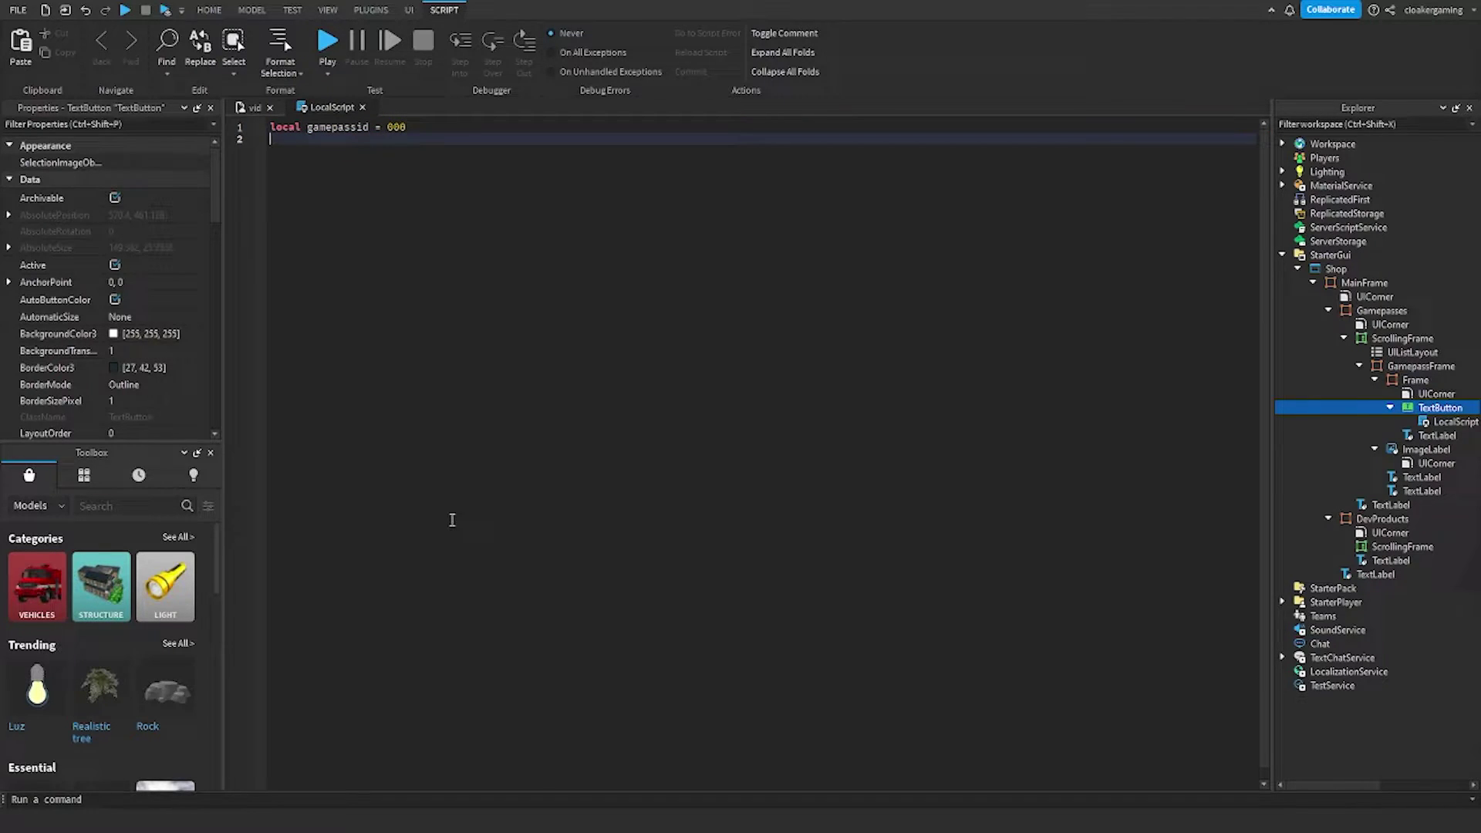
- Declare a local variable ms that gets the service with game:GetService("MarketplaceService")
type("local ms = game:GetService(\"W")
key("BackSpace")
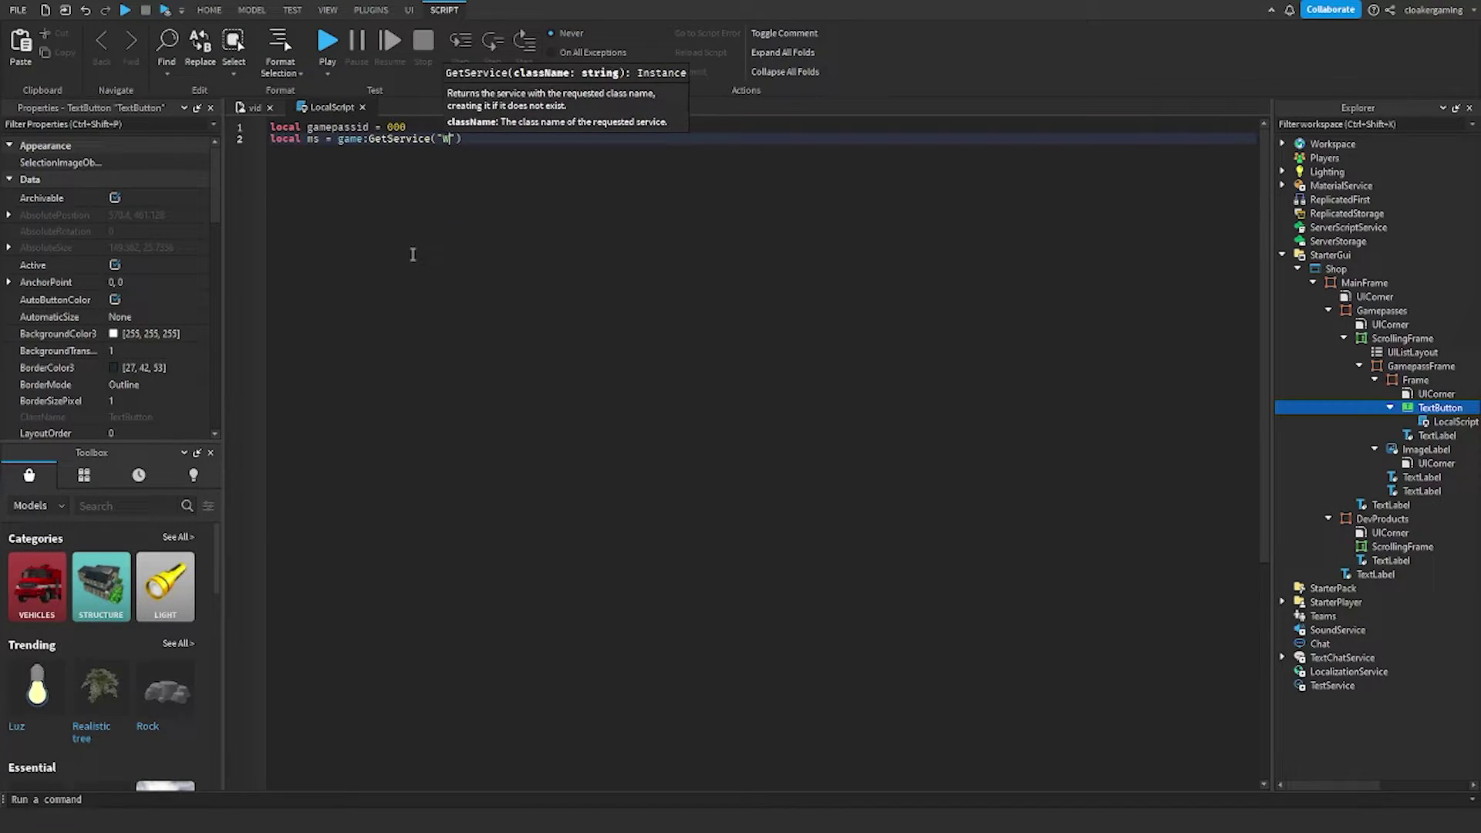
type("MarketplaceService")
key("Tab")
key("End")
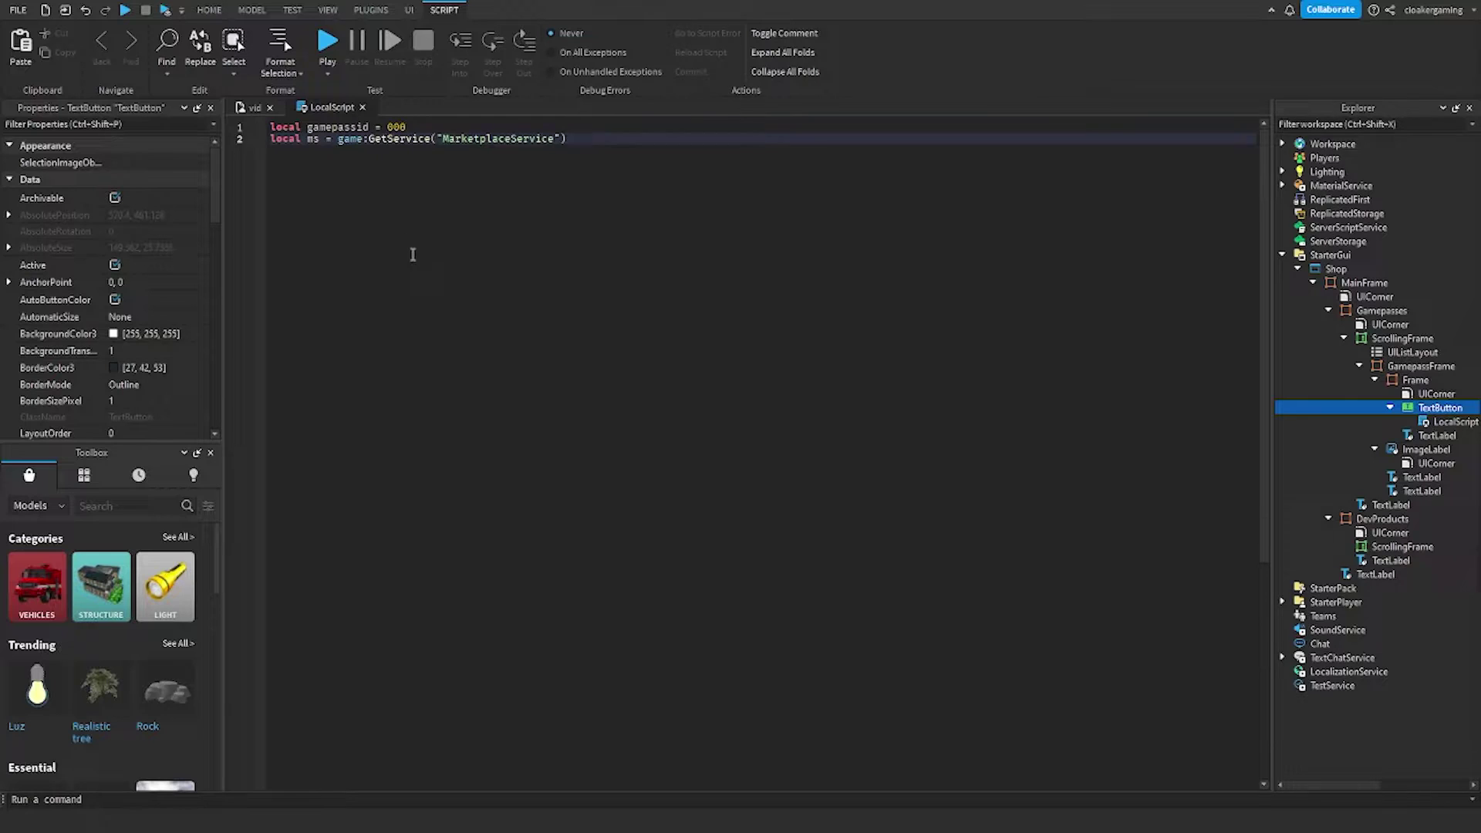
- Connect an anonymous function to script.Parent.MouseButton1Click, one blank line below the variables
key("Return")
key("Return")
type("script.Parent.MouseButton1Click:")
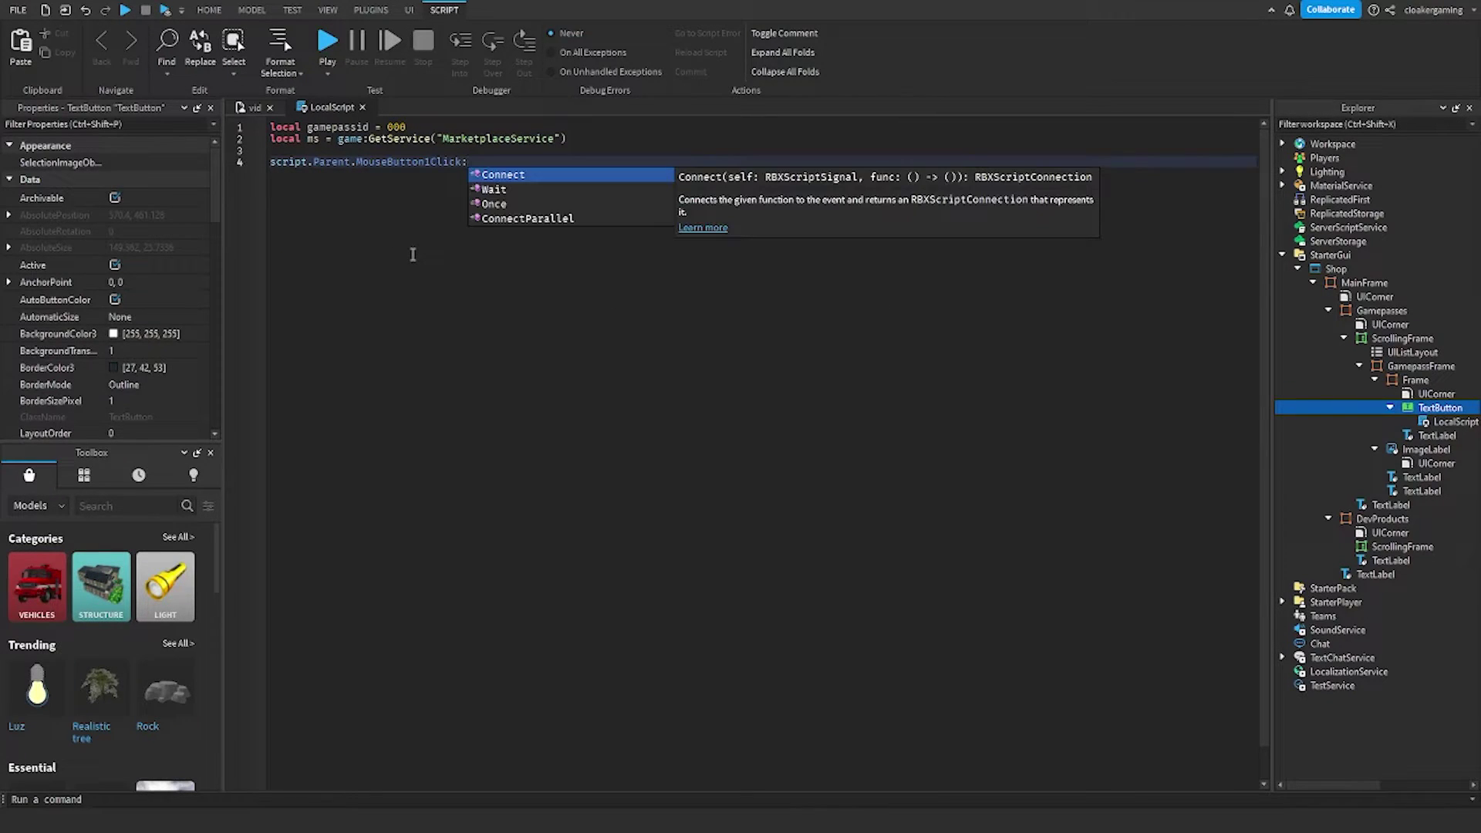
key("Tab")
type("(")
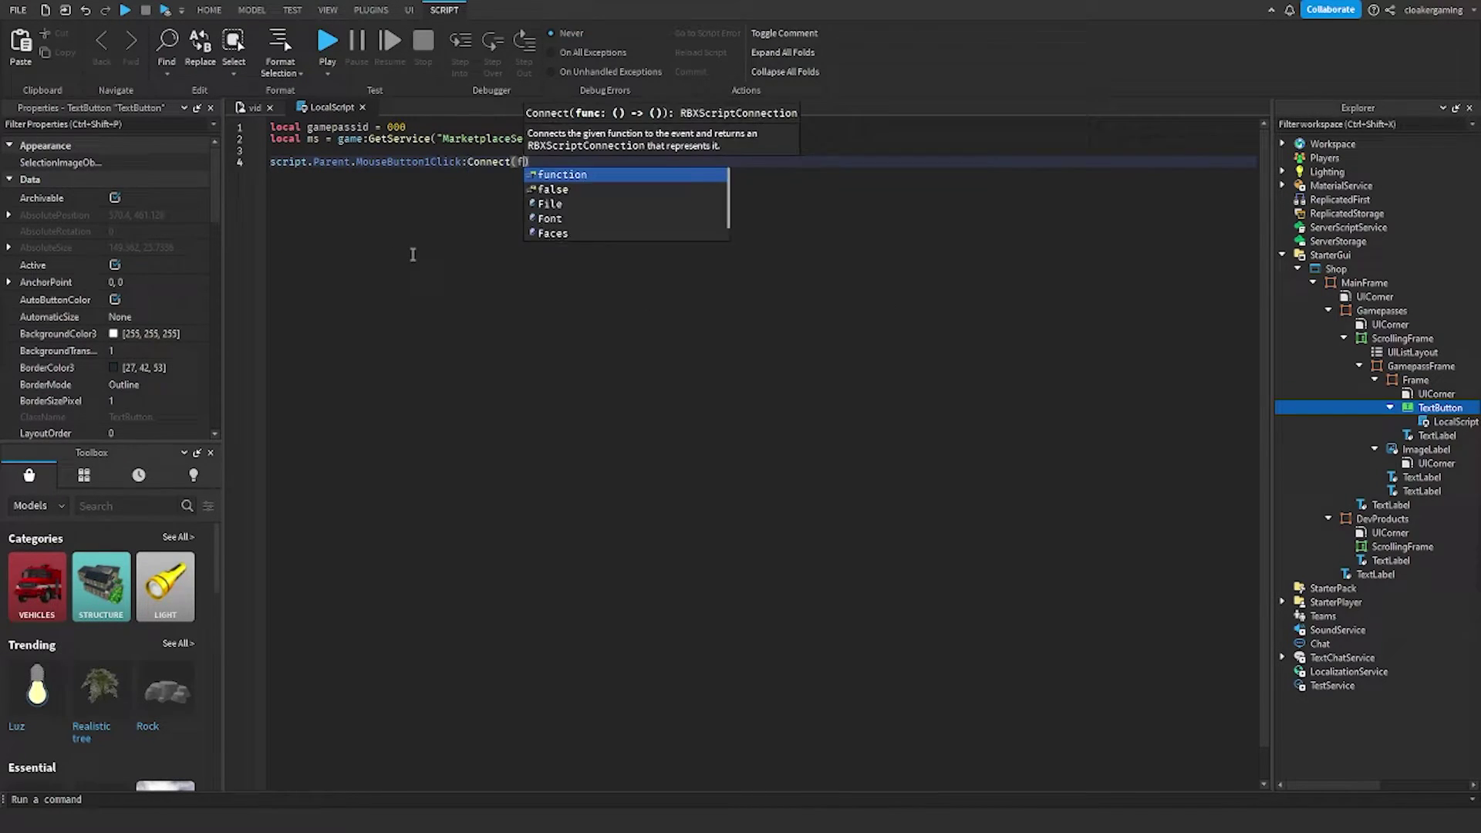
type("function")
key("Tab")
- Call ms:PromptGamePassPurchase(game.Players.LocalPlayer, gamepassid) inside the function and close the script
type("ms:pr")
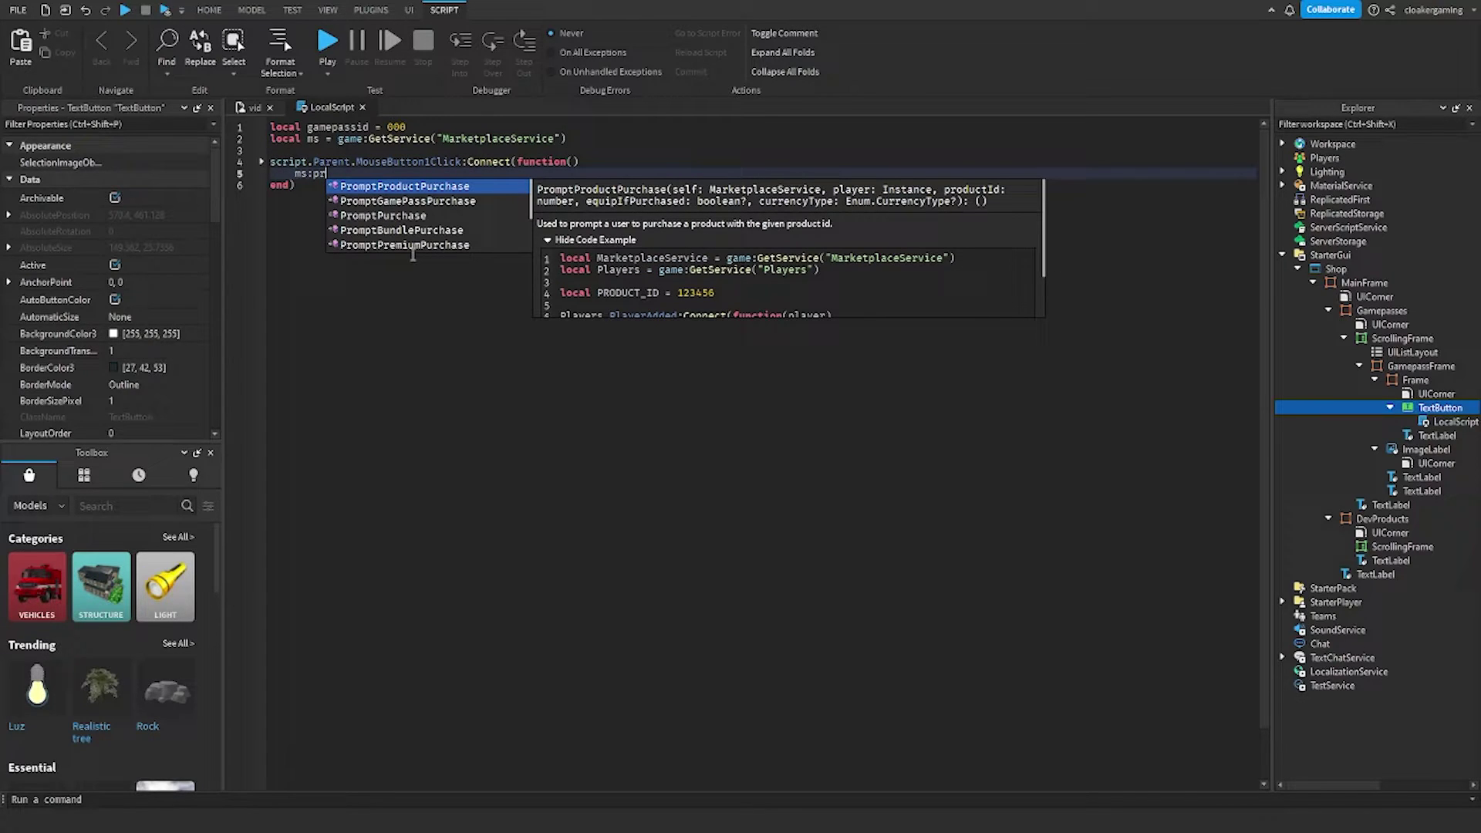
key("Down")
key("Tab")
type("(")
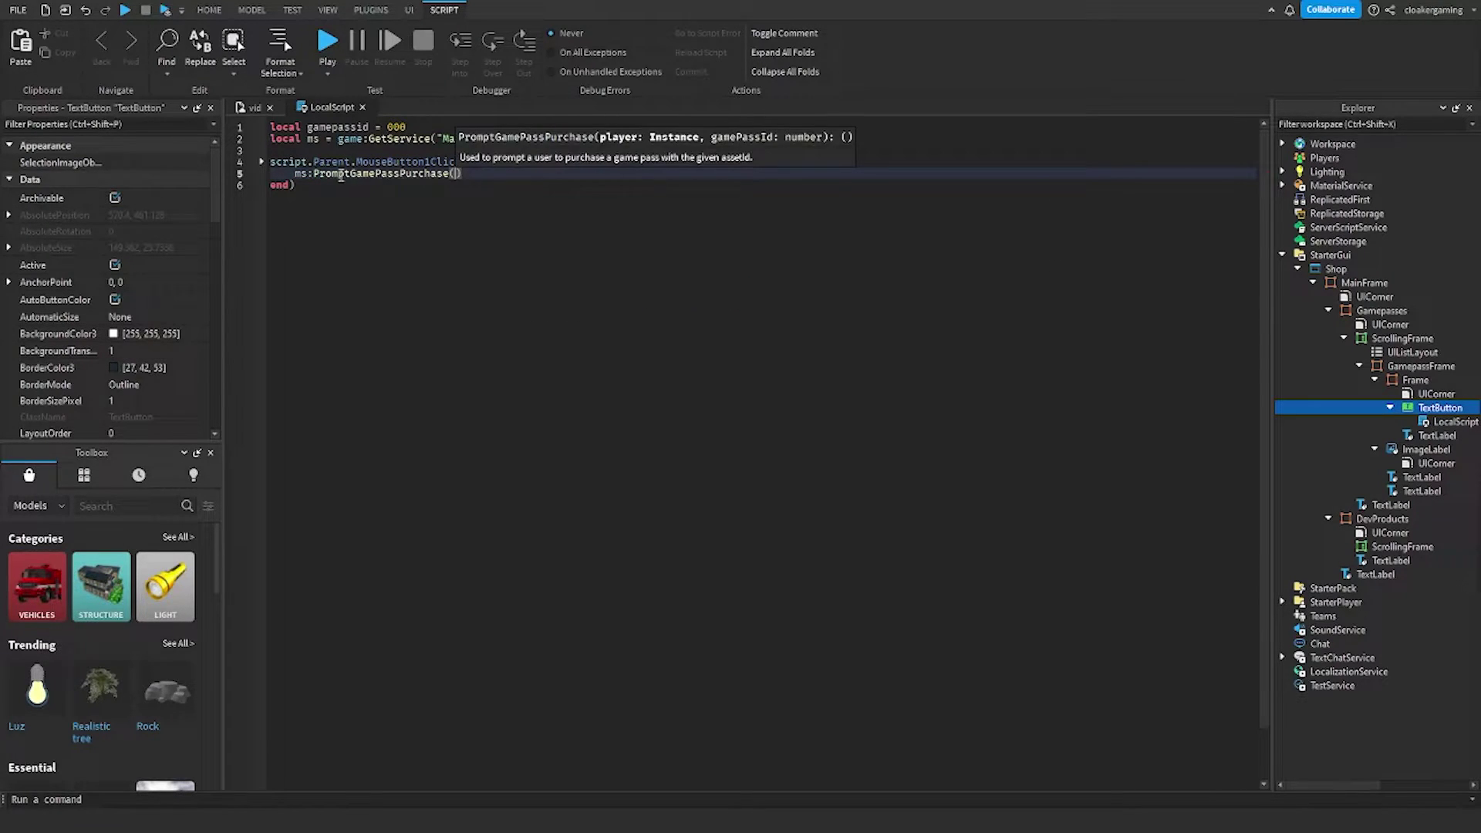
type("game.pl")
key("Tab")
type(".lo")
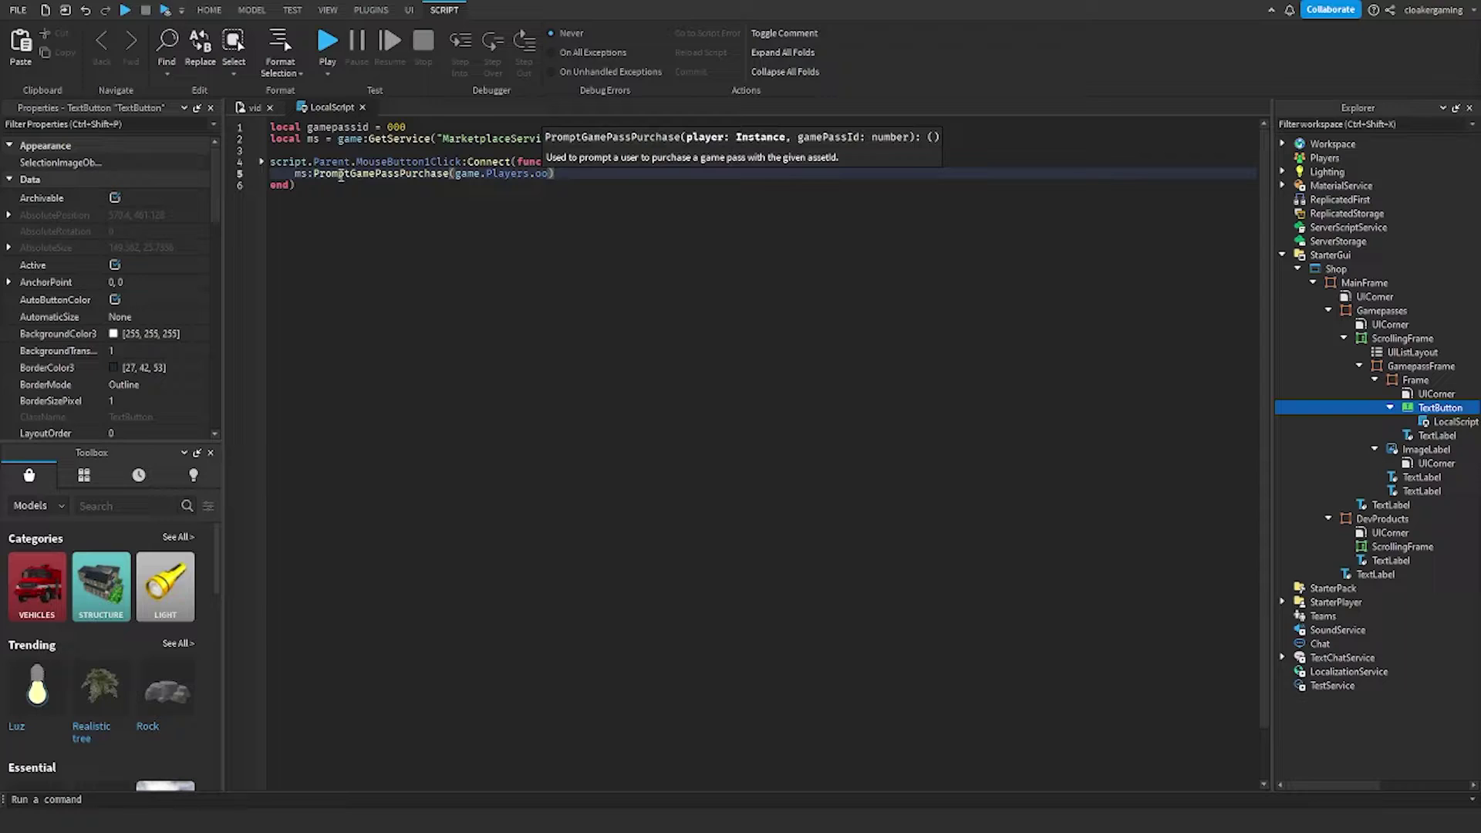
key("Tab")
type(", ga")
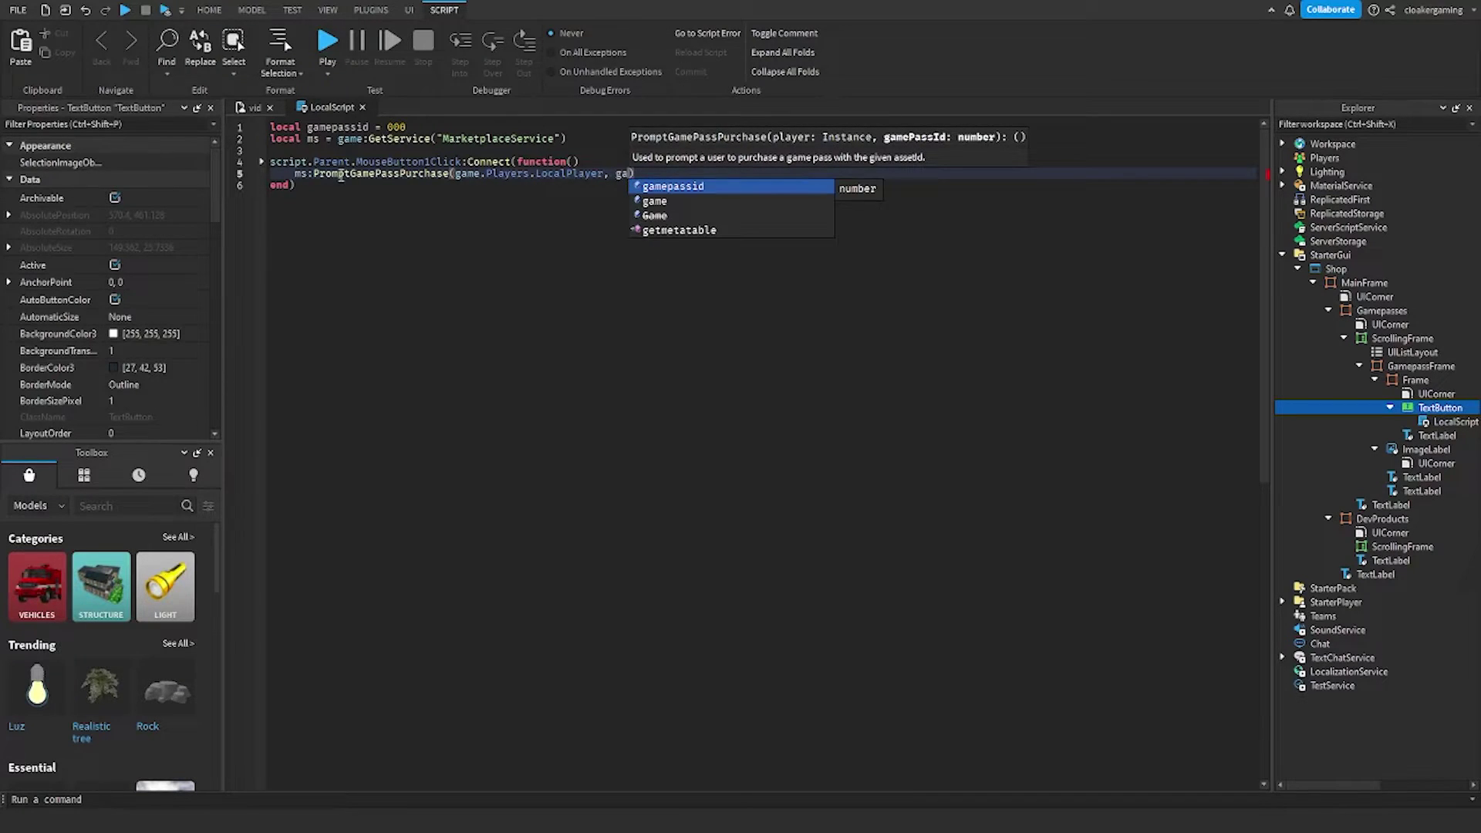
key("Tab")
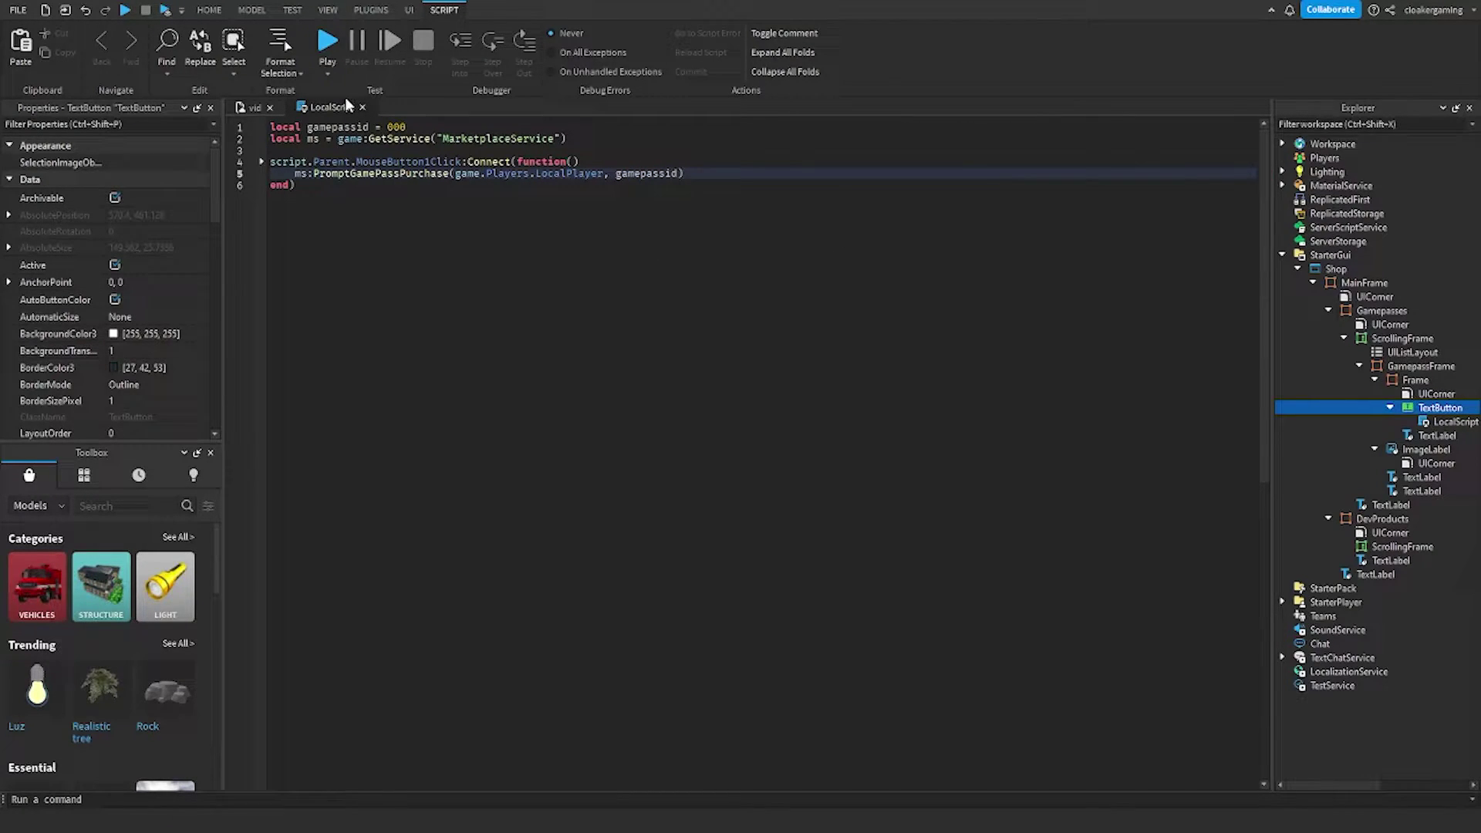
left_click(362, 108)
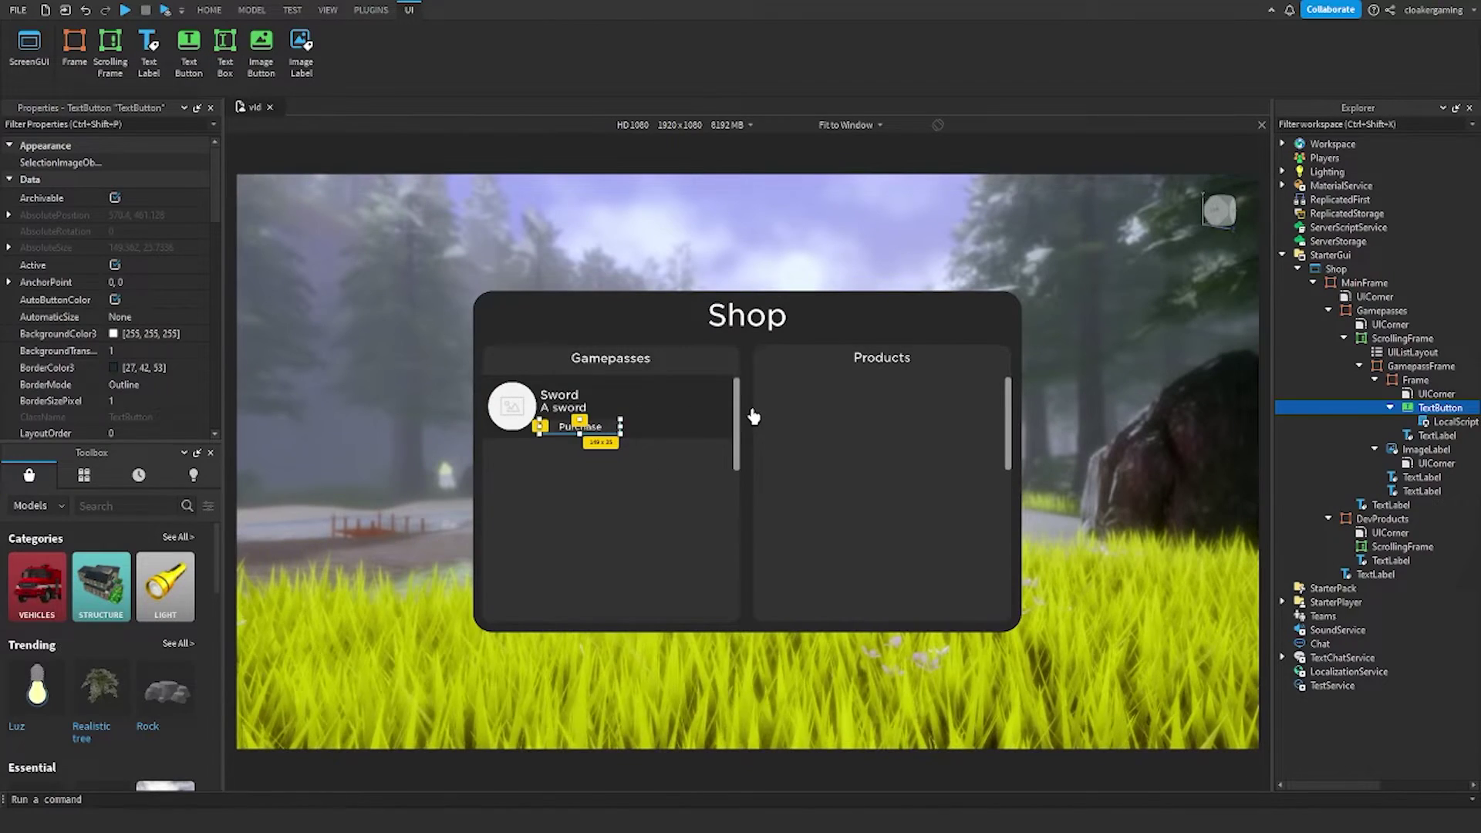
- Duplicate GamepassFrame and move the copy into the ScrollingFrame of DevProducts
left_click(1382, 379)
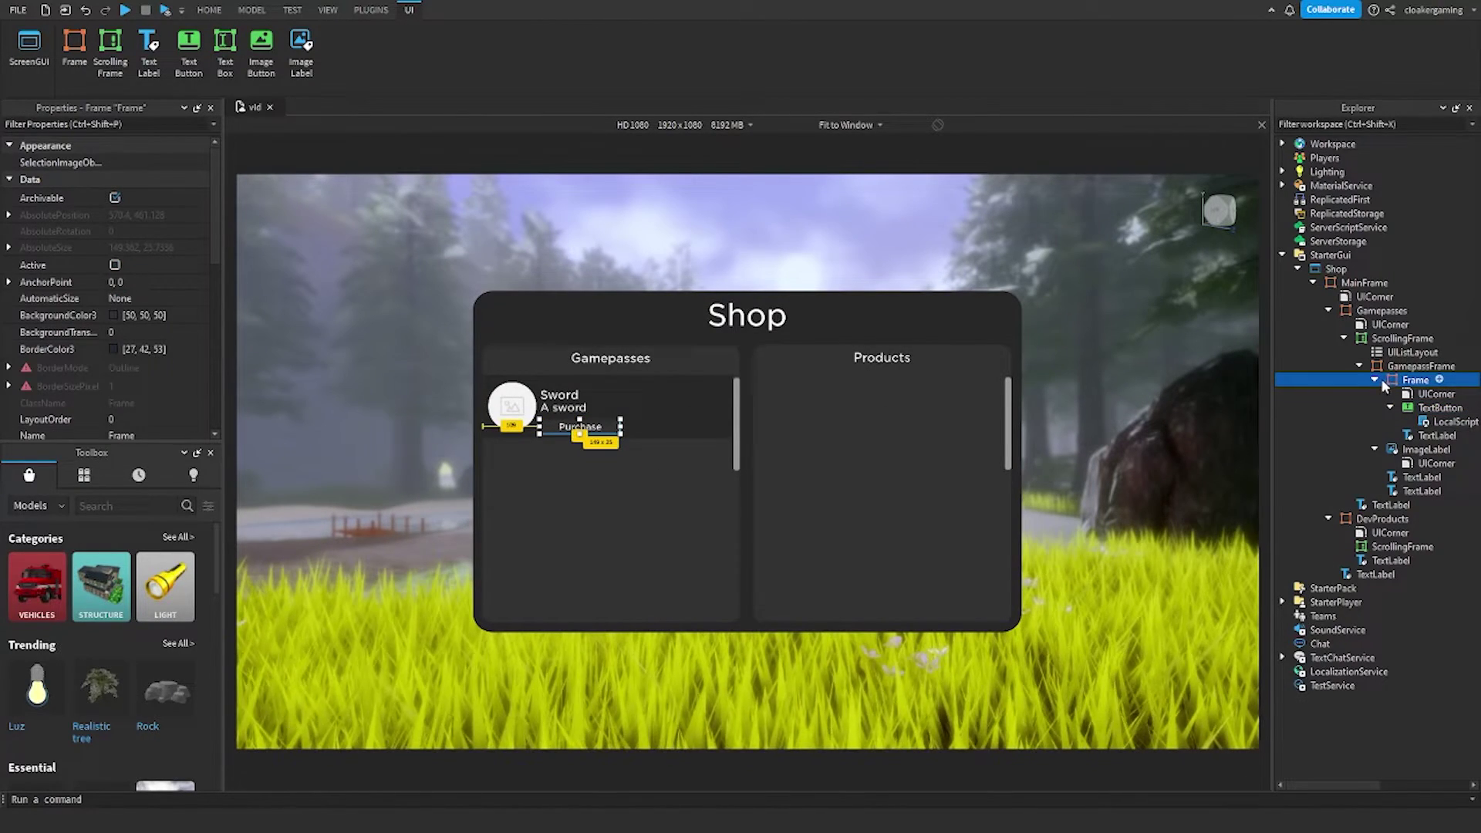
left_click(1401, 367)
key("ctrl+d")
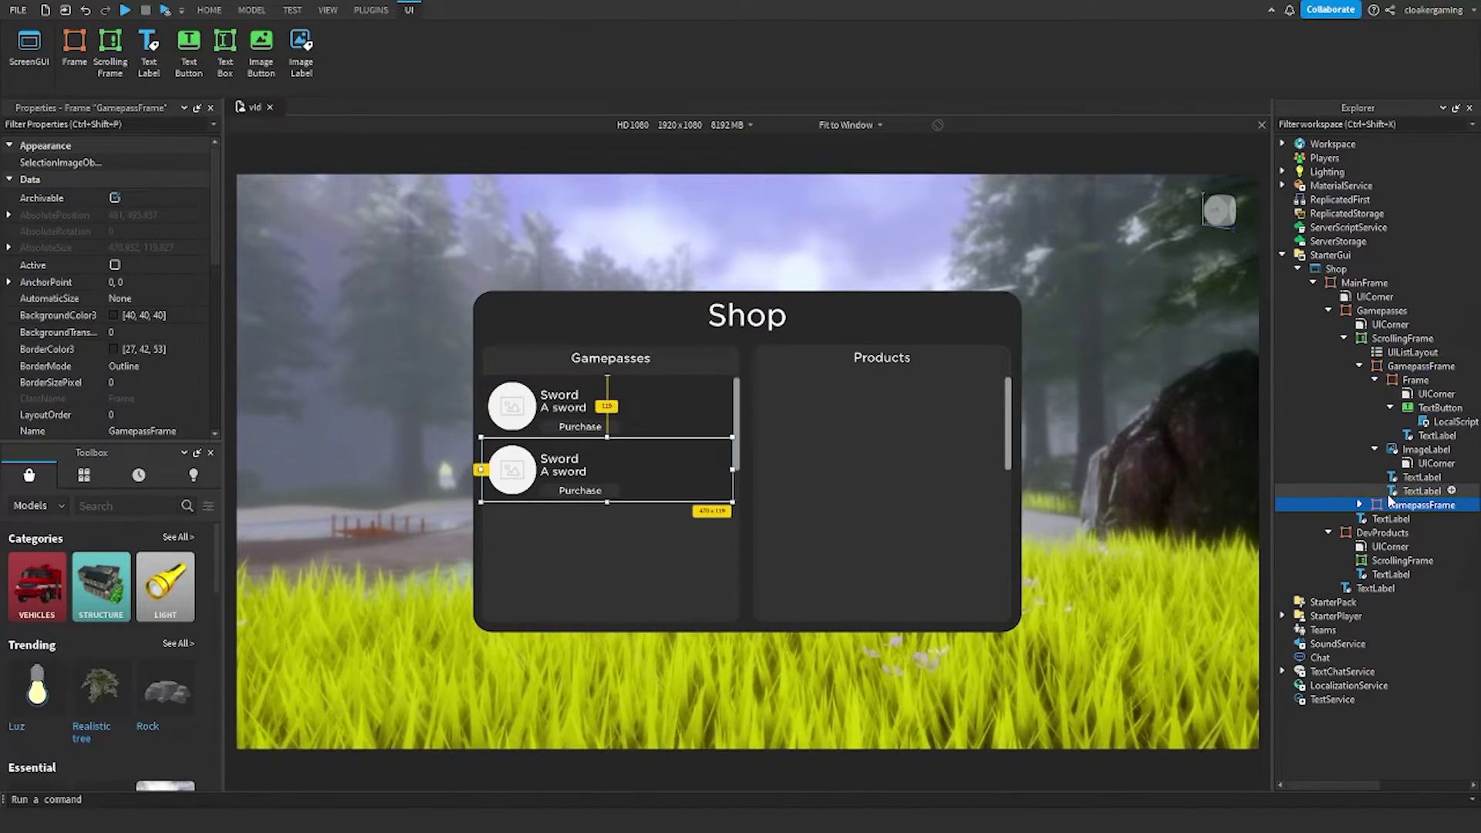
left_click_drag(1389, 500, 1374, 549)
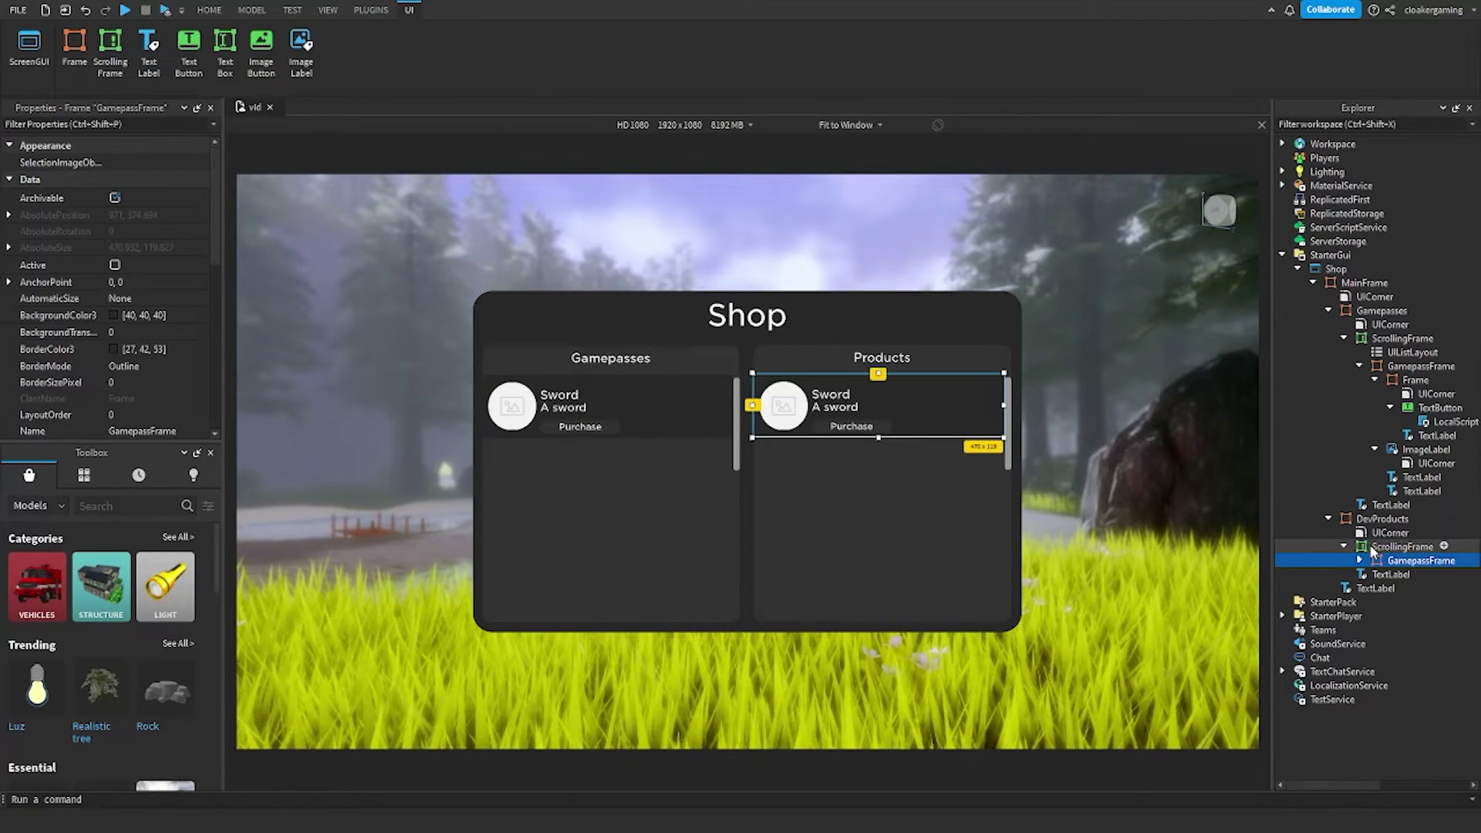
- Duplicate the Gamepasses UIListLayout and move the copy into the ScrollingFrame of DevProducts
left_click(1412, 352)
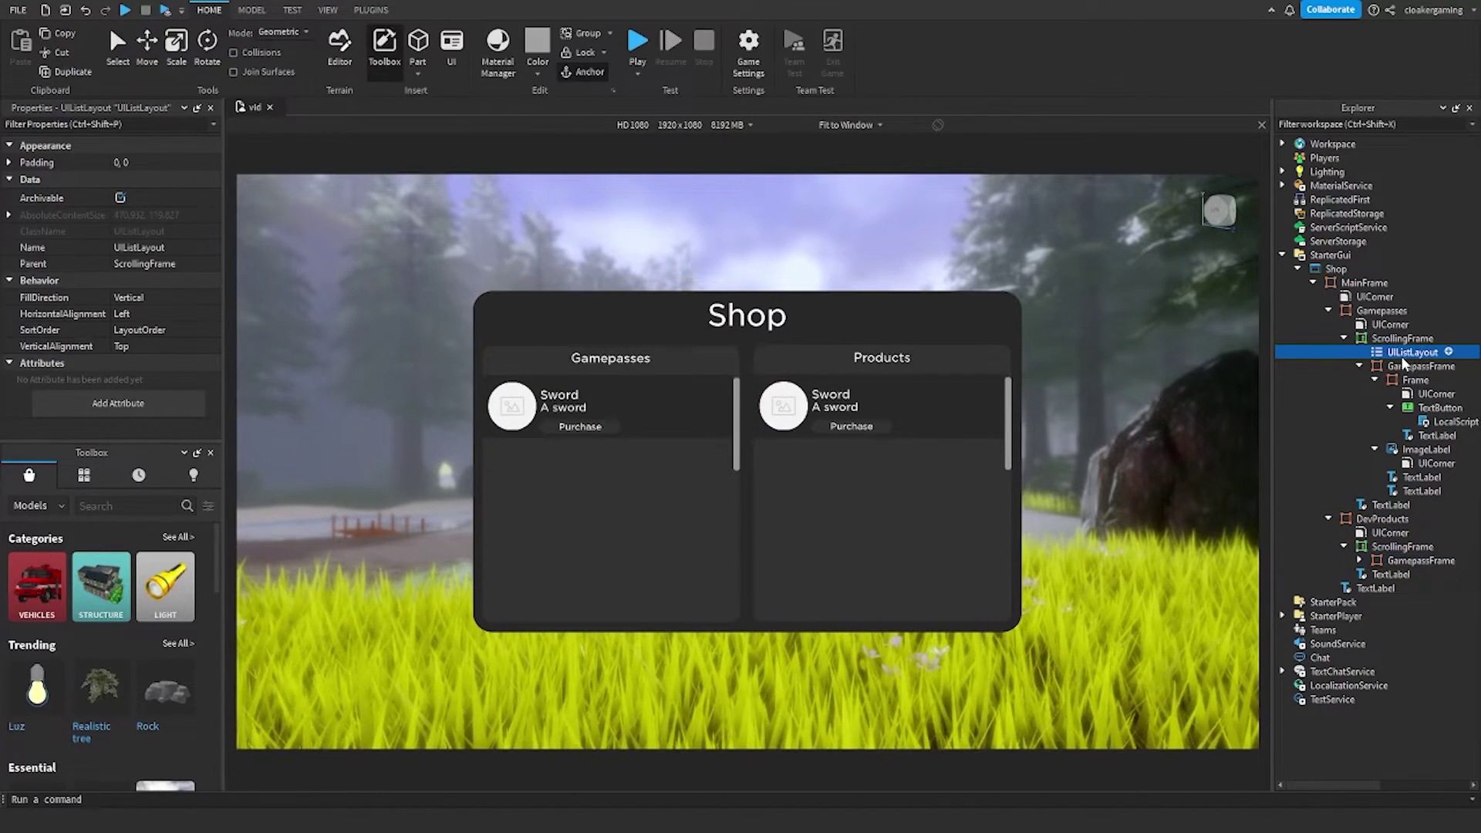
key("ctrl+d")
left_click_drag(1412, 365, 1411, 563)
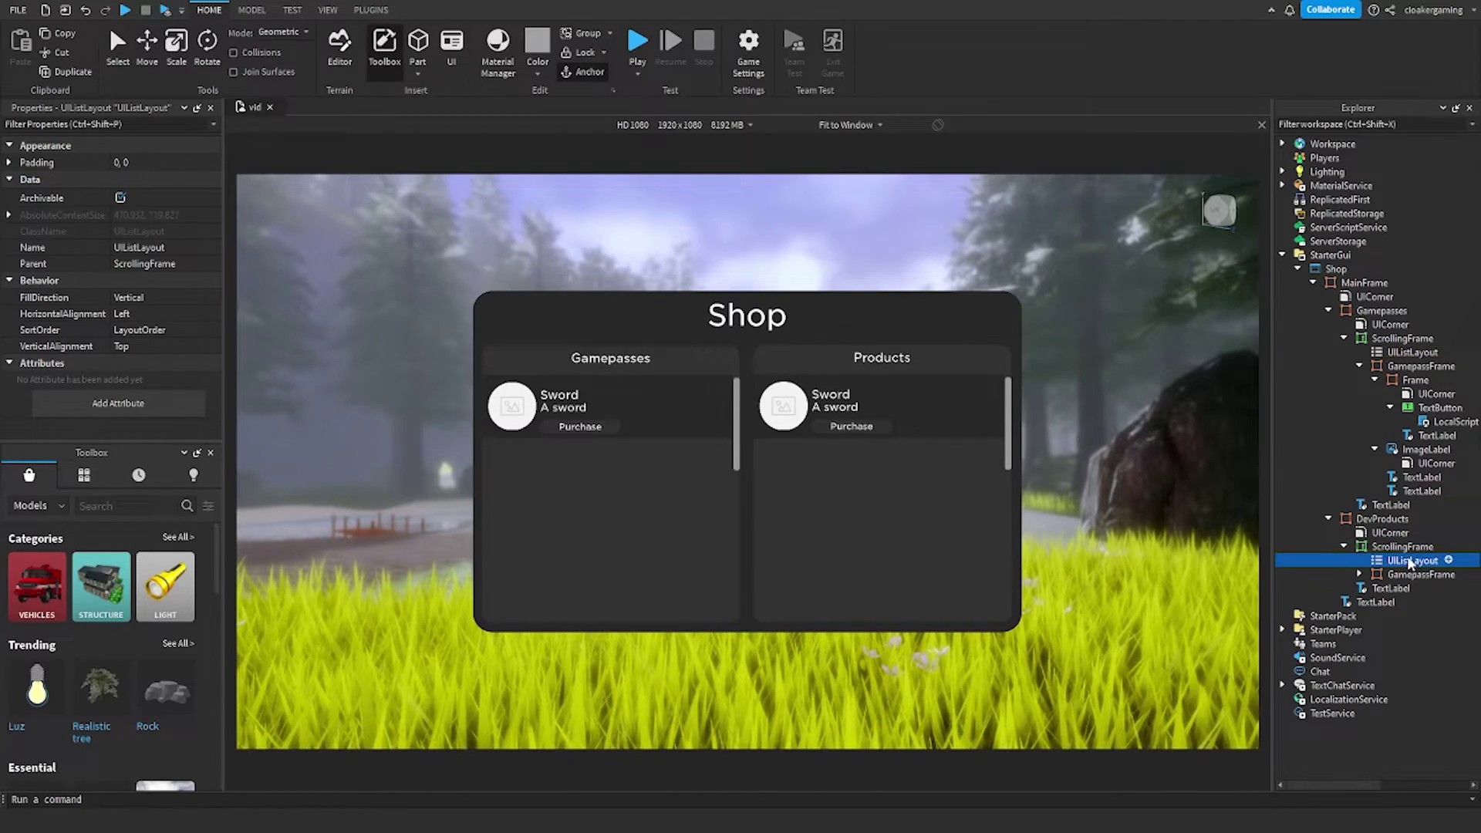
- Rename the GamepassFrame copy under DevProducts as ProductFrame
double_click(1423, 575)
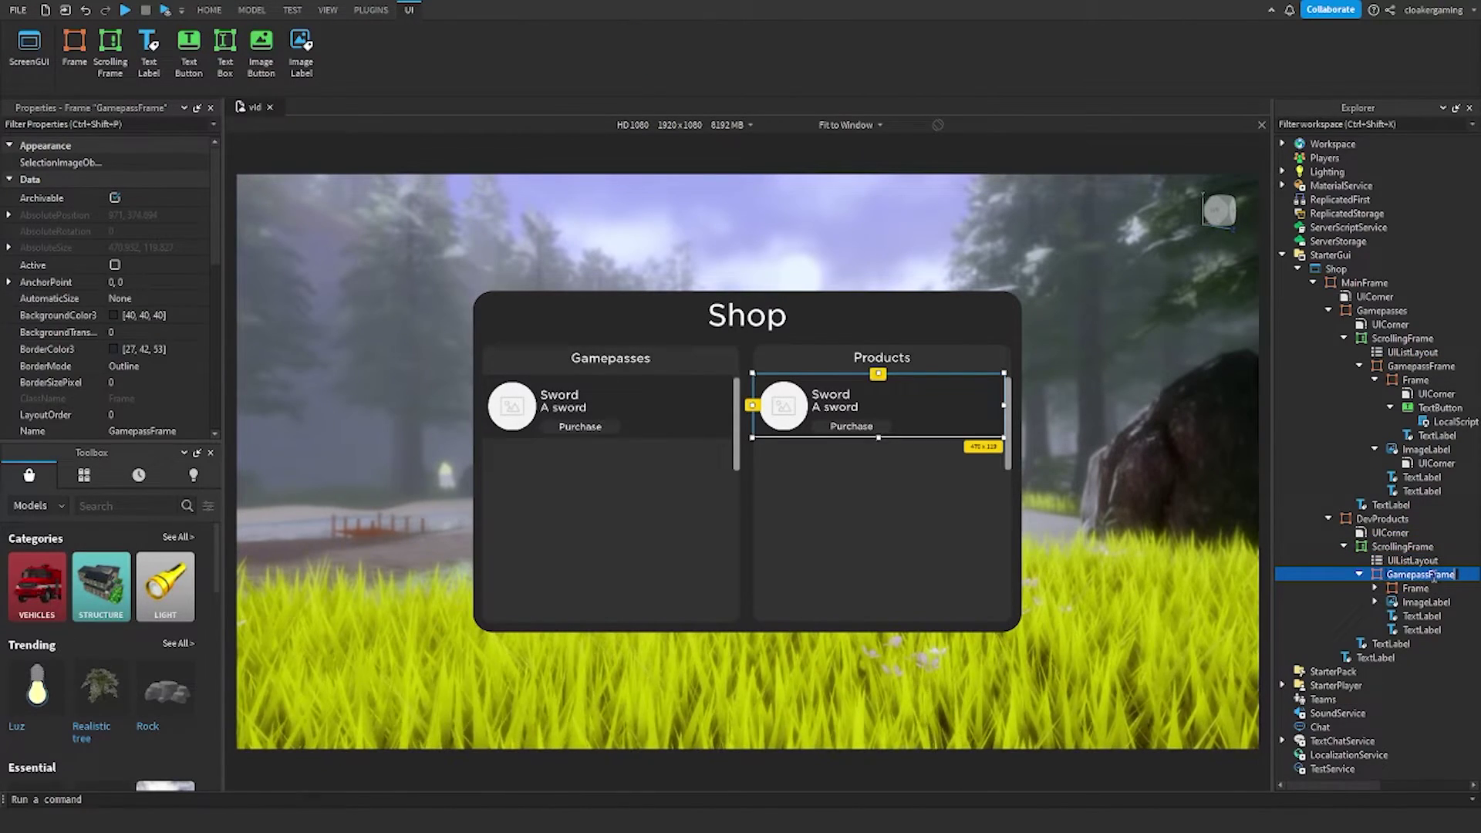
type("ProductFrame")
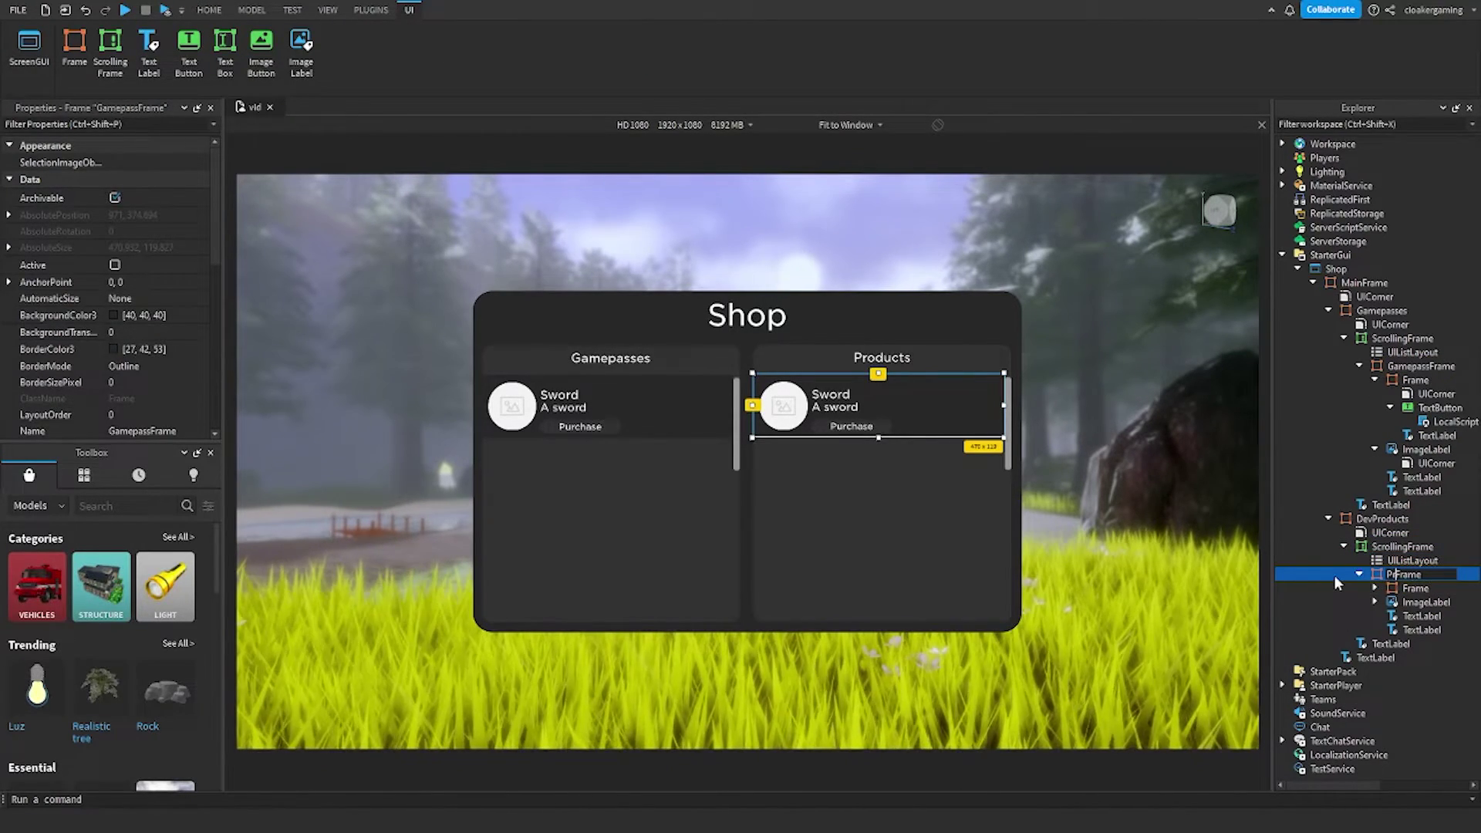
key("Return")
- Change the purchase call in ProductFrame's TextButton LocalScript to PromptProductPurchase
left_click(1376, 588)
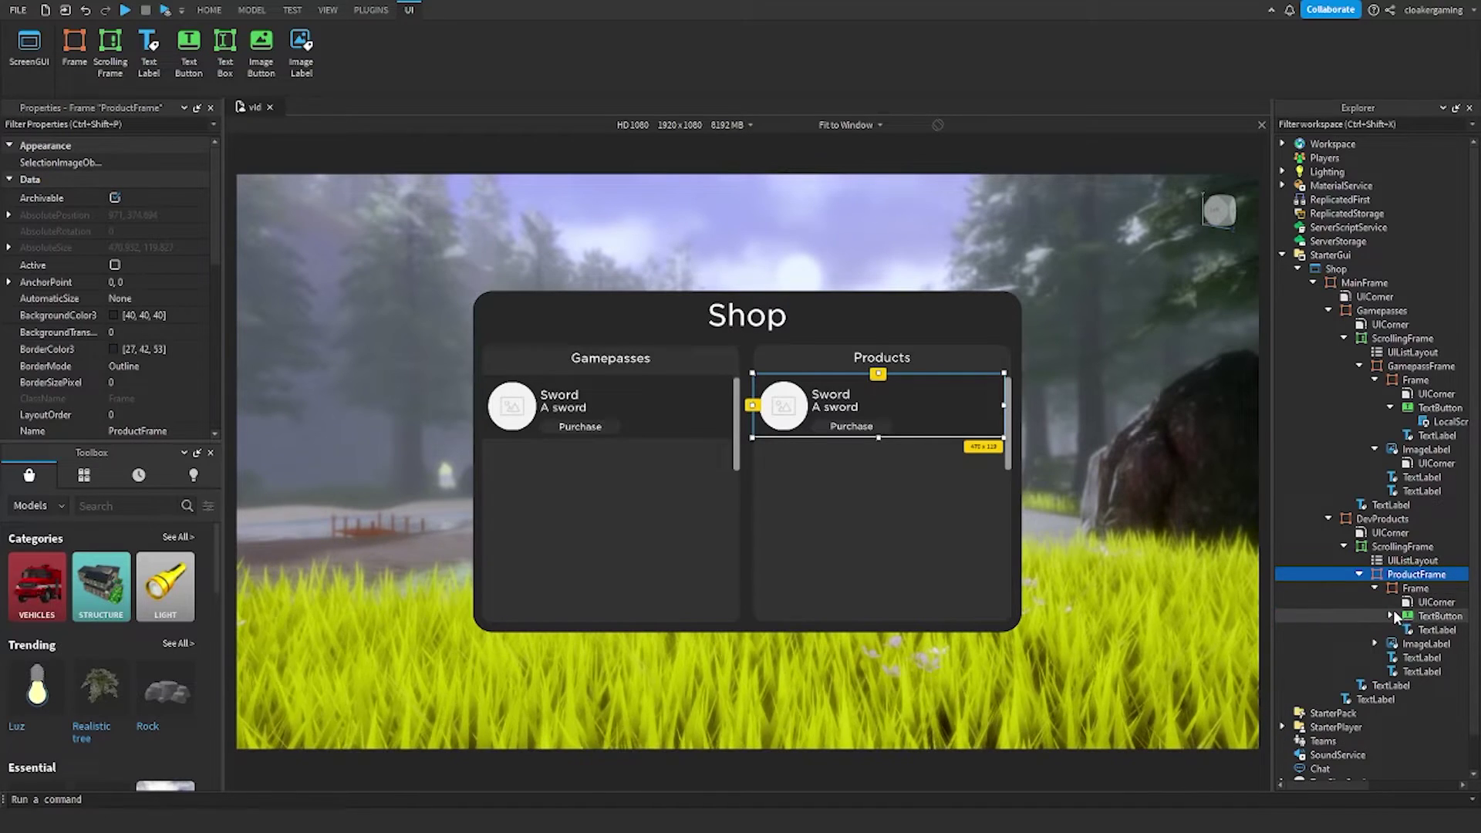
left_click(1391, 615)
double_click(1448, 630)
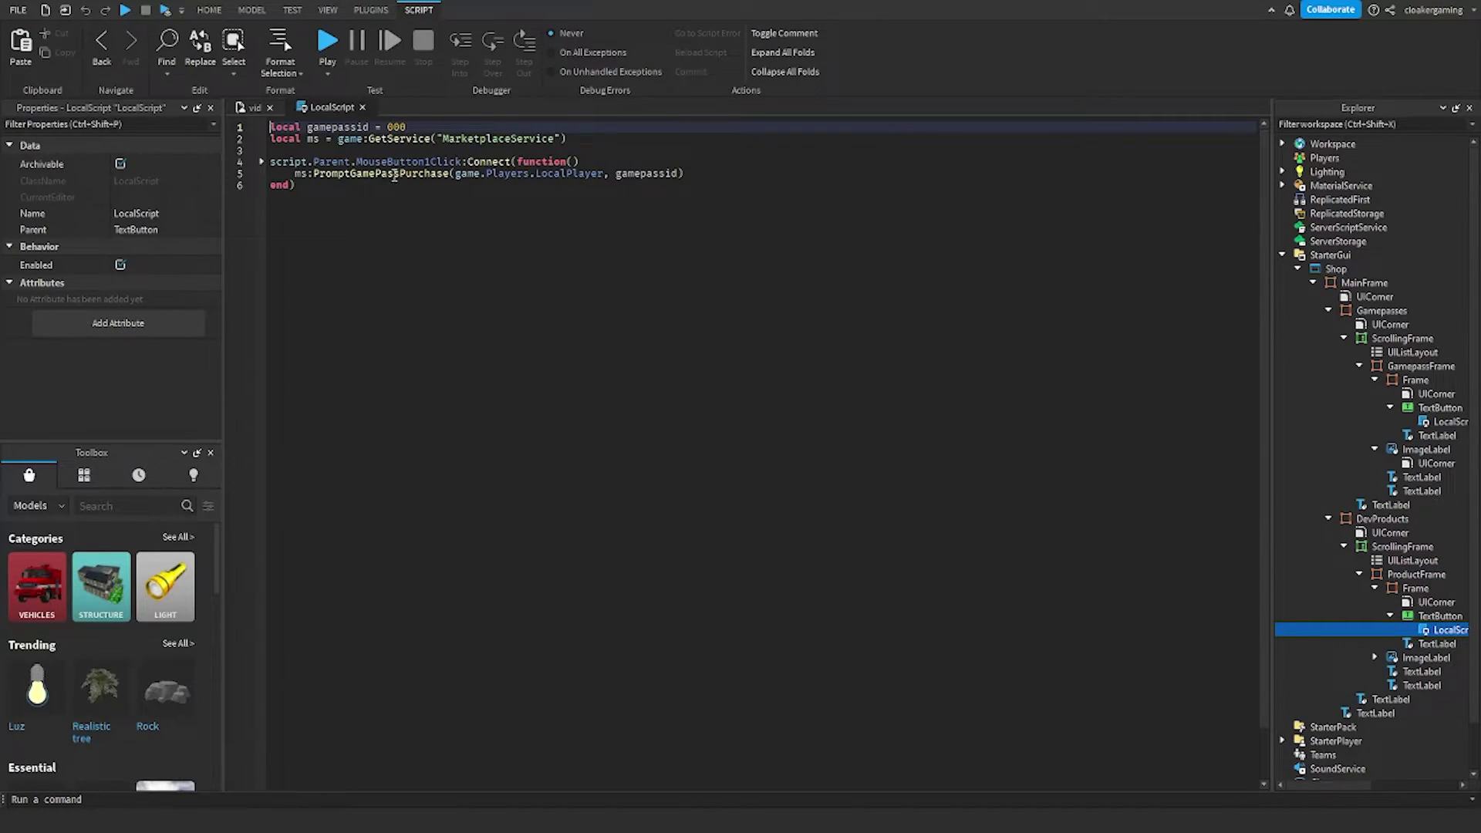
left_click_drag(398, 174, 351, 174)
type("Product")
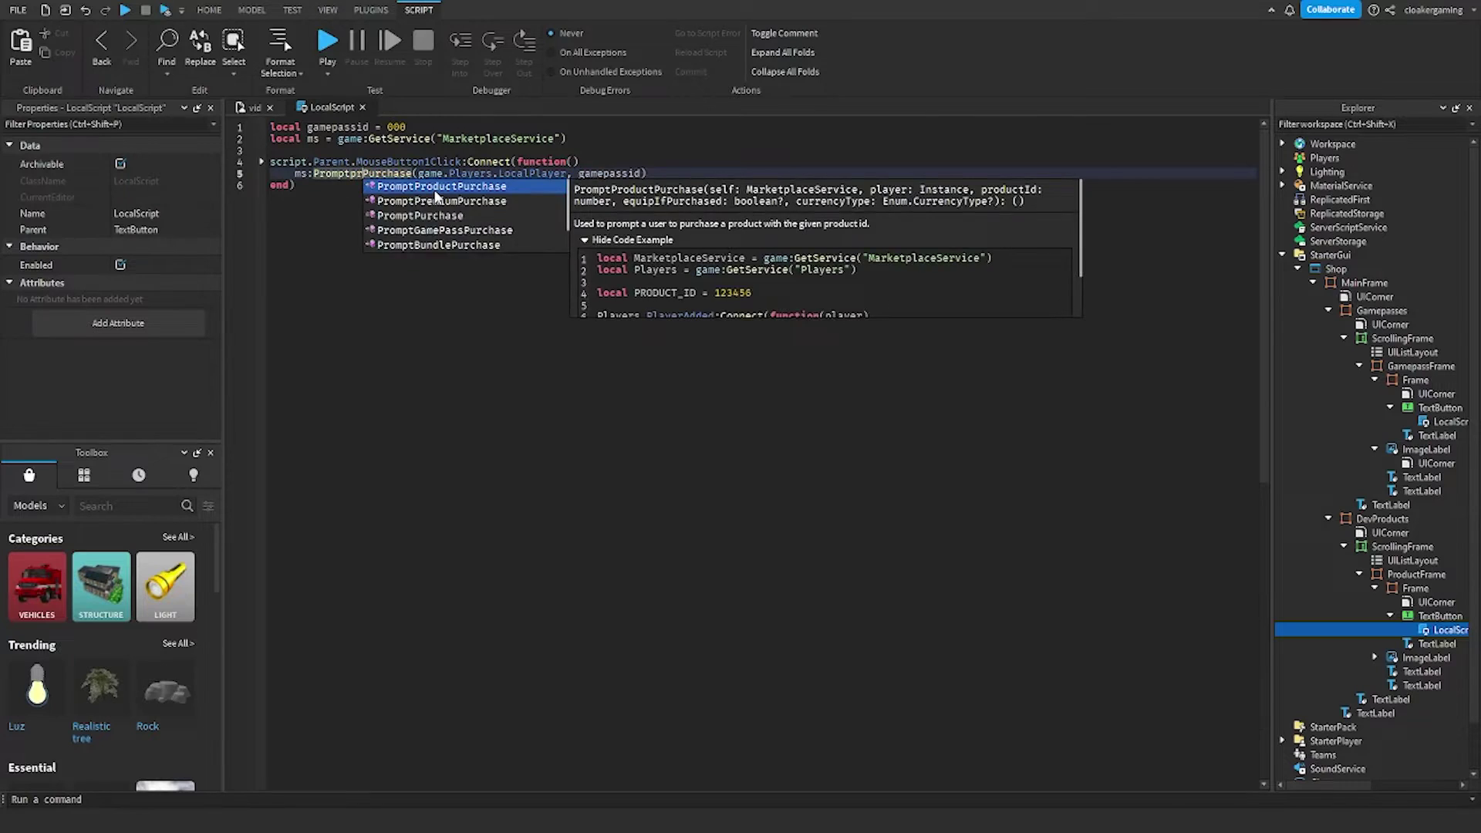
left_click(253, 107)
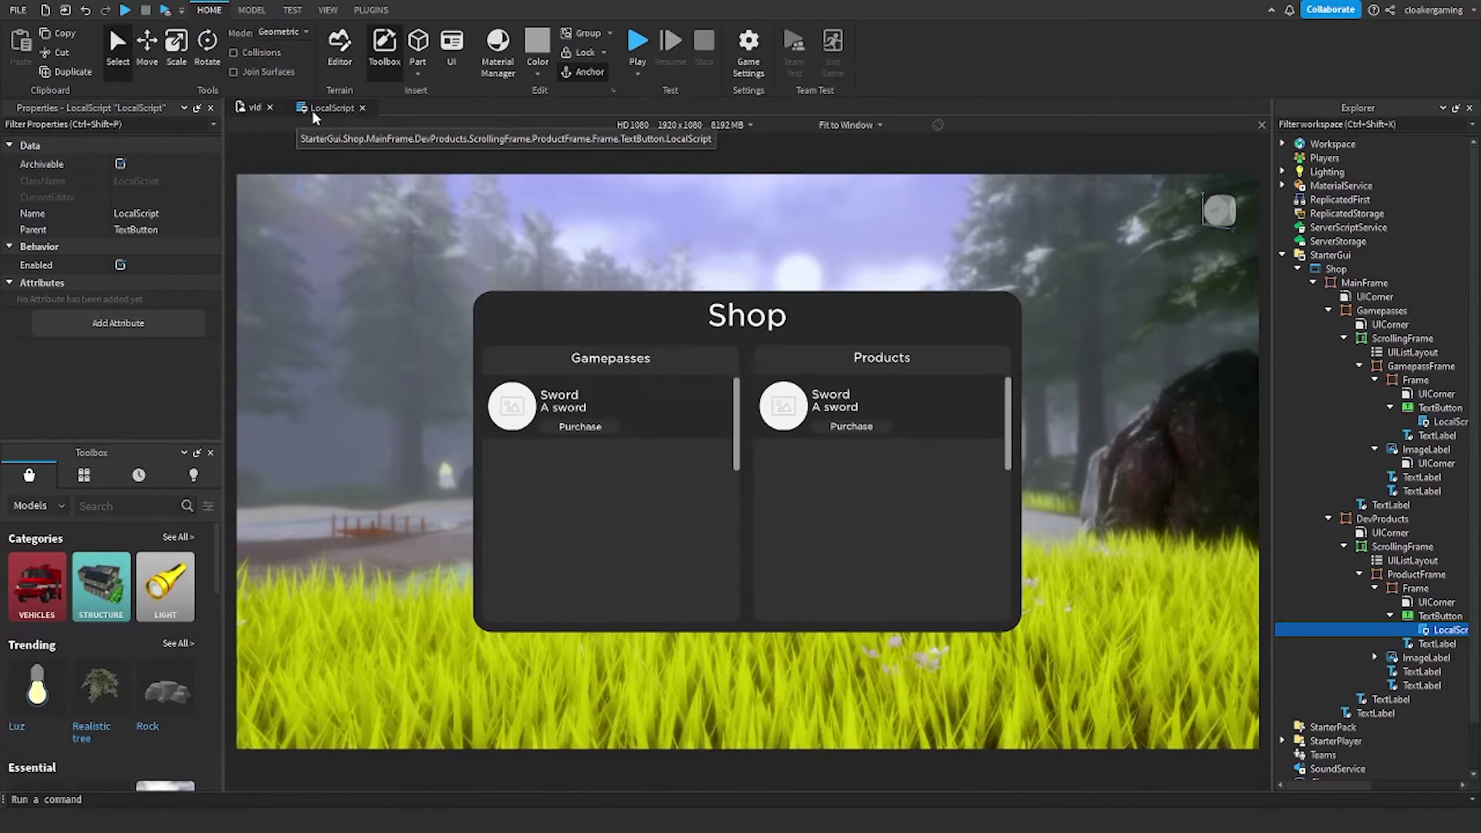
left_click(327, 107)
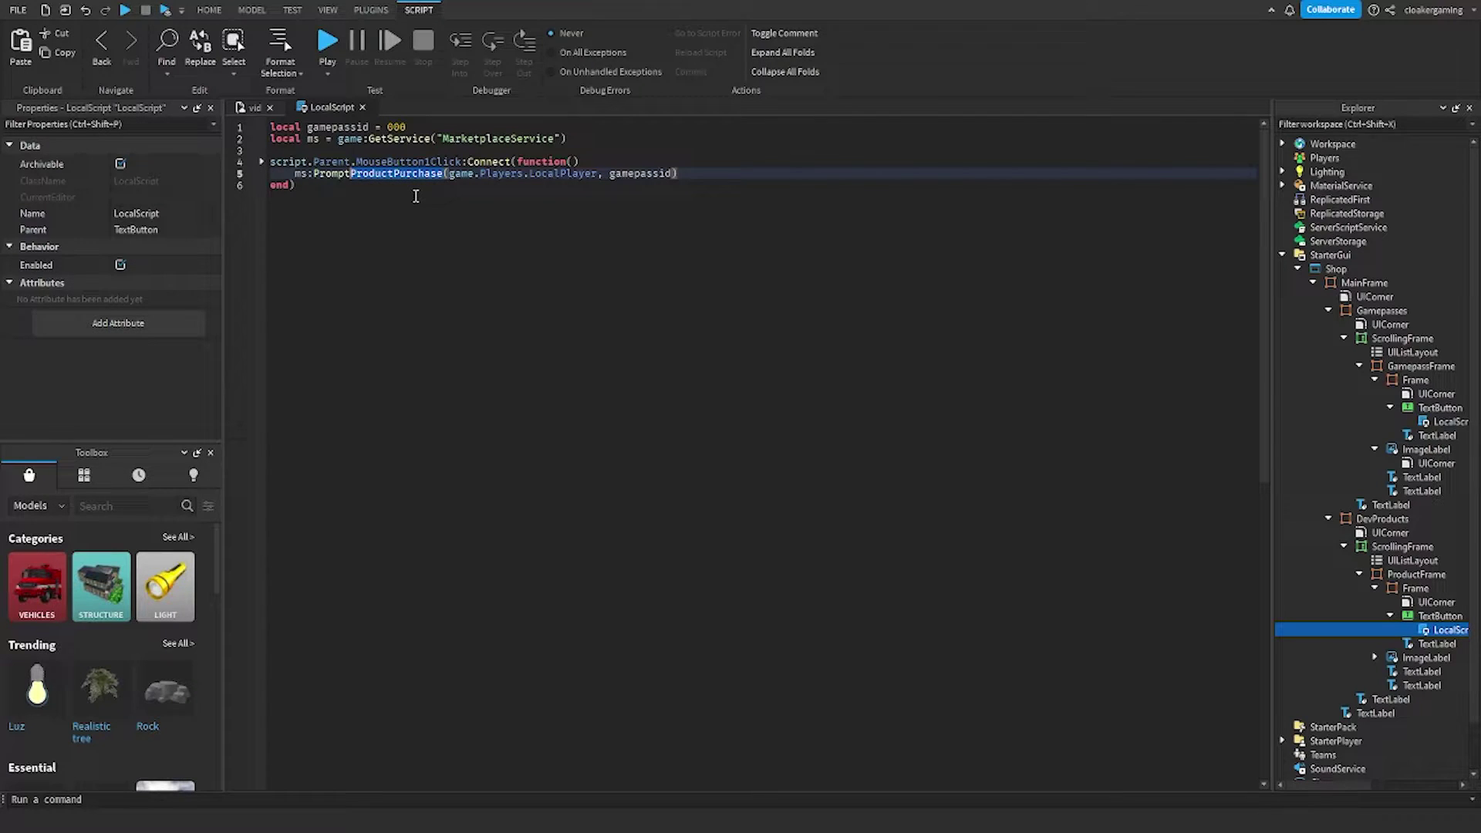
- Try PromptPurchase as the purchase call in the product LocalScript
key("BackSpace")
type("pu")
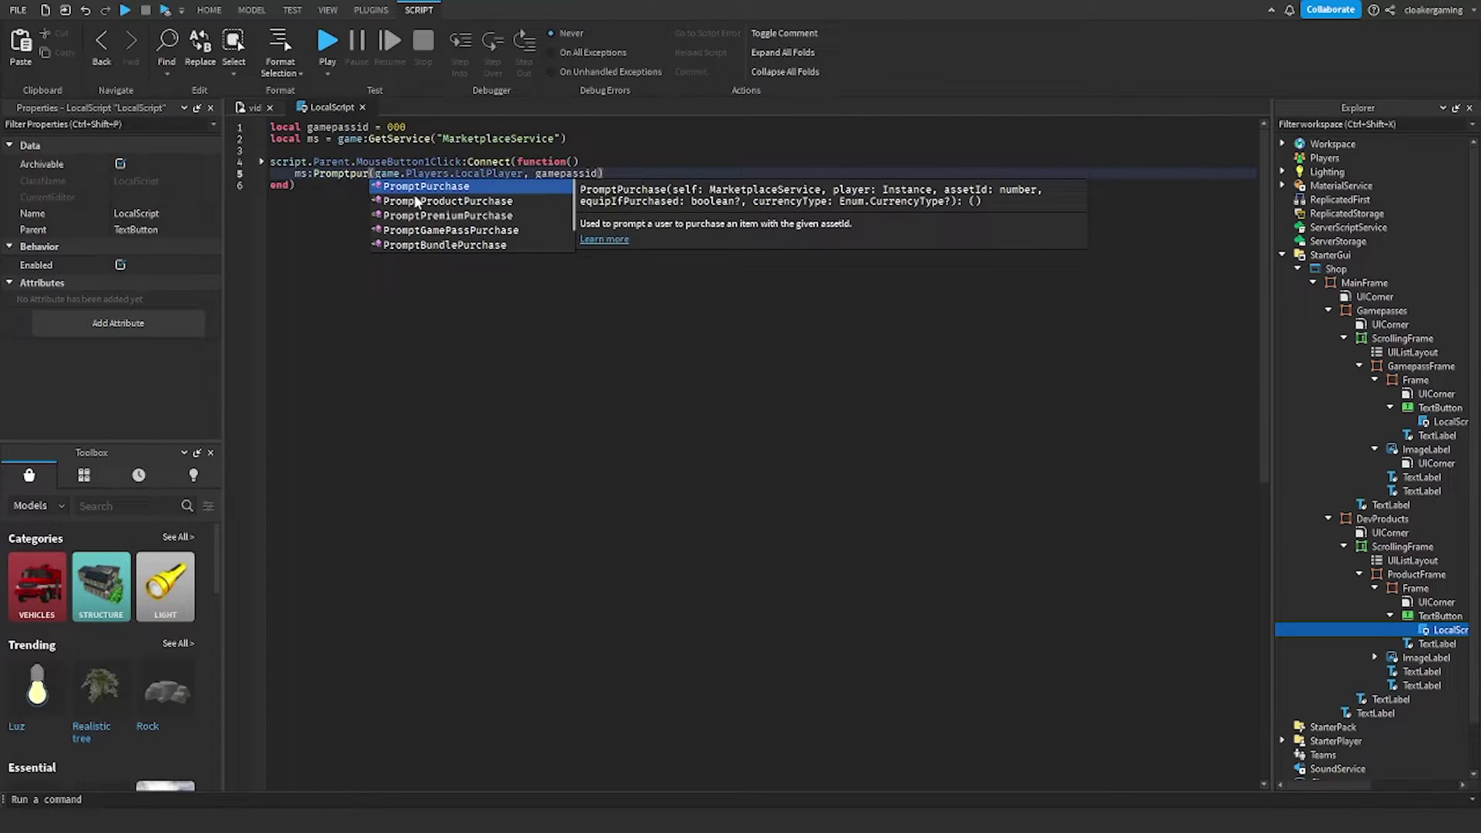
left_click(417, 200)
left_click(253, 107)
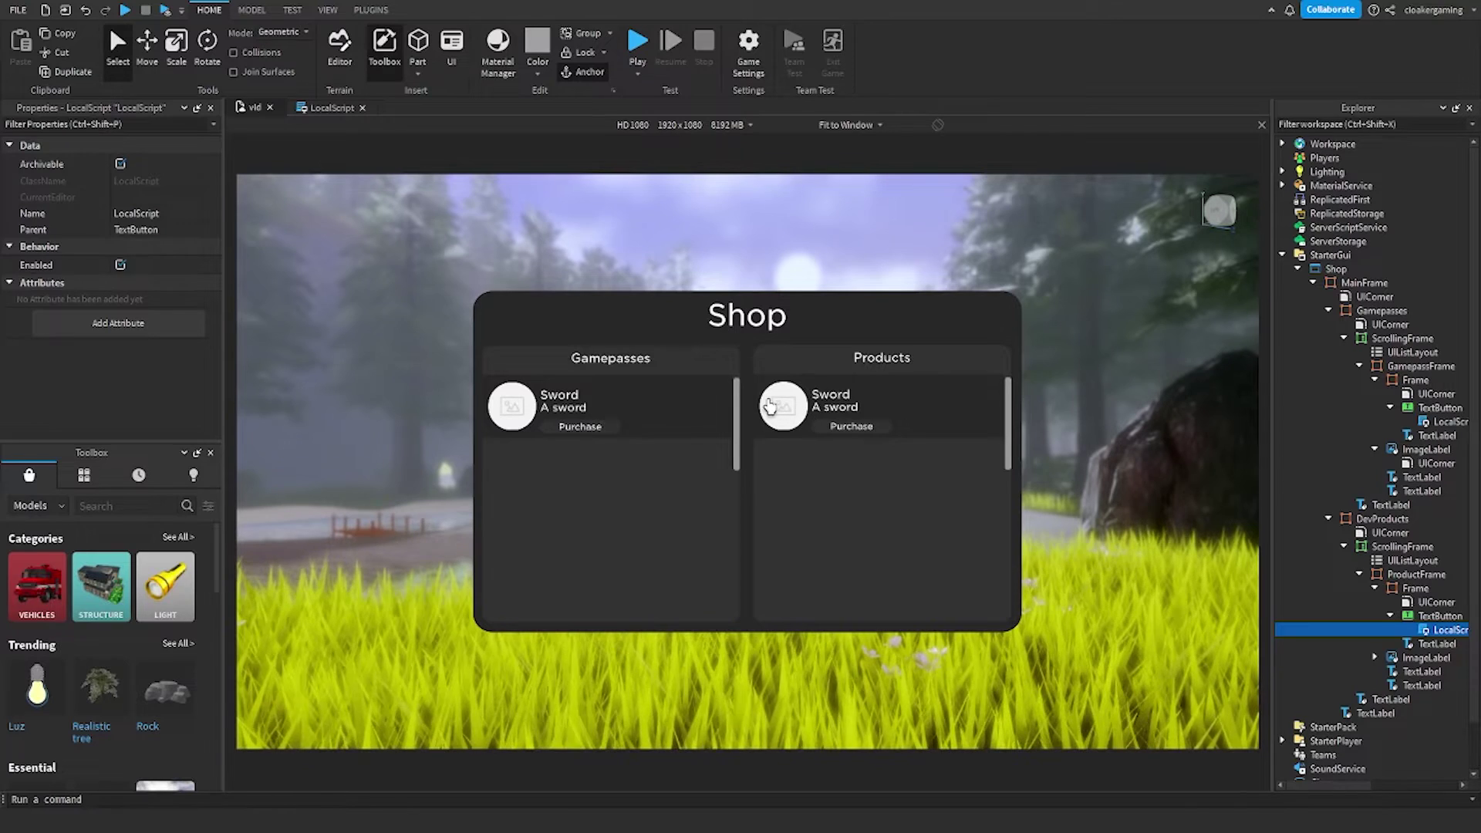
left_click(327, 107)
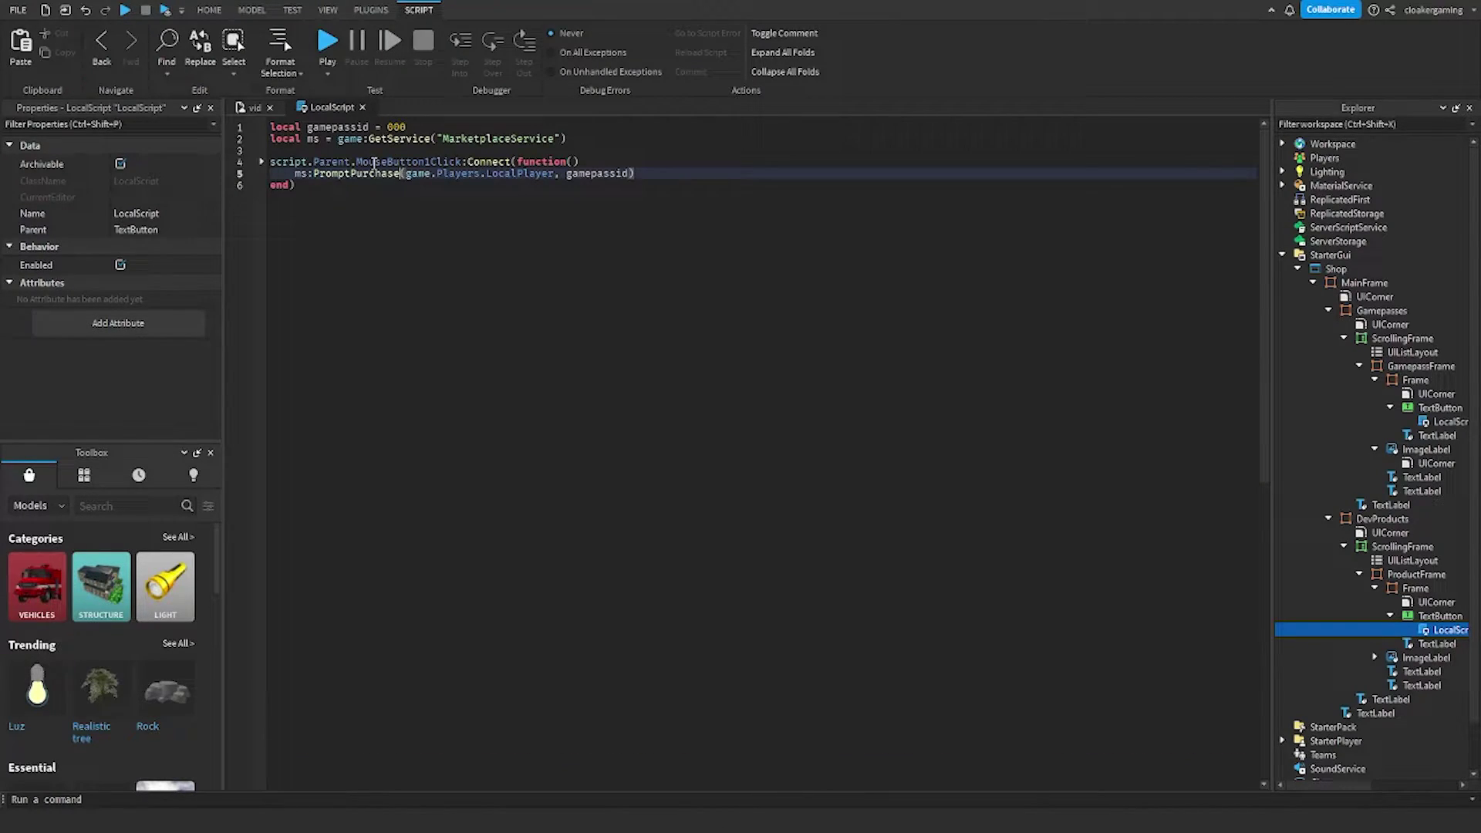
- Try PromptPremiumPurchase as the purchase call in the product LocalScript
key("BackSpace")
type("pr")
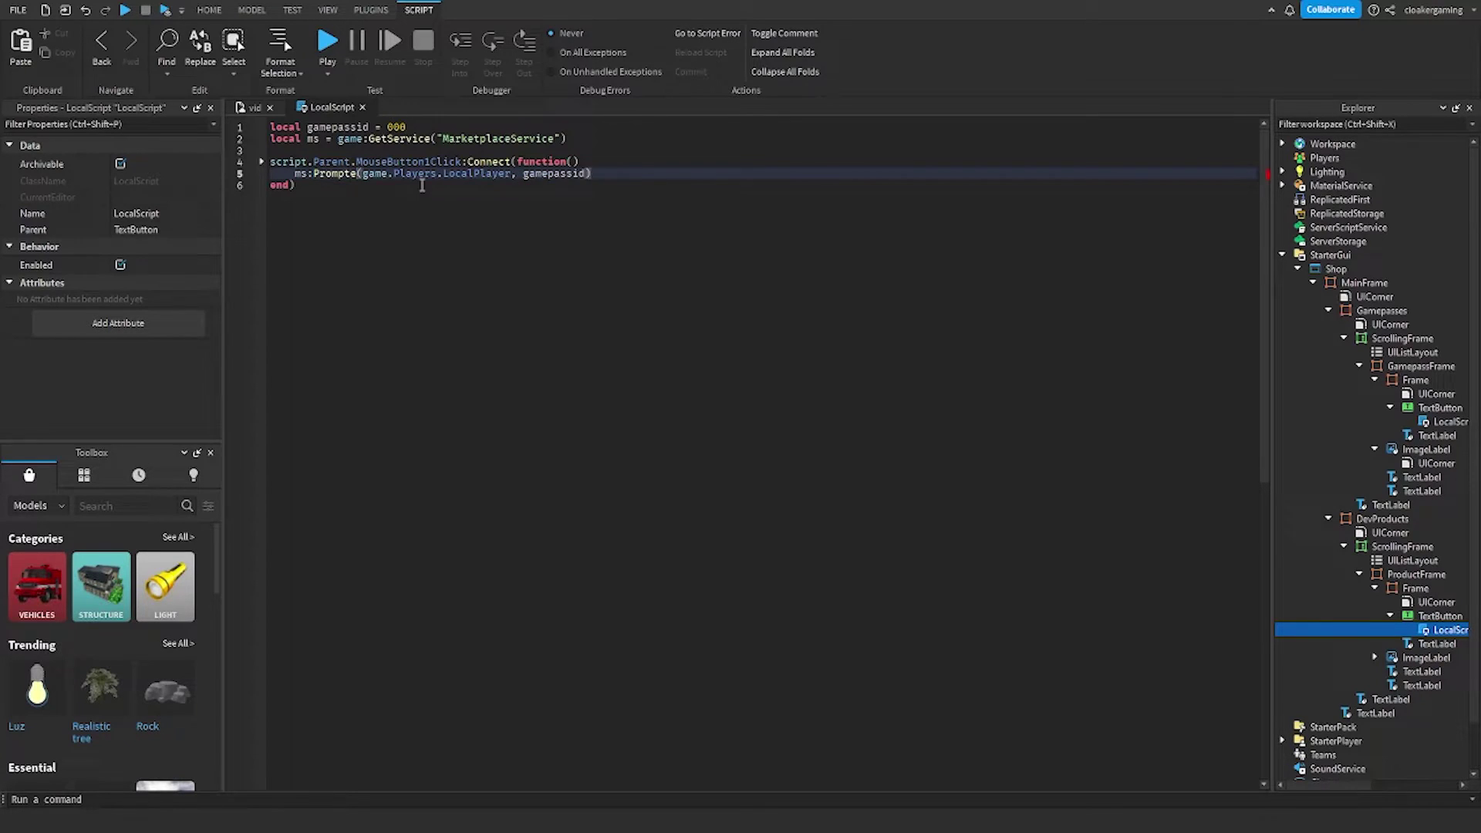
left_click(421, 187)
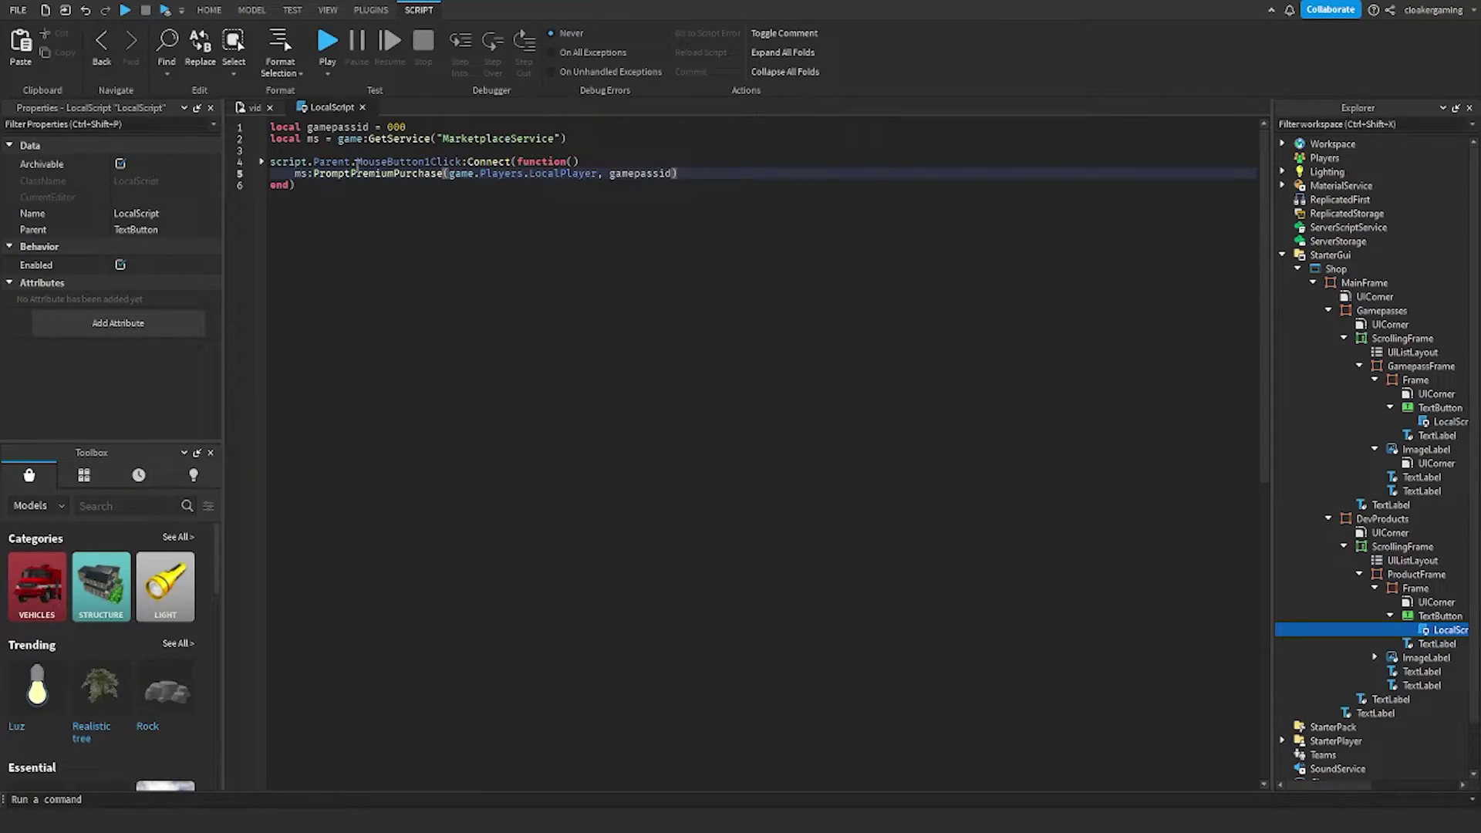
- Try PromptBundlePurchase as the purchase call in the product LocalScript
left_click_drag(437, 175, 360, 176)
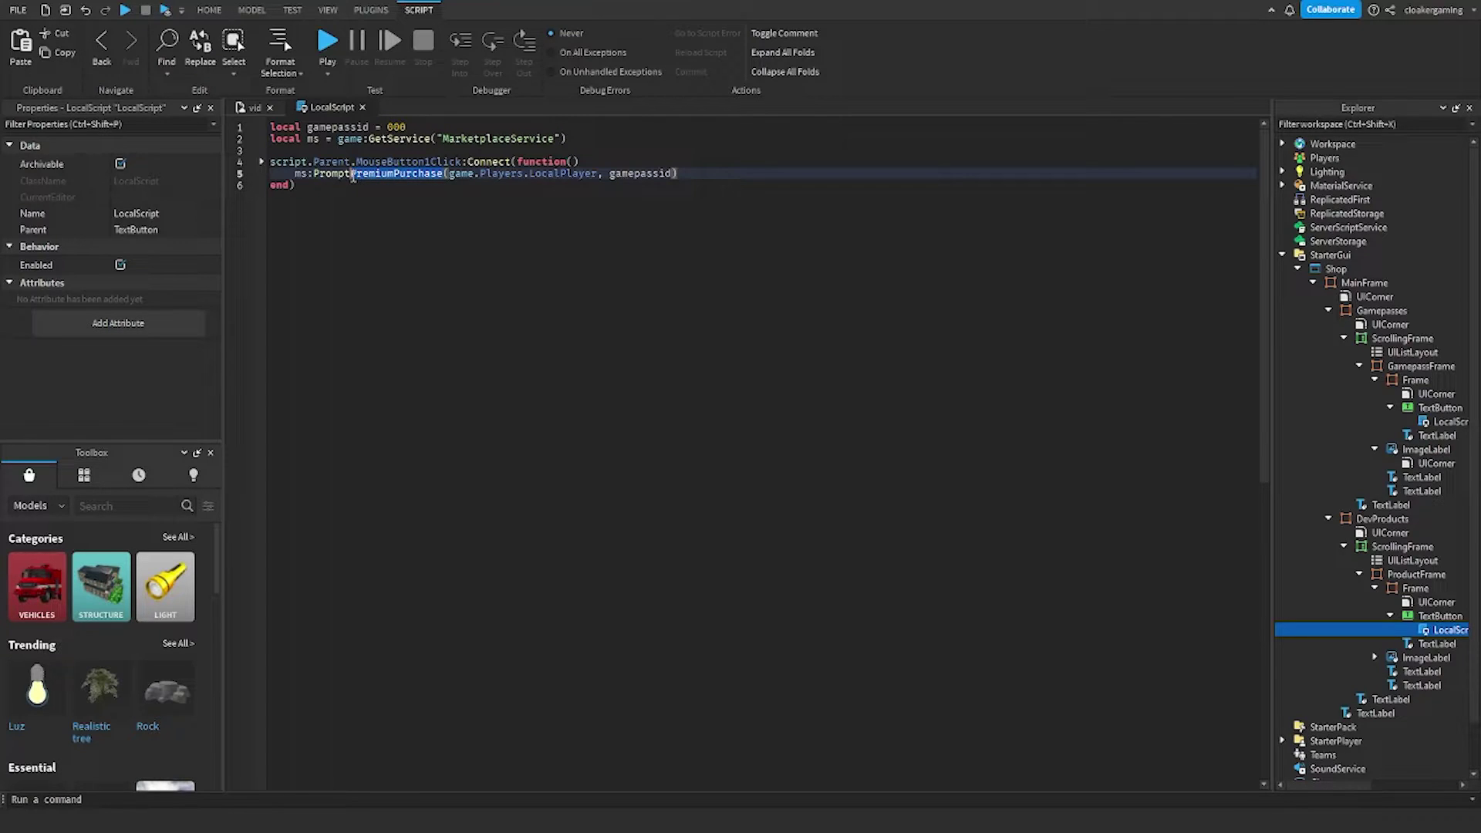
key("BackSpace")
type("bu")
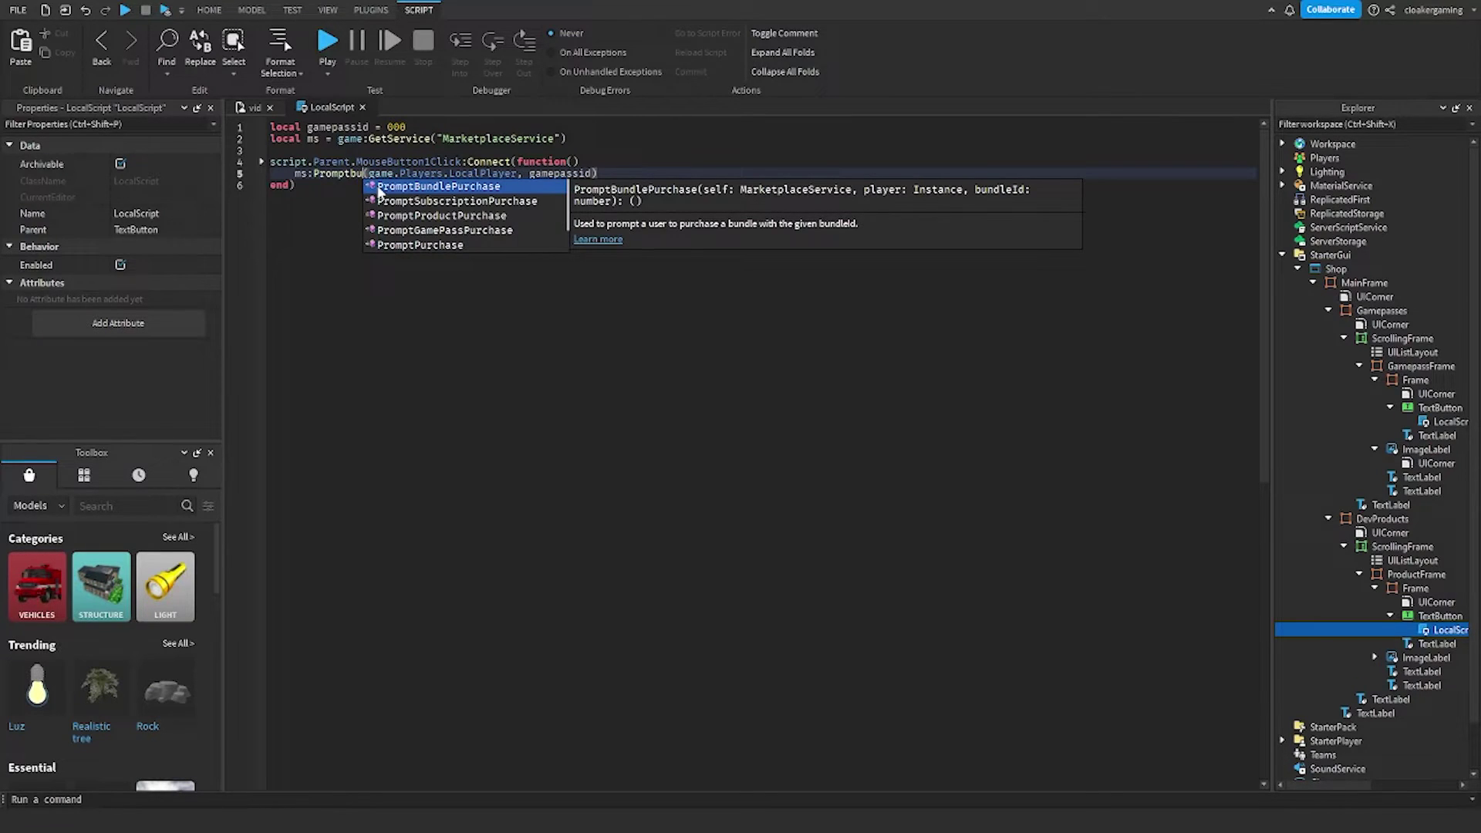
key("Tab")
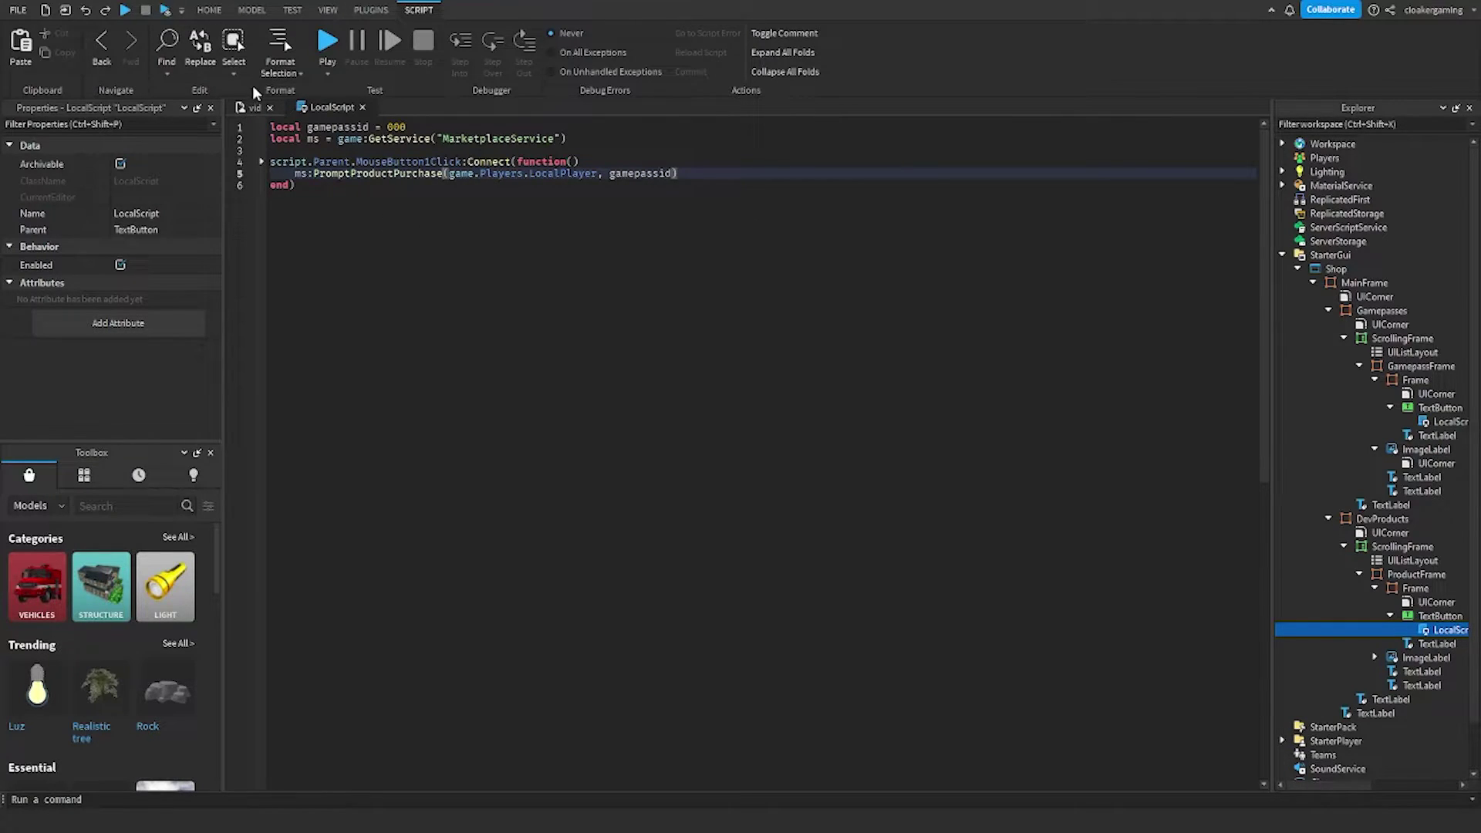
- Close the product LocalScript and set MainFrame's AnchorPoint to 0.5 on both X and Y
left_click(254, 107)
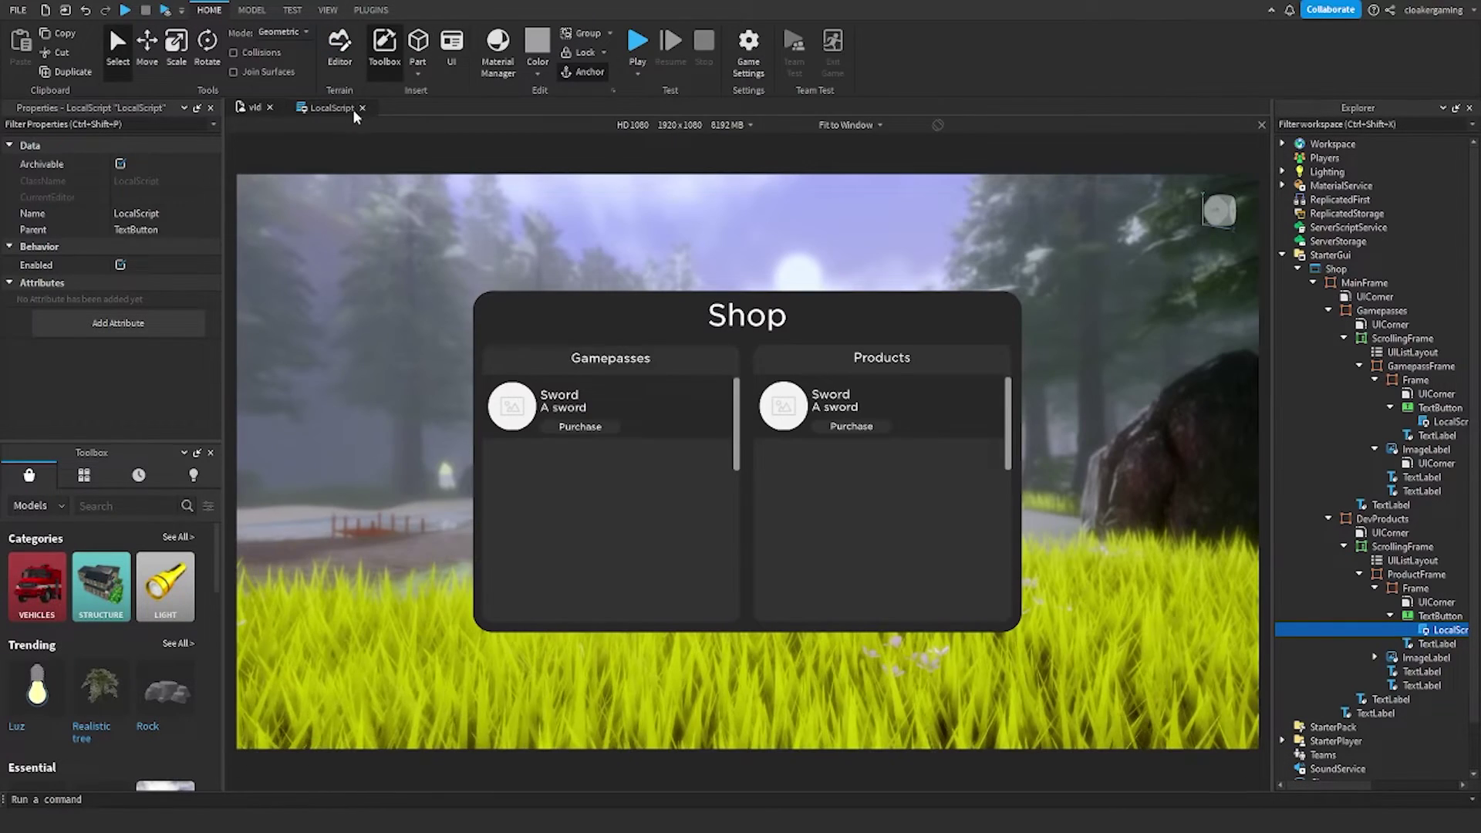
left_click(362, 107)
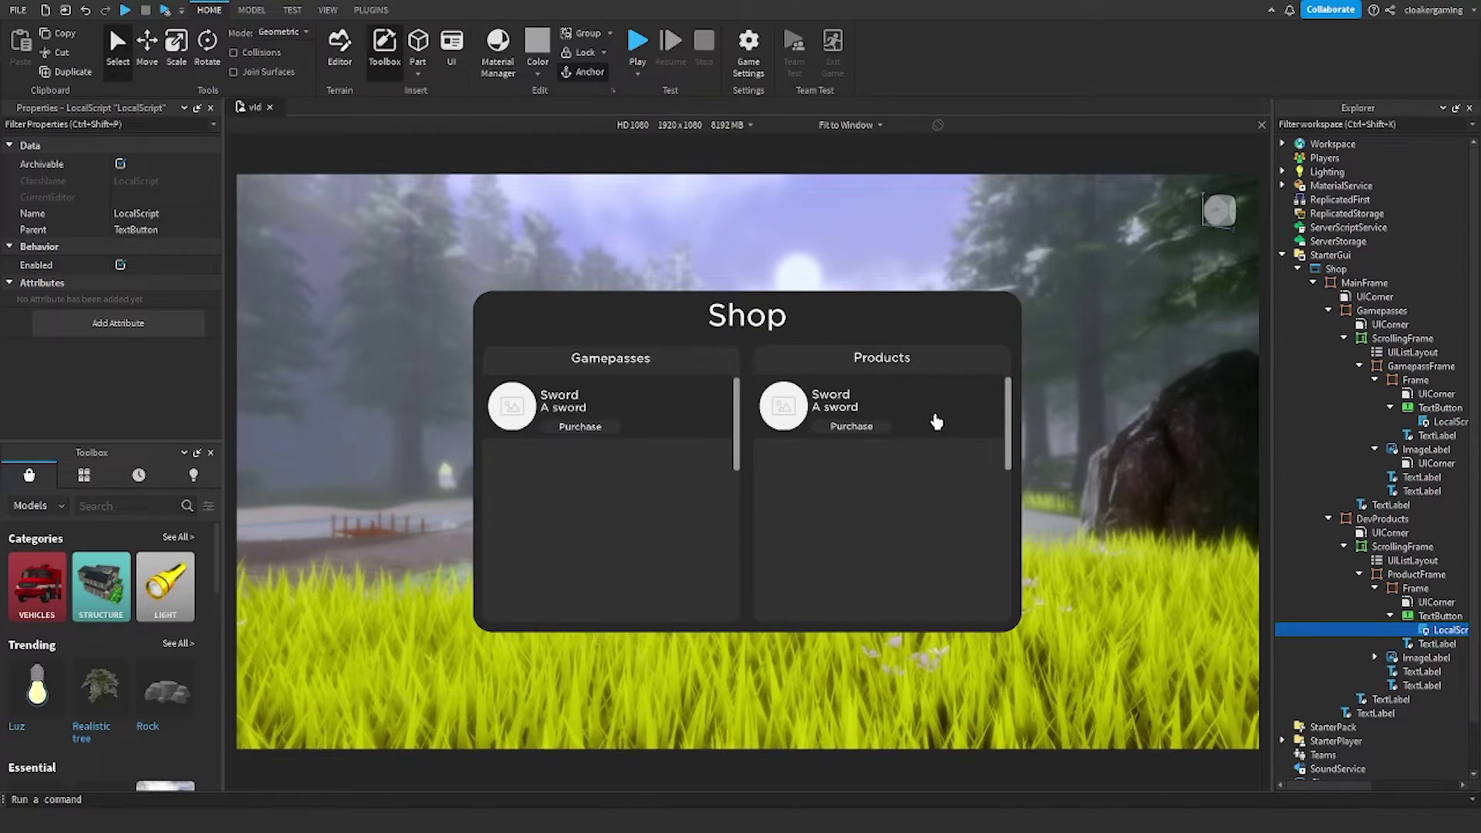
left_click(904, 470)
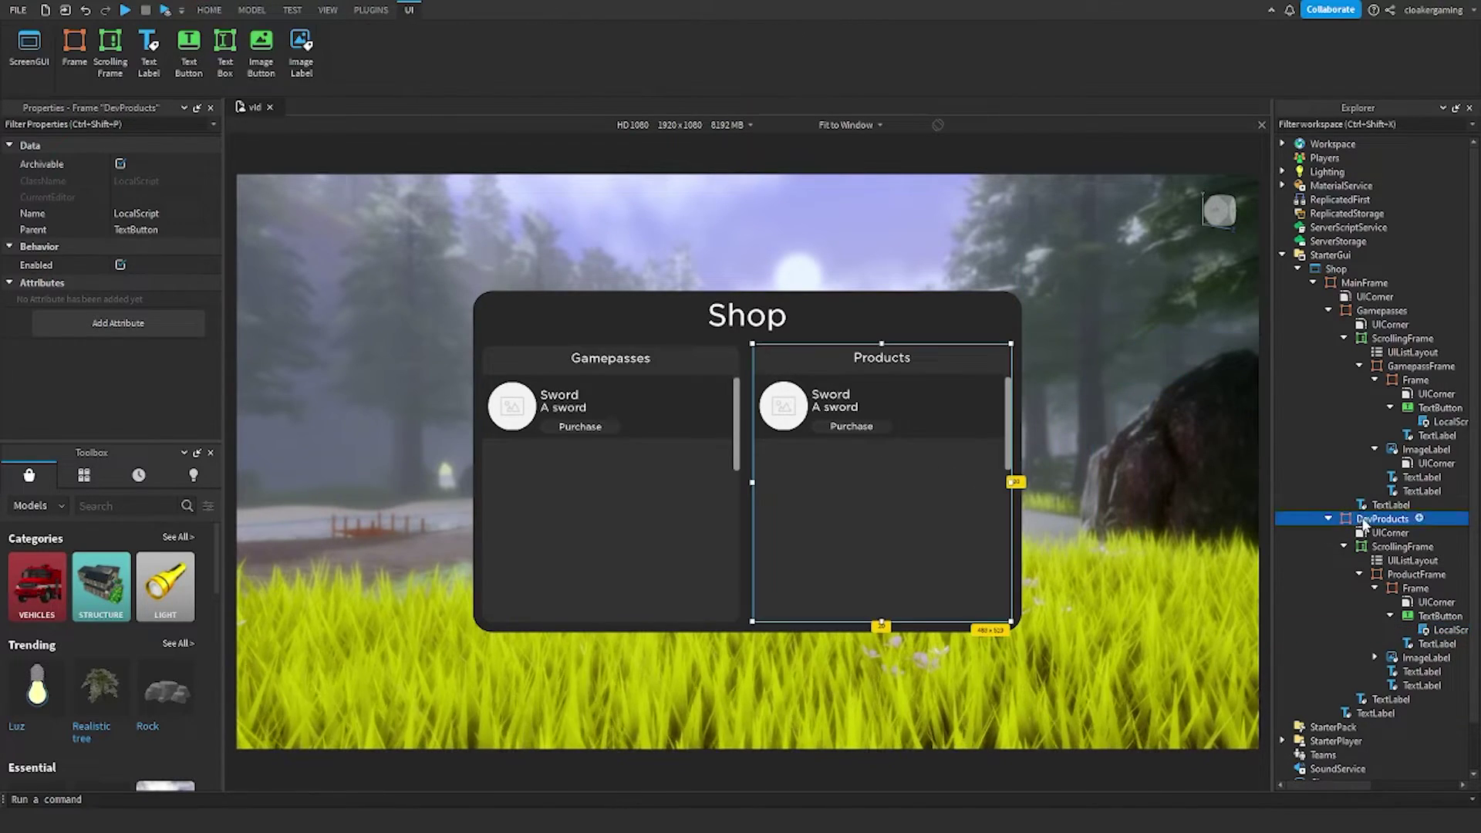
left_click(1332, 284)
scroll(108, 309, "down", 5)
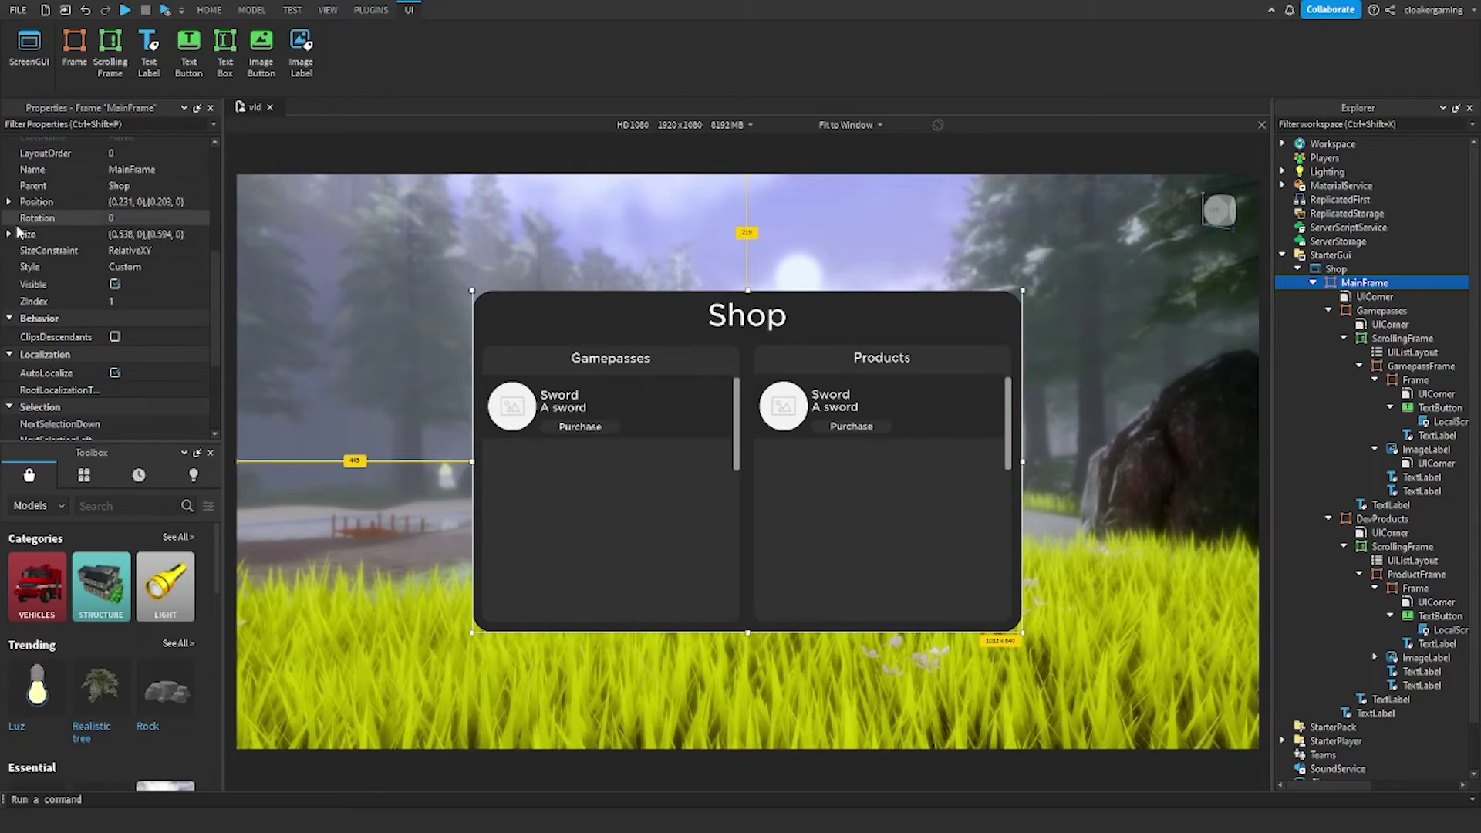
scroll(108, 309, "up", 5)
left_click(9, 282)
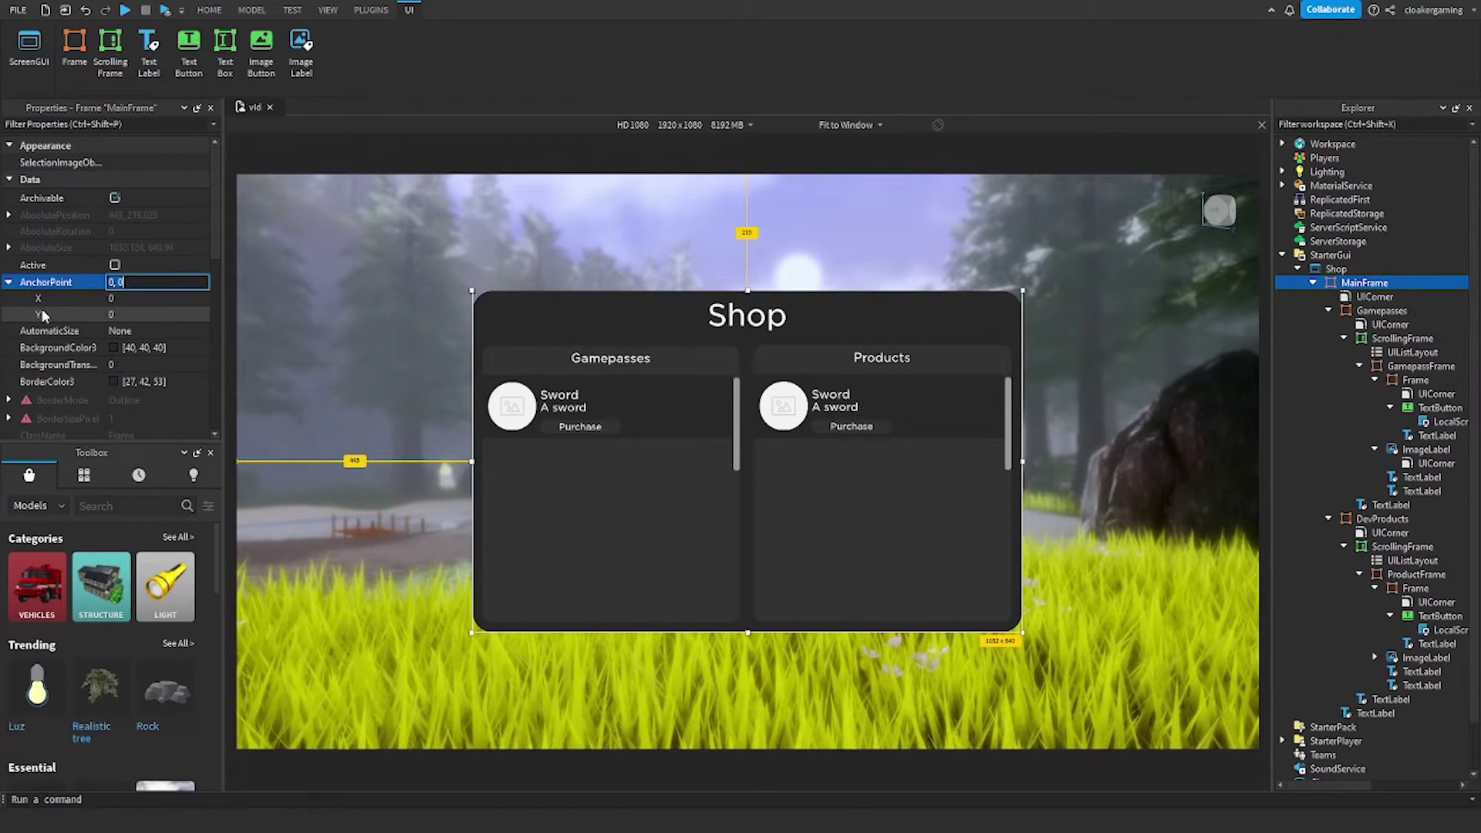
left_click(138, 314)
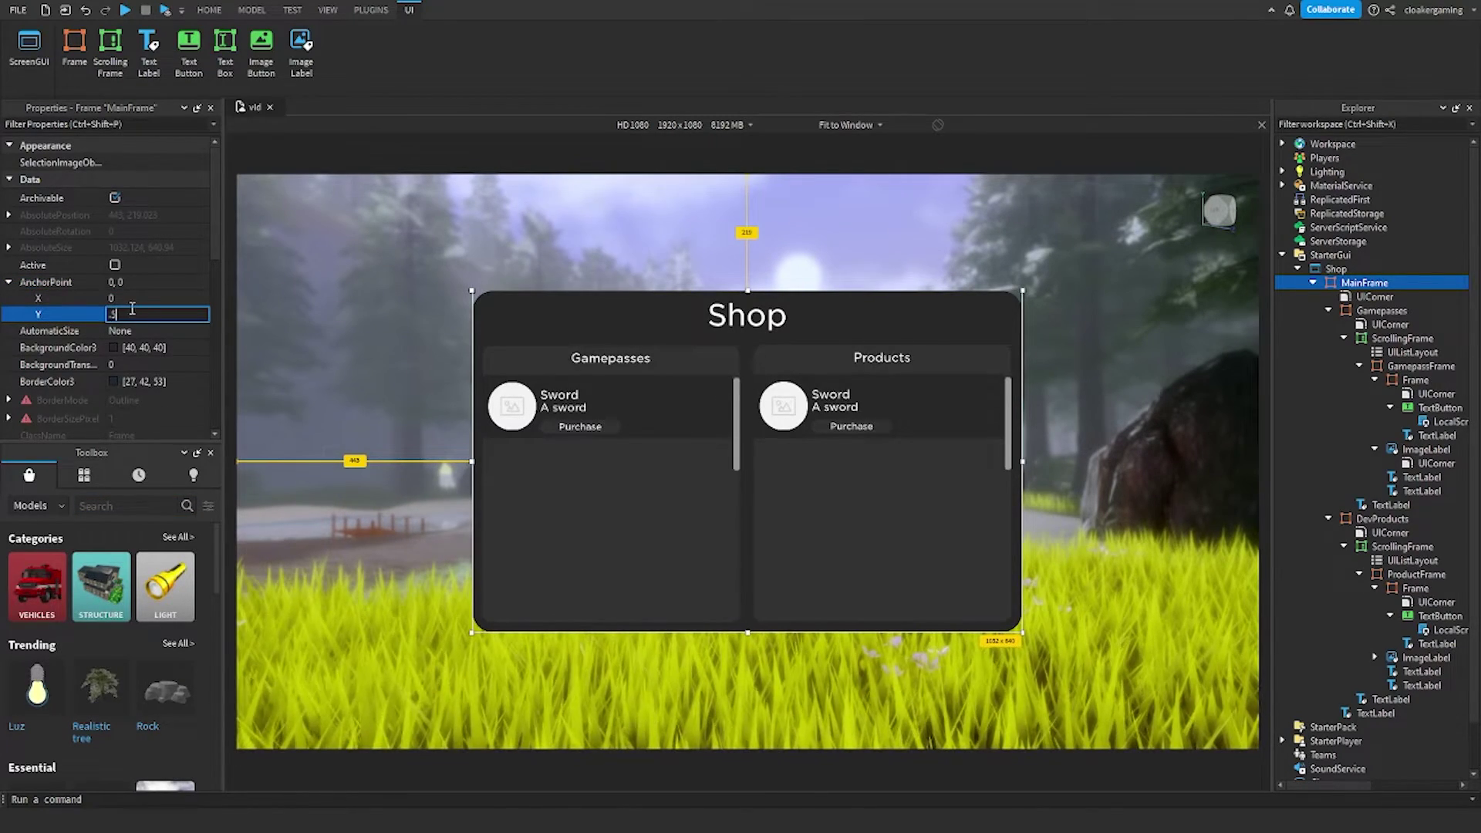
type(".5")
left_click(134, 302)
type(".5")
key("Return")
- Center MainFrame on the screen by setting its Position scale to 0.5 on both X and Y, with zero offset
scroll(132, 302, "down", 3)
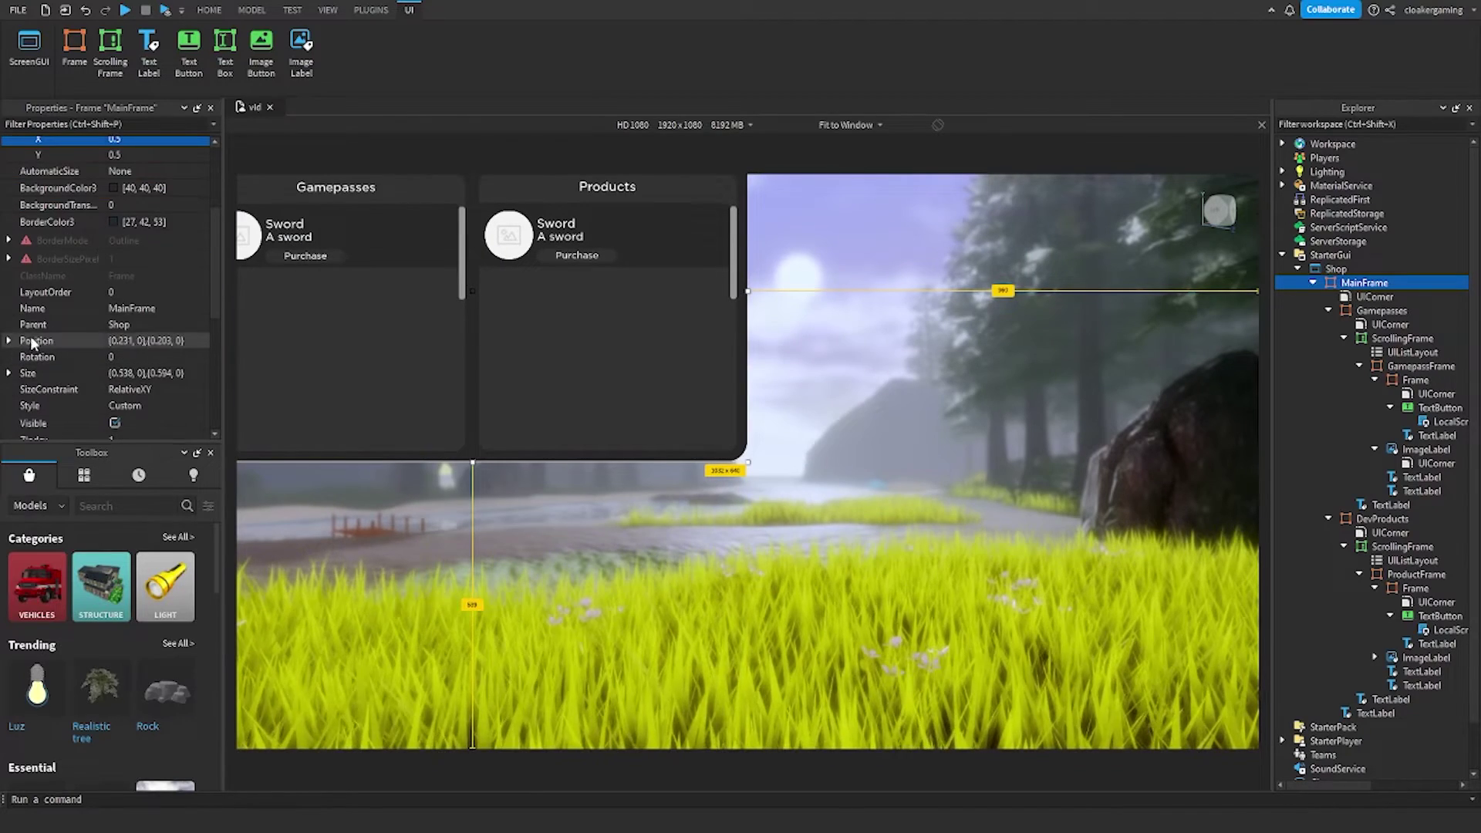
left_click(132, 340)
type("0")
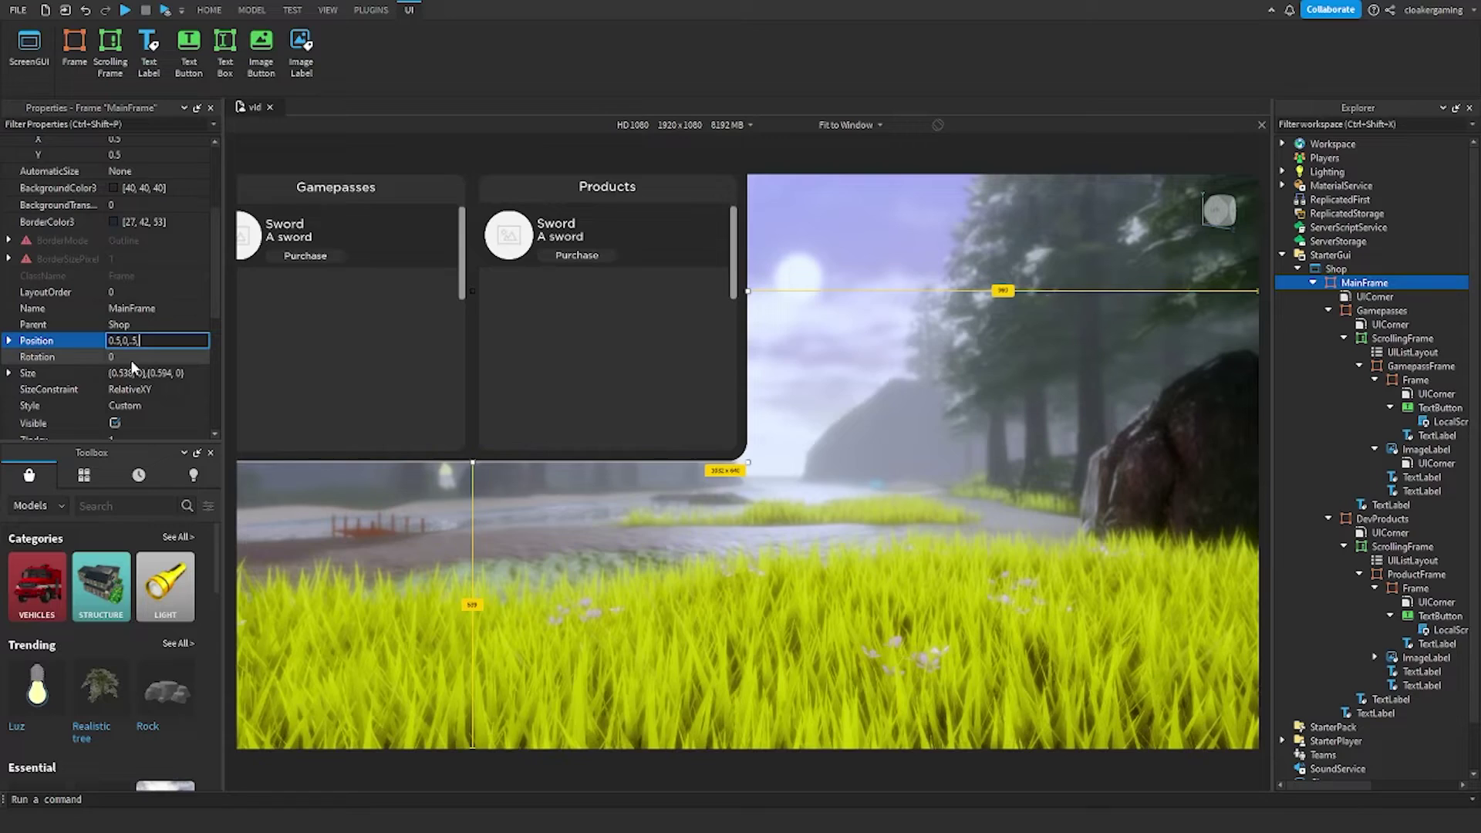
type(".5,0,.5")
key("Return")
- Set MainFrame's Position Y Scale to 1.5 to move the shop below the visible screen
scroll(94, 350, "down", 5)
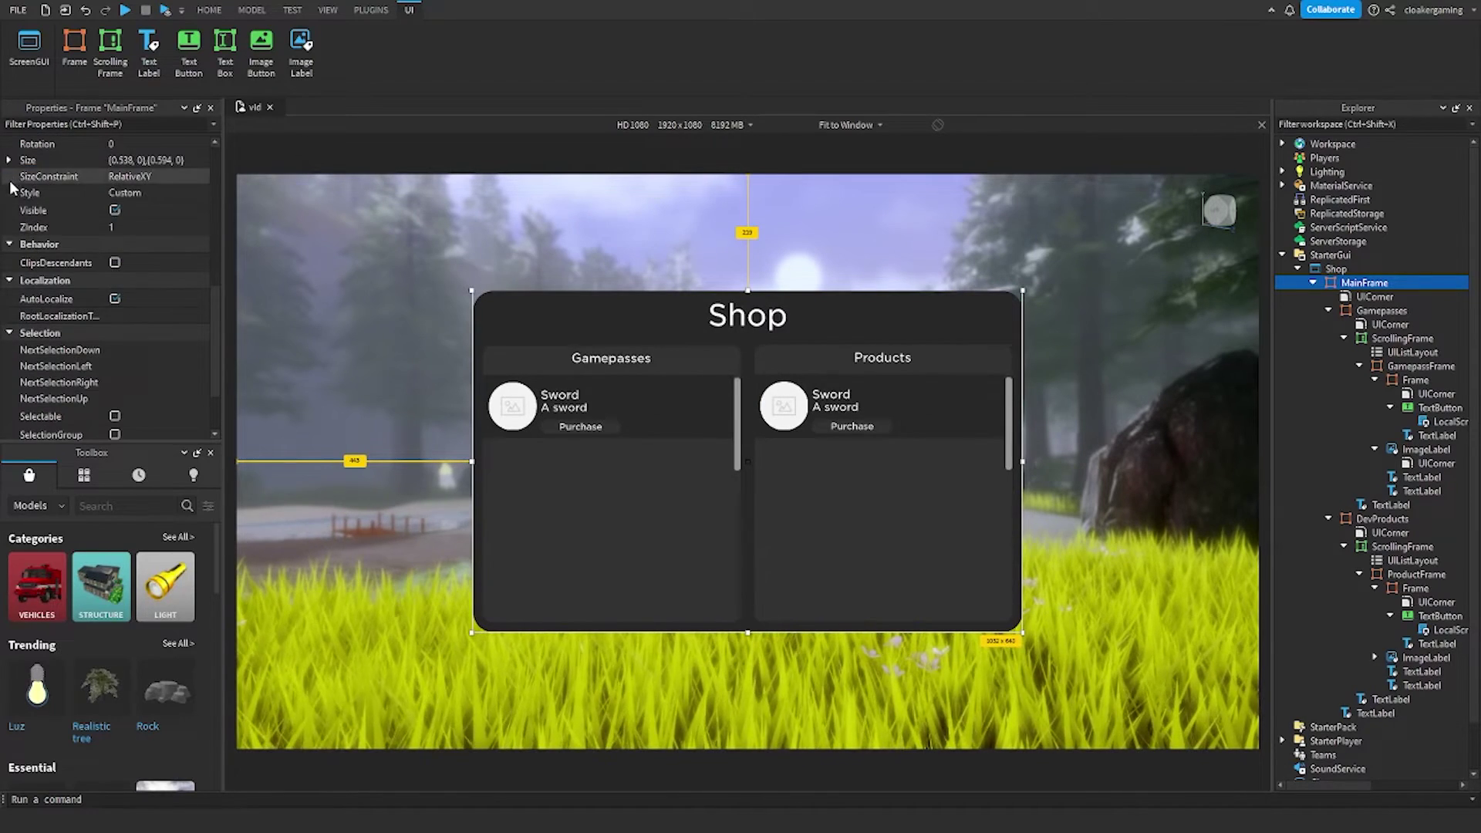
scroll(11, 188, "up", 3)
left_click(9, 180)
left_click(23, 213)
left_click(116, 229)
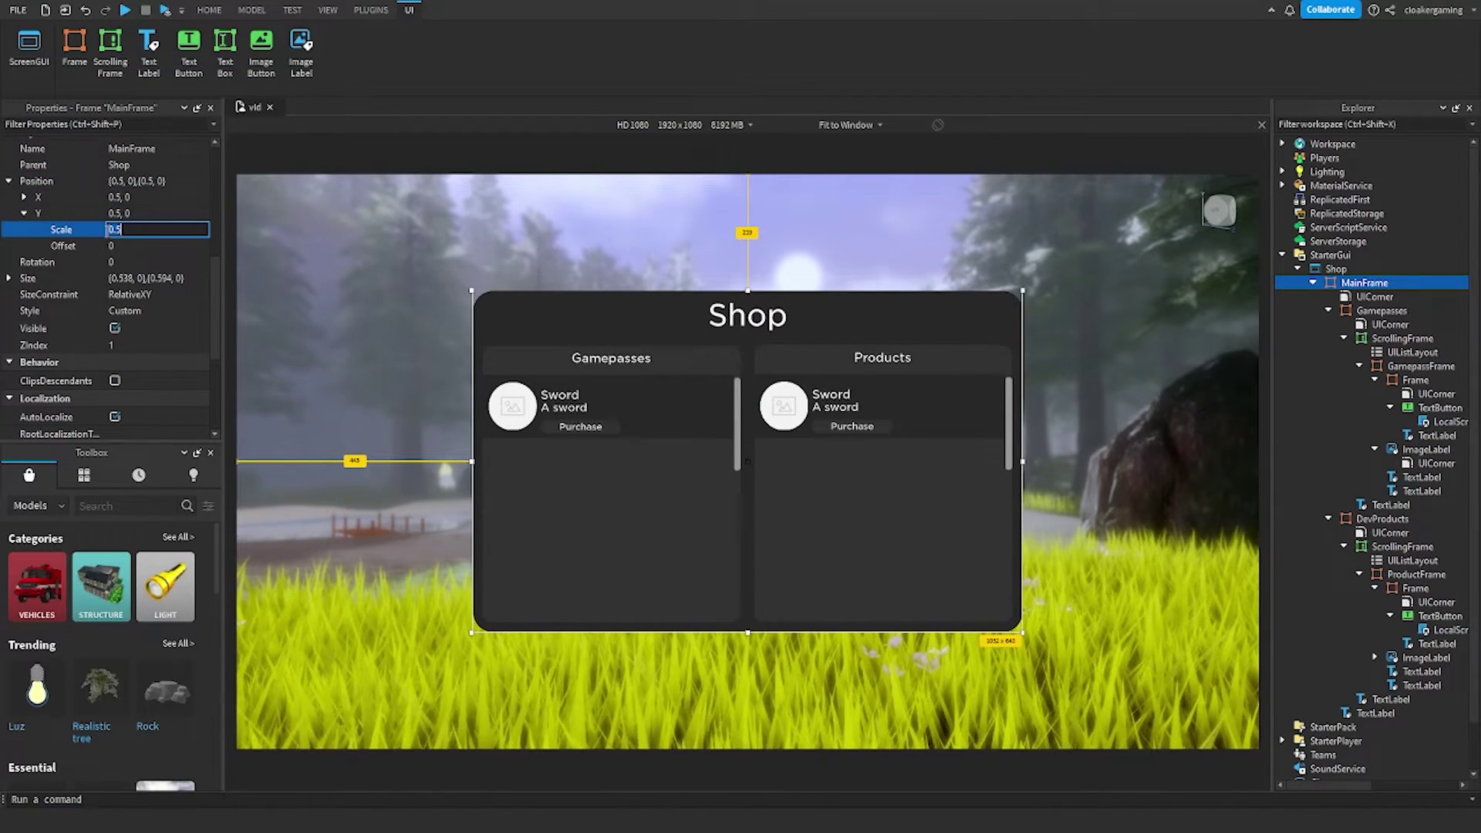
type("1.5")
key("Return")
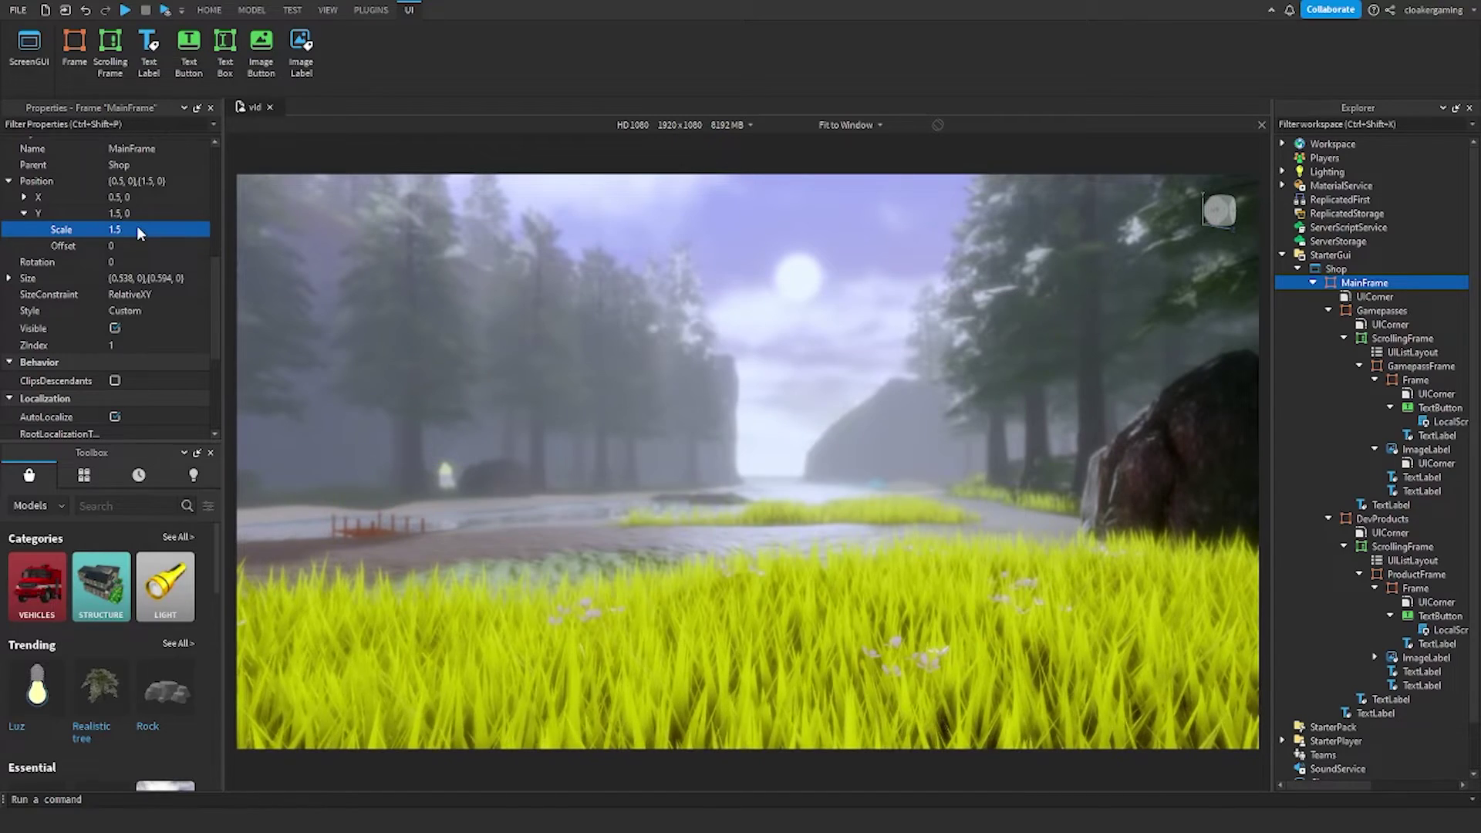
left_click(128, 230)
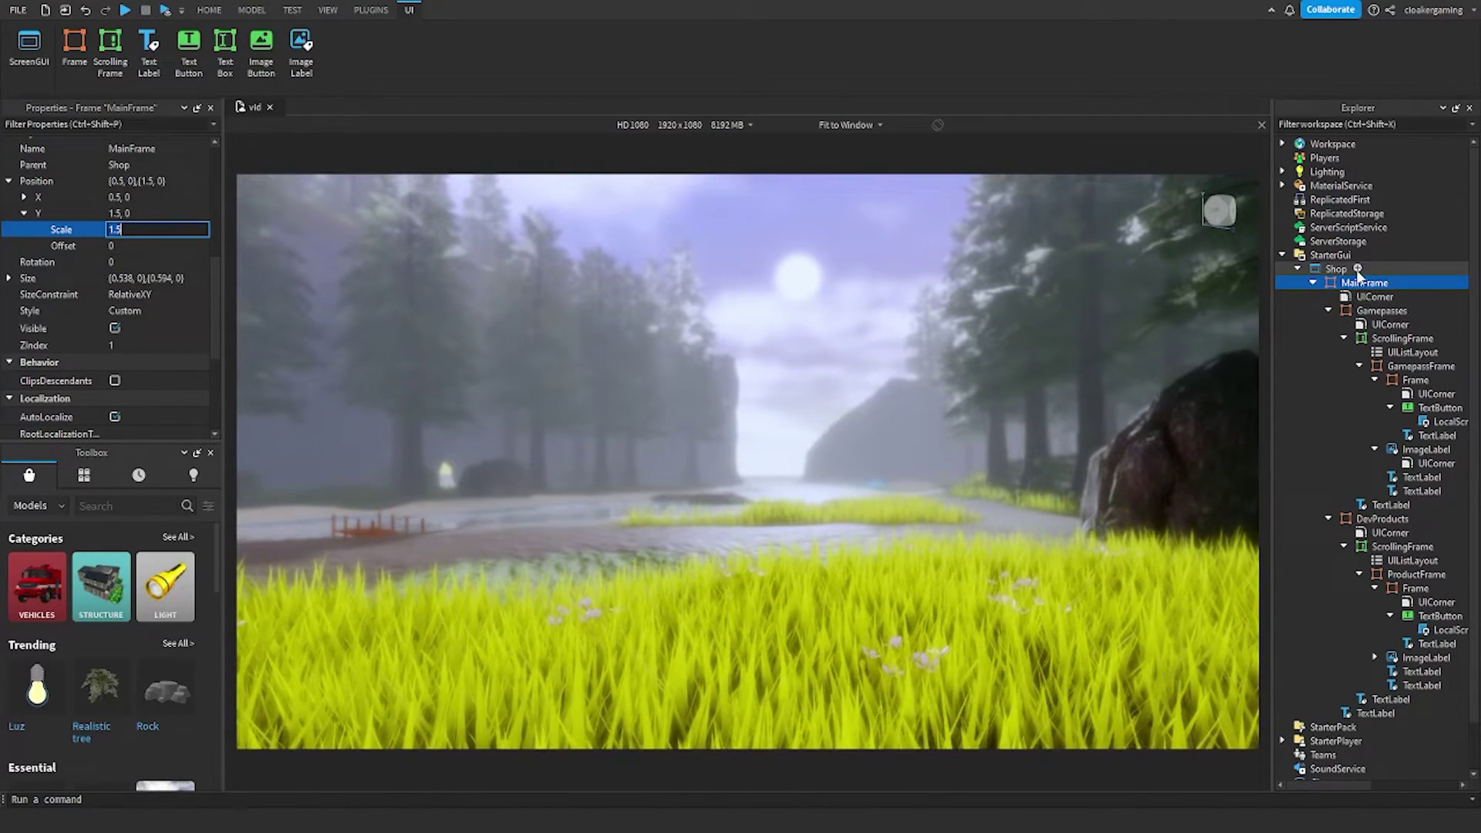
- Copy the purchase button's Frame from GamepassFrame and paste it into the Shop ScreenGui
left_click(1358, 269)
left_click(1349, 255)
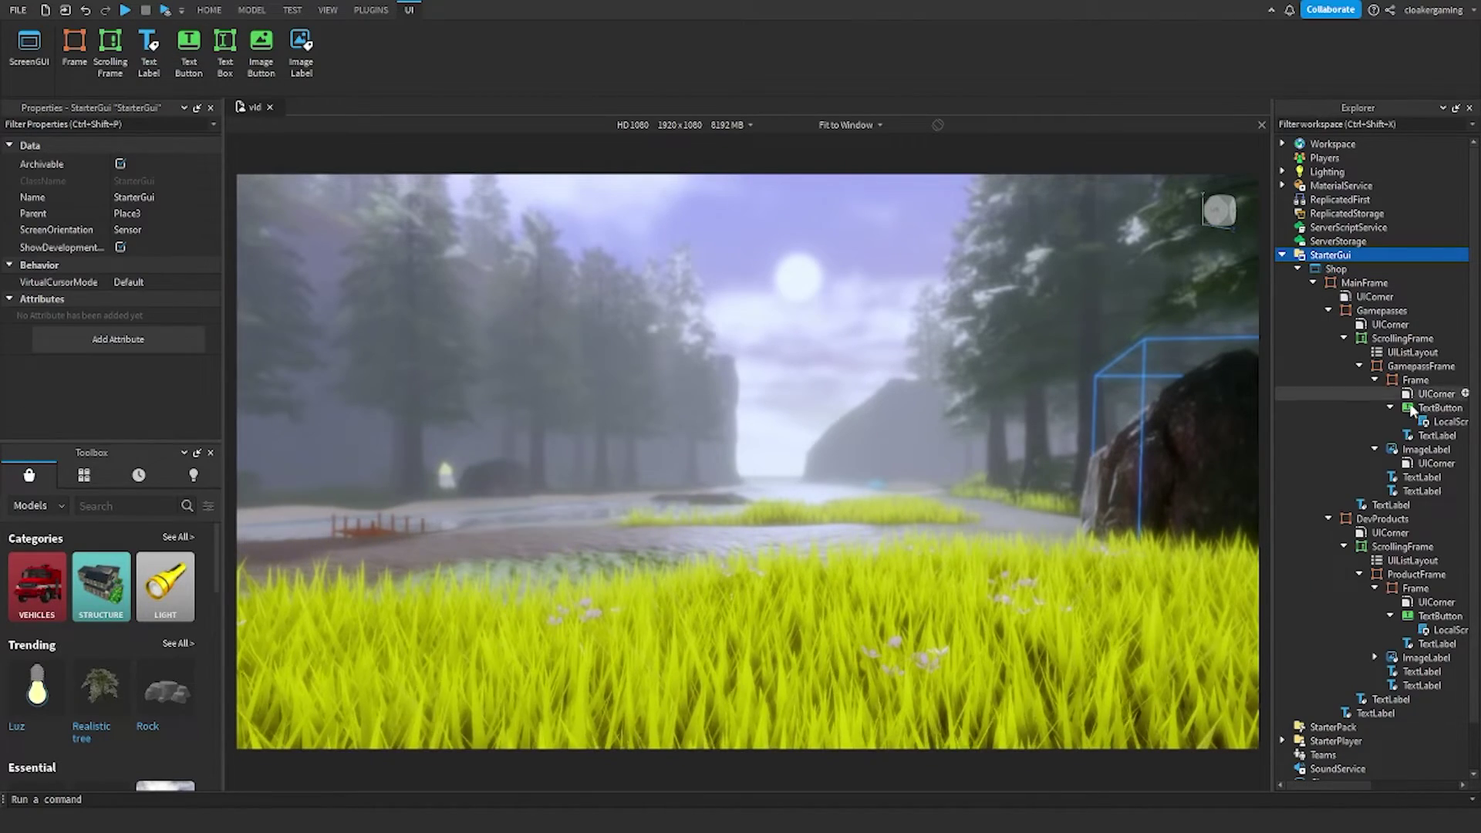
left_click(1402, 382)
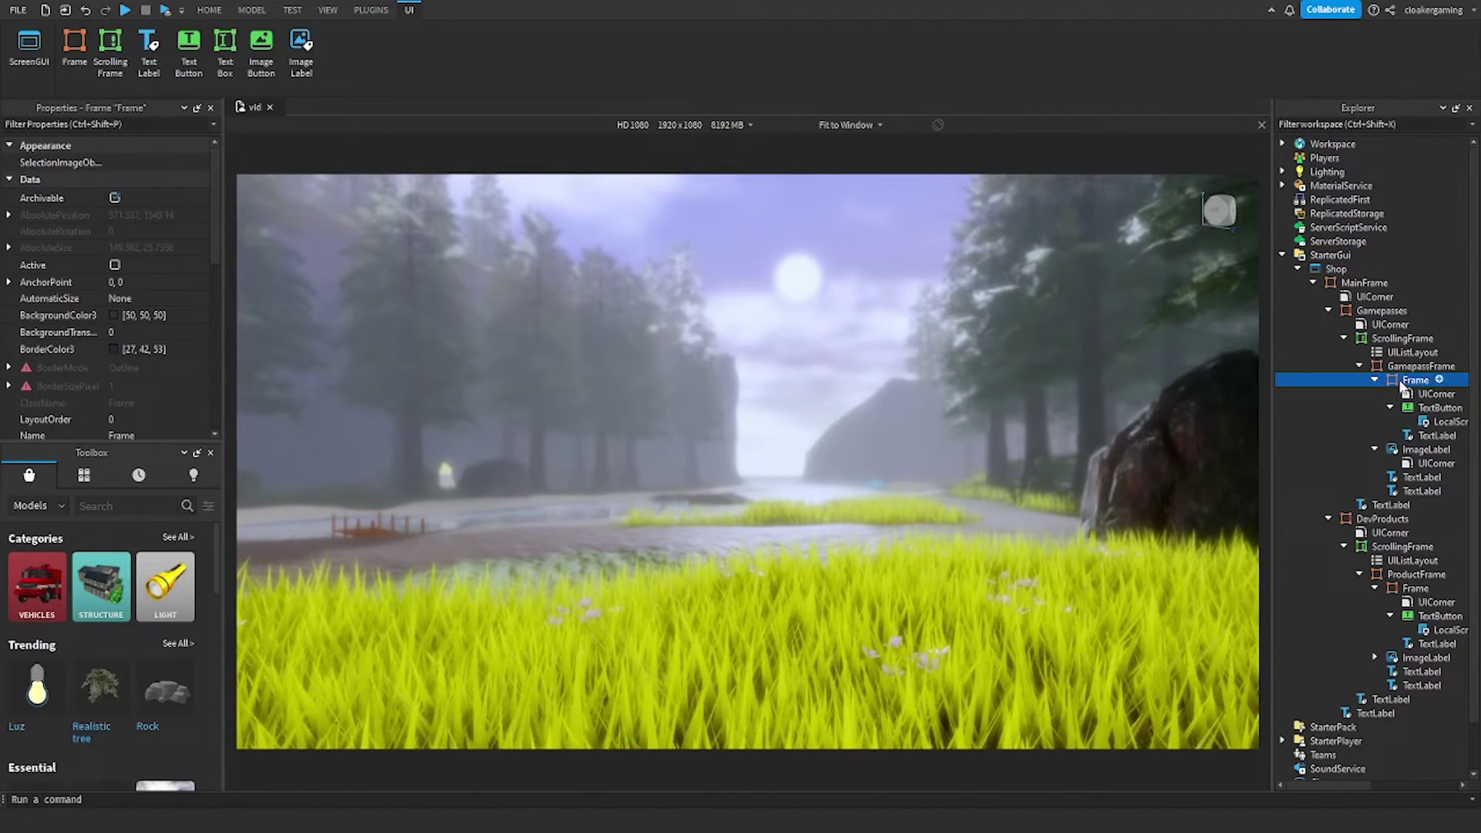
left_click(1334, 269)
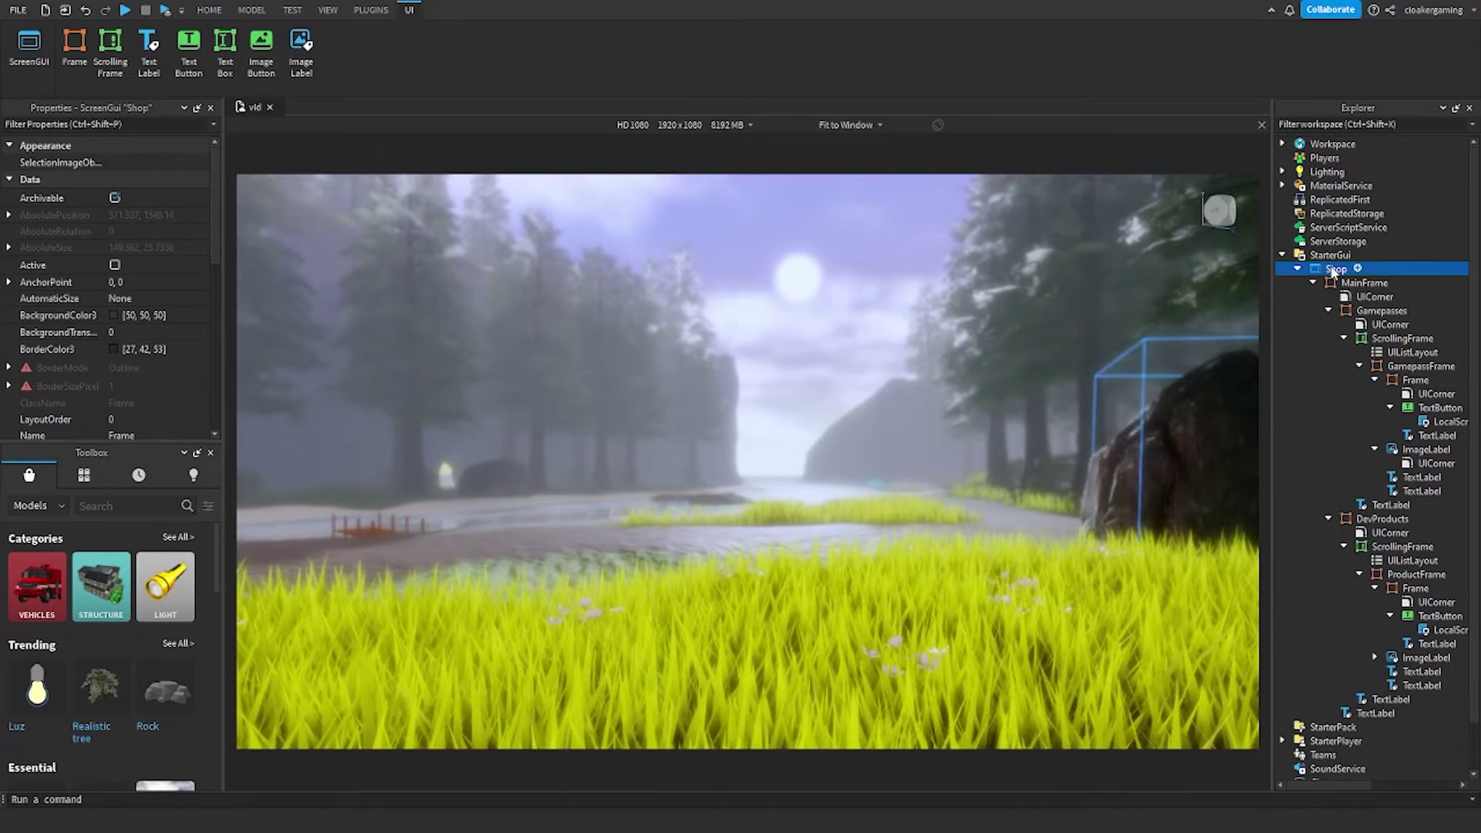
right_click(1334, 269)
left_click(1304, 319)
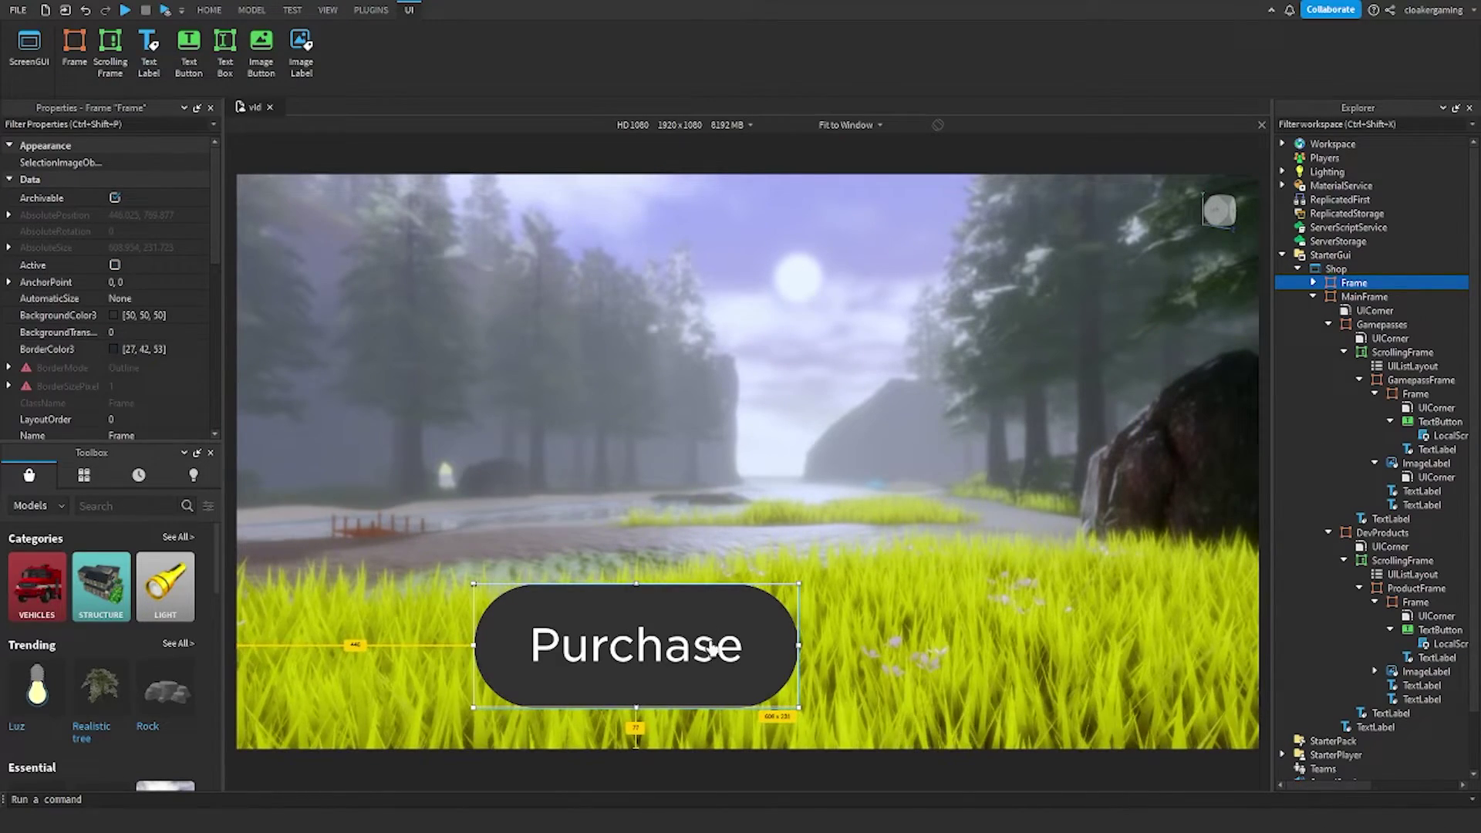
- Set the pasted Frame's ZIndex to 2
scroll(113, 355, "down", 5)
left_click(116, 301)
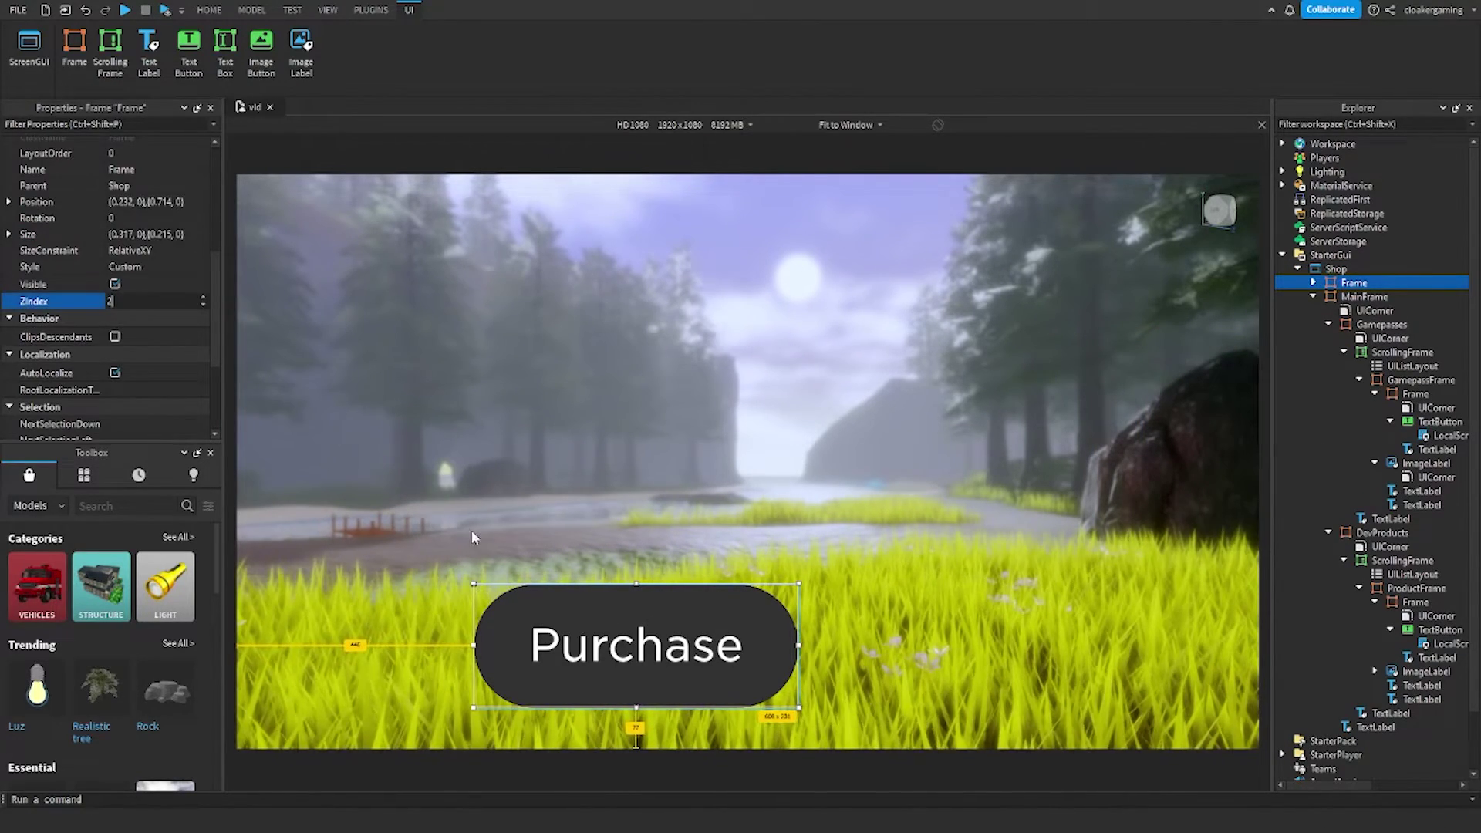
key("Return")
- Set the CornerRadius Scale of the pasted Frame's UICorner to 0.05
left_click(1312, 283)
left_click(1370, 297)
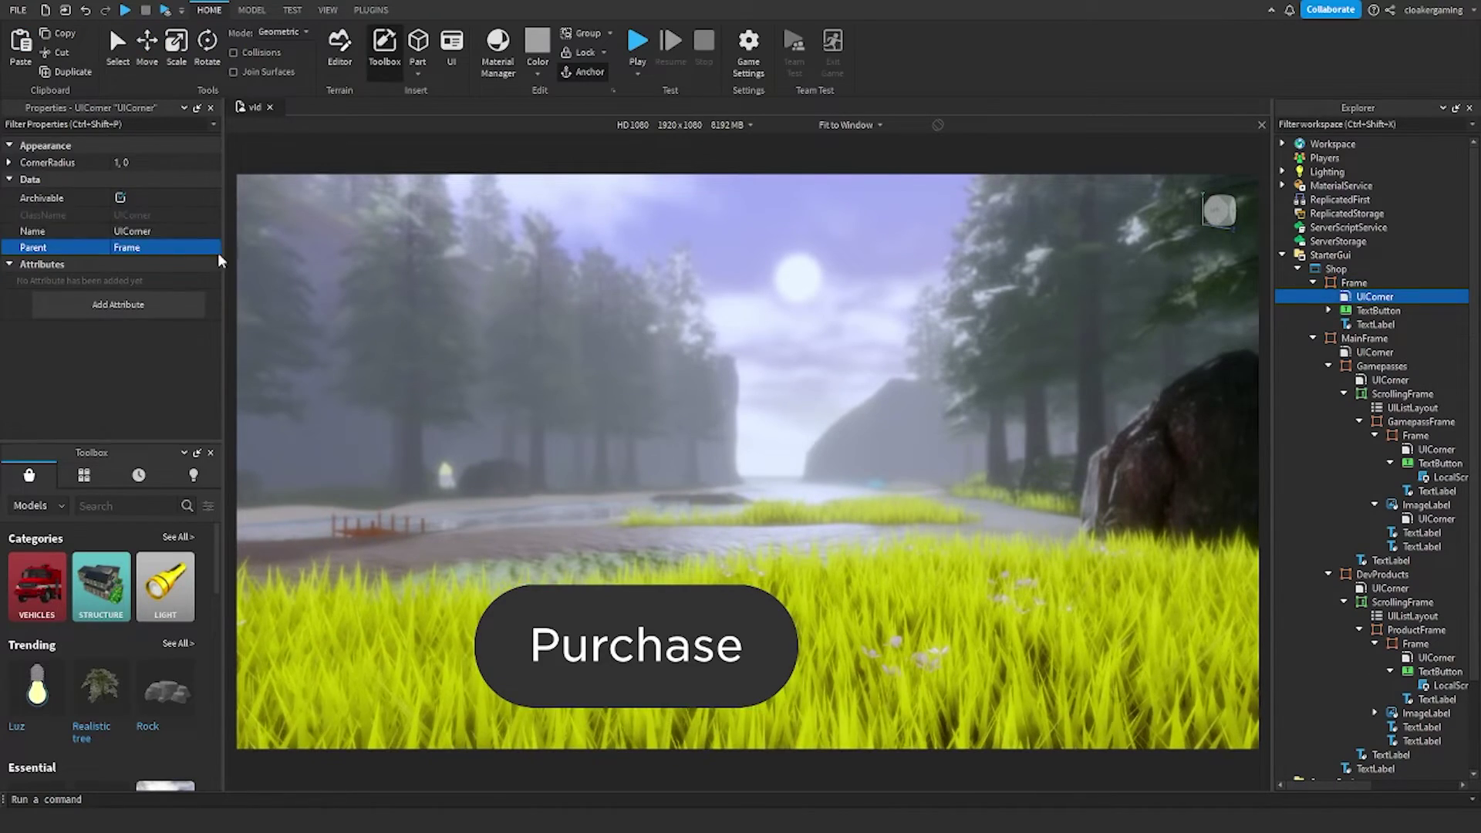
left_click(8, 162)
left_click(142, 179)
type("0.05")
key("Return")
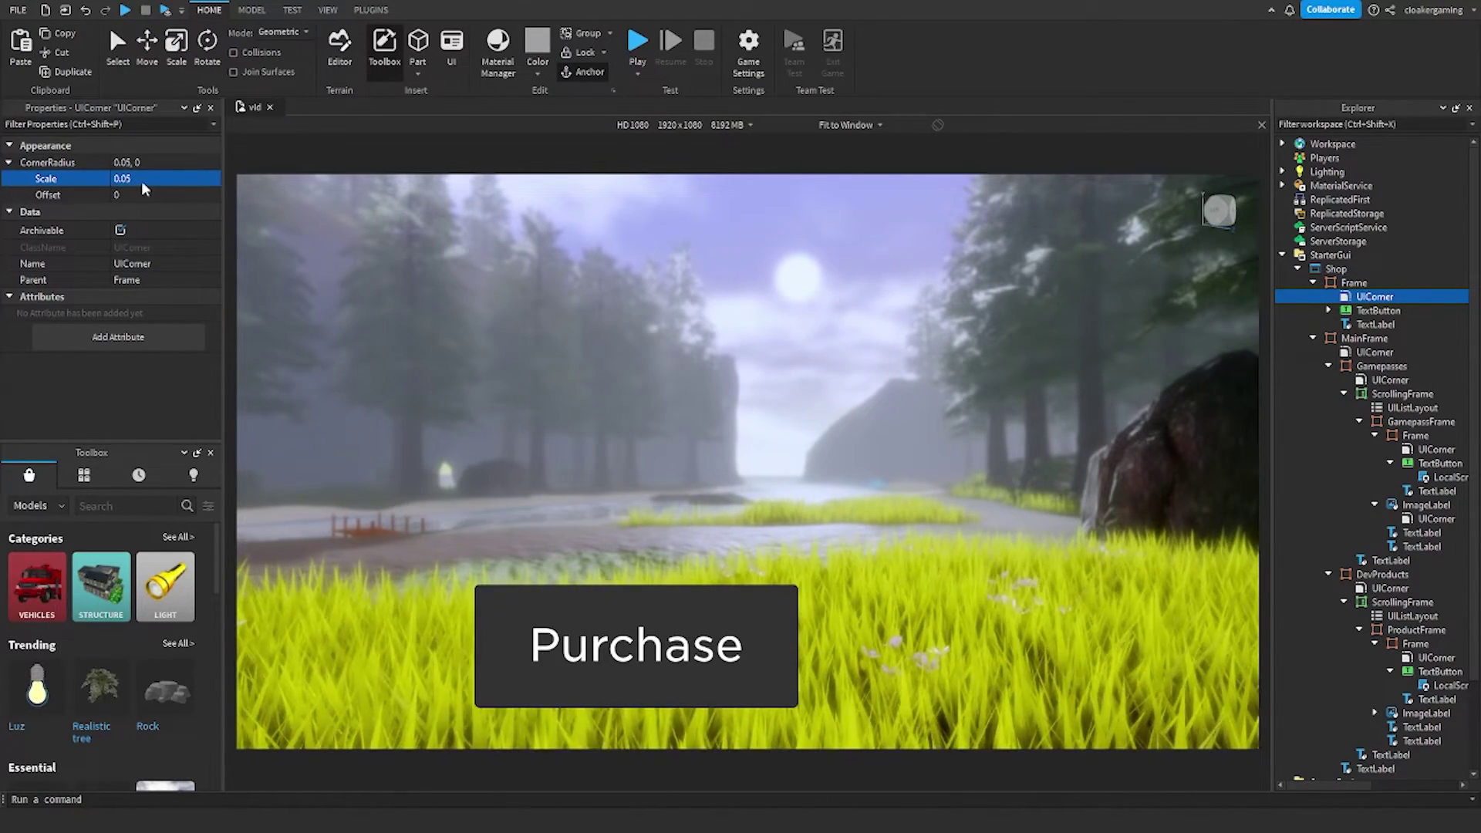
- Shrink the pasted Frame to about 257 × 46 pixels and place it at the game screen's left edge, about mid-height
left_click(793, 702)
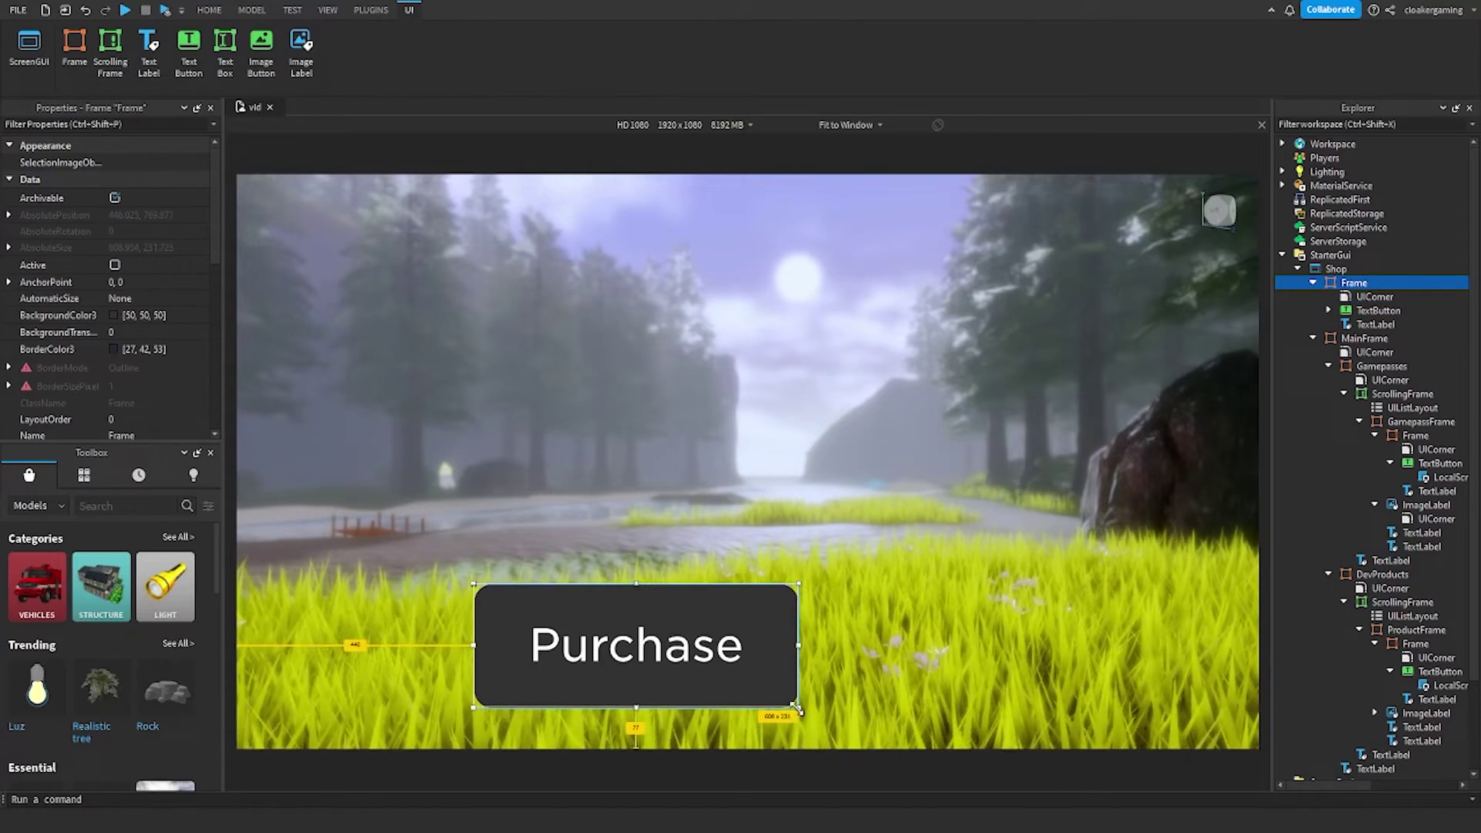
left_click_drag(799, 709, 322, 462)
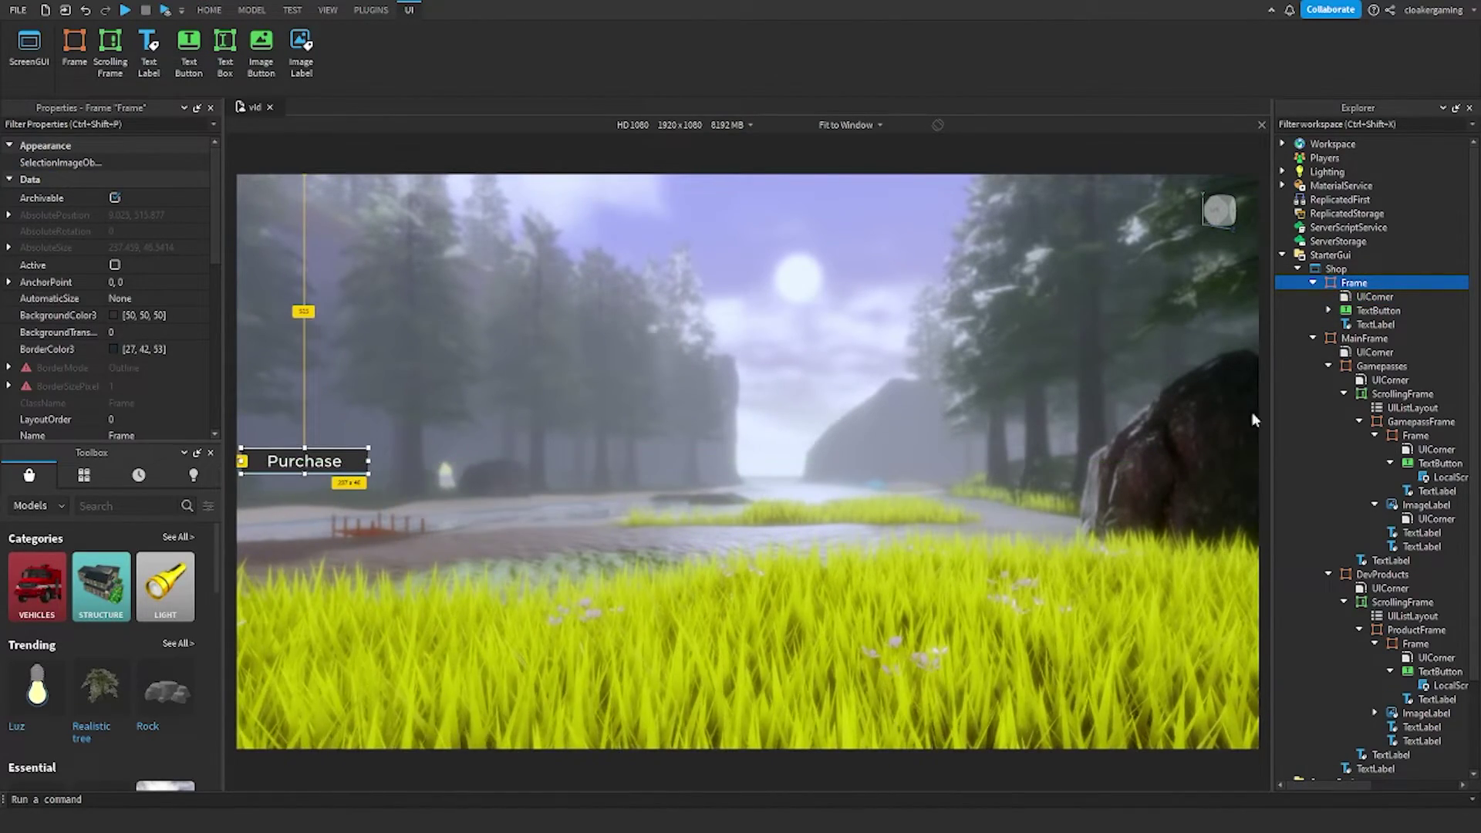
- Change the text of the pasted Frame's TextLabel to "Shop"
left_click(1376, 324)
scroll(155, 324, "down", 10)
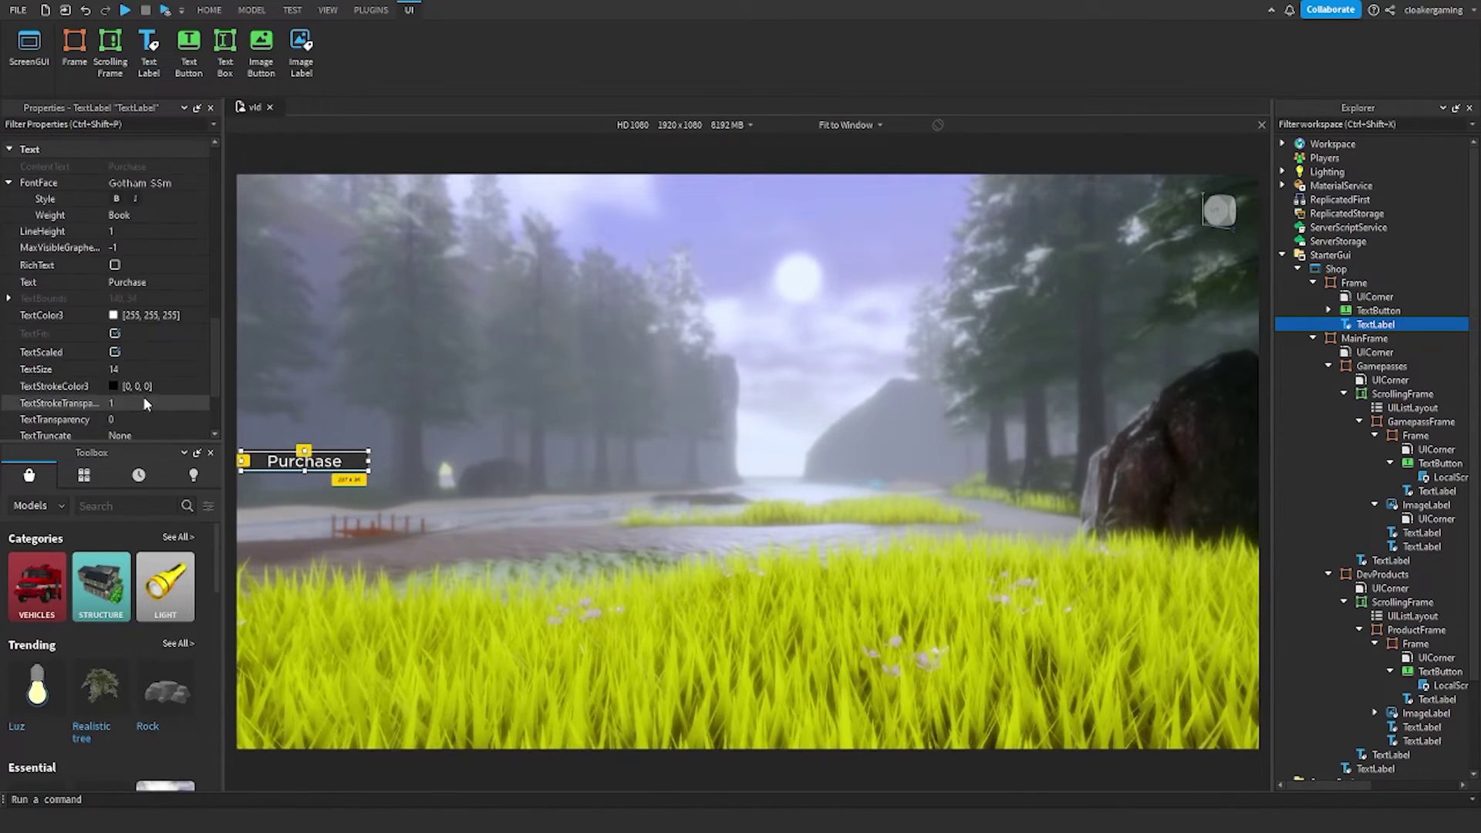
left_click(166, 283)
type("Shop")
key("Return")
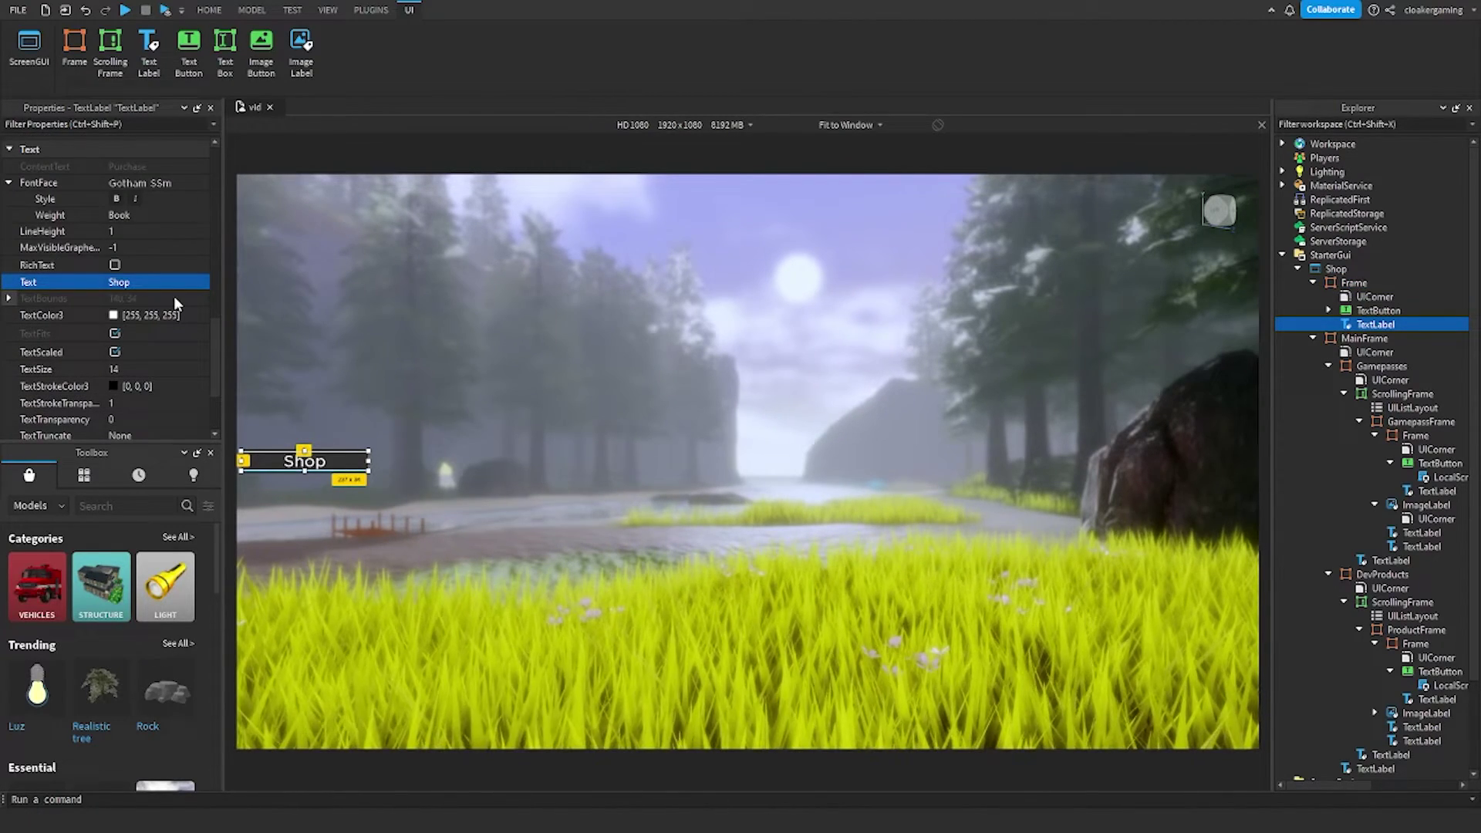
- Open the LocalScript in the Shop button's TextButton and delete the PromptGamePassPurchase line from its click function
left_click(1329, 310)
left_click(1374, 325)
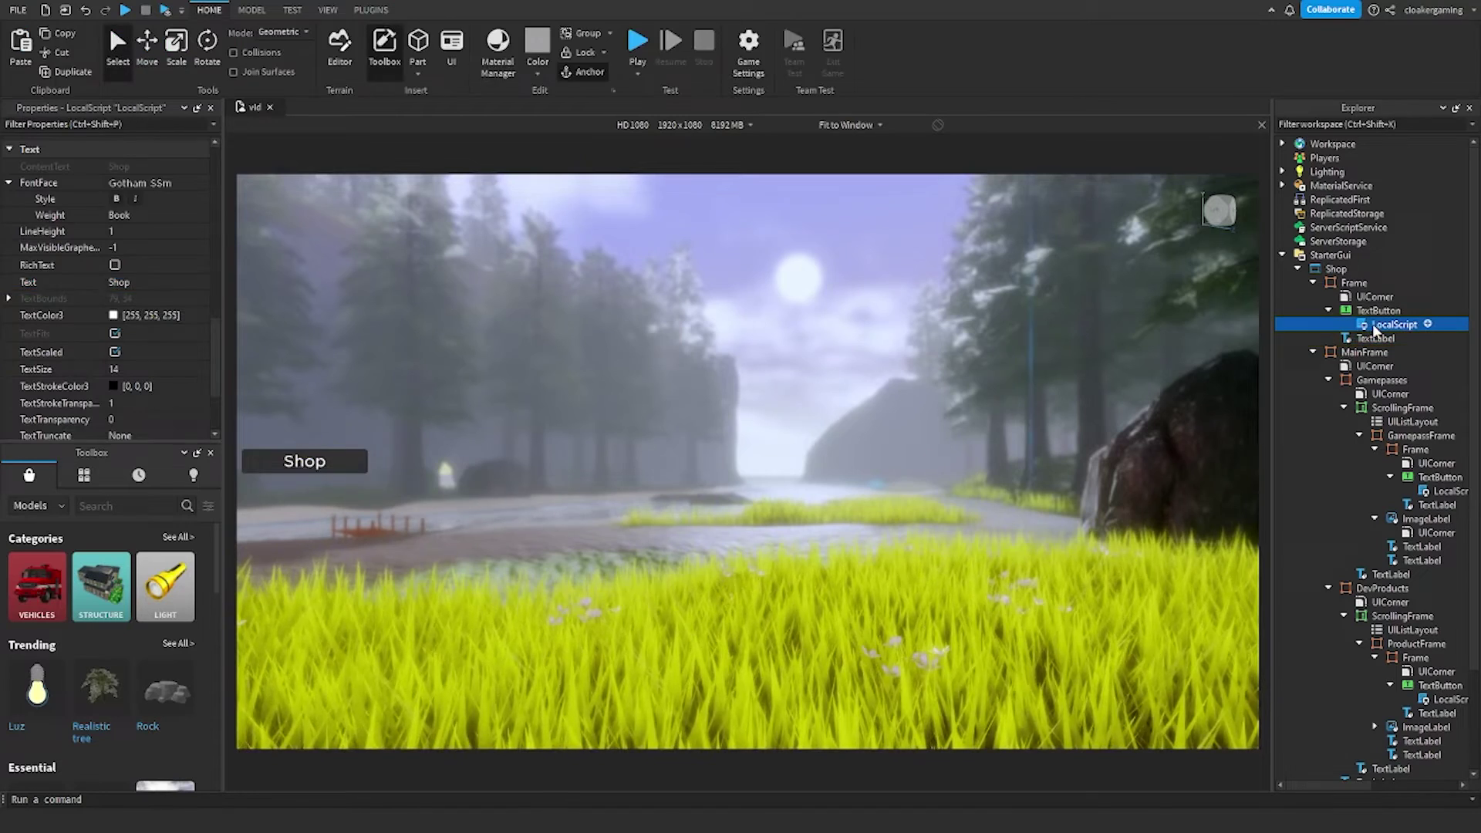
double_click(1376, 325)
left_click_drag(697, 175, 309, 173)
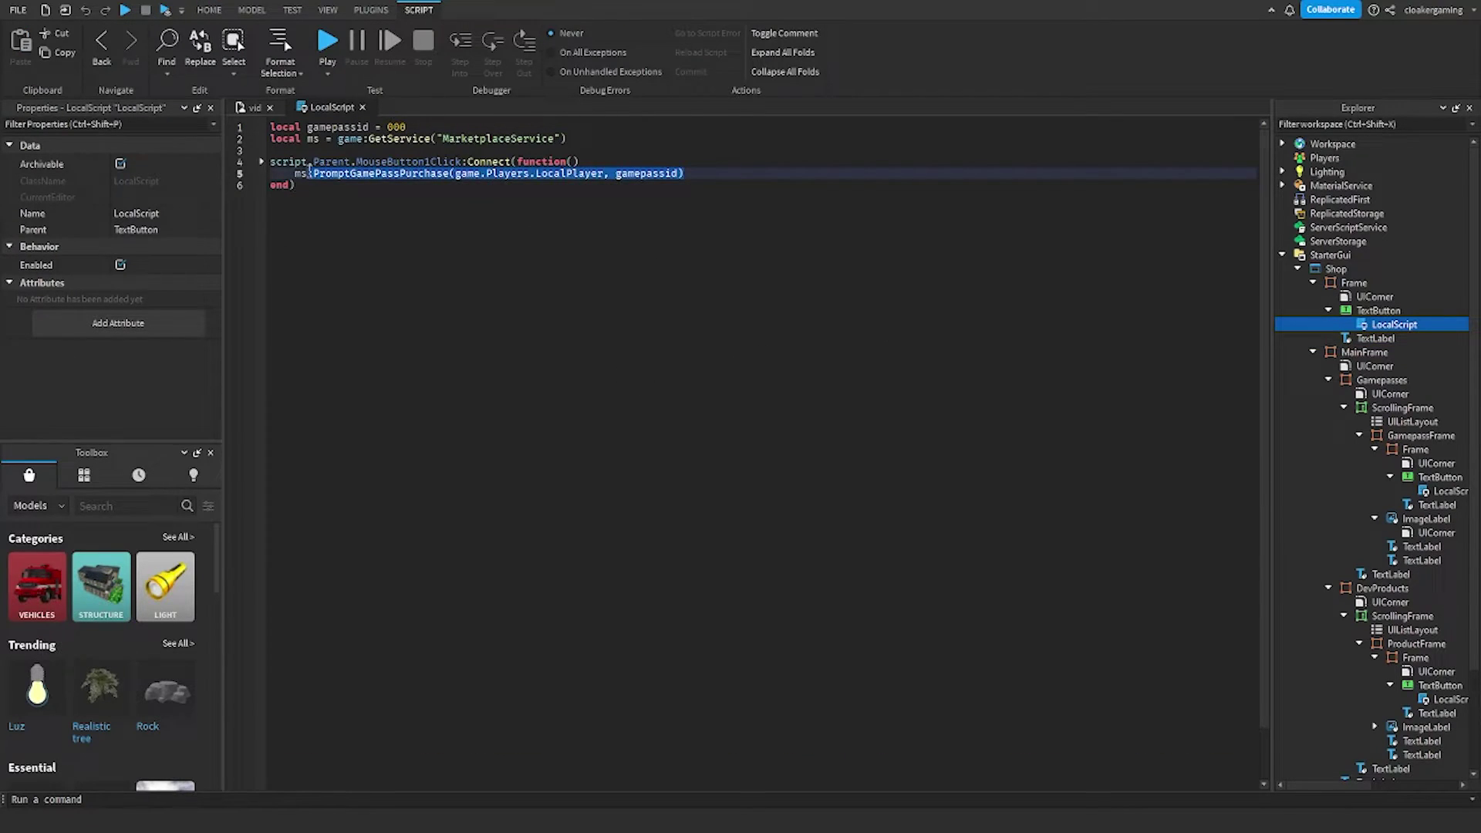
key("BackSpace")
key("BackSpace")
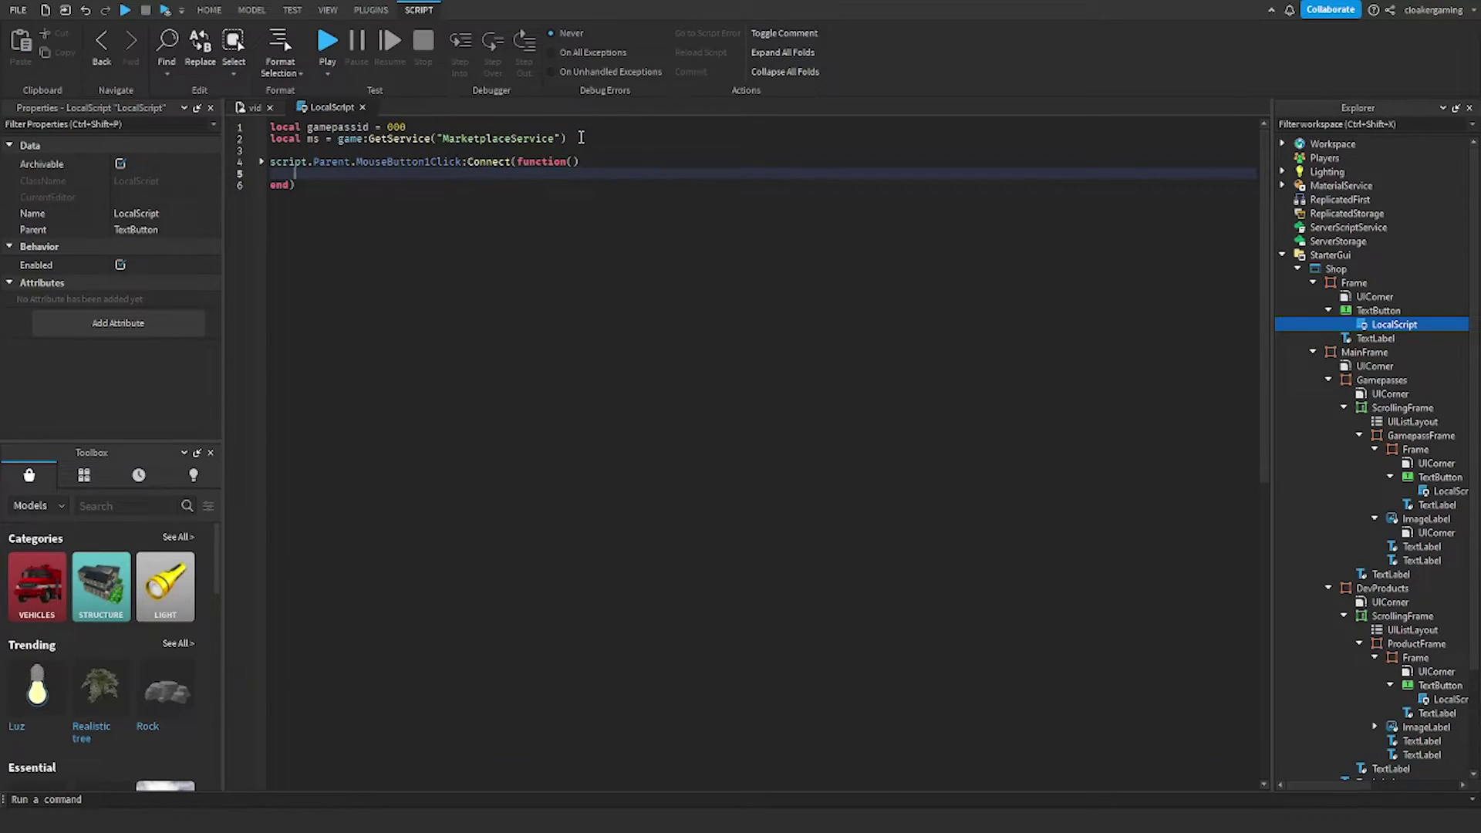
- Replace the gamepassid and MarketplaceService declarations with "local open = true"
left_click_drag(581, 137, 266, 126)
type("locla")
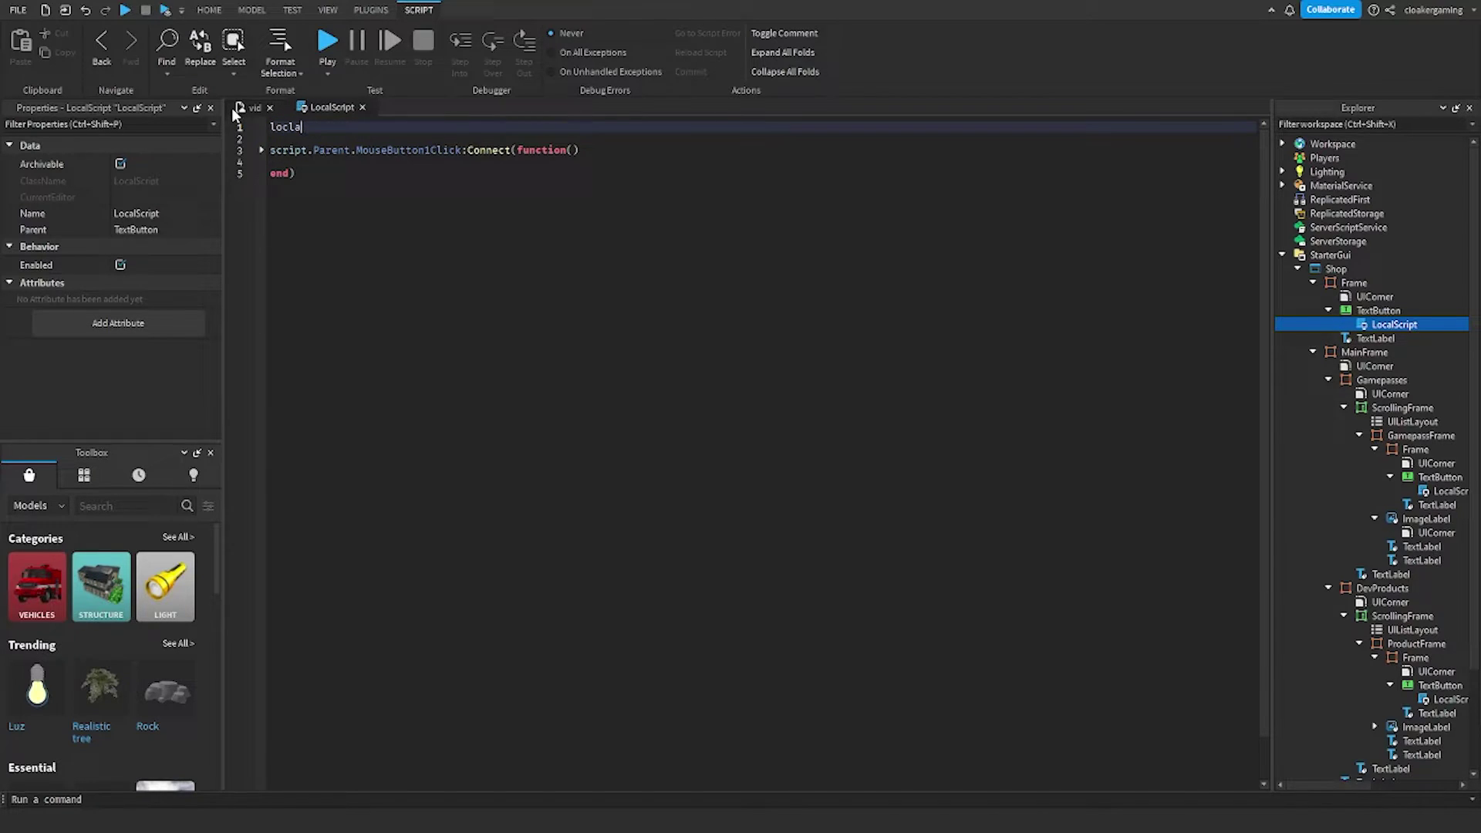
key("BackSpace")
key("BackSpace")
type("al open = true")
- Write an if/else in the click function that sets open to false when it is true, and to true otherwise
left_click(316, 163)
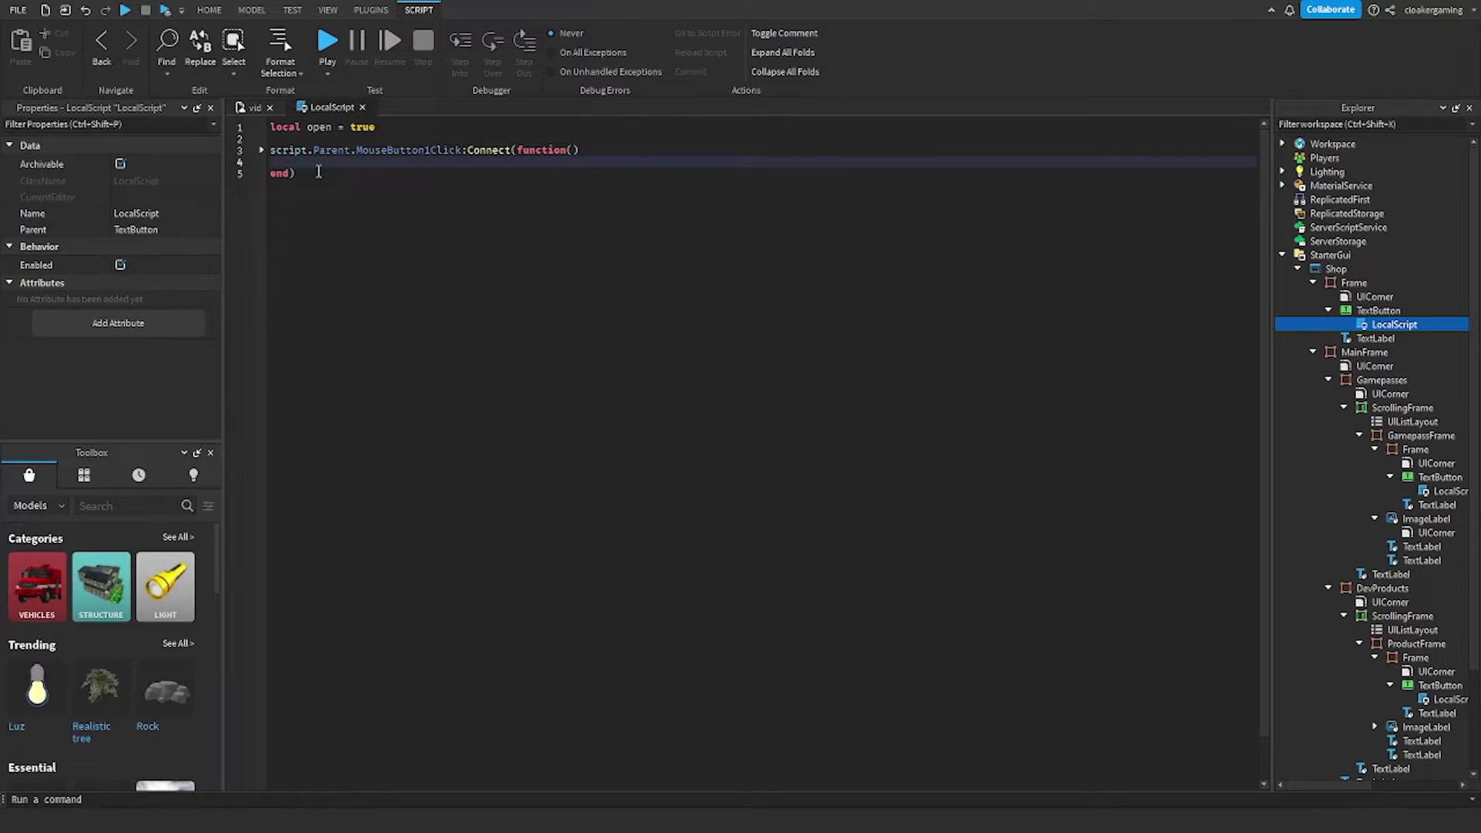
type("if open == true thn")
key("Return")
type("open =")
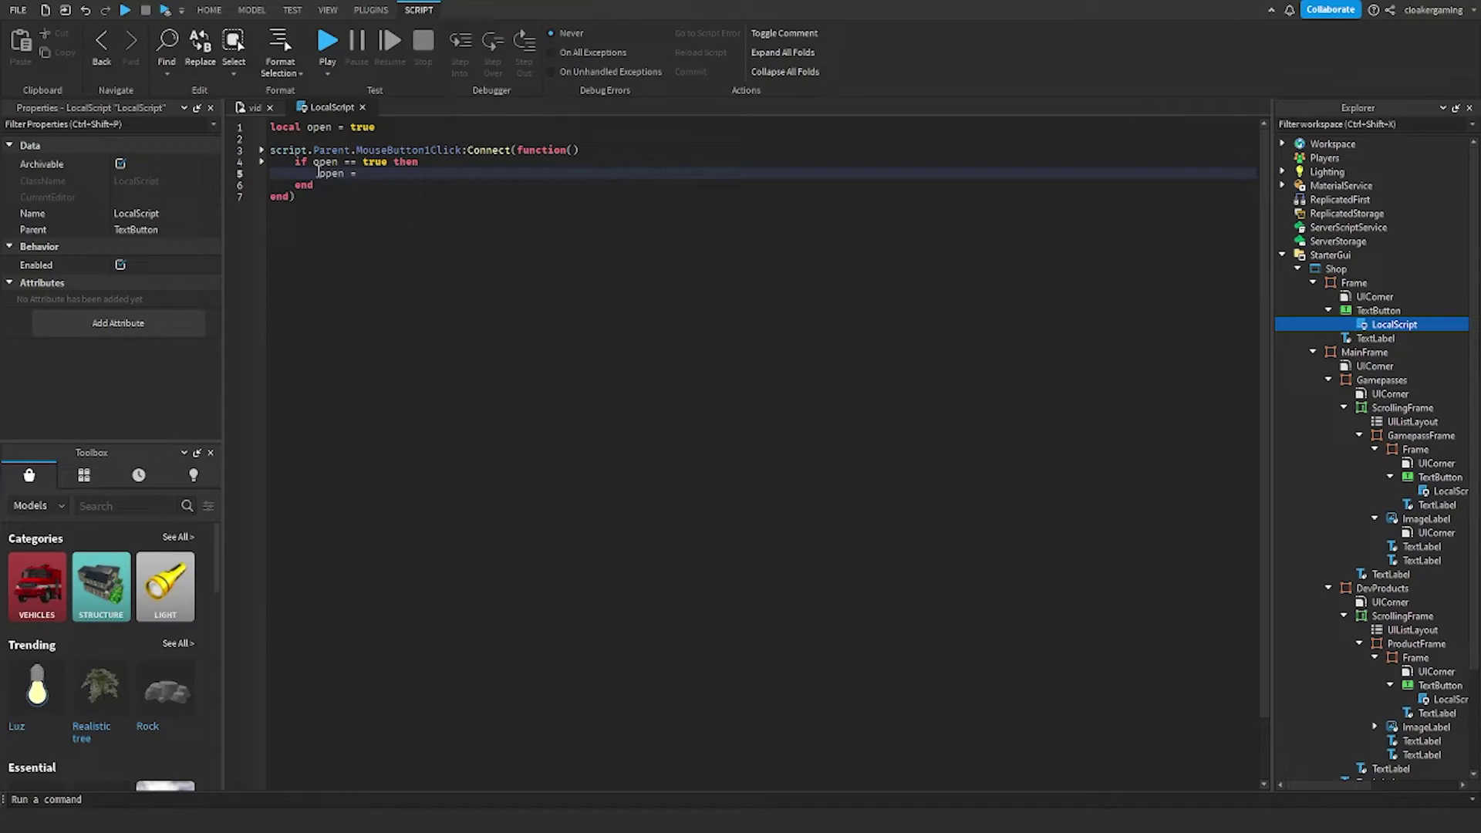
type(" false")
key("Return")
type("else")
key("Return")
type("i")
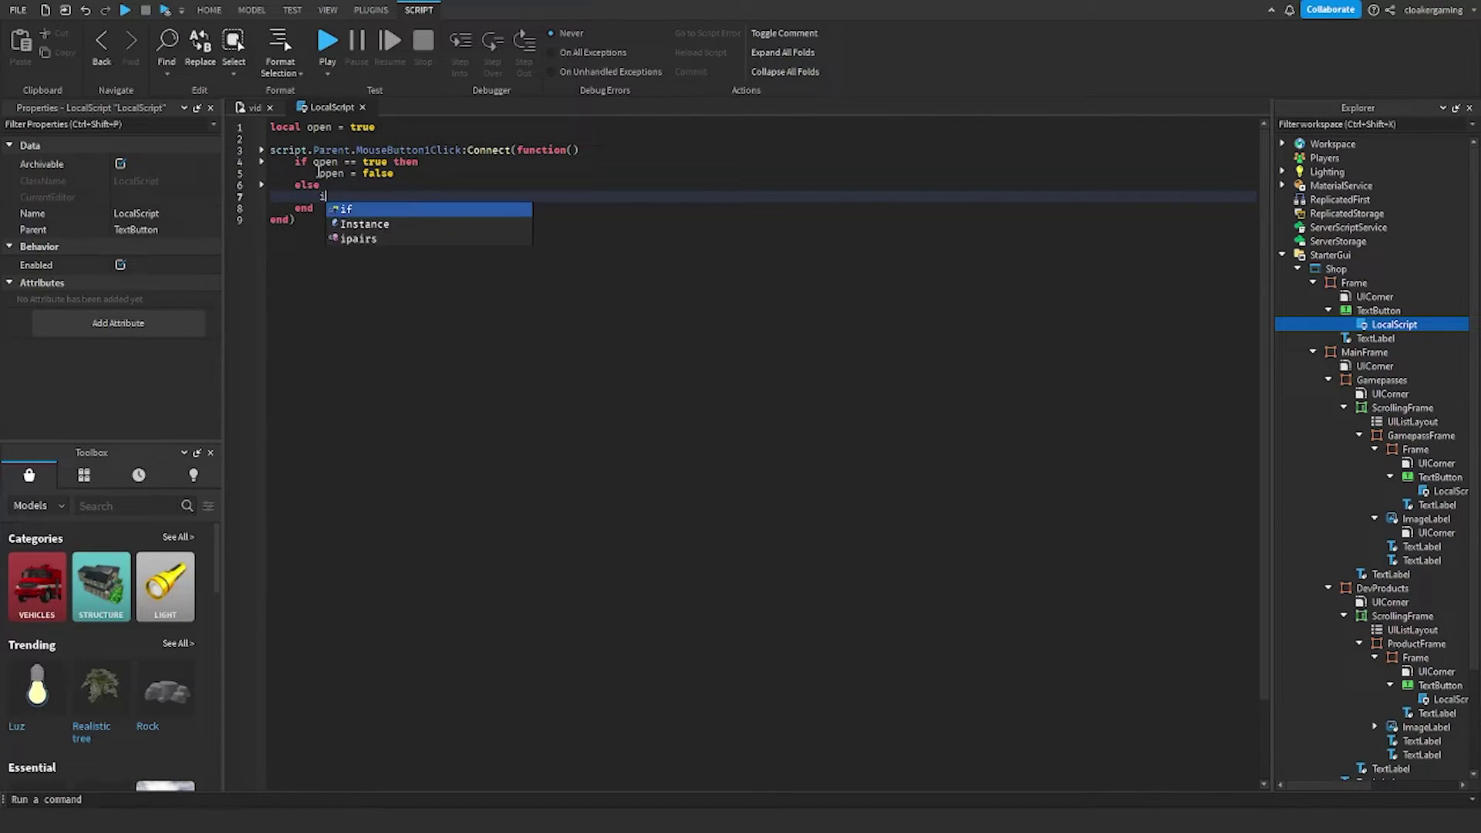
key("BackSpace")
type("open =")
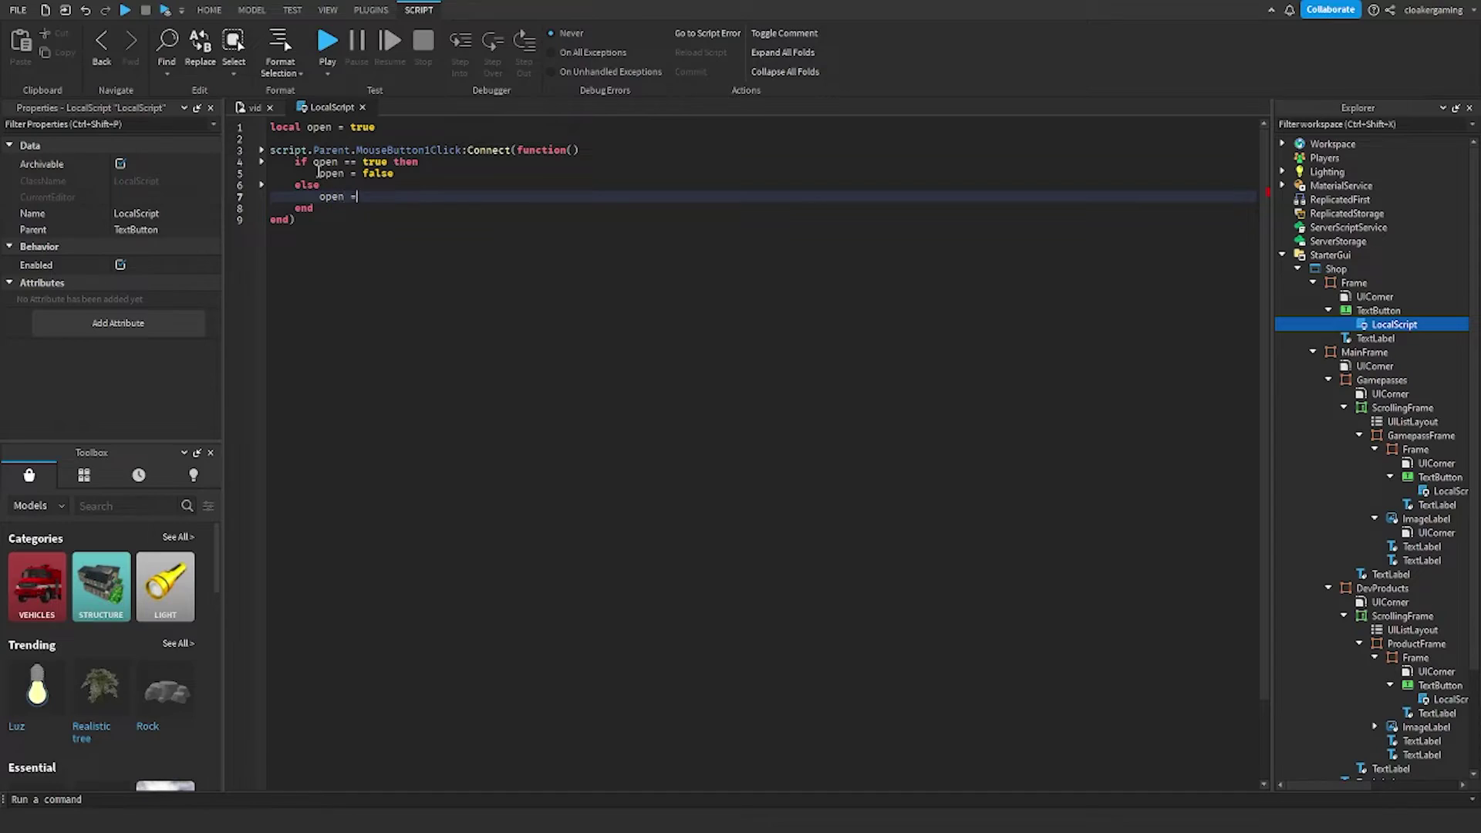
type(" true")
- Below "open = false", write a TweenPosition call on script.Parent.Parent.Parent.MainFrame with the end position UDim2.new(0.5,0,0.5,0)
left_click(432, 176)
key("Return")
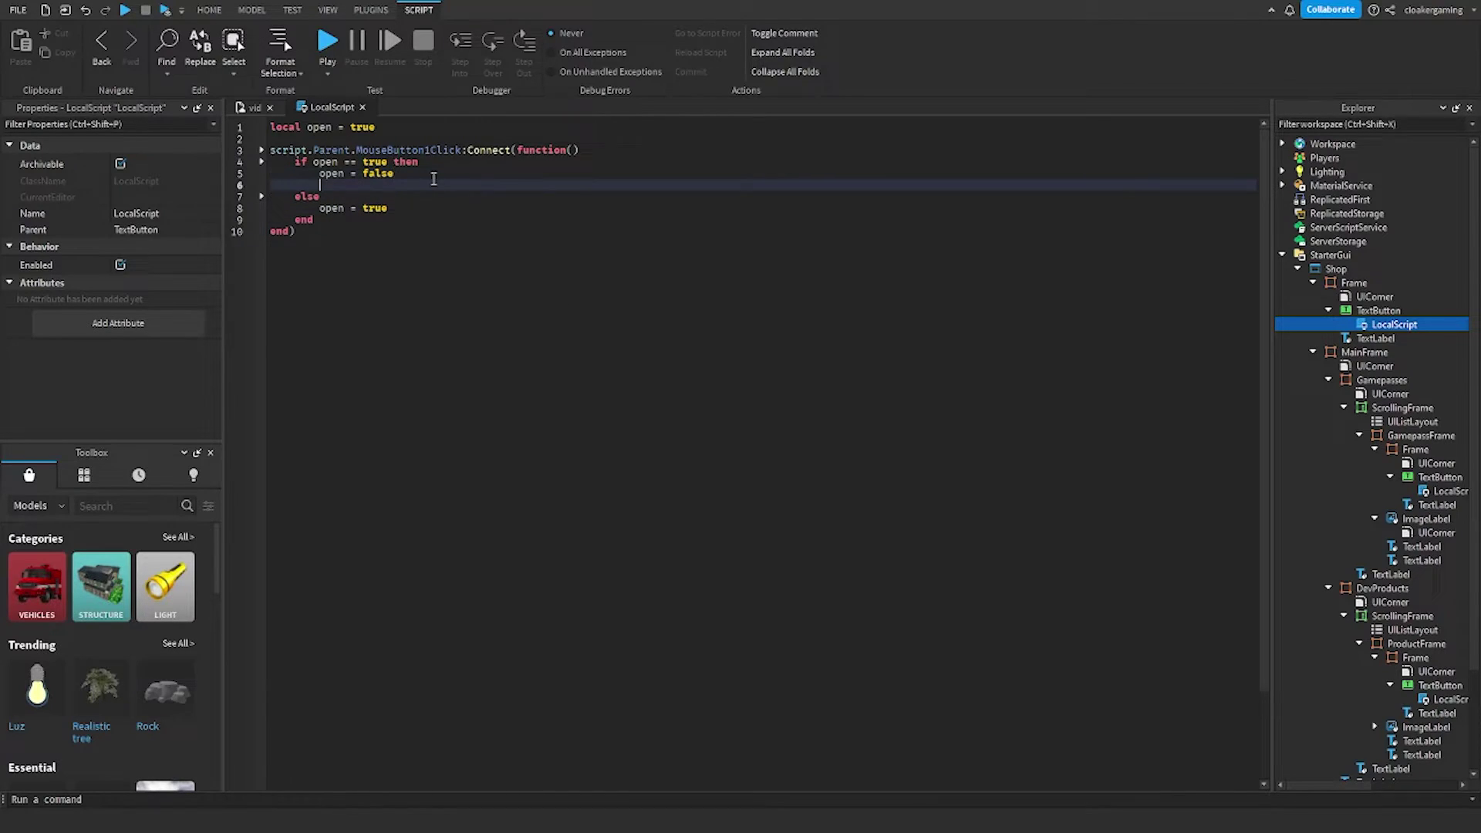
type("script.Parent.Parent.p")
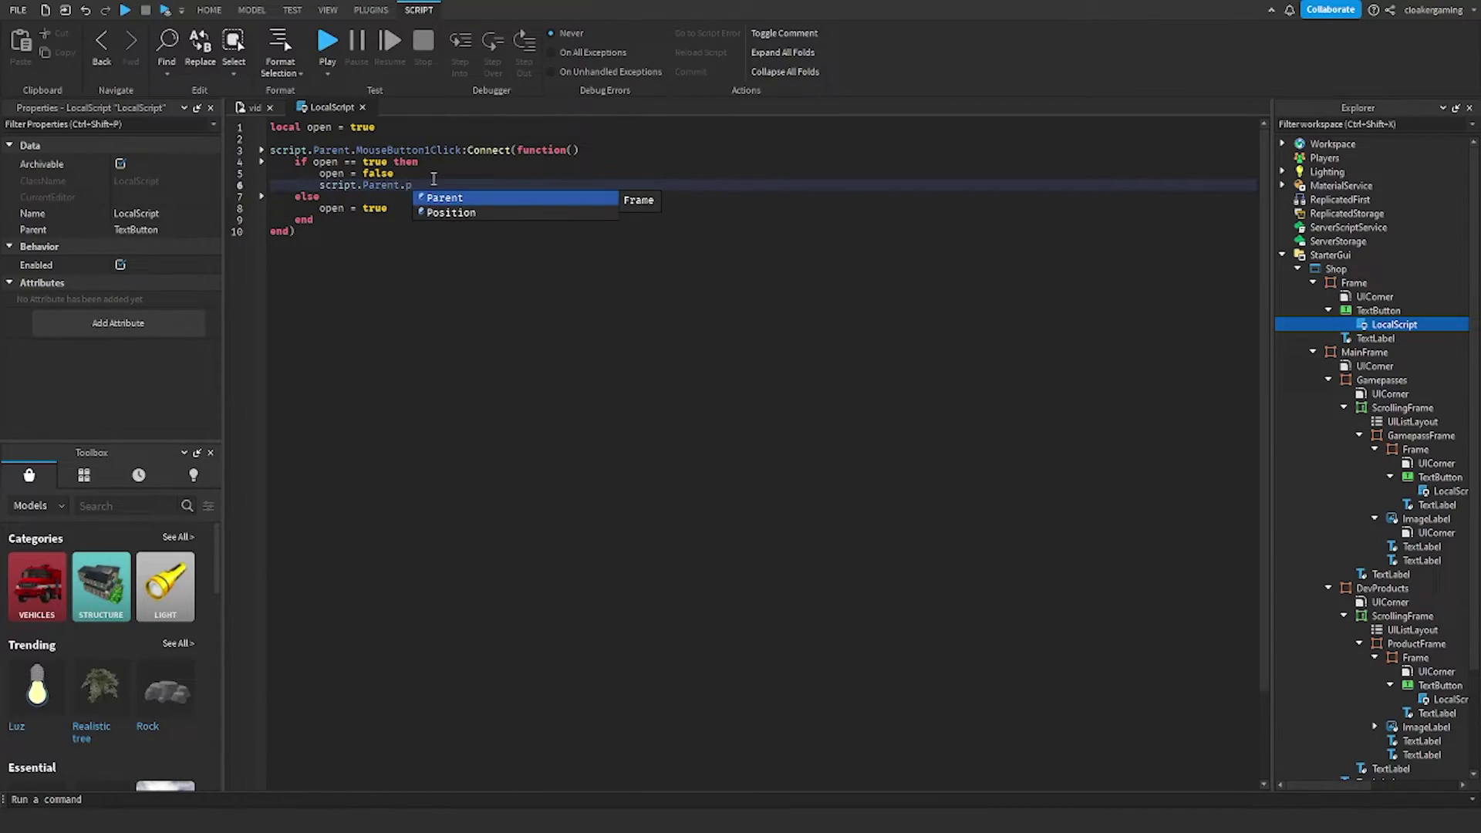
key("Tab")
type(".MainFrame:")
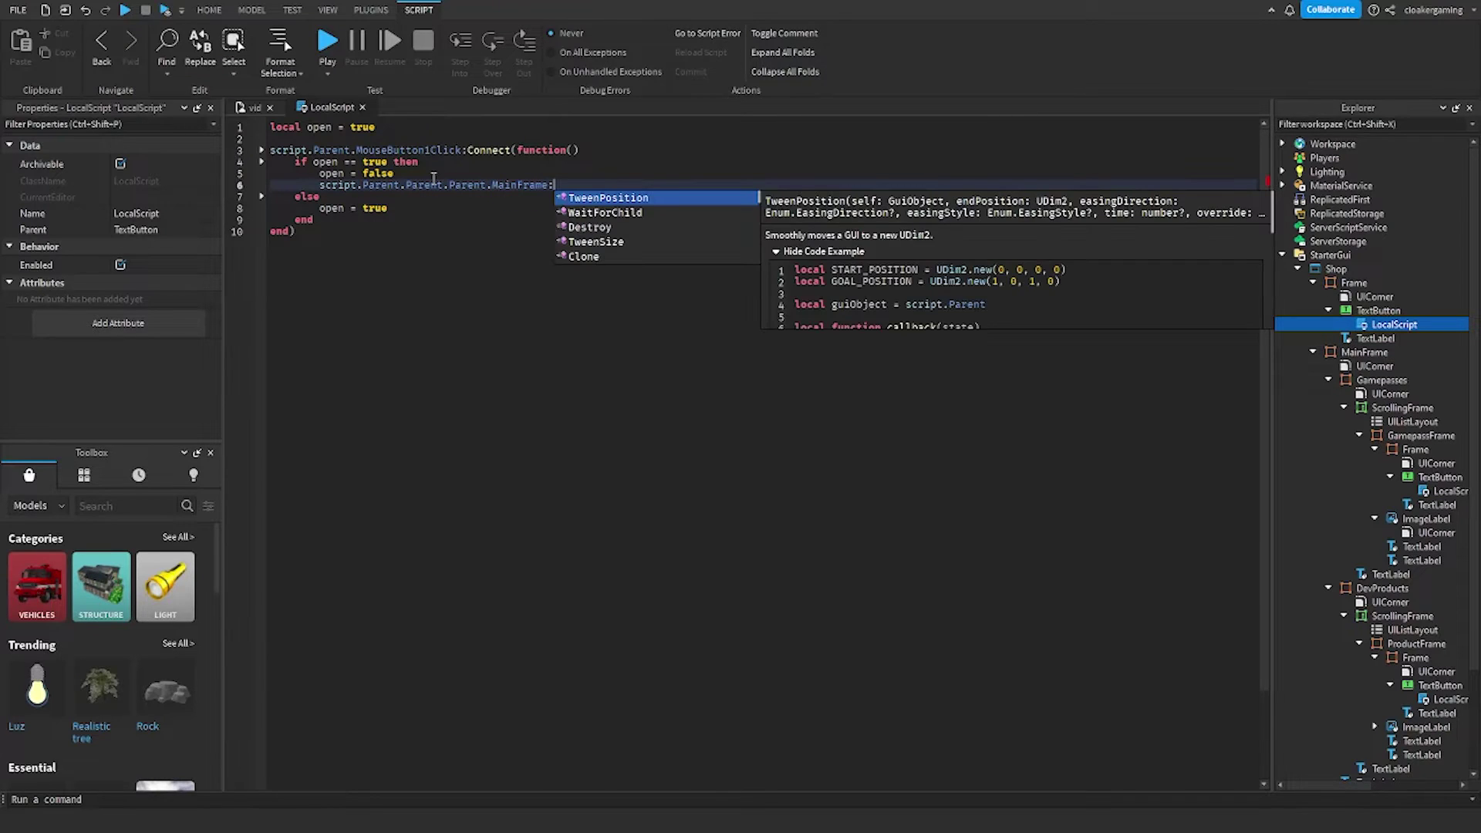
key("Tab")
type("(UDim2.ne")
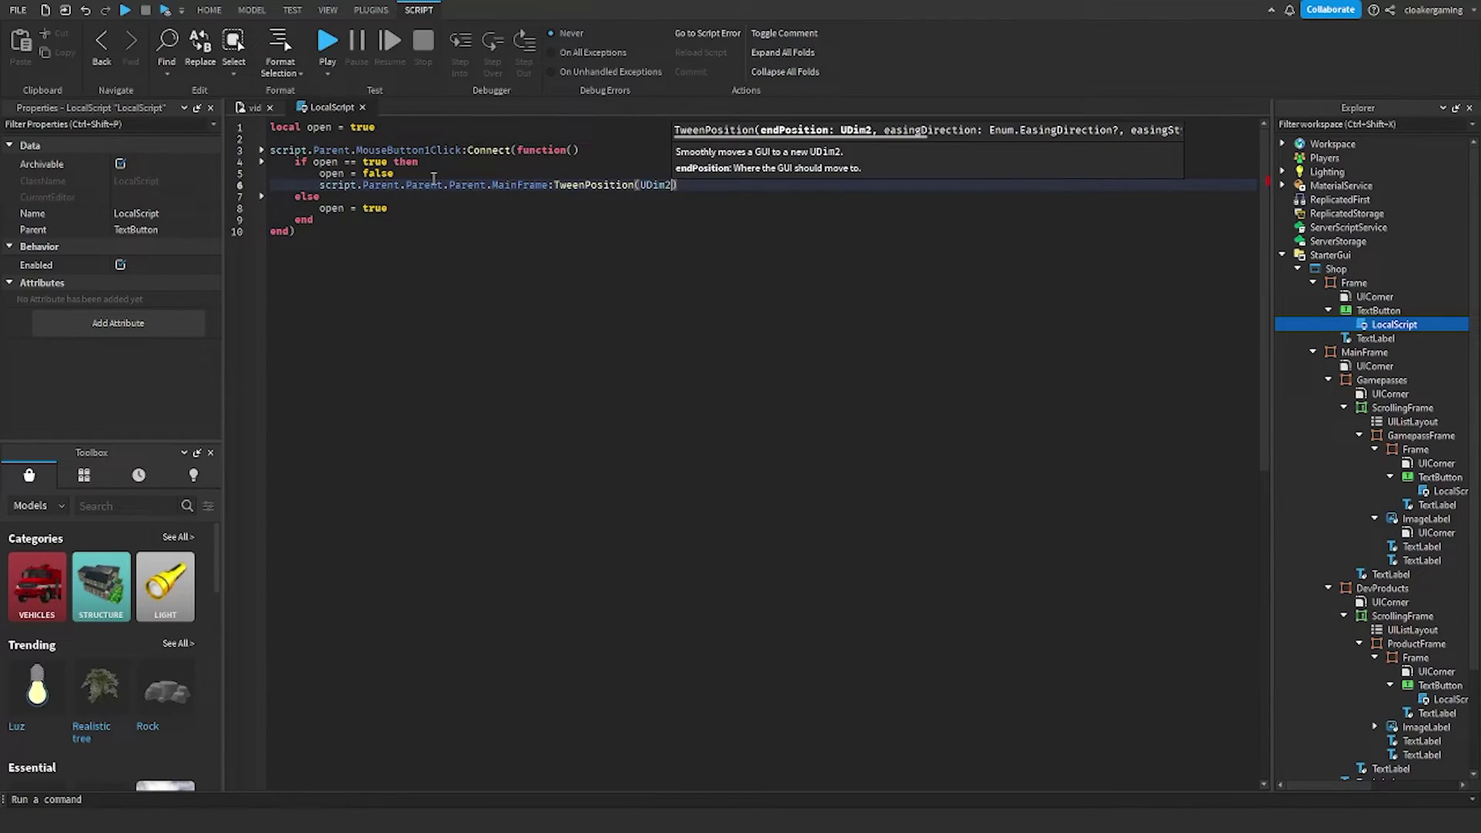
key("Tab")
type("(0.5,0,")
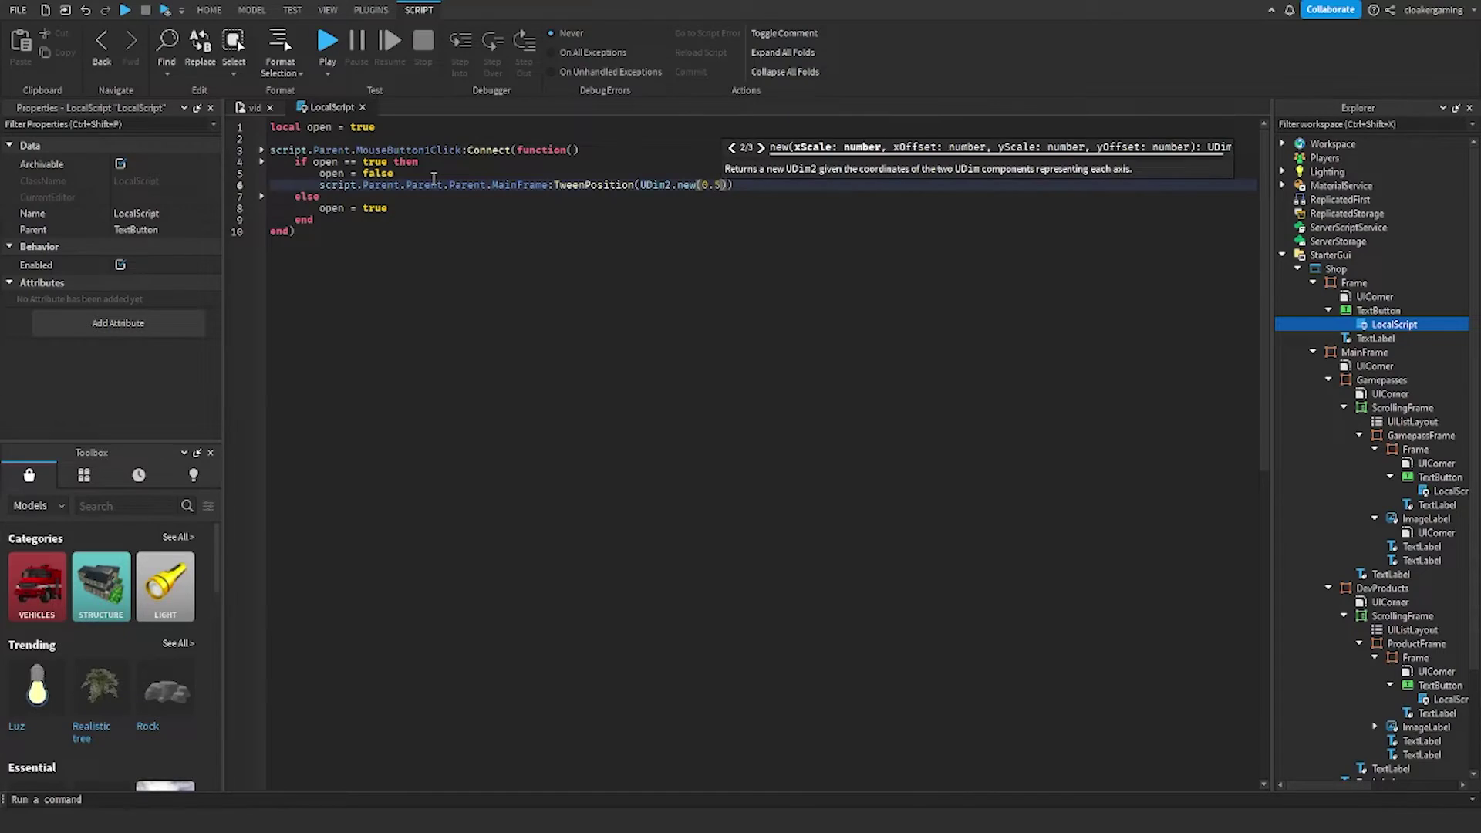
type("0.5,0,")
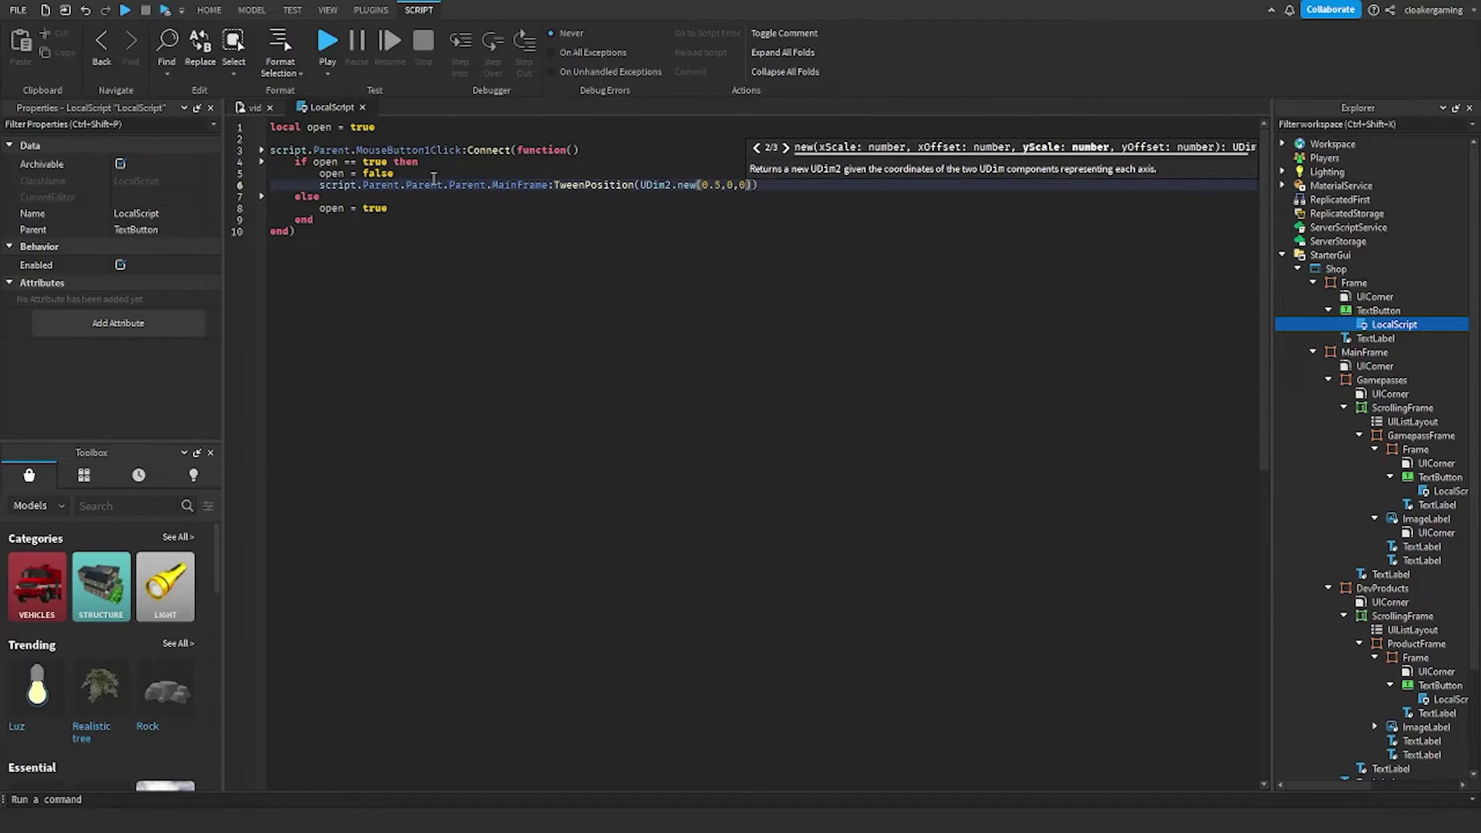
type("0), ")
- Complete the TweenPosition arguments with "InOut" easing direction, "Quad" easing style, a 0.5 second time and override true
type("\"InOut\"")
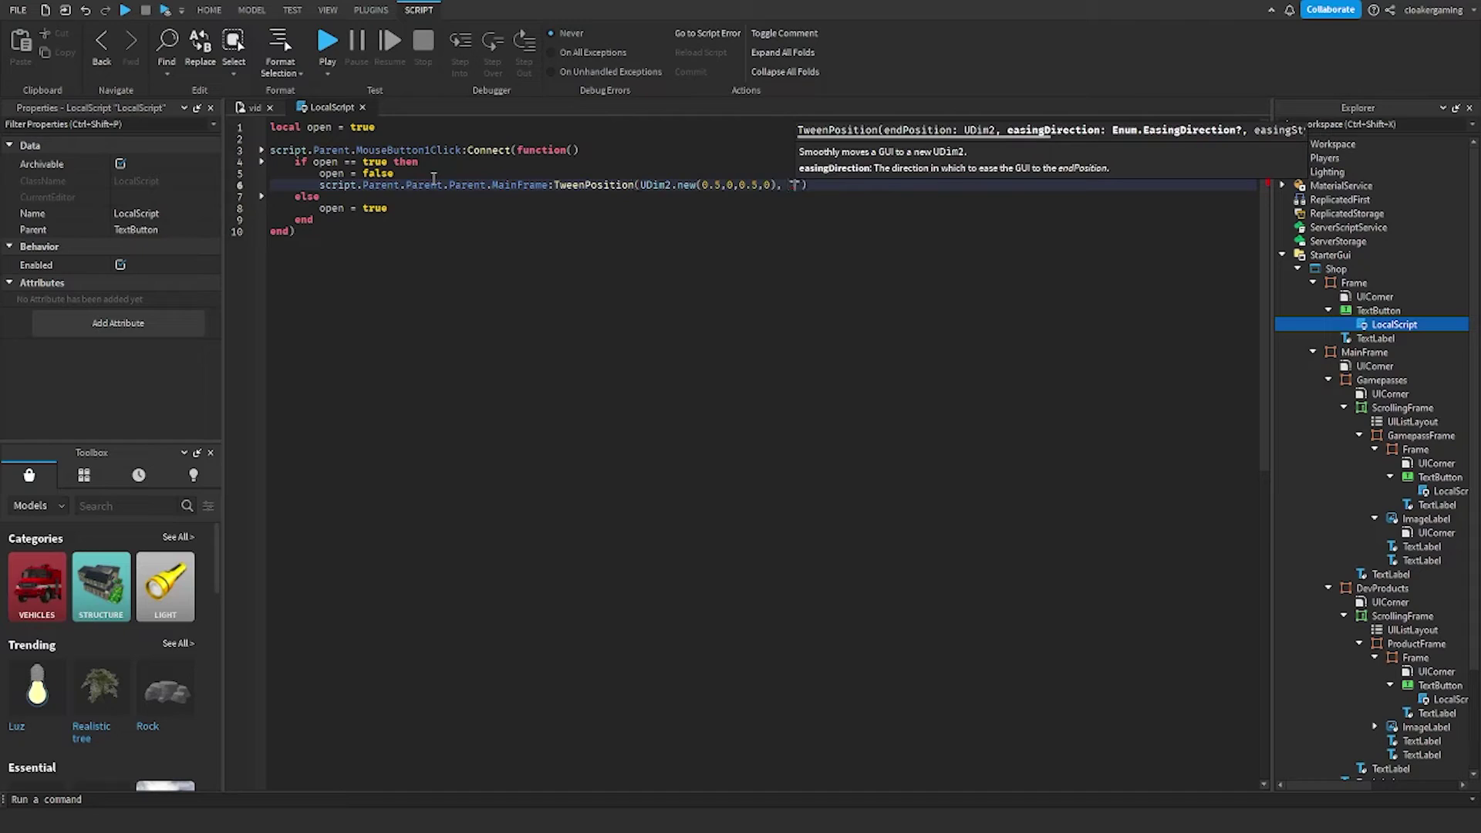
type(", \"Quad.")
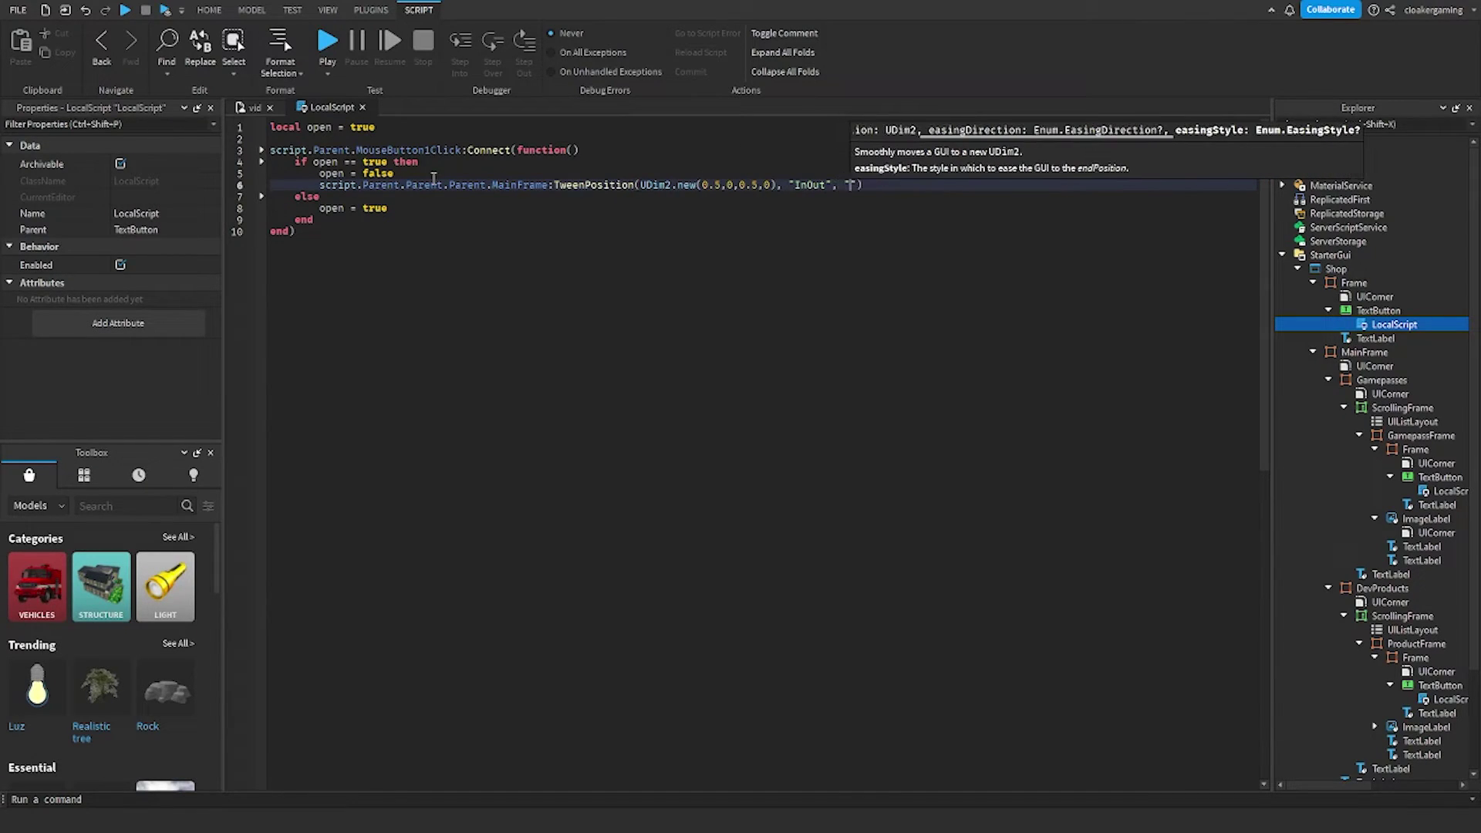
key("BackSpace")
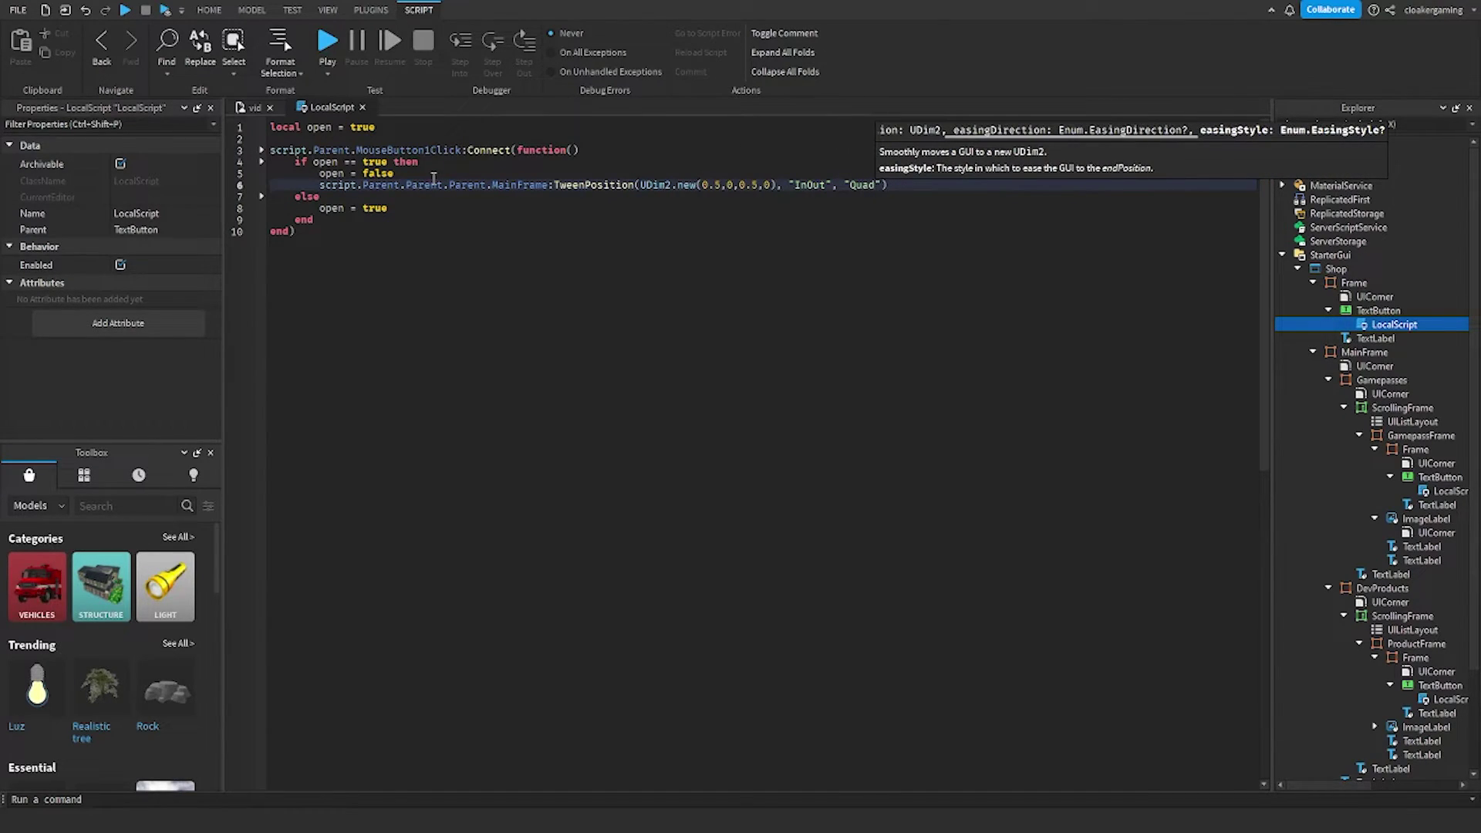
type("\", 0.5")
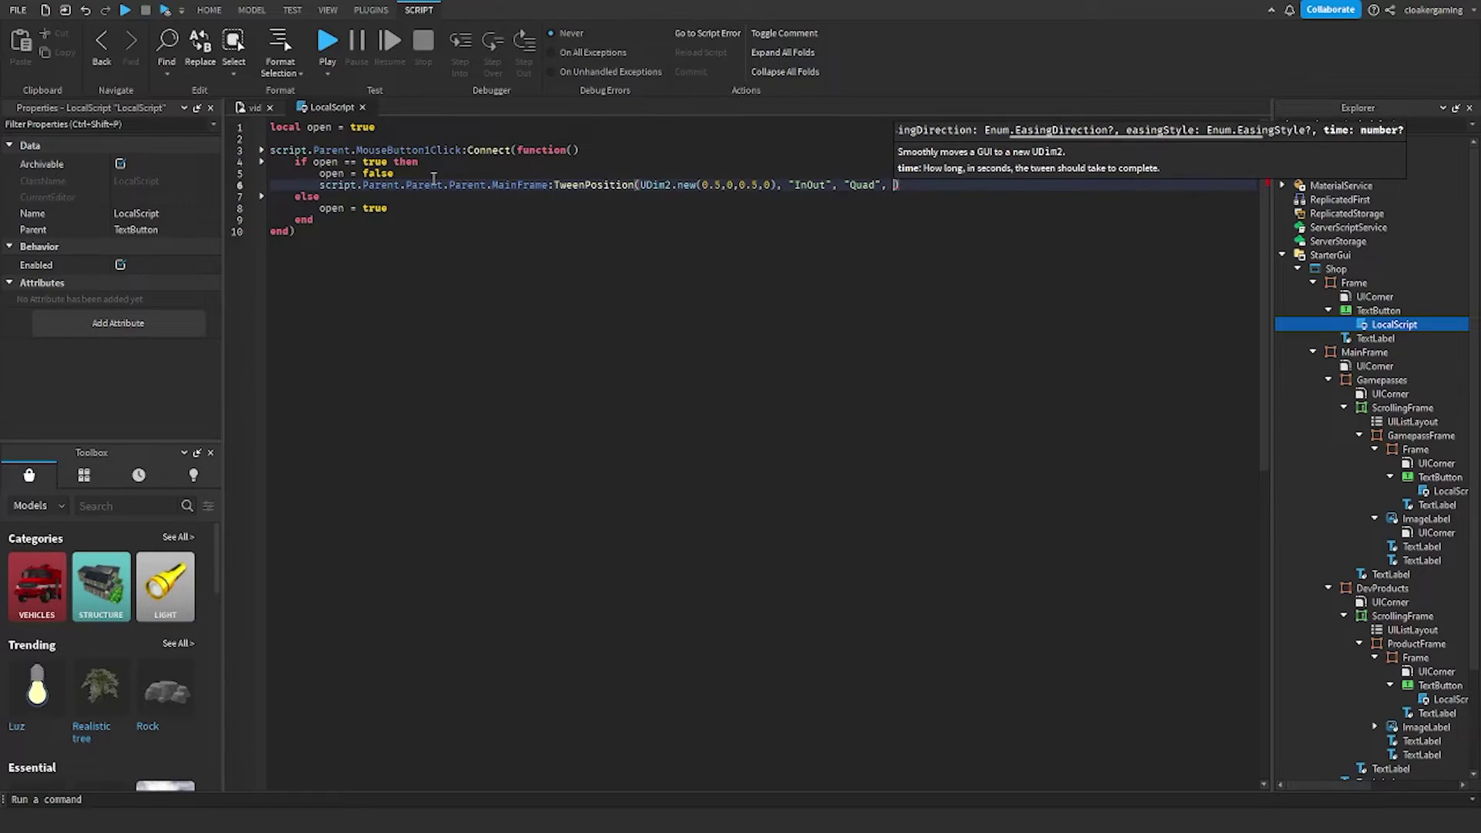
type(", true")
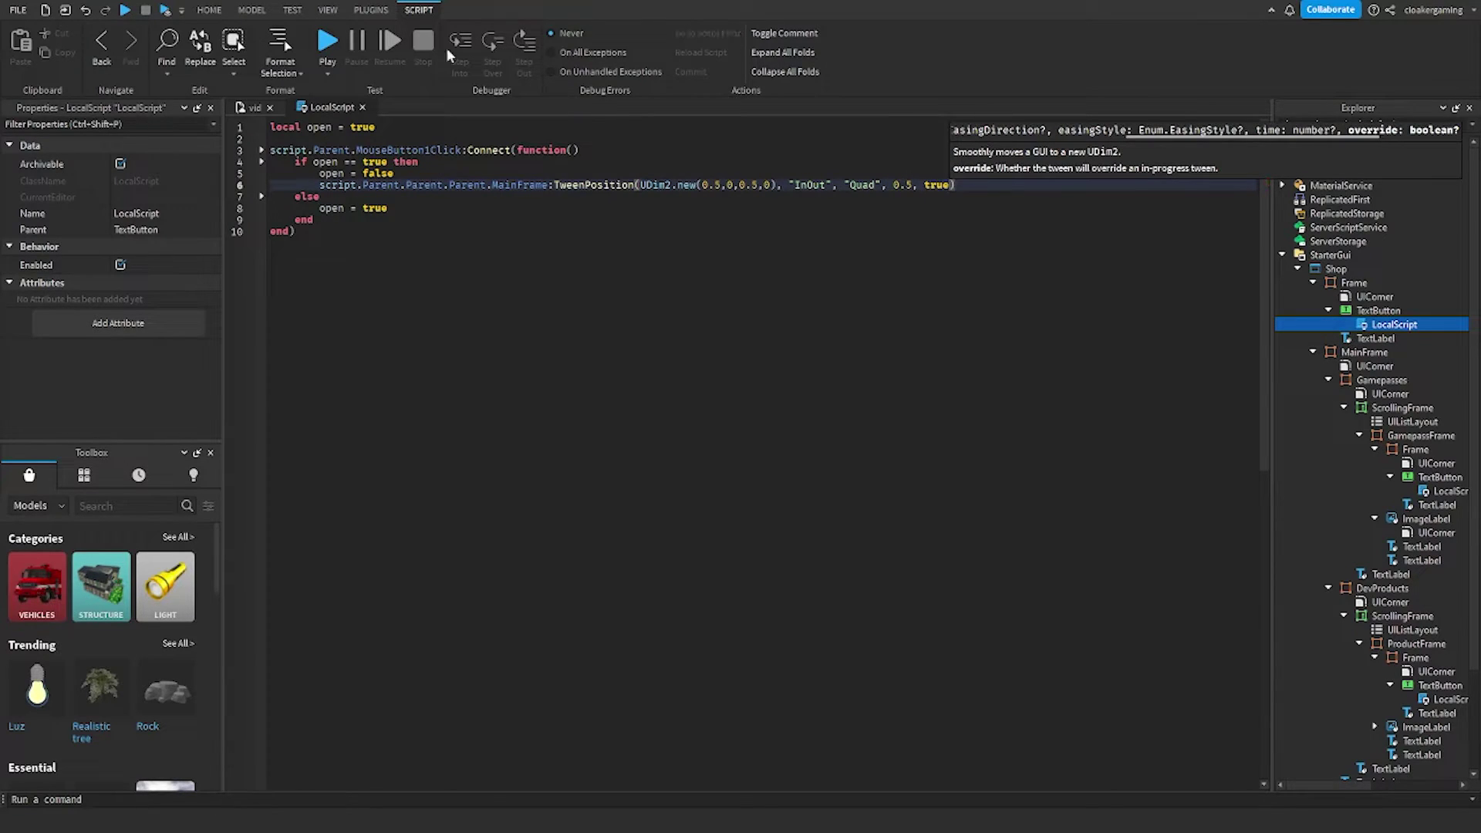
- Duplicate the TweenPosition line below "open = true" in the else branch and set its Y scale to 1.5
left_click_drag(955, 185, 315, 183)
key("ctrl+c")
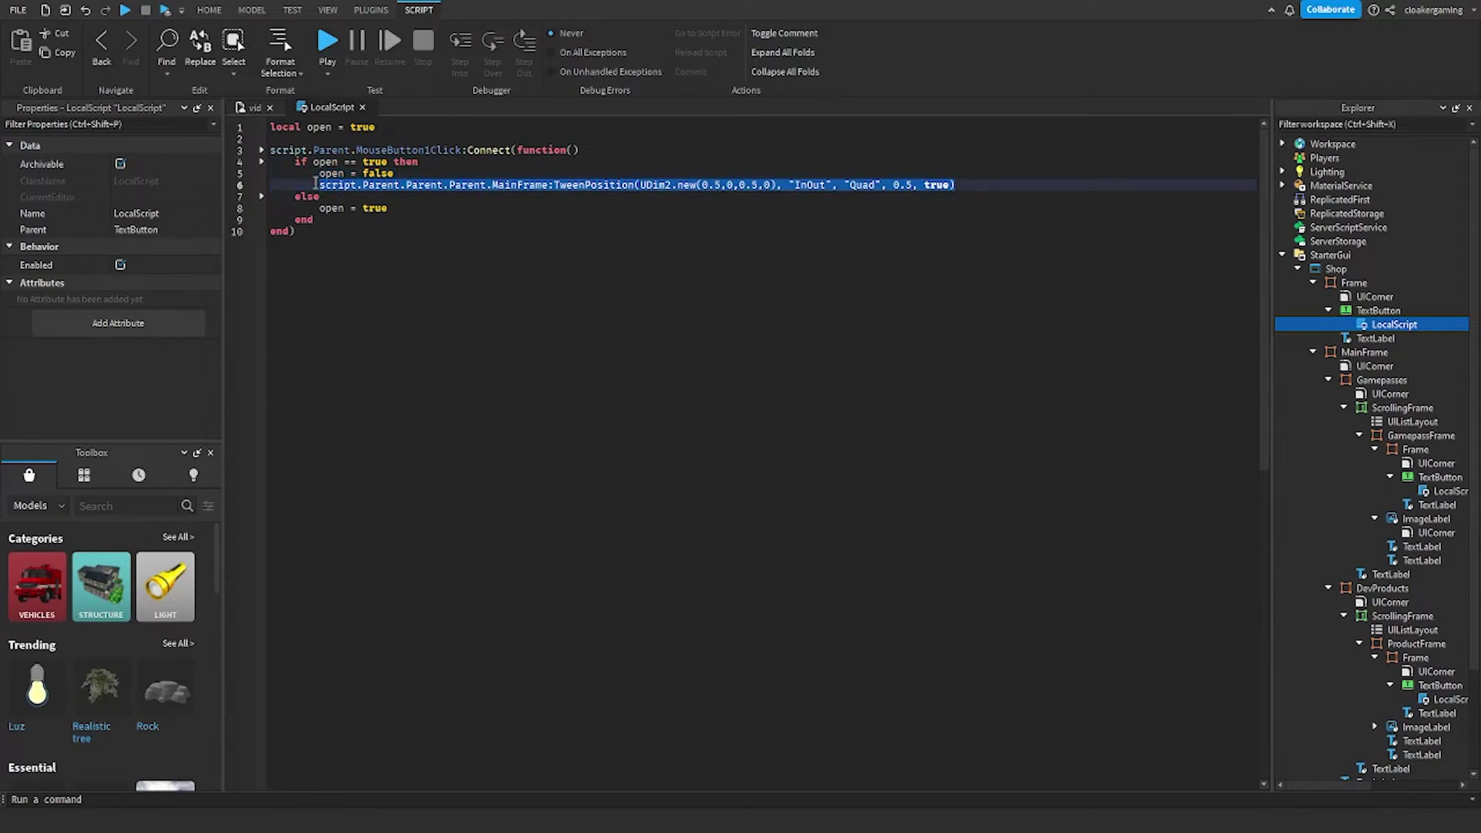
left_click_drag(394, 207, 329, 207)
left_click(411, 209)
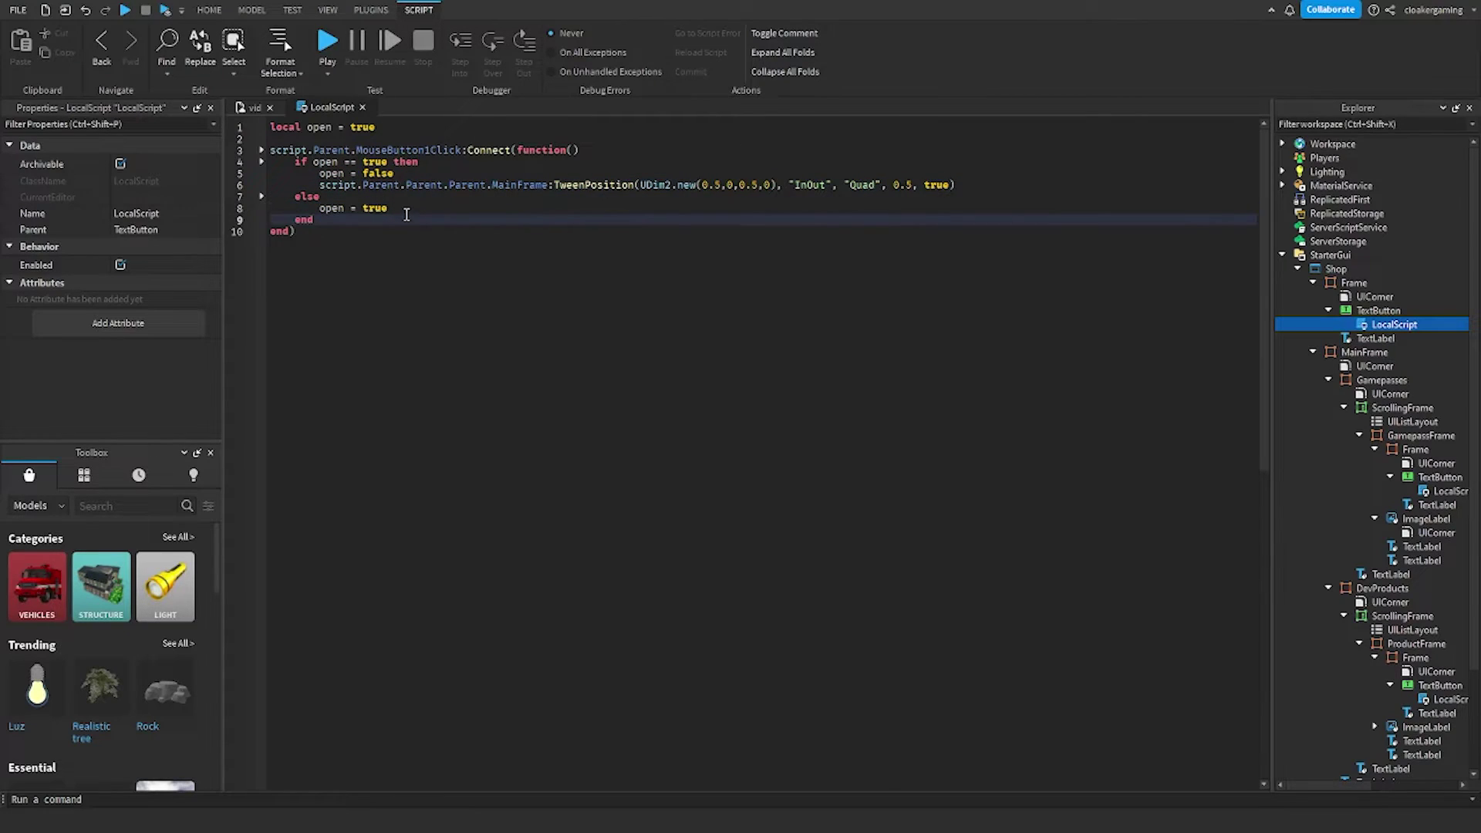
key("Return")
key("ctrl+v")
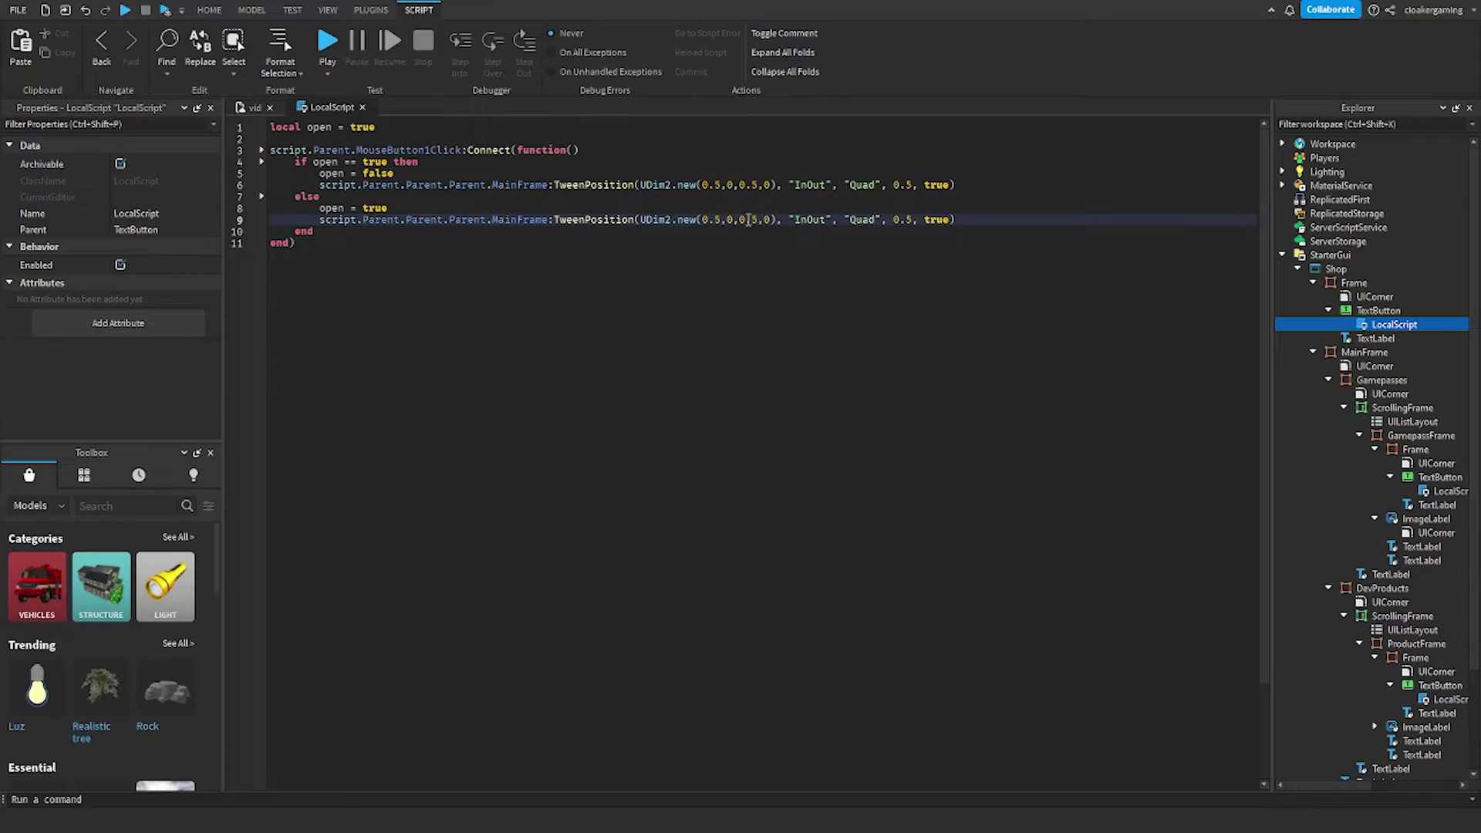
left_click(747, 220)
key("BackSpace")
type("1")
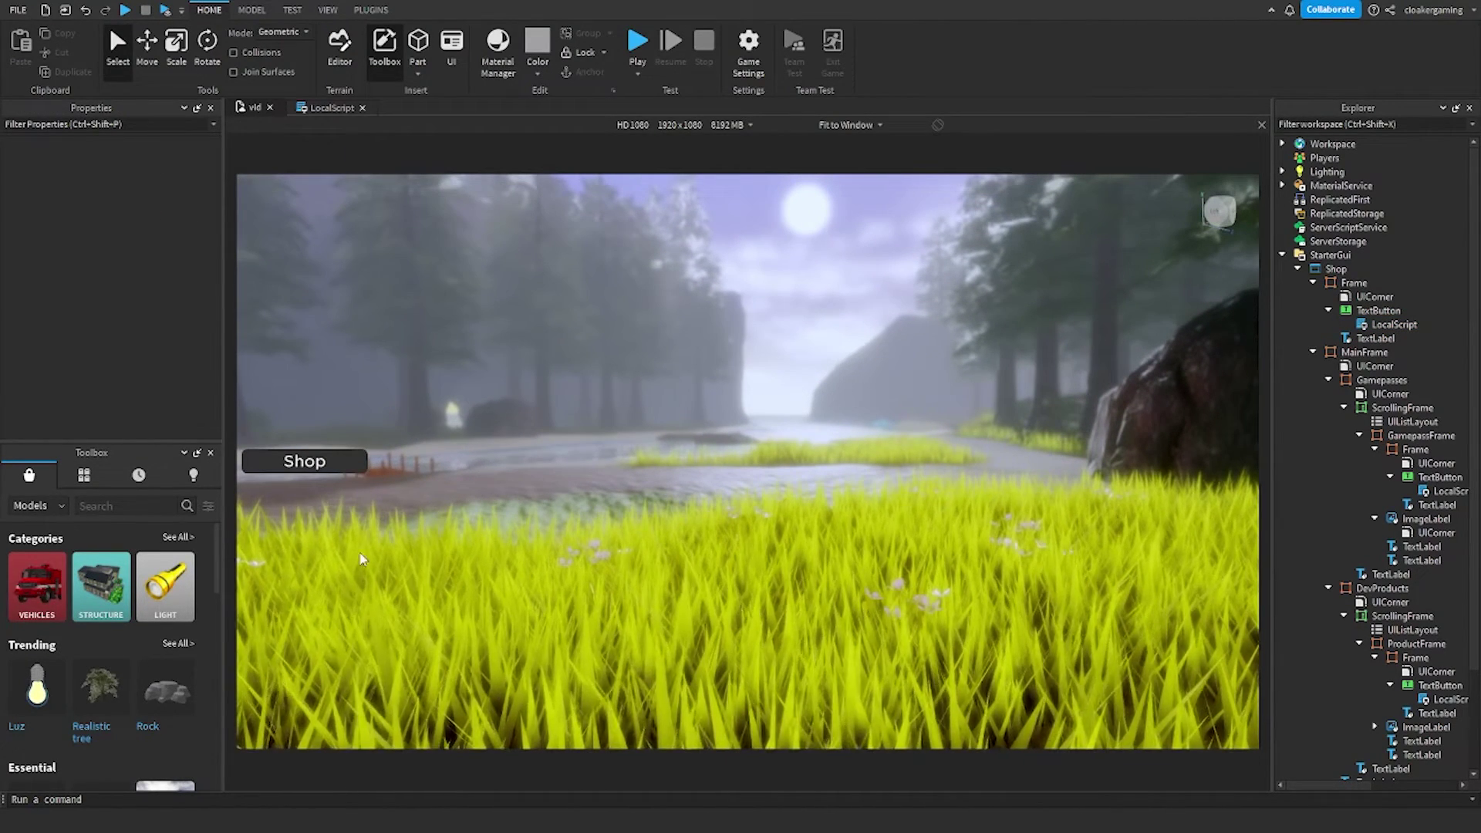
- Playtest the game, toggle the shop frame open and closed repeatedly with the Shop button, and stop the test
key("F5")
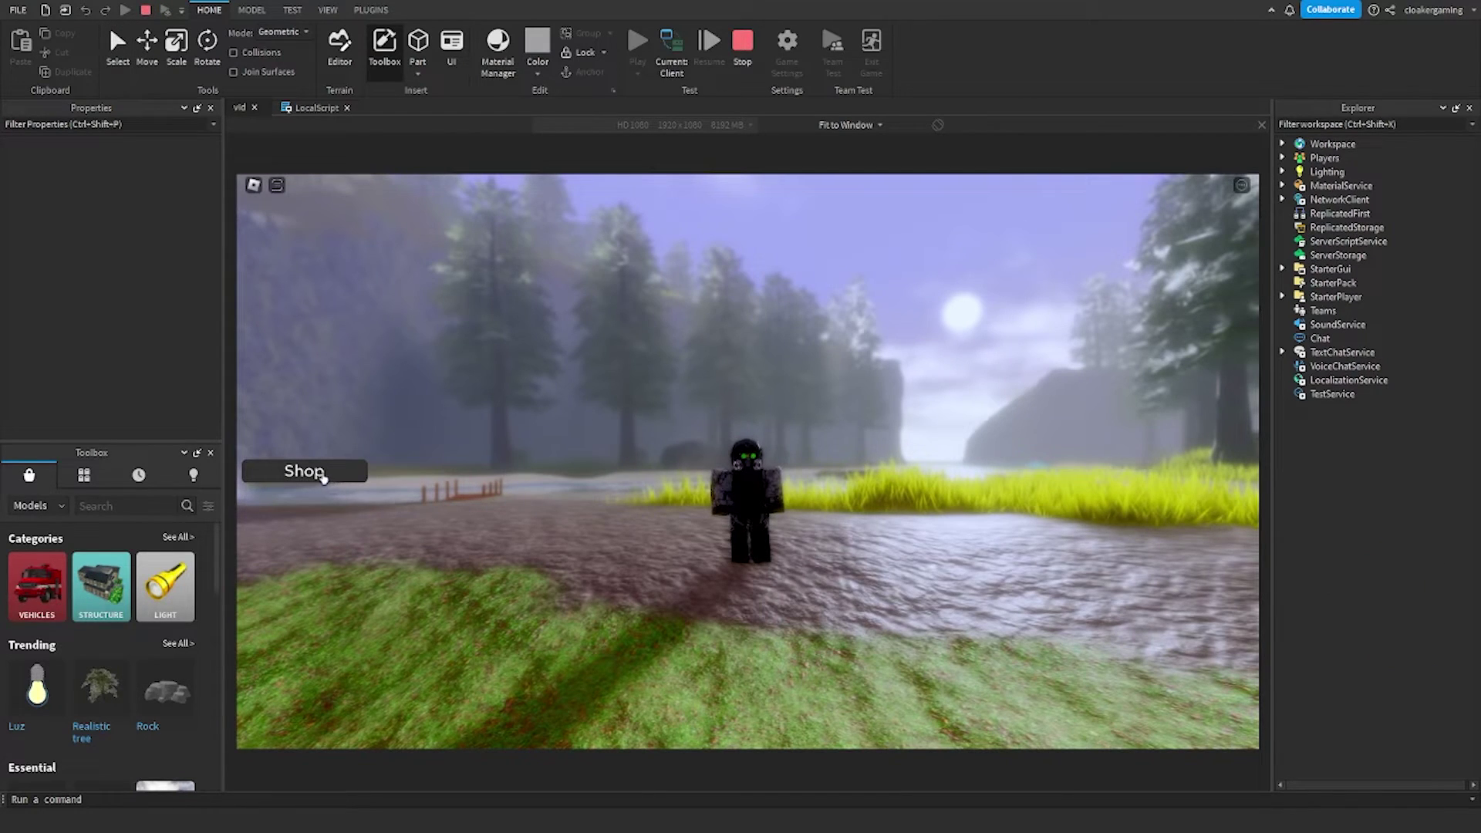
left_click(315, 473)
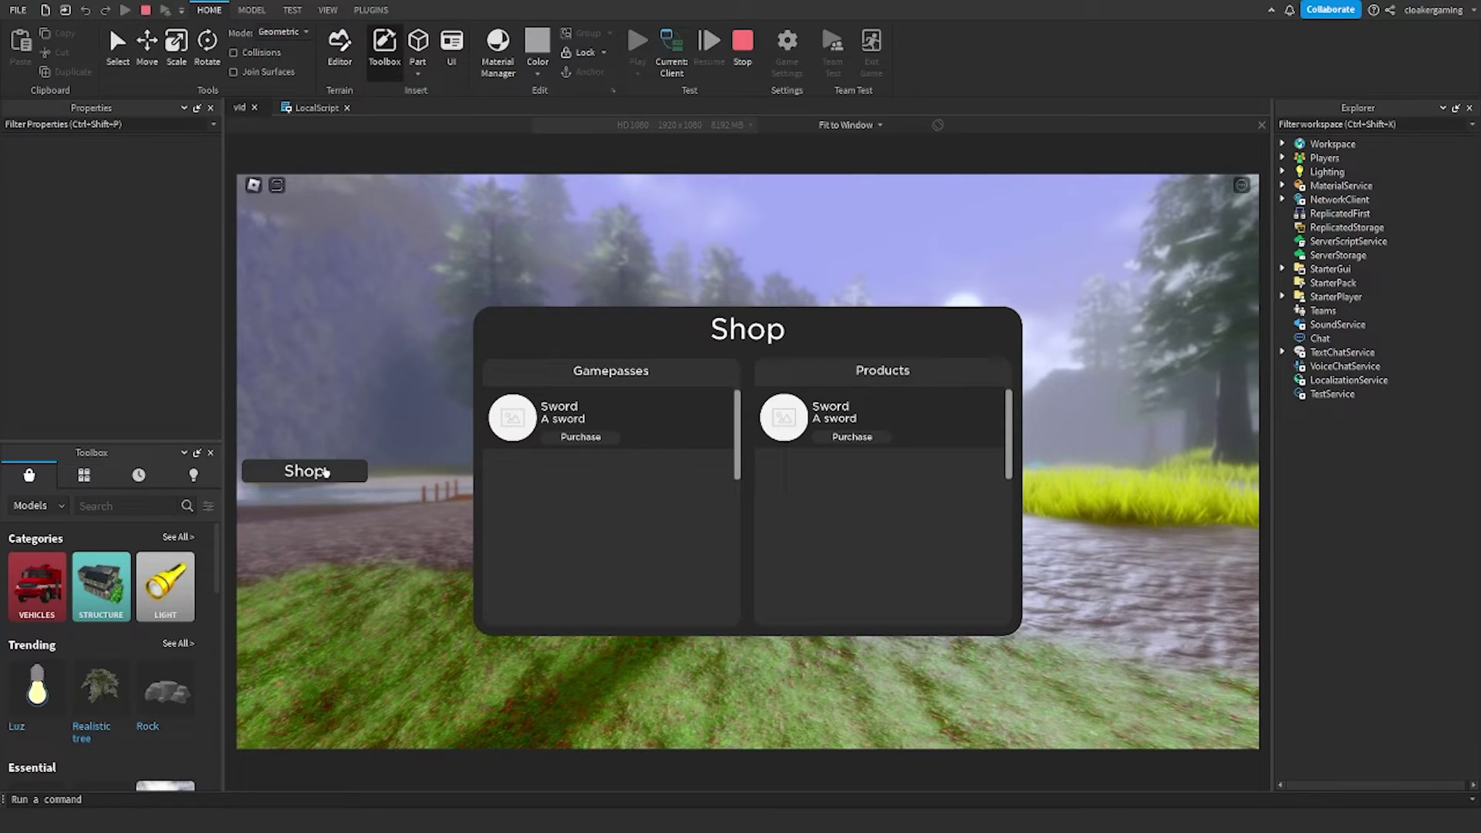
left_click(320, 473)
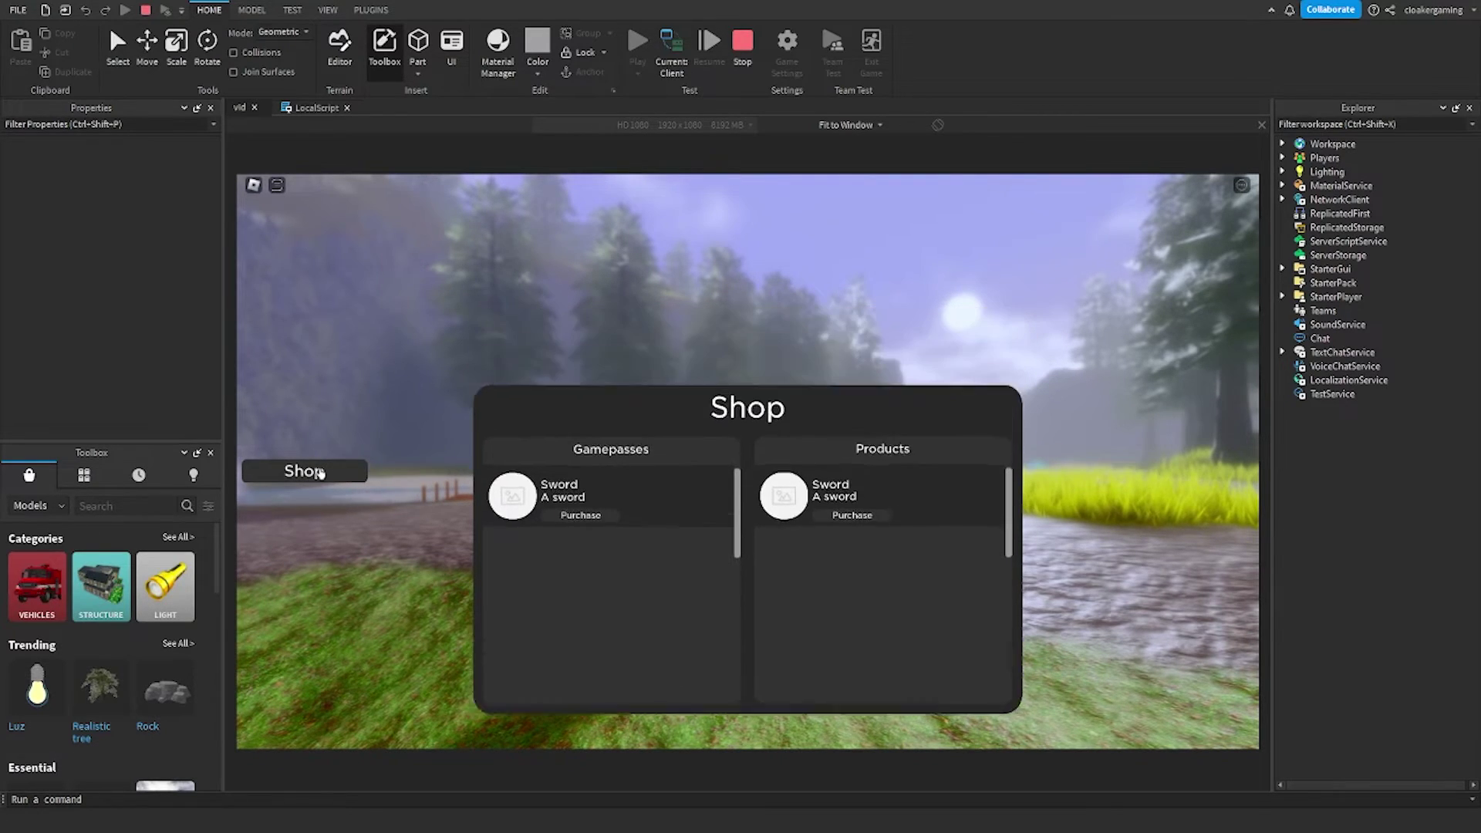
left_click(315, 480)
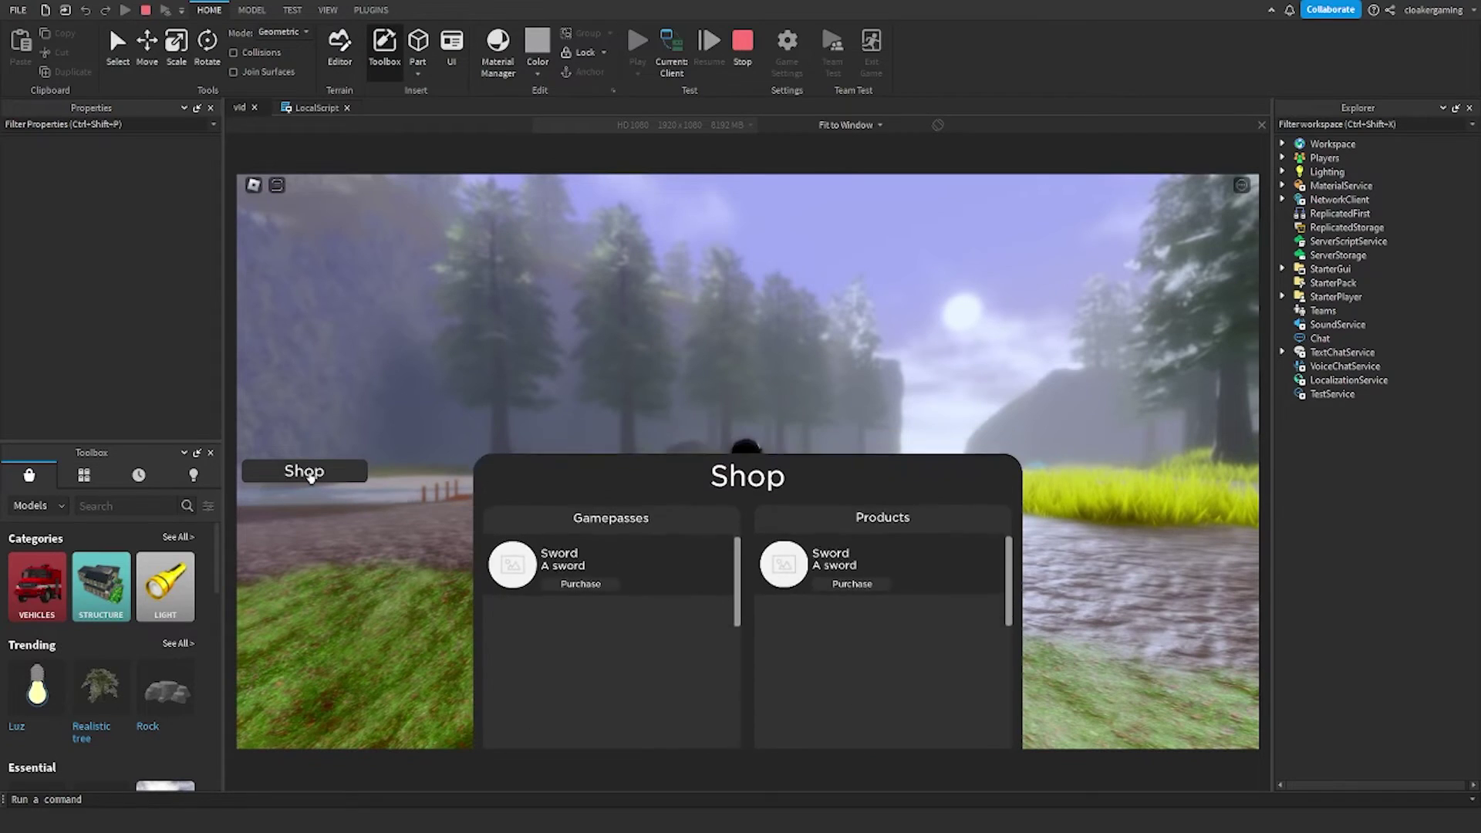
left_click(313, 479)
left_click(311, 479)
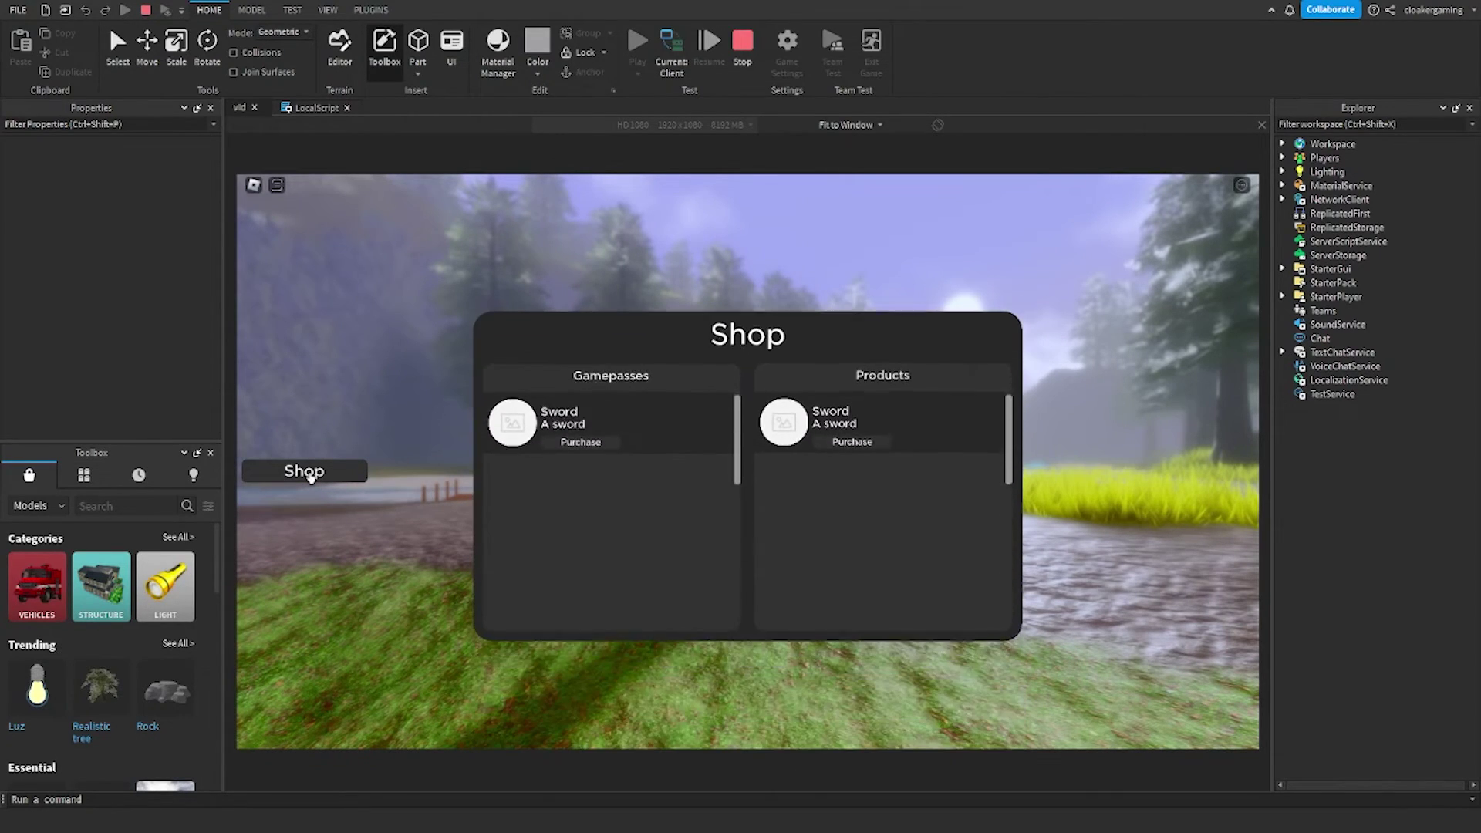
left_click(311, 478)
left_click(311, 478)
left_click(311, 478)
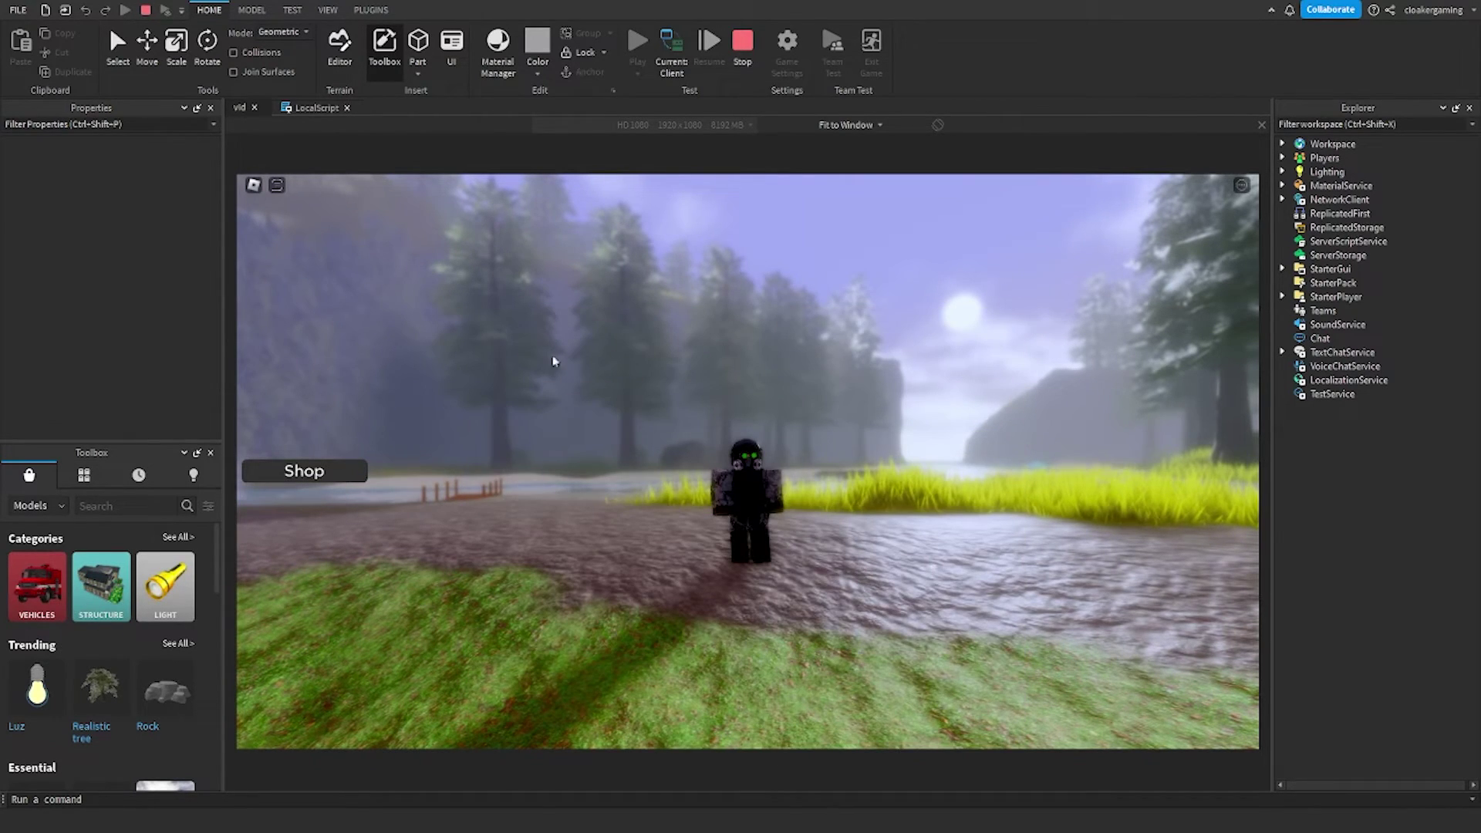
left_click(745, 65)
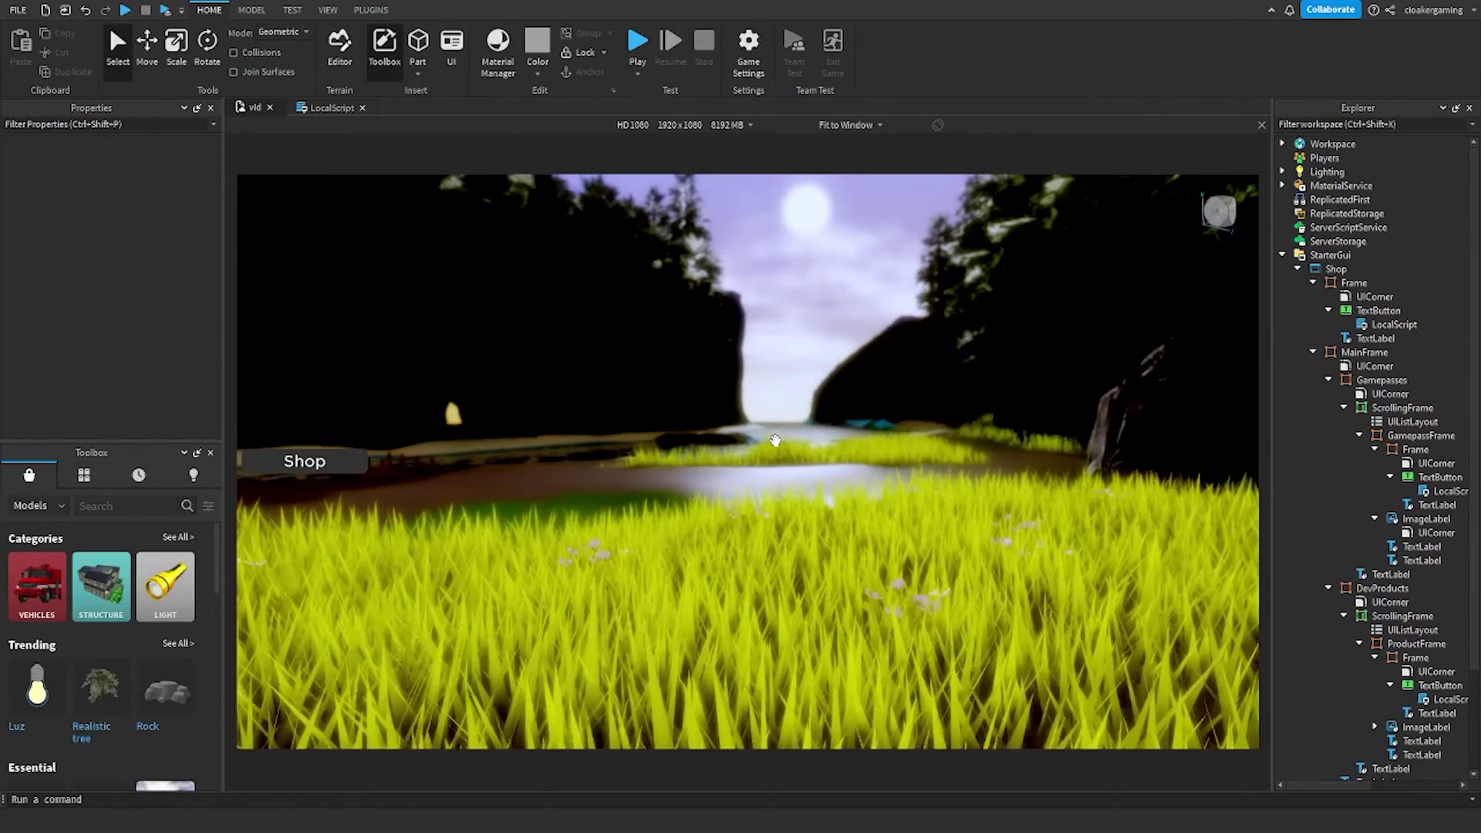
right_click_drag(776, 440, 775, 445)
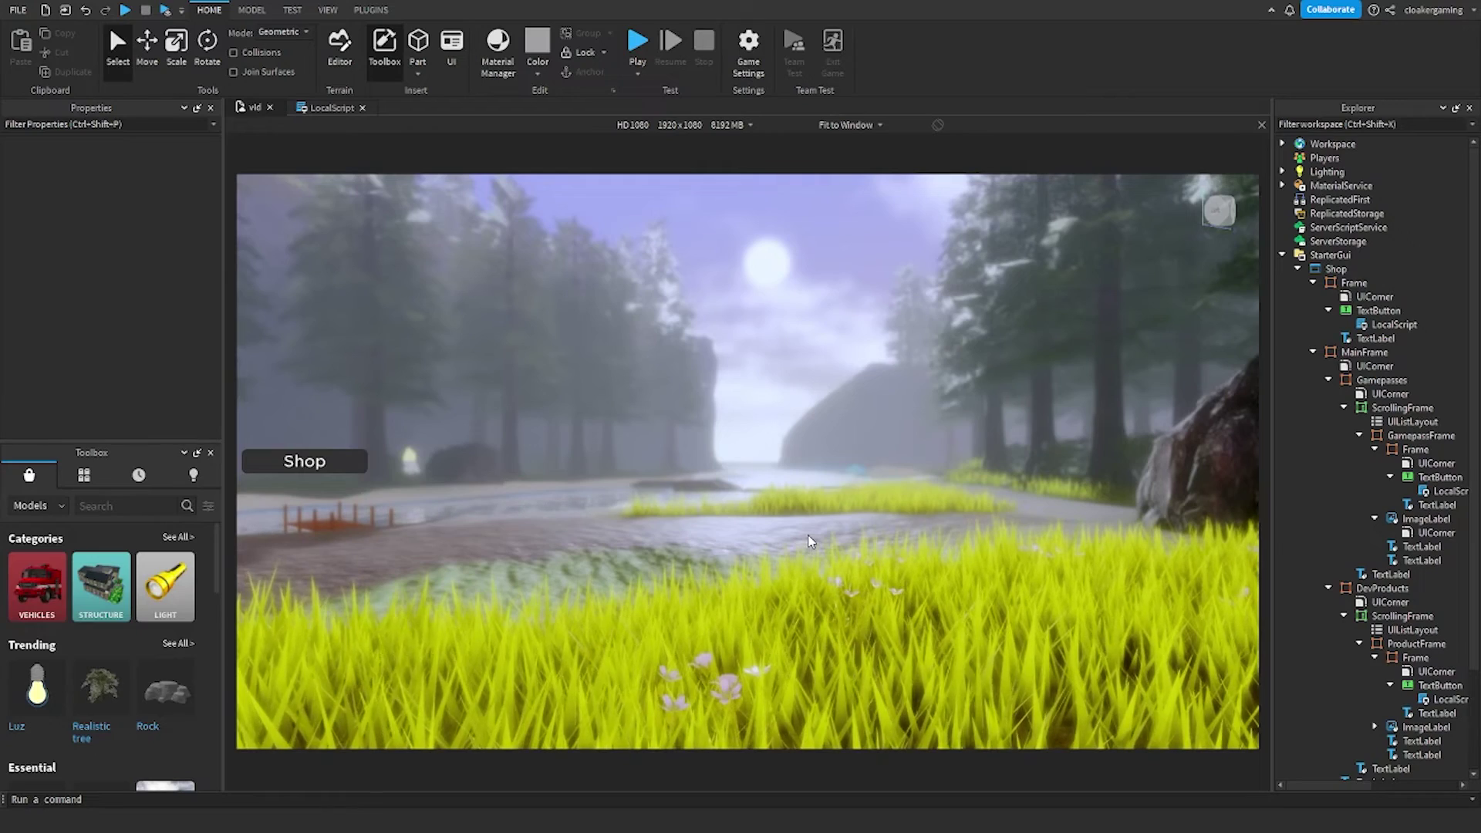